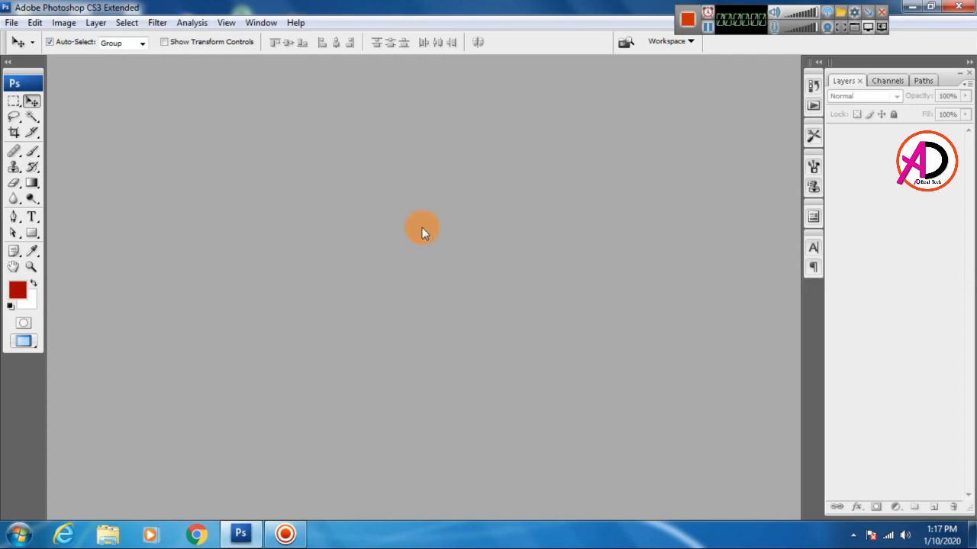
Create a new RGB document 72 inches wide and 36 inches high at 72 pixels/inch with a white background
left_click(11, 22)
left_click(24, 37)
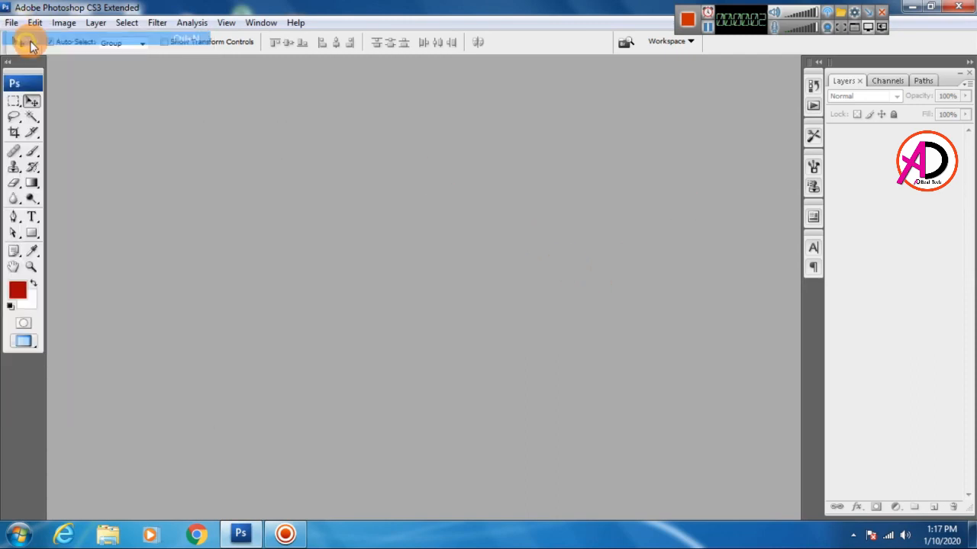
left_click(431, 199)
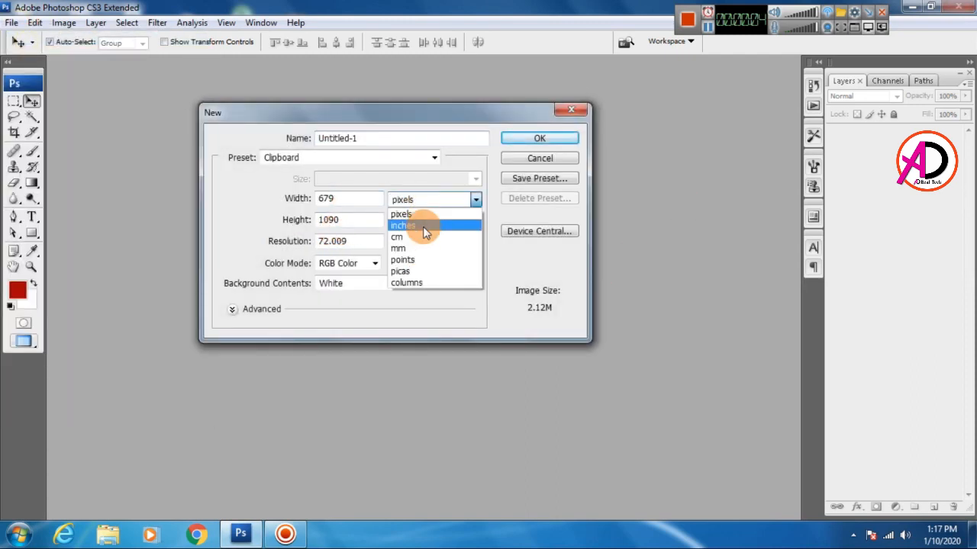
left_click(423, 229)
left_click(282, 200)
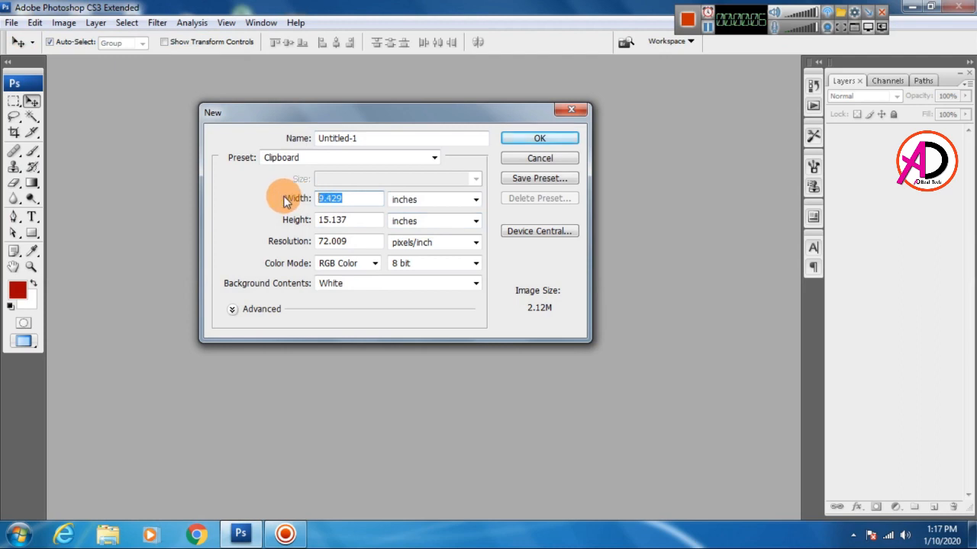
type("72")
key("Tab")
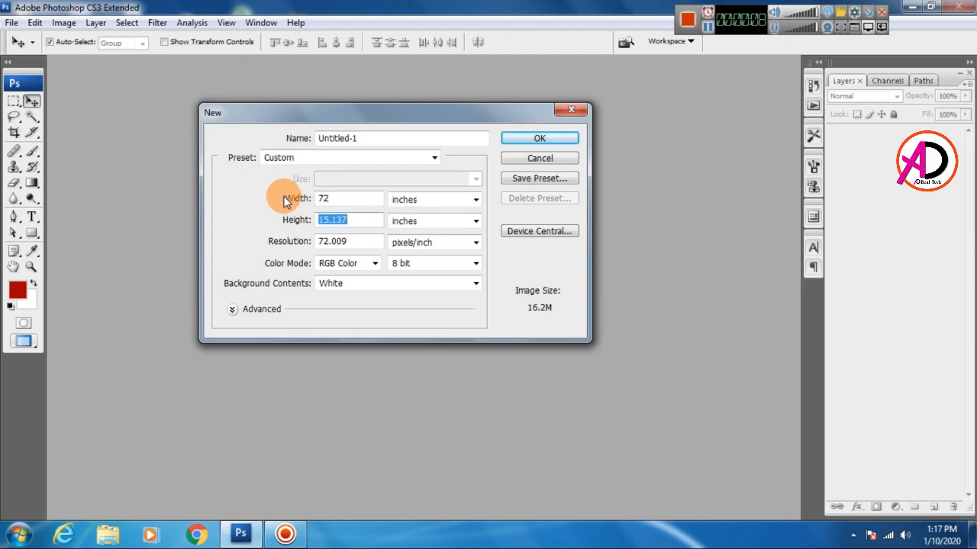
key("Tab")
key("Tab")
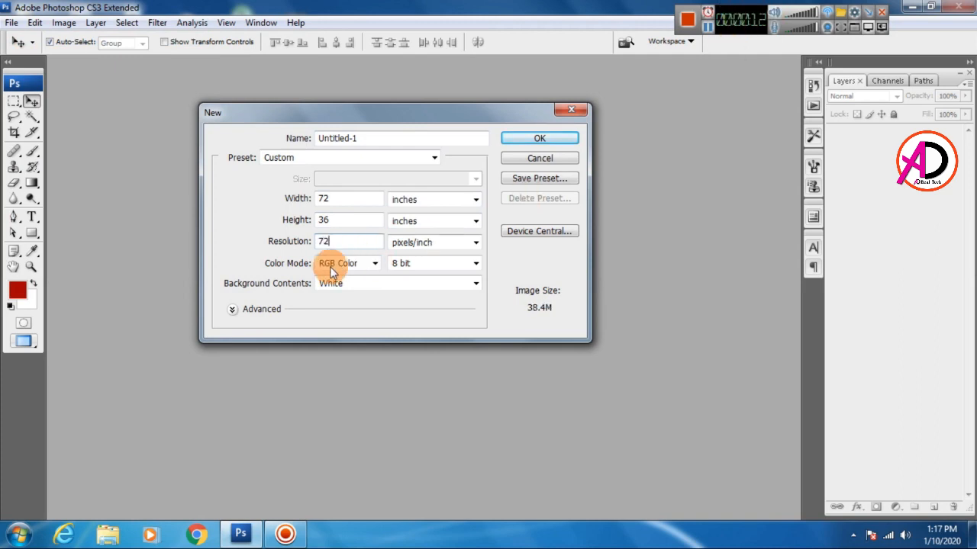
left_click(349, 219)
left_click(352, 200)
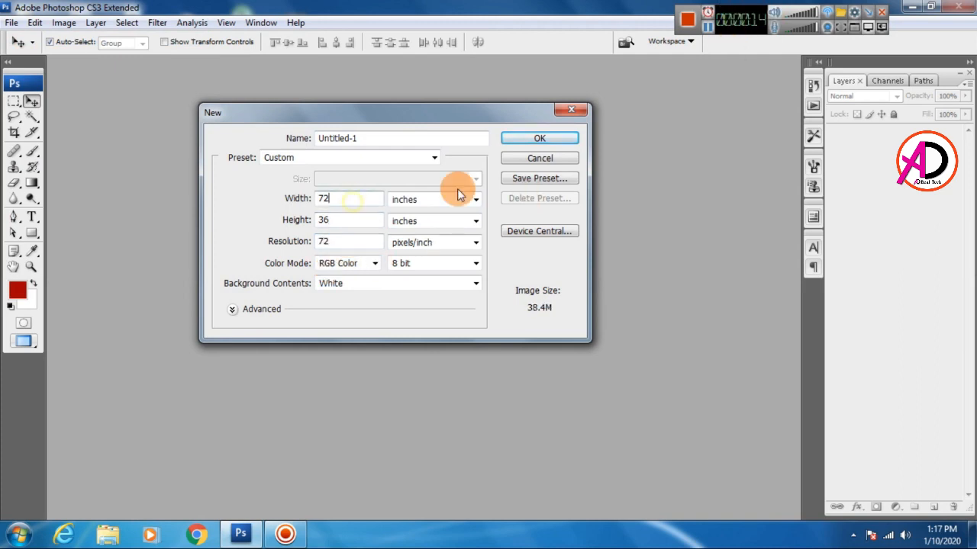
left_click(529, 142)
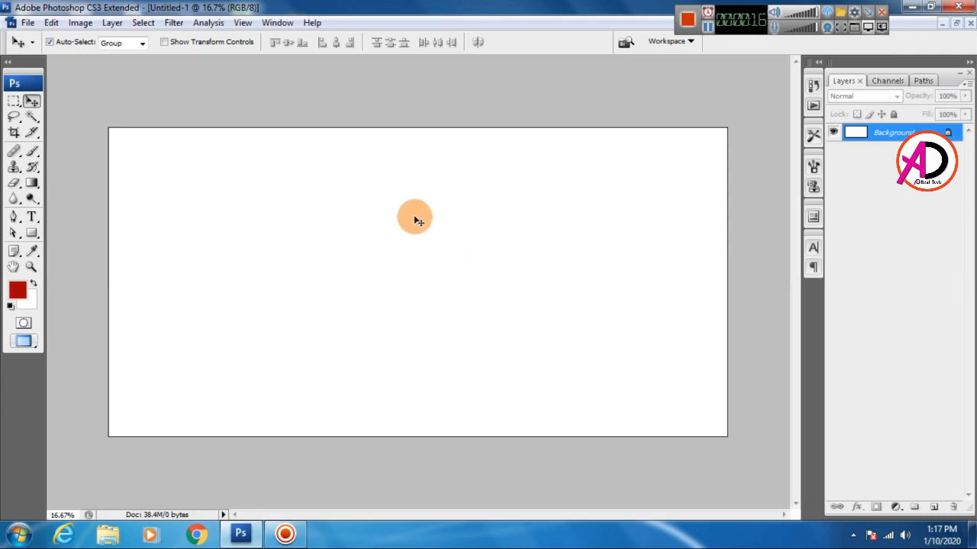
Switch to full screen mode with the menu bar and fit the whole blank canvas in the workspace
scroll(494, 270, "down", 5)
scroll(514, 297, "up", 2)
scroll(521, 298, "down", 2)
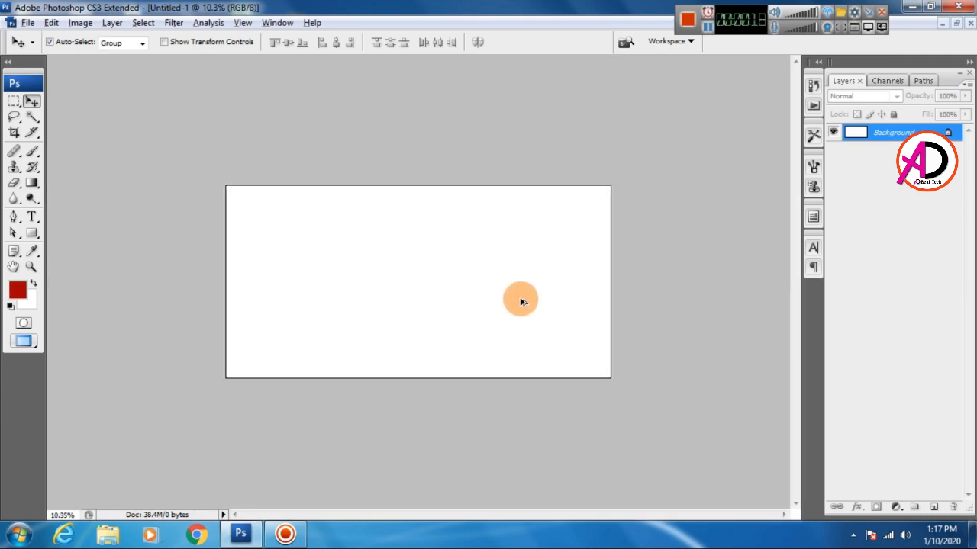
scroll(523, 299, "up", 2)
scroll(524, 299, "up", 1)
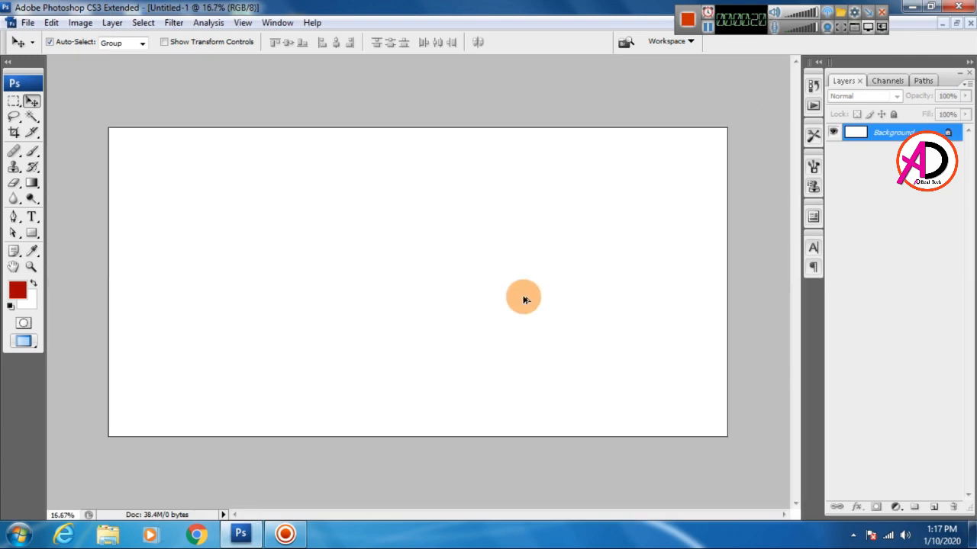
key("f")
left_click_drag(524, 299, 492, 286)
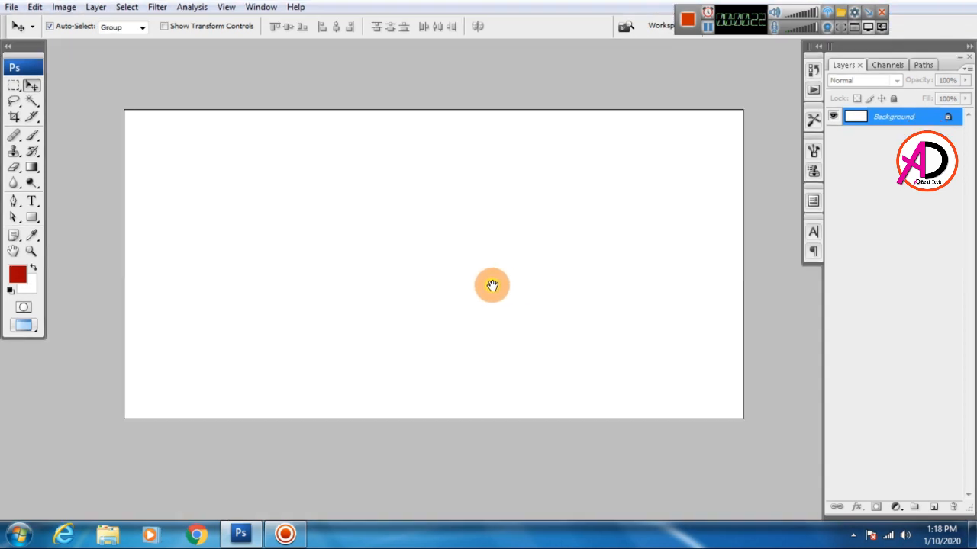
scroll(456, 329, "down", 2)
scroll(460, 328, "up", 2)
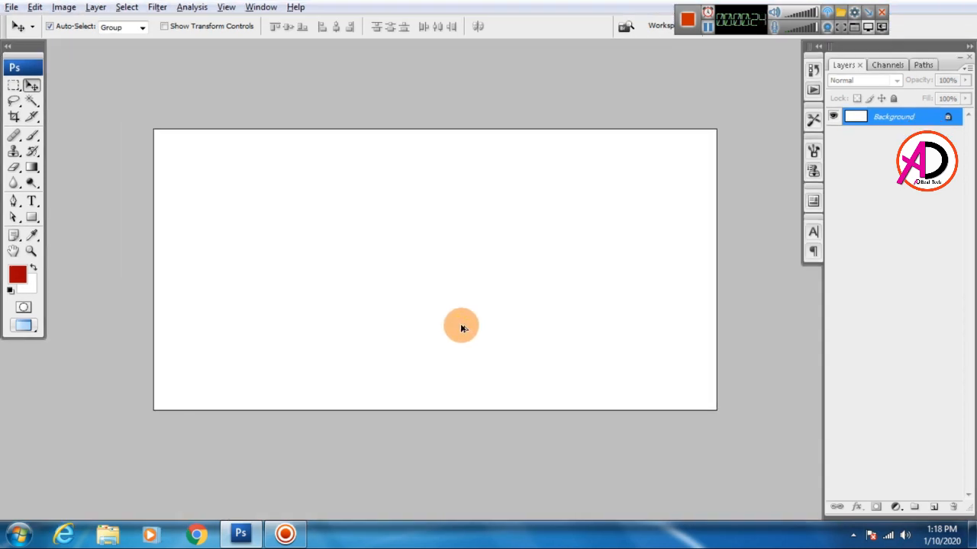
Try a red rounded rectangle with a 300 px corner radius across the left part of the canvas, and undo it
left_click(31, 218)
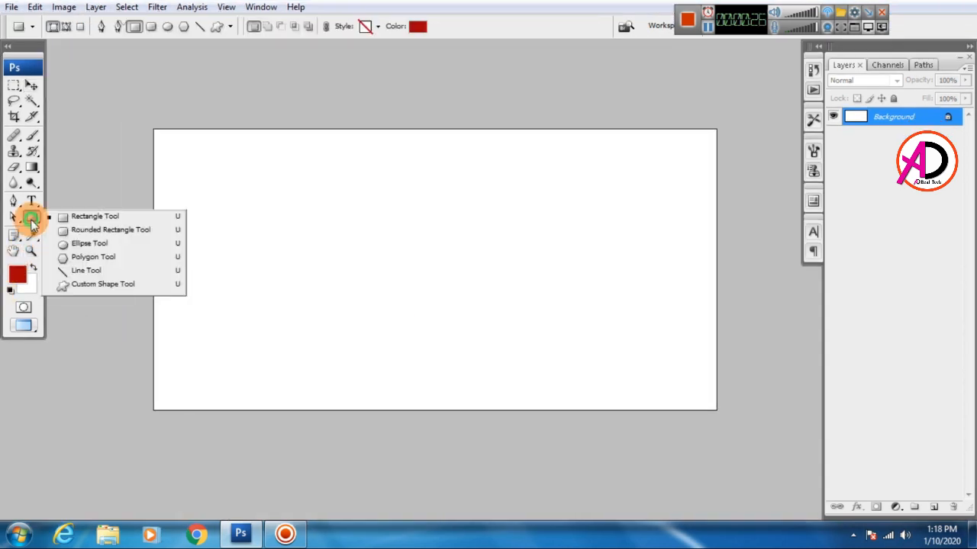
left_click(86, 230)
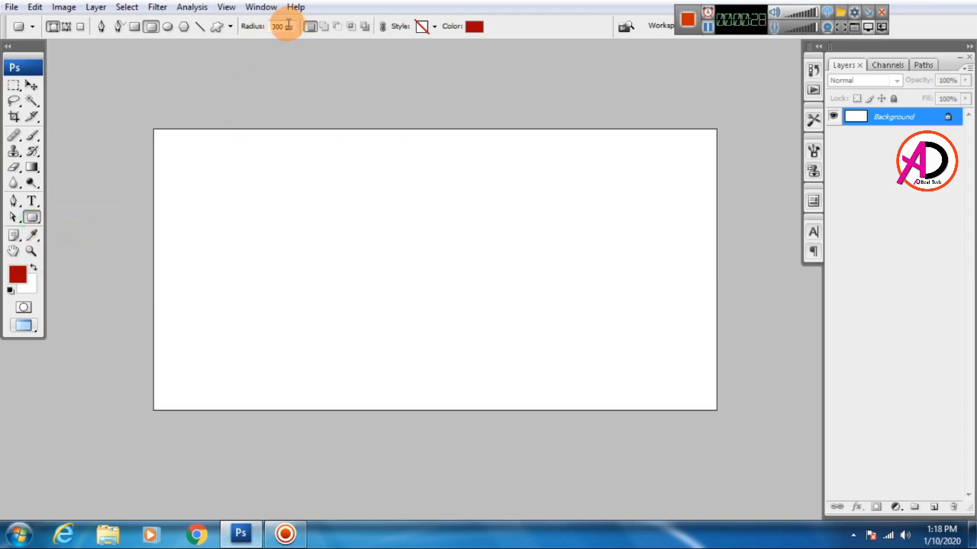
left_click(262, 29)
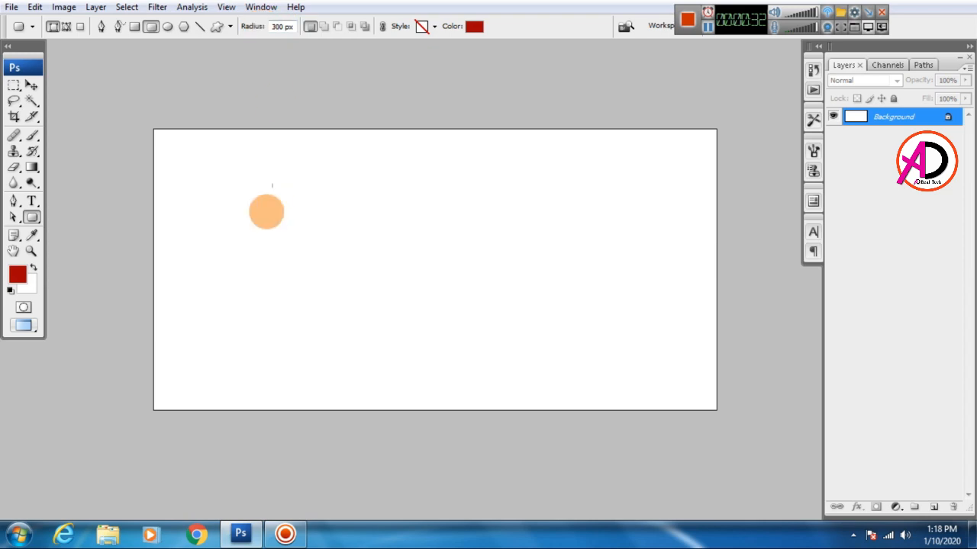
left_click_drag(186, 201, 526, 316)
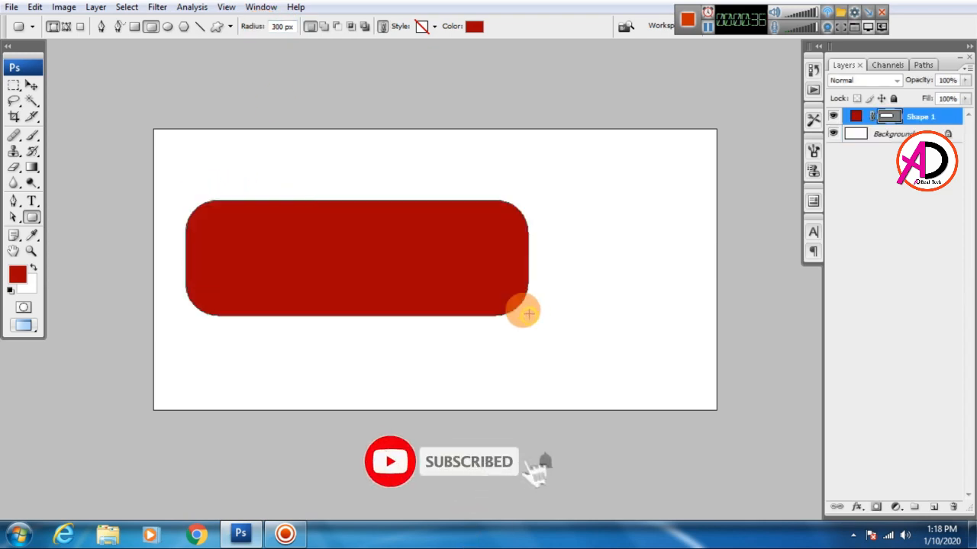
key("ctrl+z")
Try a red rounded rectangle with a 250 px corner radius, and undo it
left_click(247, 29)
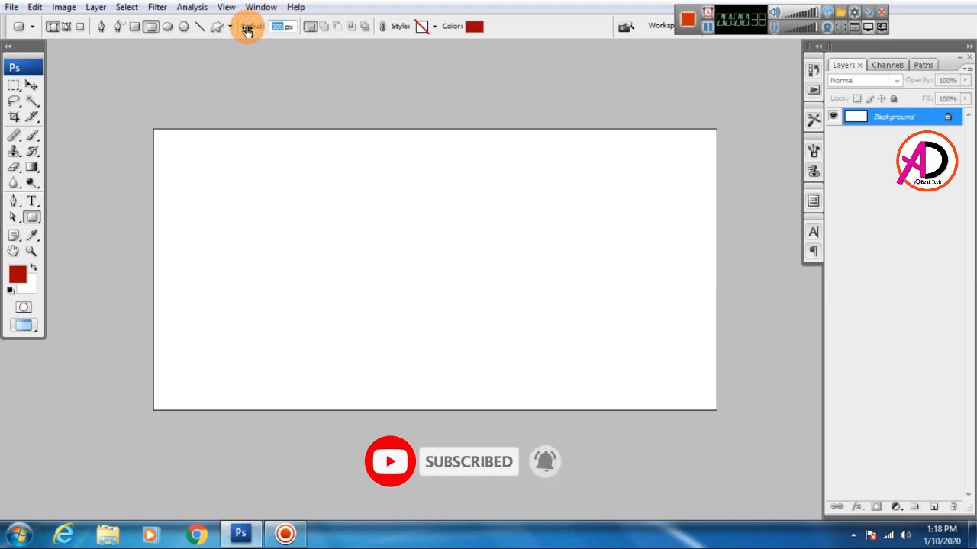
type("250")
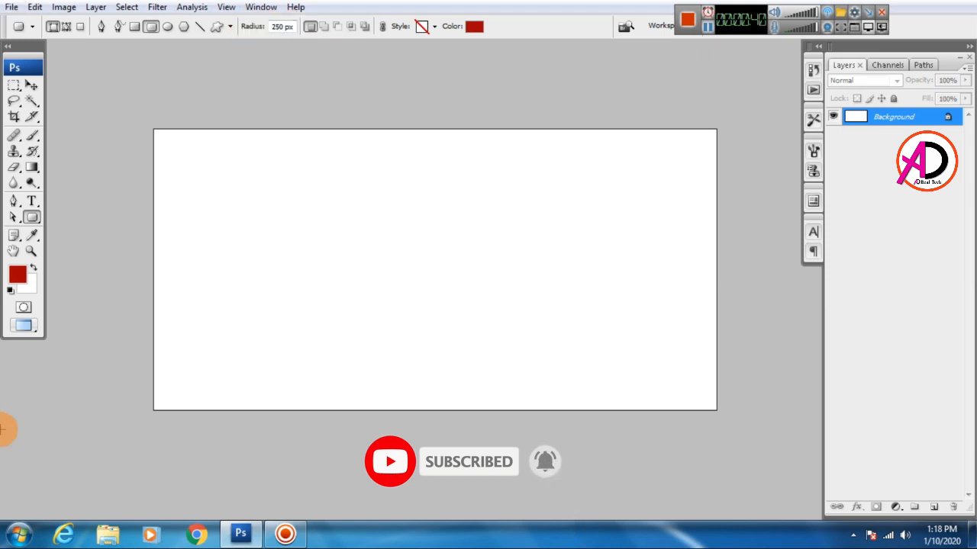
left_click_drag(210, 209, 491, 333)
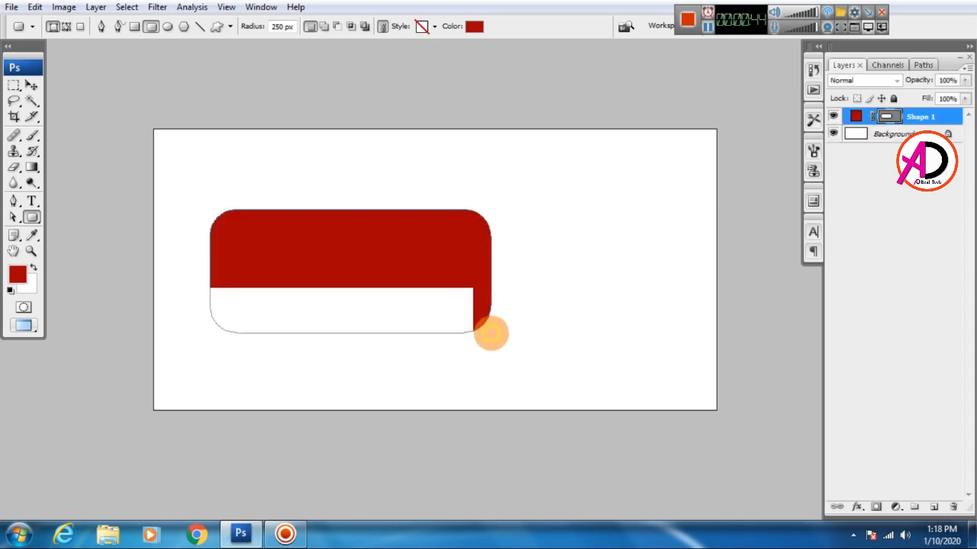
key("ctrl+z")
Draw a red rounded rectangle with a 200 px radius, about half the canvas wide and high, and shift it toward the canvas's upper left
left_click(281, 27)
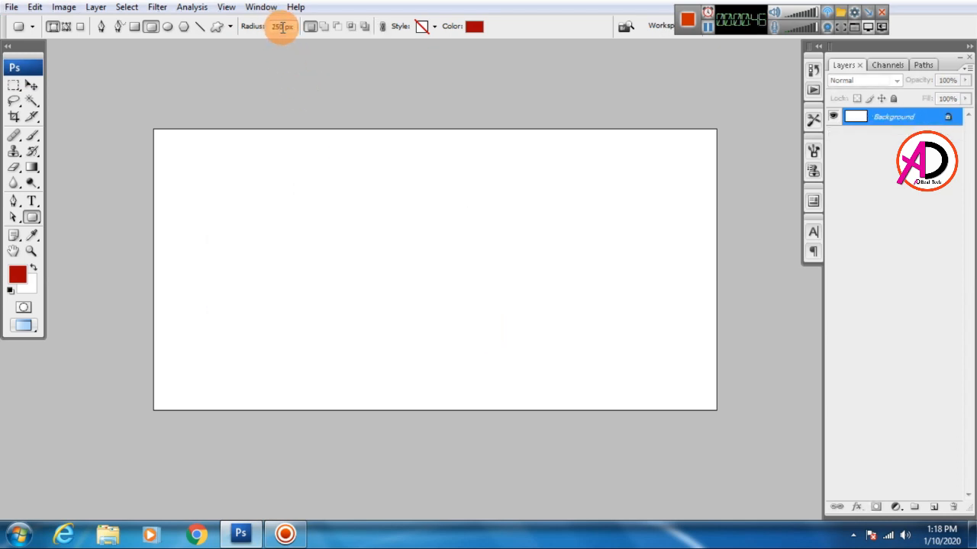
left_click(246, 28)
type("200")
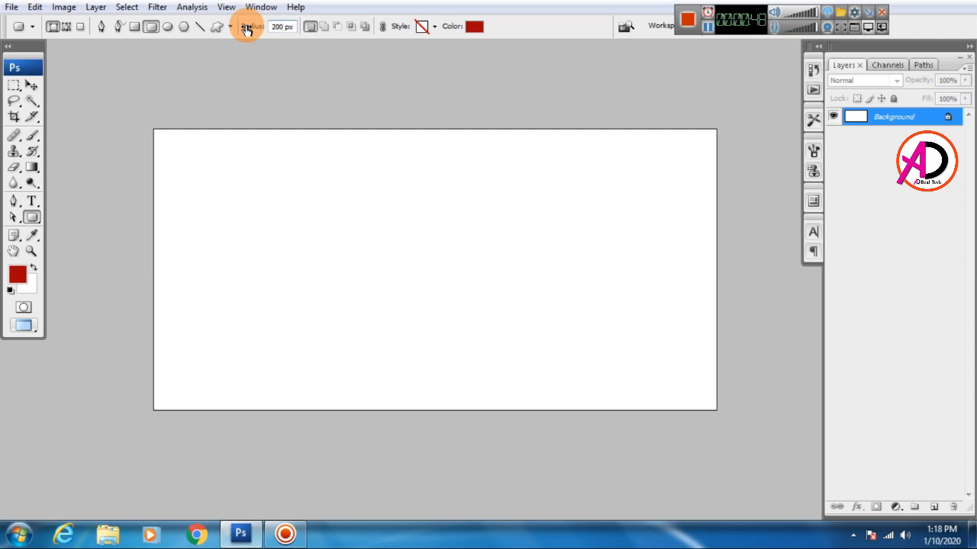
left_click_drag(218, 214, 514, 366)
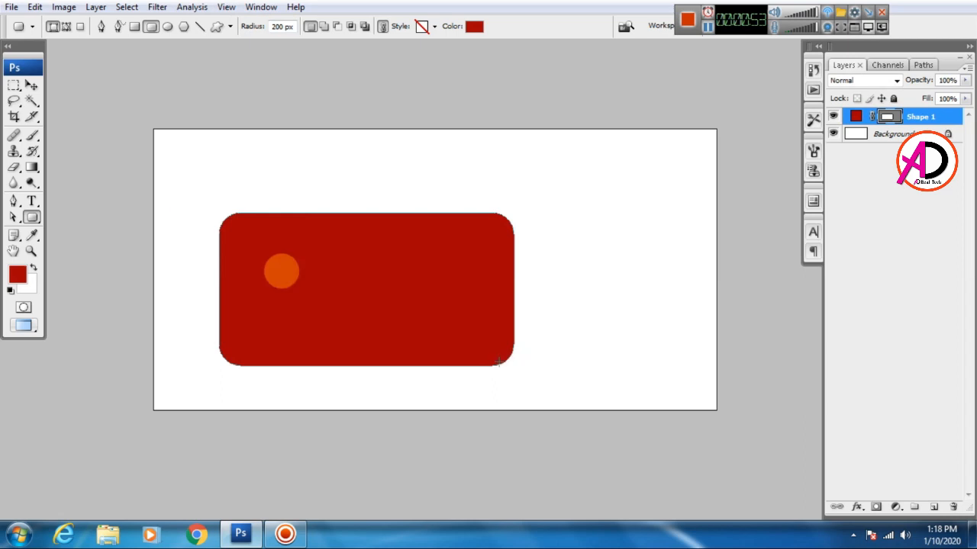
left_click(32, 85)
left_click_drag(449, 294, 395, 256)
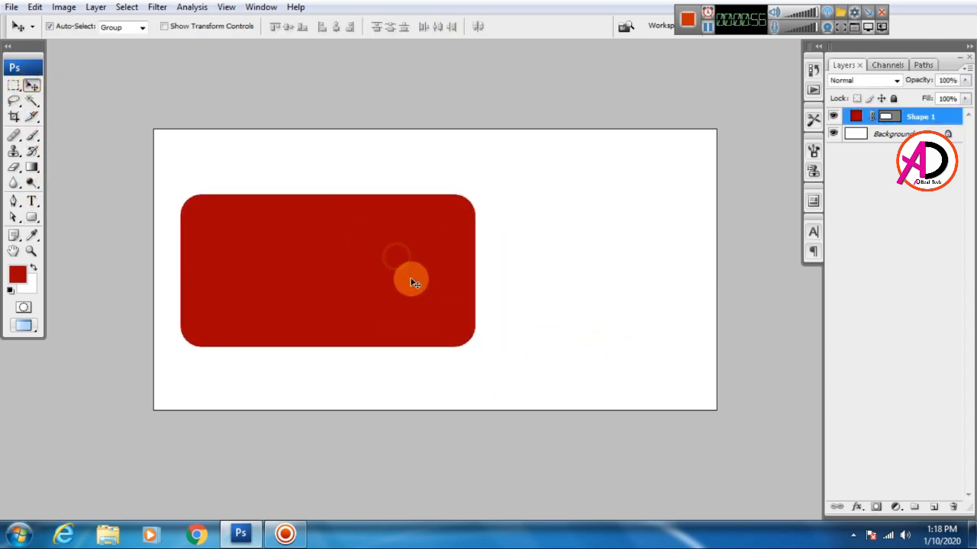
Rotate the red shape about 16 degrees clockwise with Free Transform and move it partly beyond the canvas's left edge
key("ctrl+t")
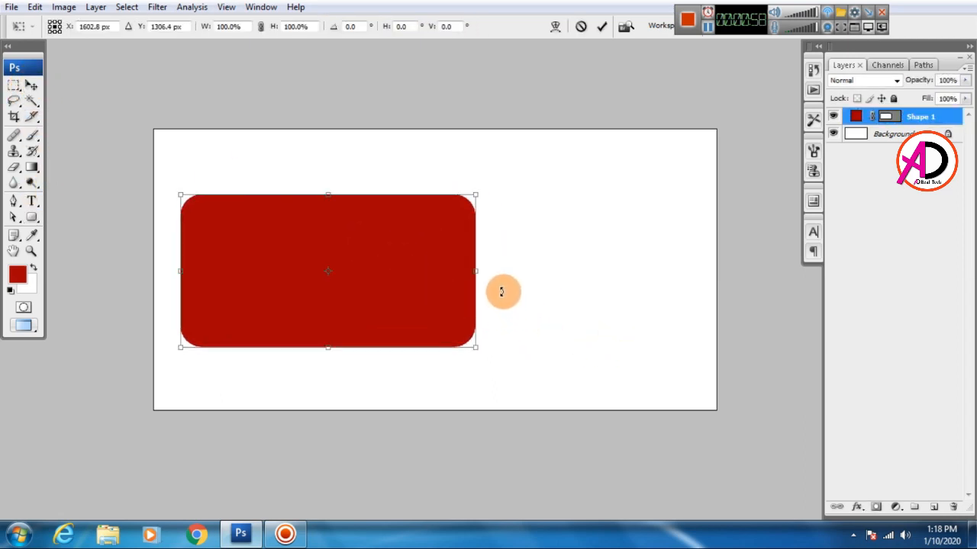
left_click_drag(501, 291, 493, 360)
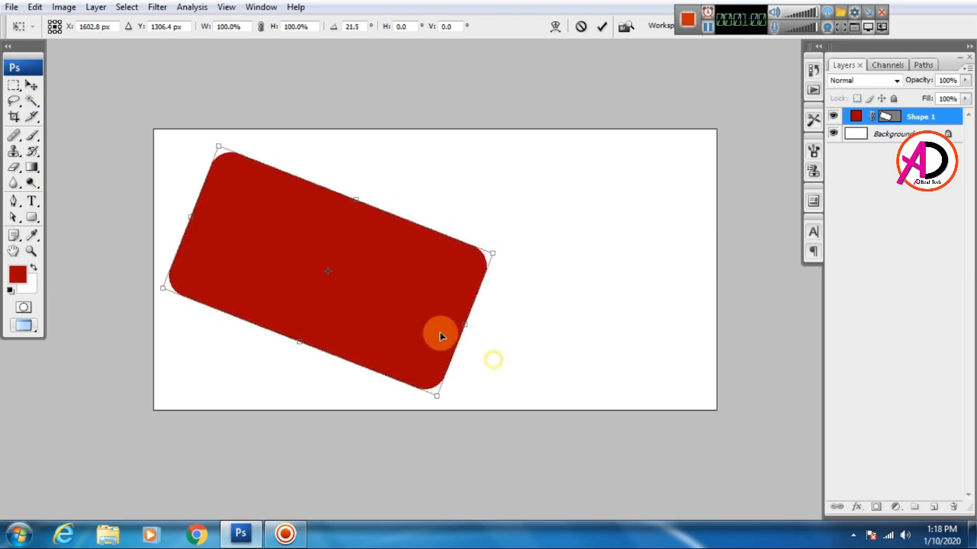
left_click_drag(441, 336, 262, 386)
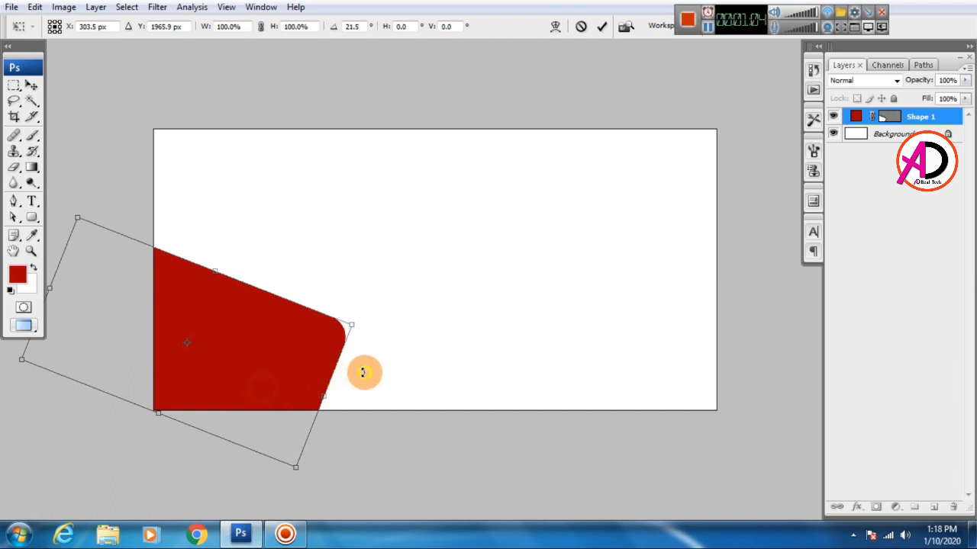
left_click_drag(363, 372, 362, 355)
left_click_drag(244, 338, 246, 300)
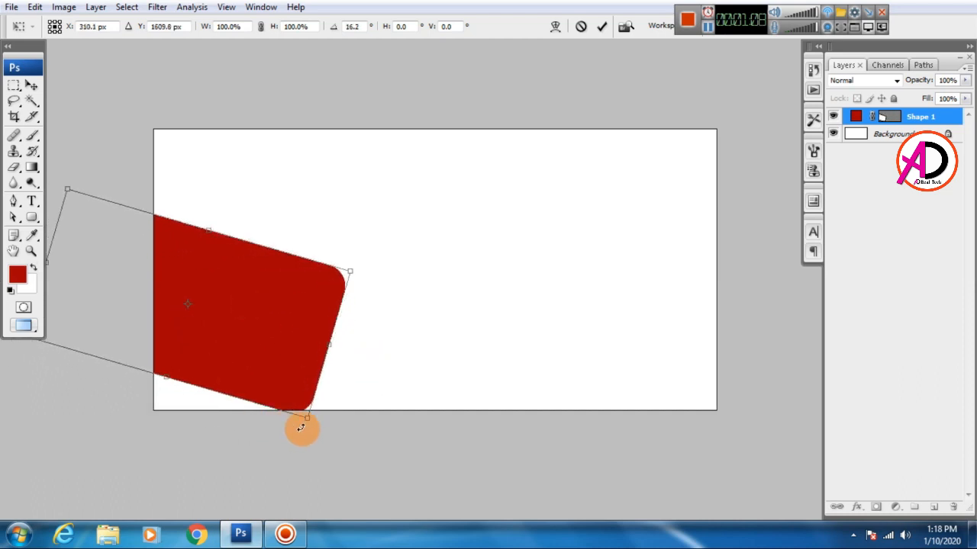
Distort the red shape's corners into a rounded wedge pointing right that fills the canvas's lower left, and apply the transform
left_click_drag(301, 435, 242, 468)
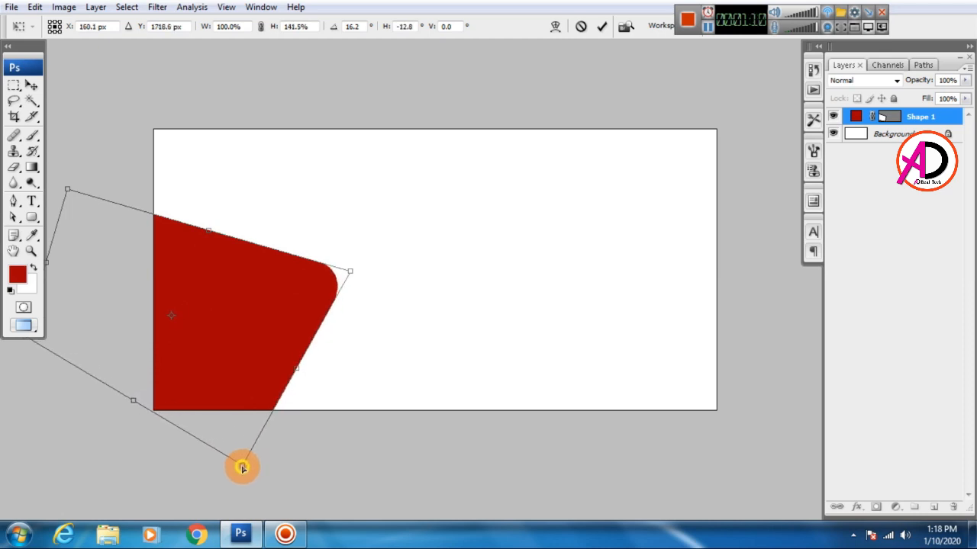
left_click_drag(396, 390, 446, 412)
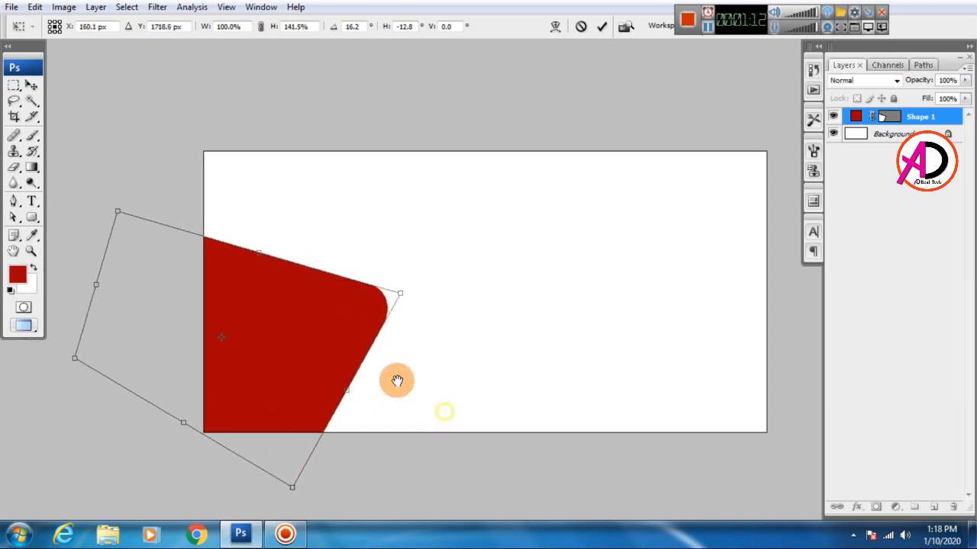
left_click_drag(115, 208, 119, 154)
left_click_drag(399, 293, 416, 332)
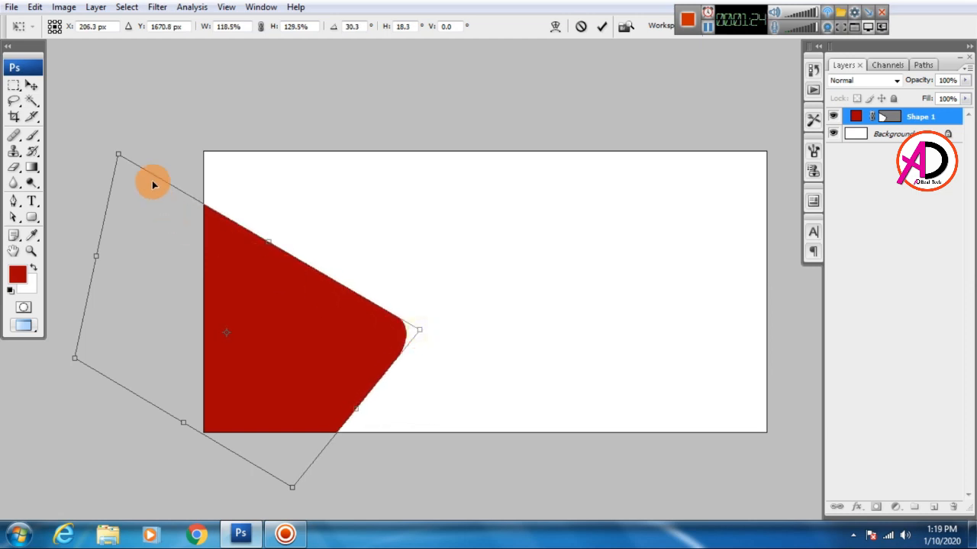
mouse_move(119, 154)
left_mouse_down()
mouse_move(119, 139)
mouse_move(118, 152)
left_mouse_up()
double_click(218, 279)
left_click(502, 327)
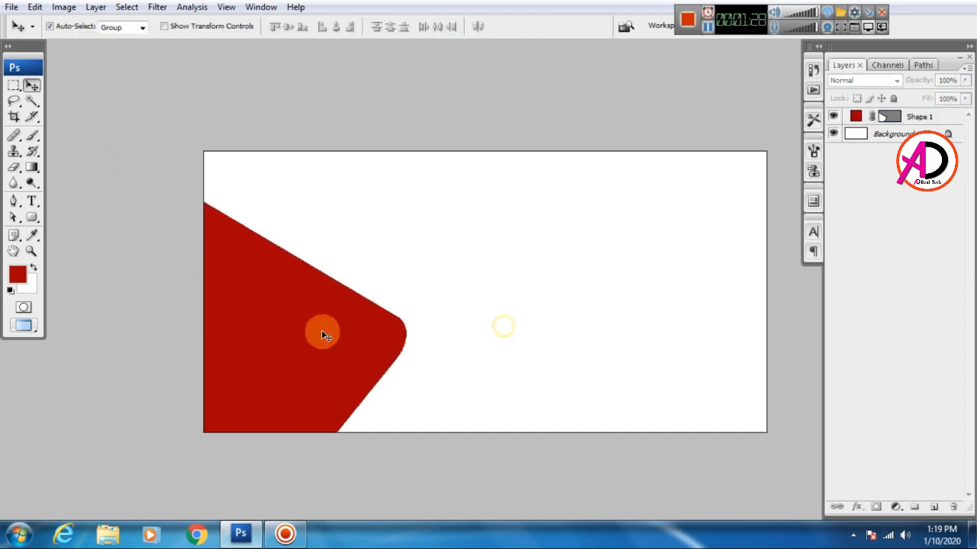
Add a Stroke layer effect to the red wedge and set its color to golden yellow fecb00
left_click(323, 336)
left_click(854, 507)
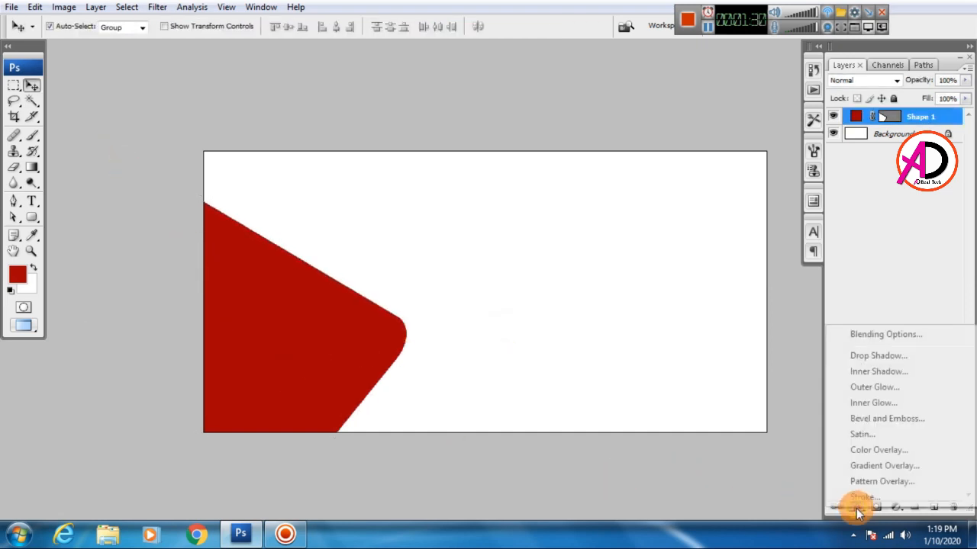
left_click(866, 496)
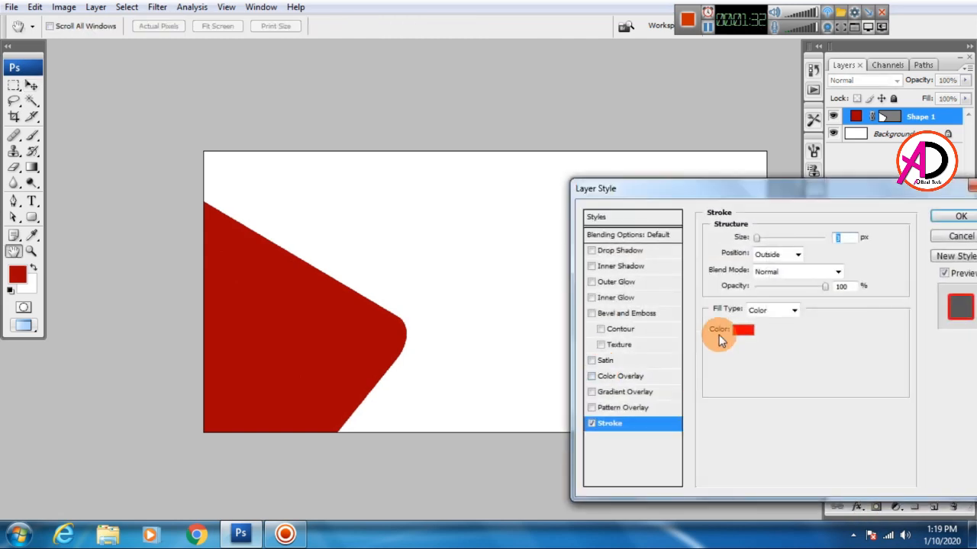
left_click(740, 330)
left_click_drag(803, 372, 812, 357)
left_click_drag(789, 205, 805, 190)
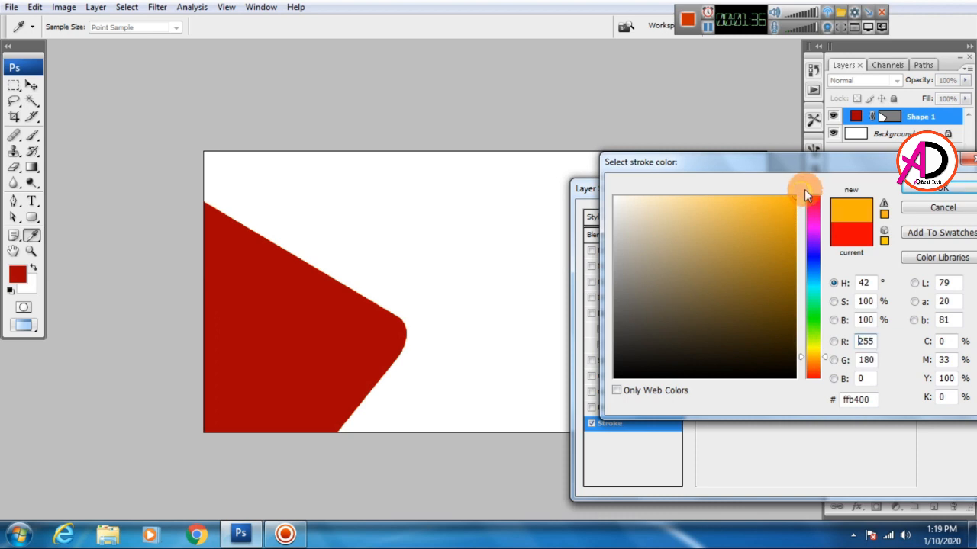
left_click_drag(813, 358, 814, 353)
left_click_drag(796, 201, 801, 193)
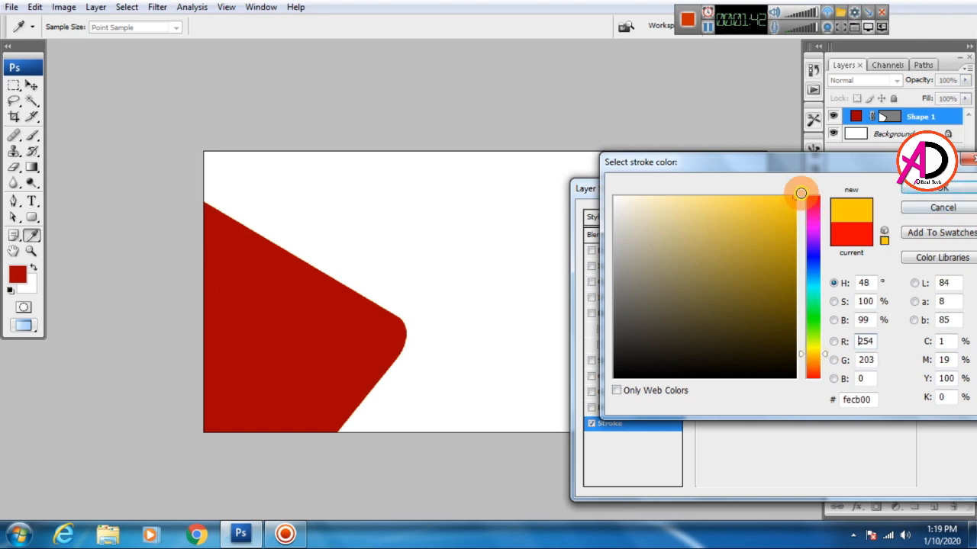
left_click(938, 187)
Increase the wedge's yellow outside stroke to about 60 px and apply the layer style
left_click_drag(756, 238, 776, 241)
left_click_drag(824, 196, 775, 188)
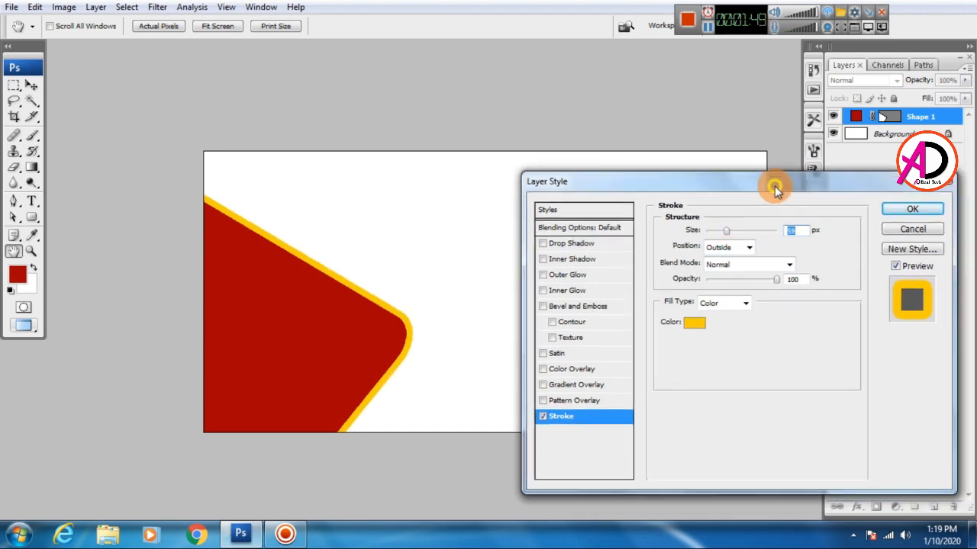
left_click(912, 210)
key("v")
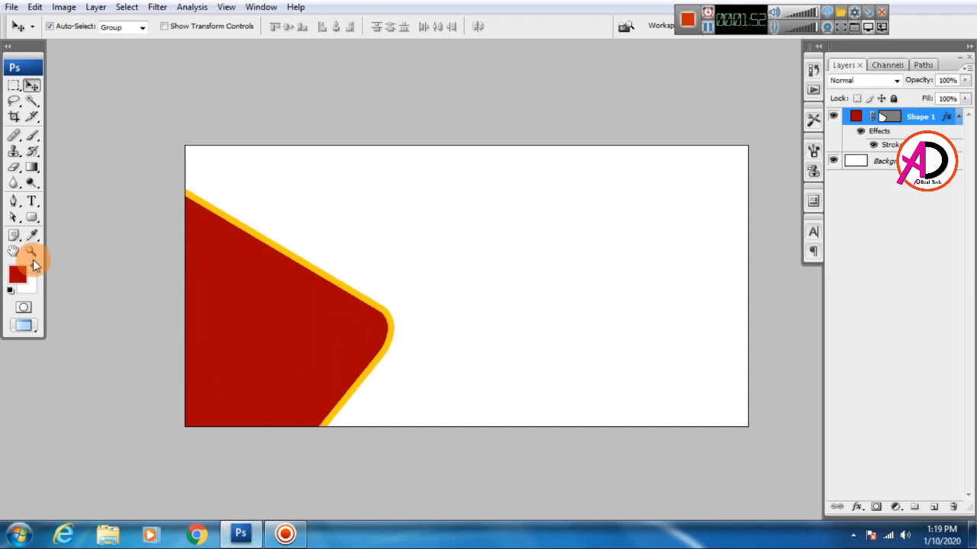
Draw a full-height red rectangle covering about the right 58% of the canvas
left_click(31, 218)
left_click(85, 220)
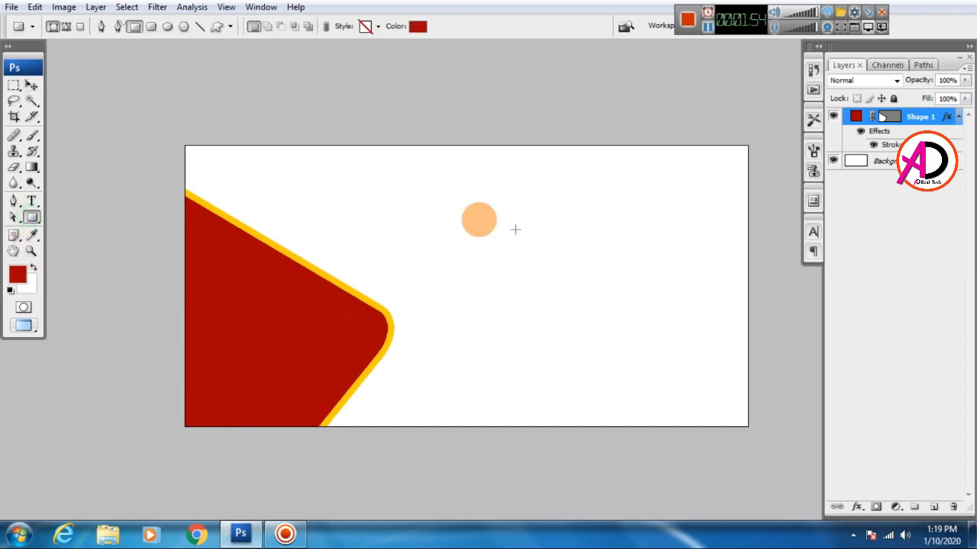
left_click_drag(421, 145, 747, 427)
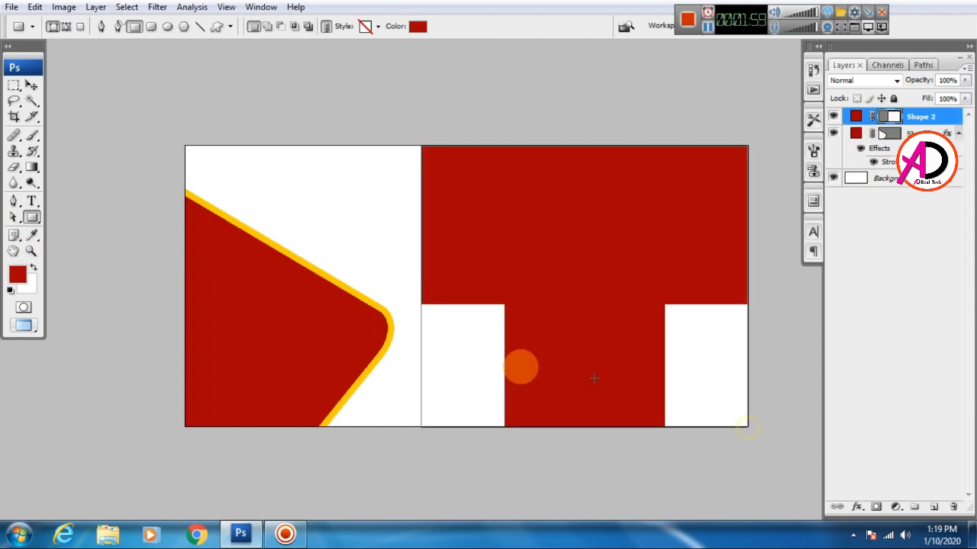
left_click(32, 86)
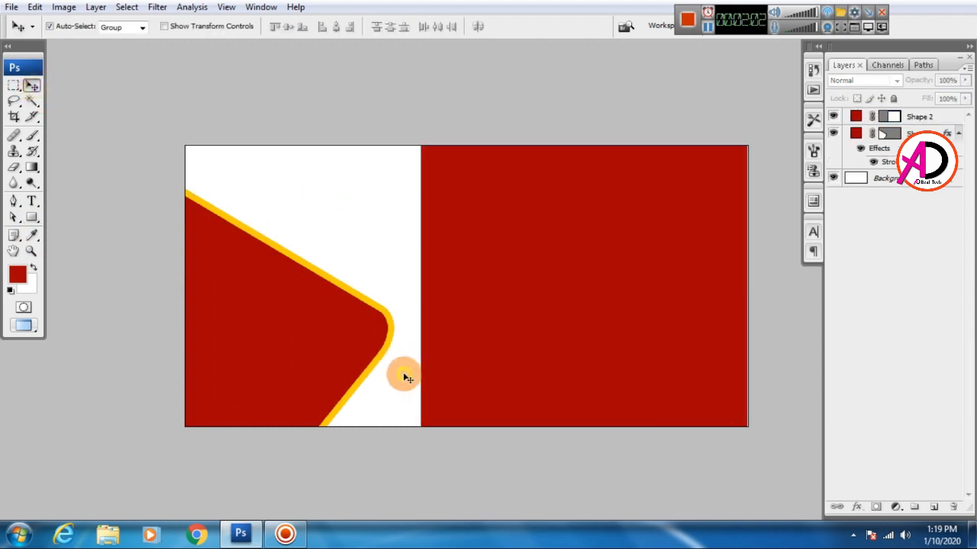
Widen the red rectangle leftward to 135.1%, skew its upper-left corner inward about 29 degrees, and apply the transform
key("ctrl+t")
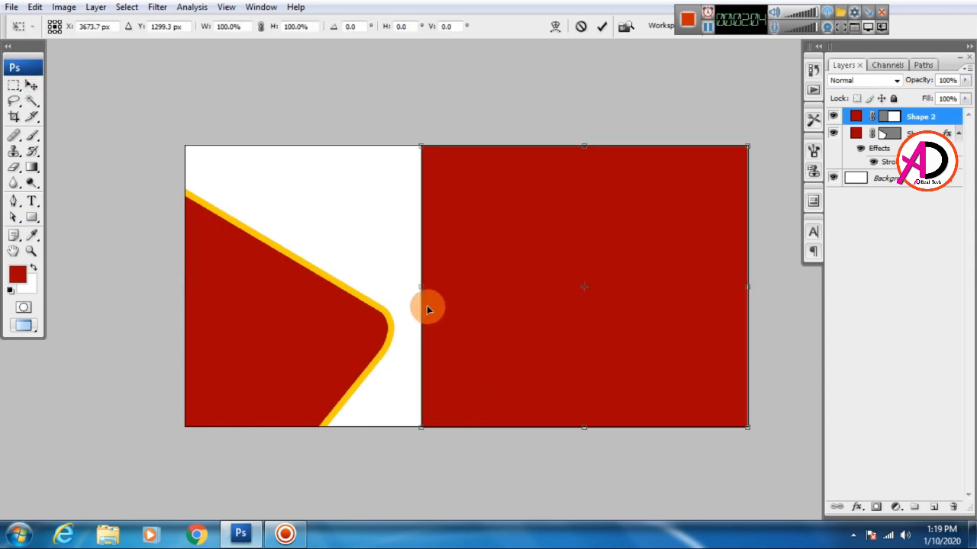
left_click_drag(417, 288, 300, 283)
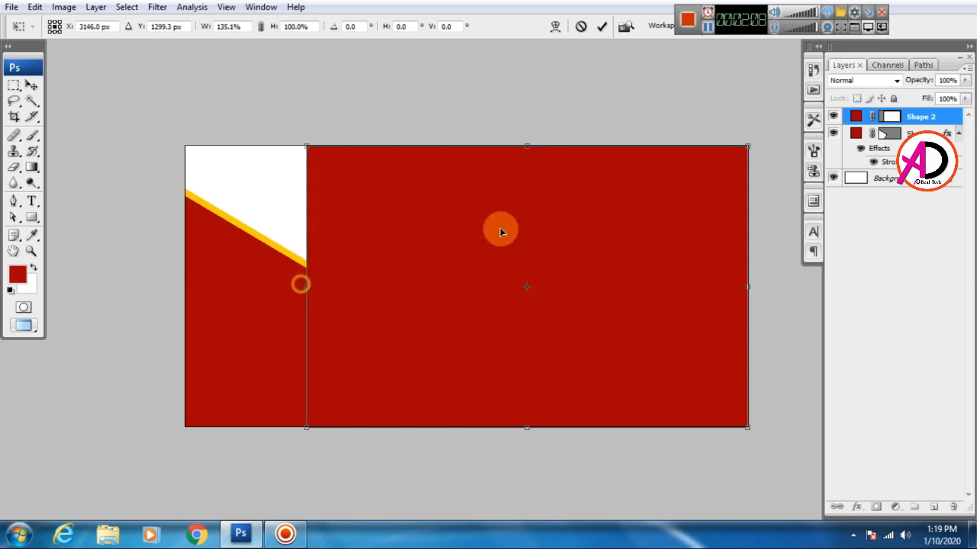
right_click(389, 222)
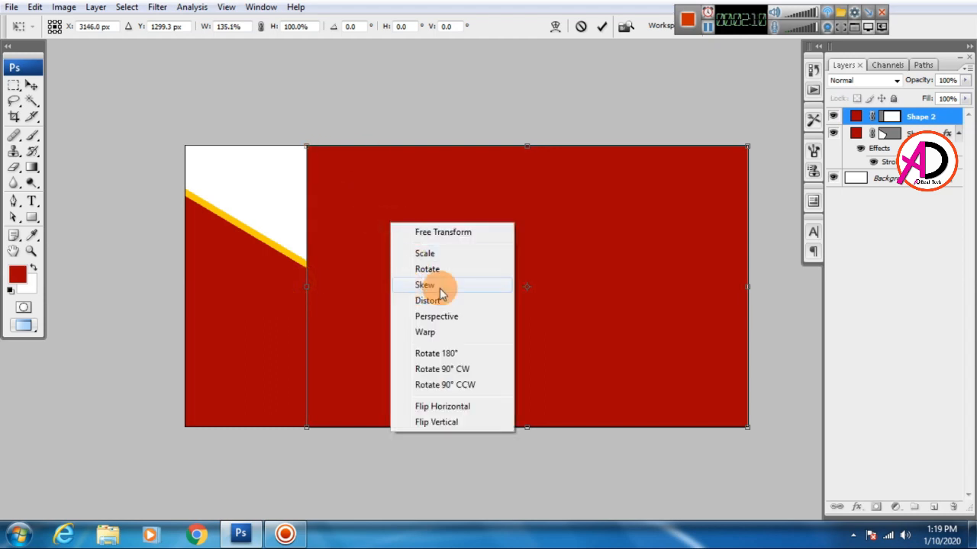
left_click(435, 285)
left_click_drag(306, 146, 463, 162)
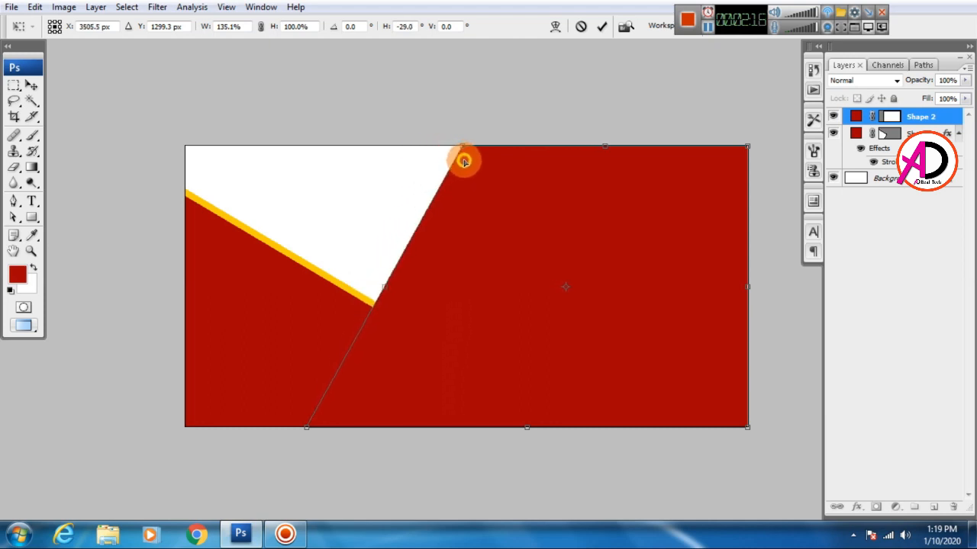
key("Return")
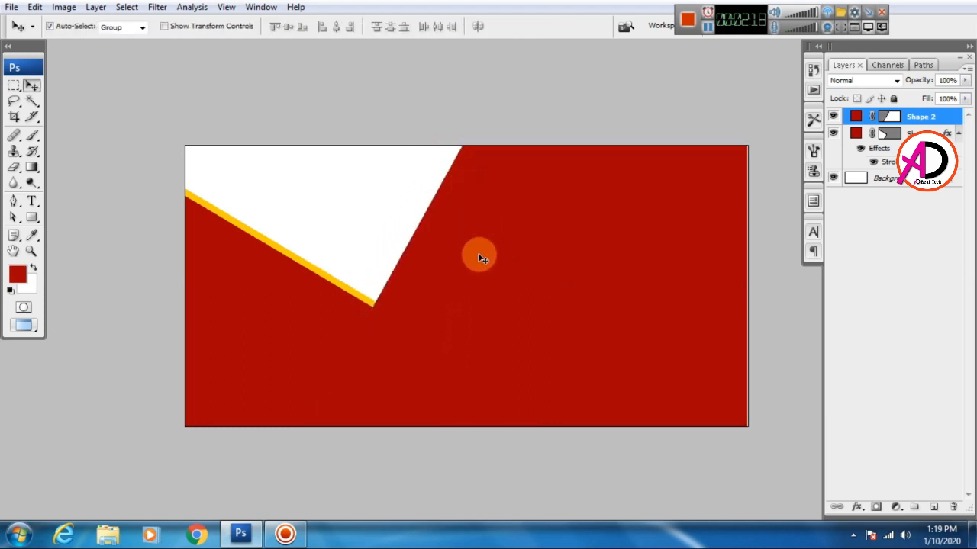
Add an anchor point midway on the large red shape's slanted edge and pull it outward to curve the edge around the wedge's tip
left_click(35, 7)
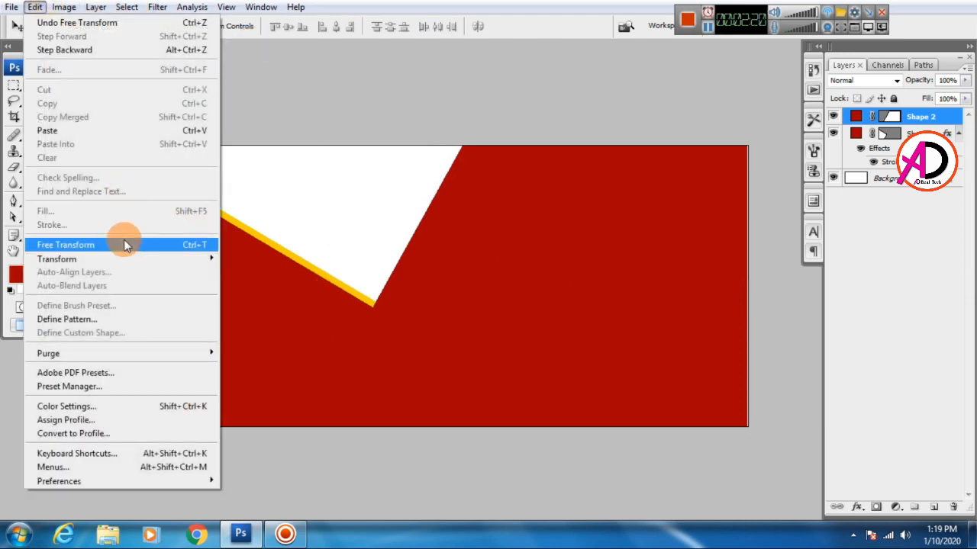
left_click(125, 242)
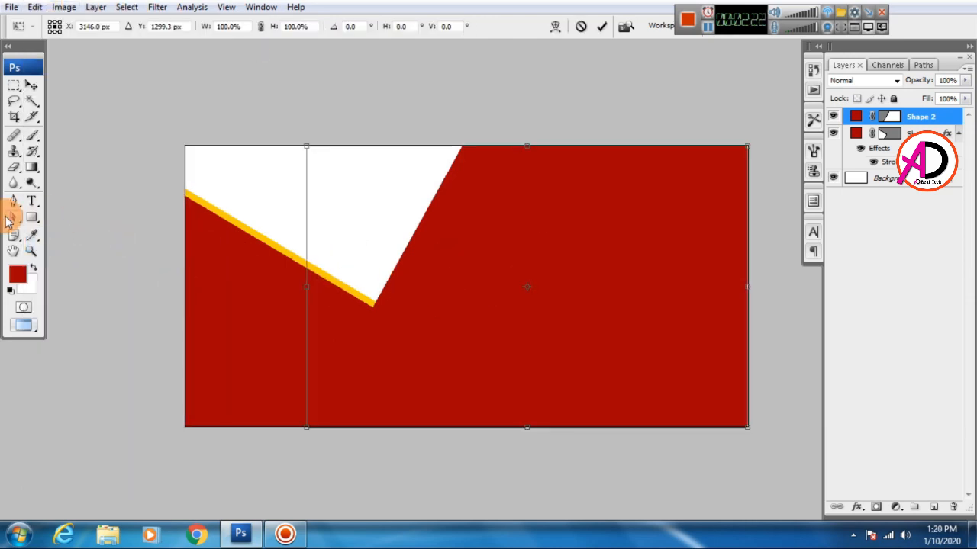
left_click(13, 219)
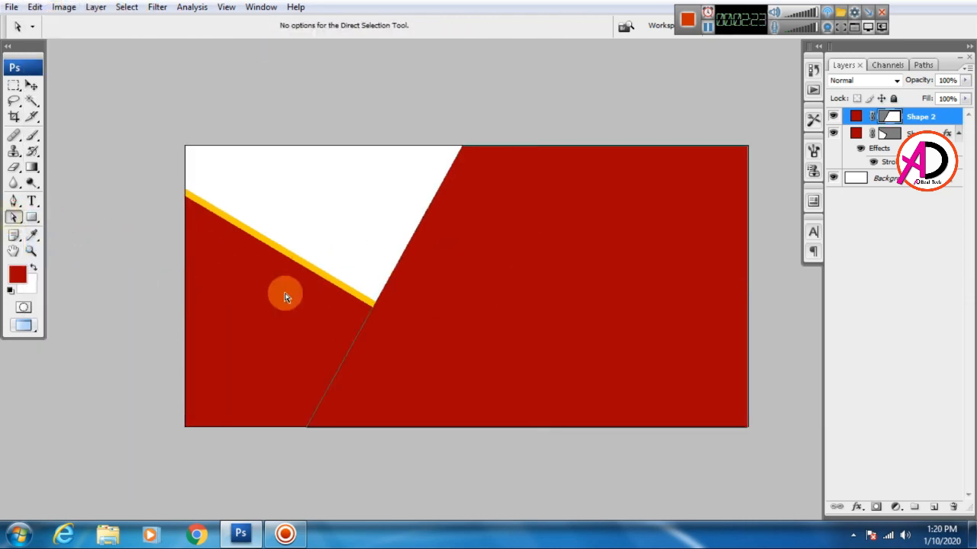
left_click(306, 428)
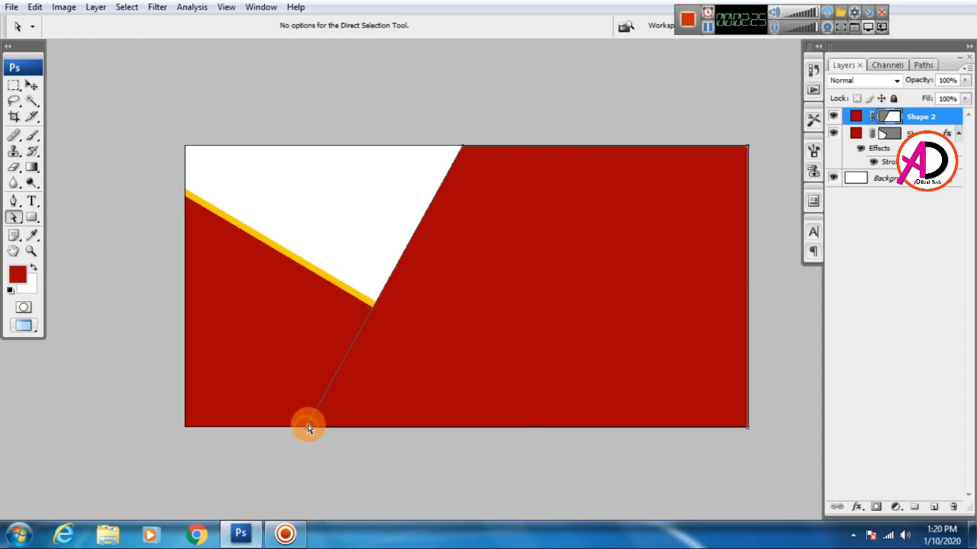
right_click(377, 303)
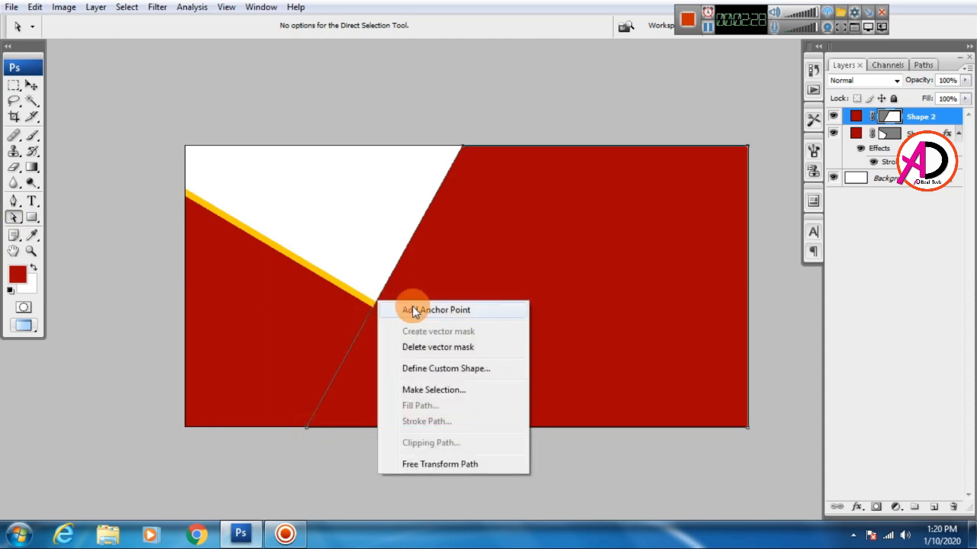
left_click(405, 309)
left_click_drag(419, 224, 378, 313)
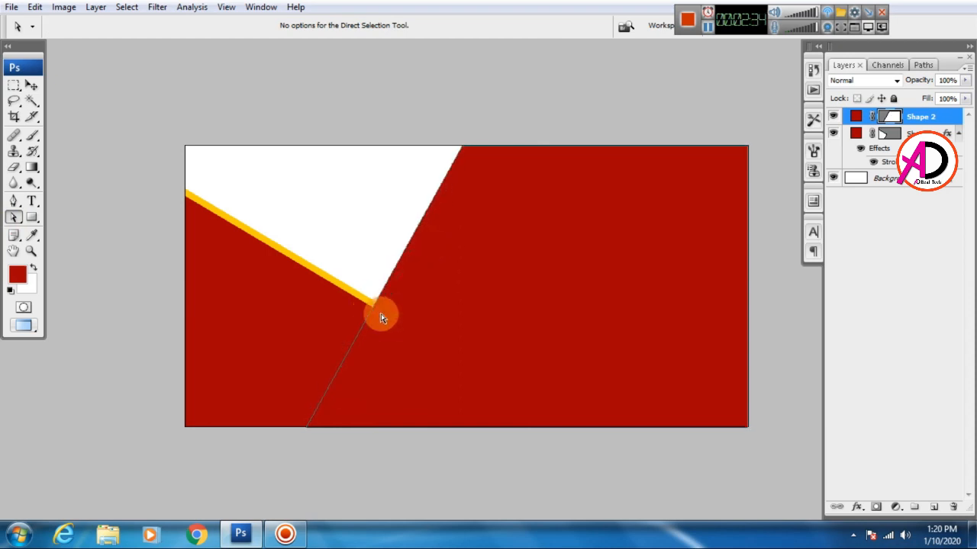
left_click_drag(379, 305, 439, 240)
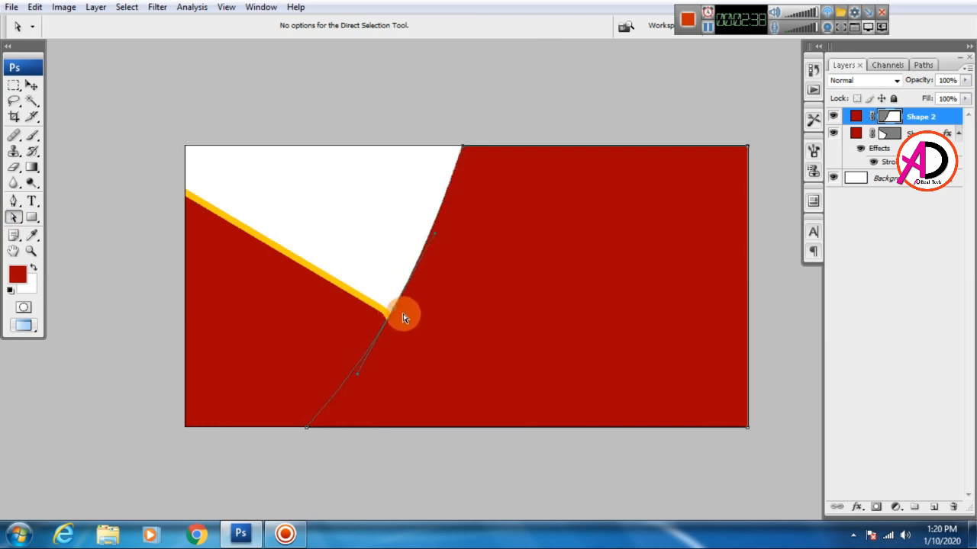
left_click_drag(396, 313, 413, 333)
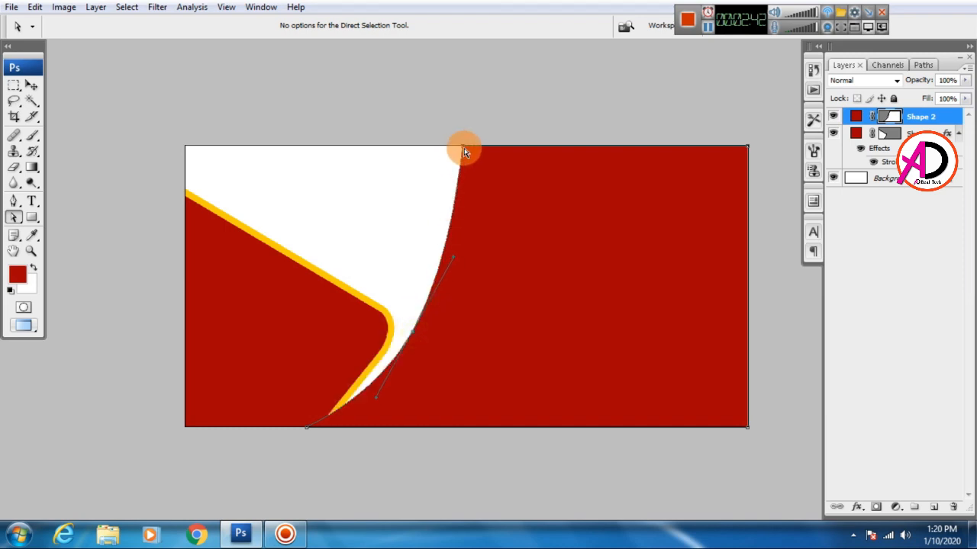
Move the curved shape's upper-left point leftward and its lower-left point to the wedge's outline, and shift the shape slightly right
left_click_drag(463, 147, 440, 150)
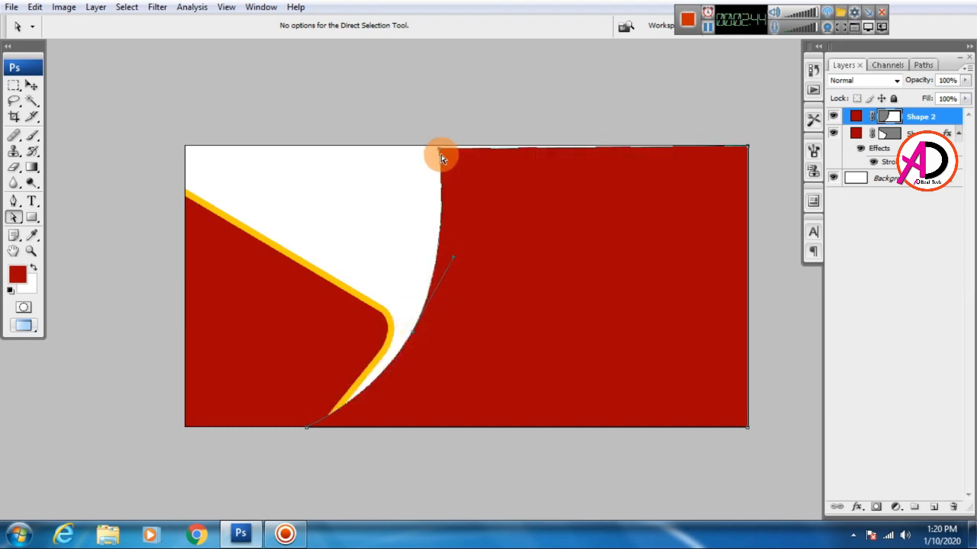
key("ctrl+z")
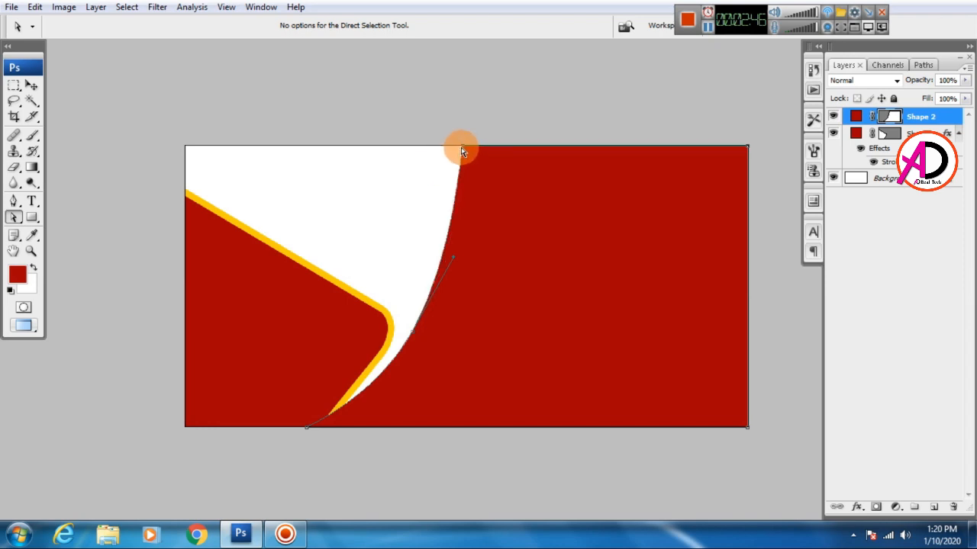
left_click_drag(462, 146, 431, 147)
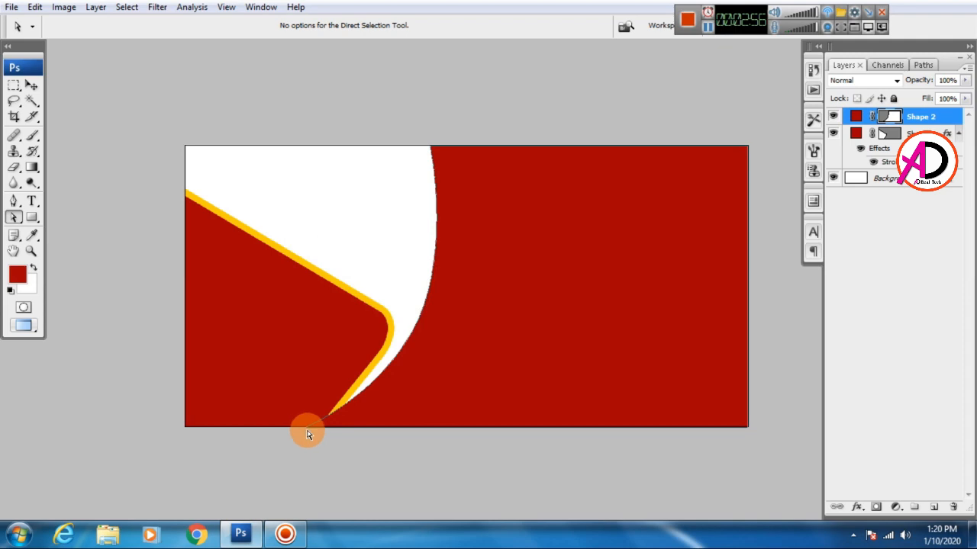
left_click_drag(309, 430, 323, 430)
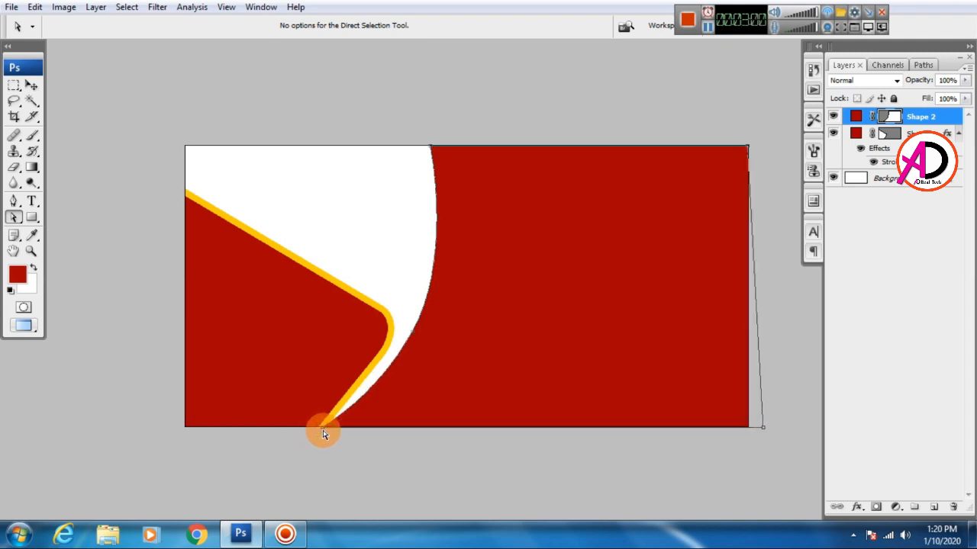
left_click(32, 84)
left_click(303, 220)
left_click(618, 304)
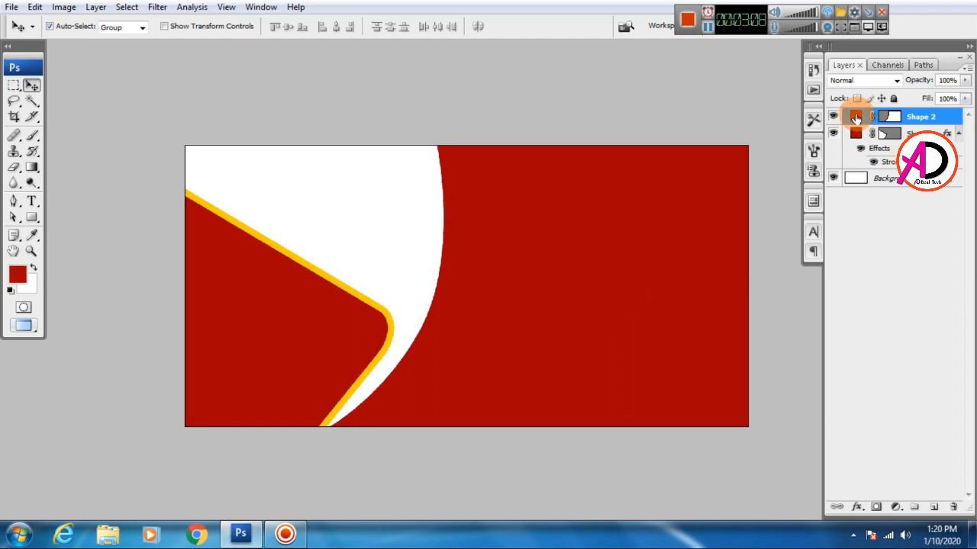
Change the large curved shape's fill color to orange ff7800
double_click(855, 116)
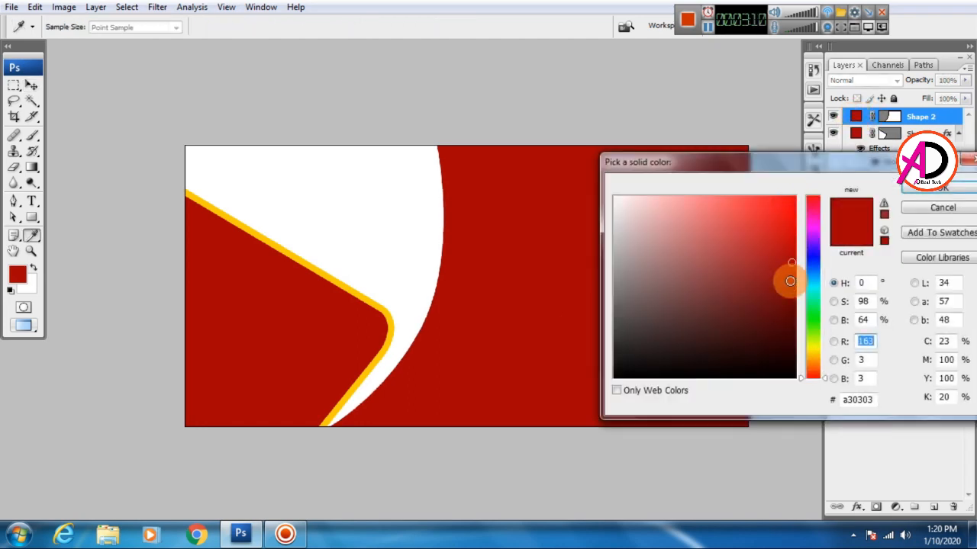
left_click(814, 359)
left_click_drag(815, 362, 813, 356)
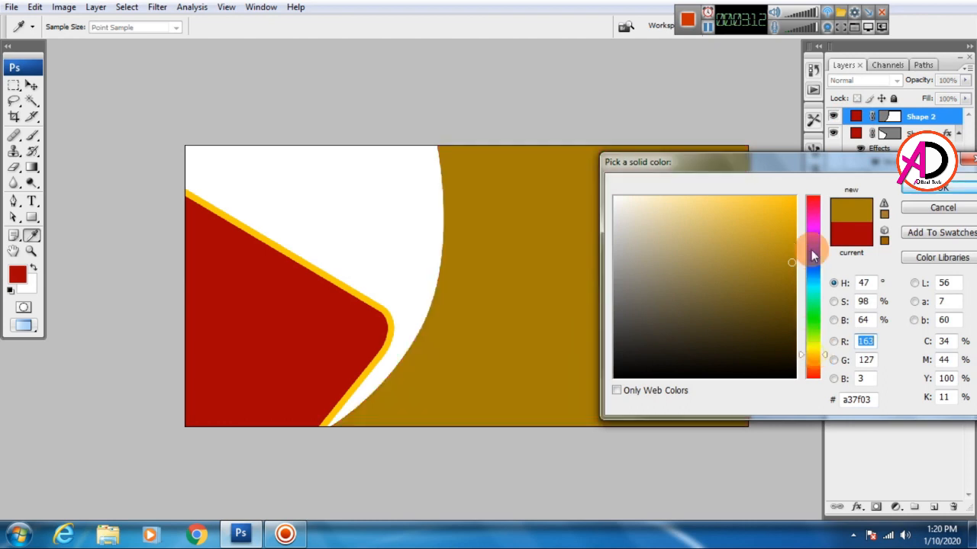
left_click_drag(793, 204, 796, 196)
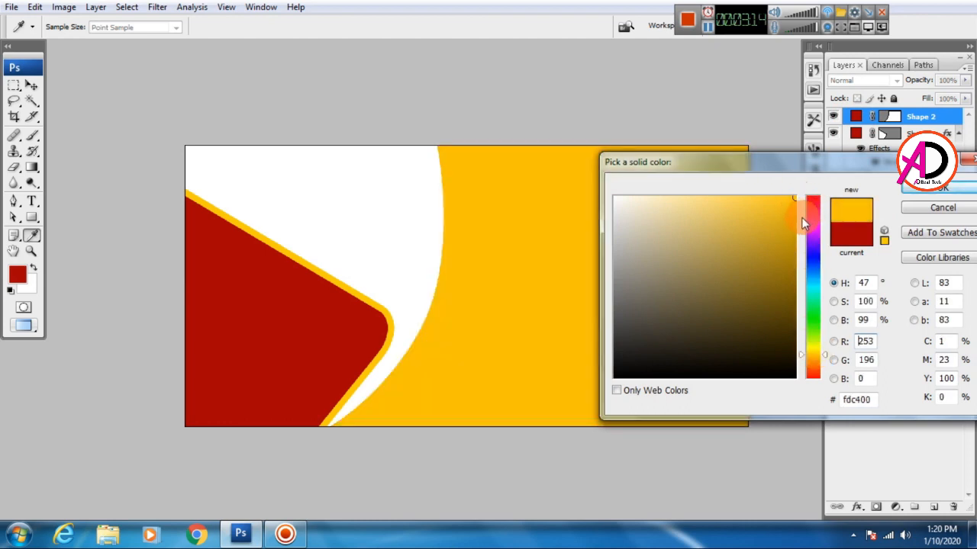
left_click(814, 359)
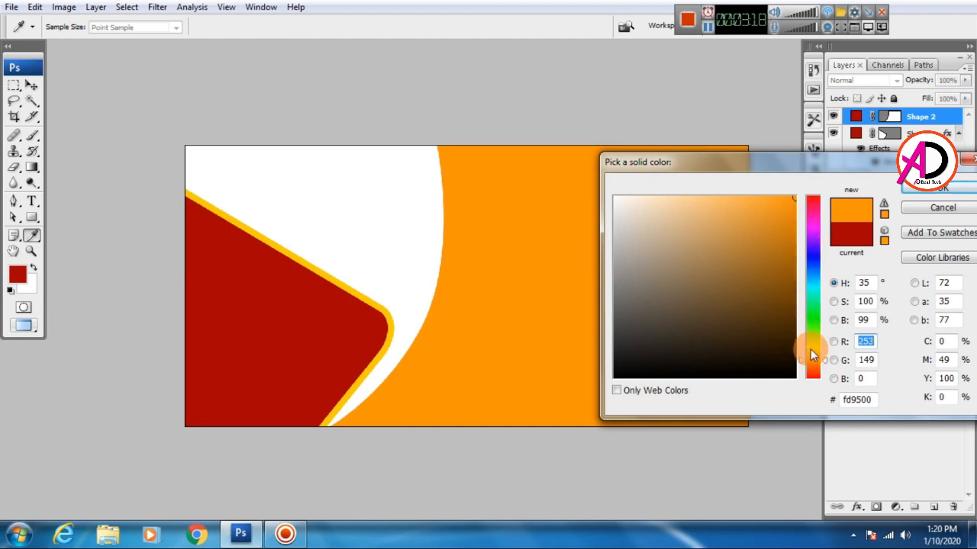
left_click(814, 368)
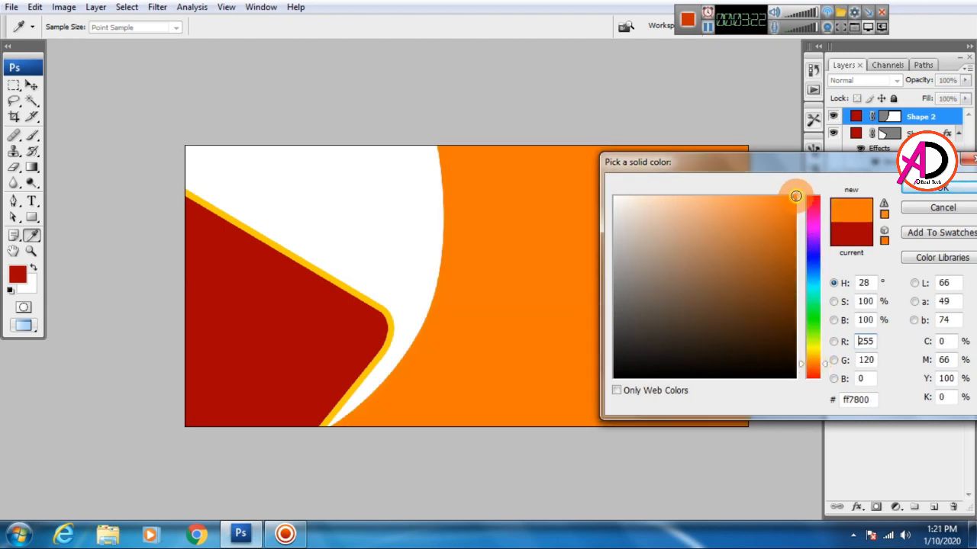
left_click(937, 187)
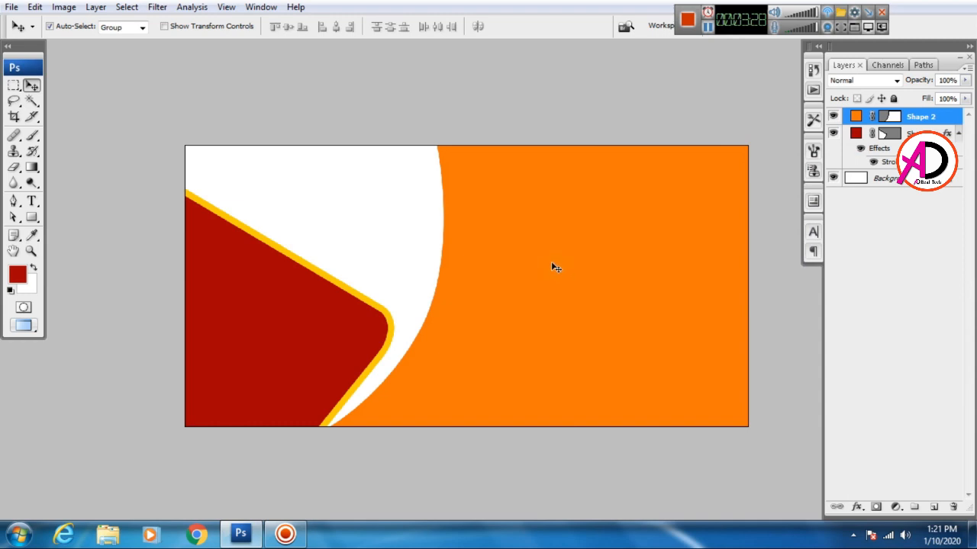
Duplicate the orange curved shape, offset slightly to the left, and place the copy's layer beneath the original
left_click_drag(552, 265, 524, 263)
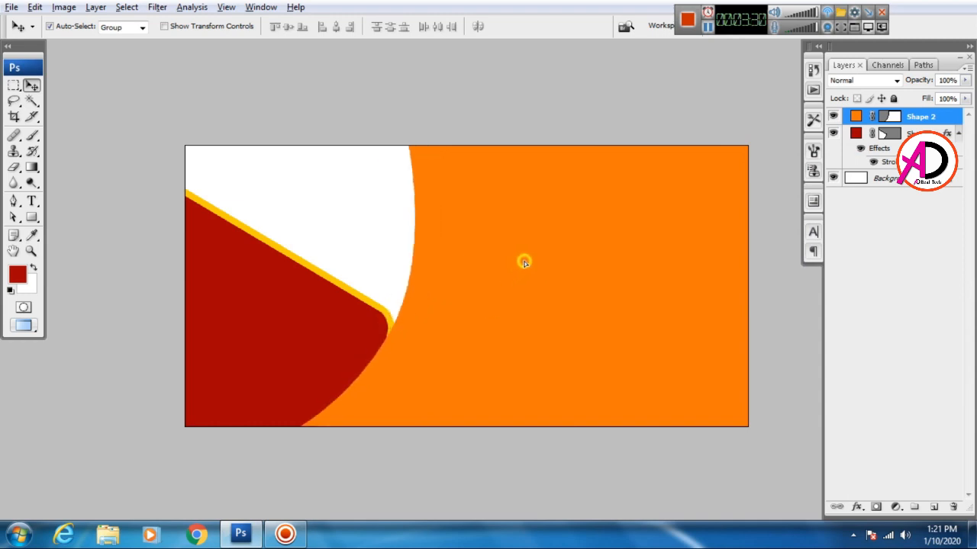
key("ctrl+j")
left_click(946, 134, "shift")
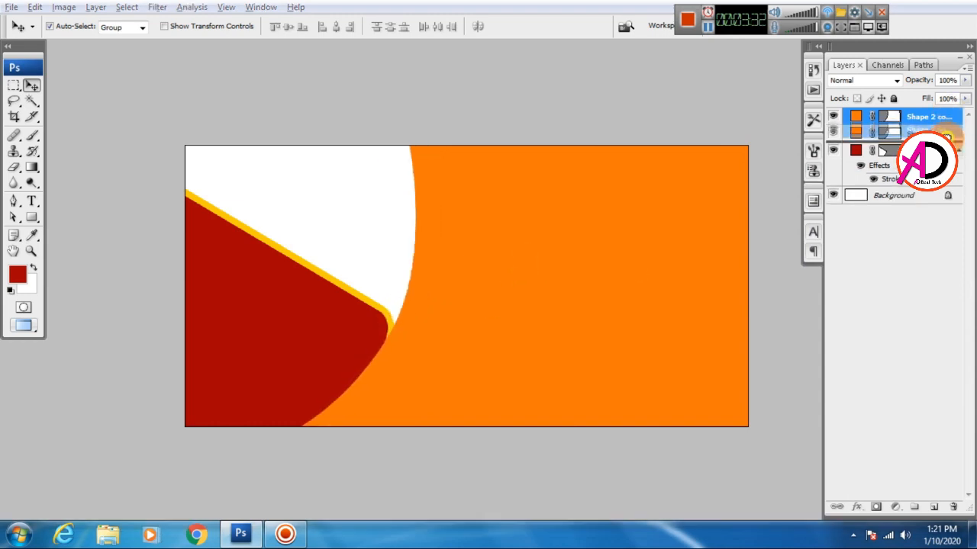
left_click_drag(946, 137, 947, 141)
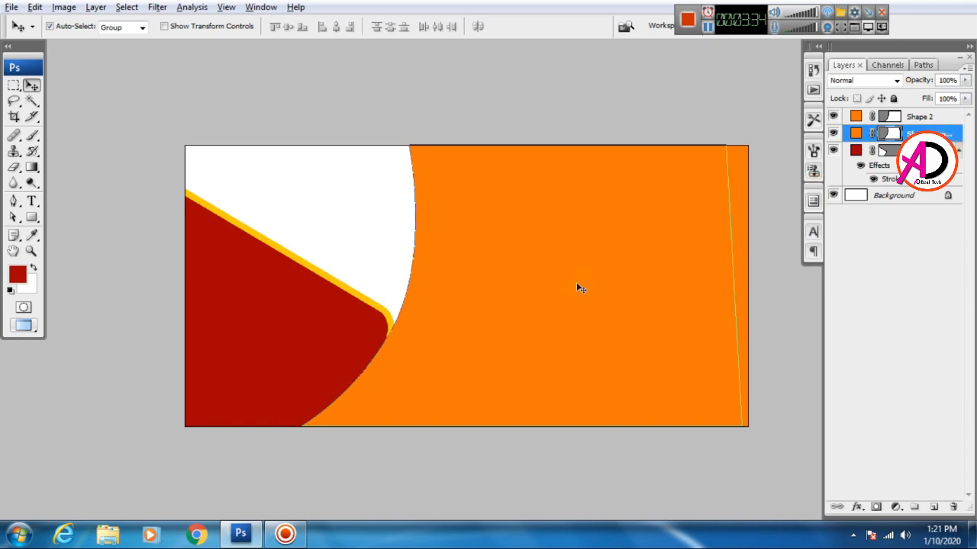
Recolor the copied curved shape with the yellow sampled from the wedge's outline
left_click(857, 134)
left_click(858, 134)
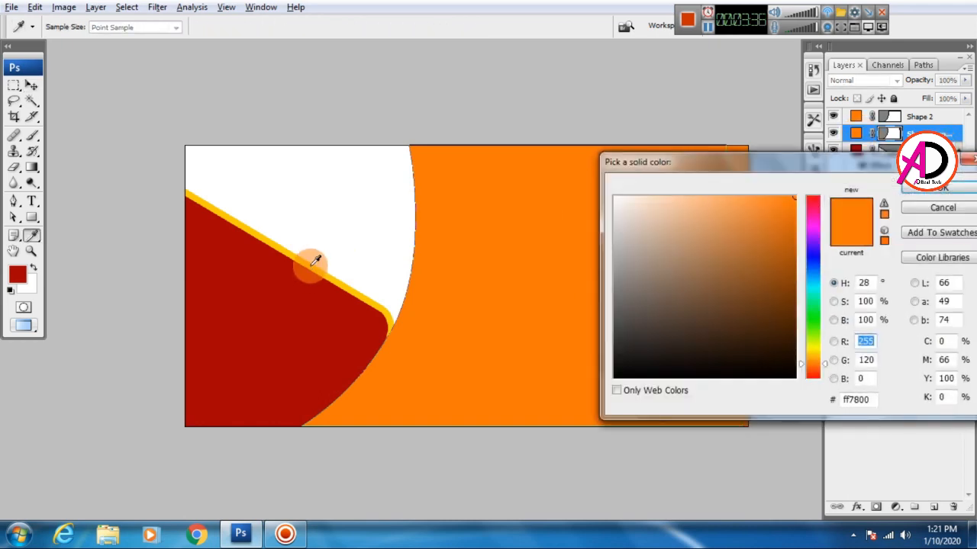
left_click(315, 266)
left_click(920, 191)
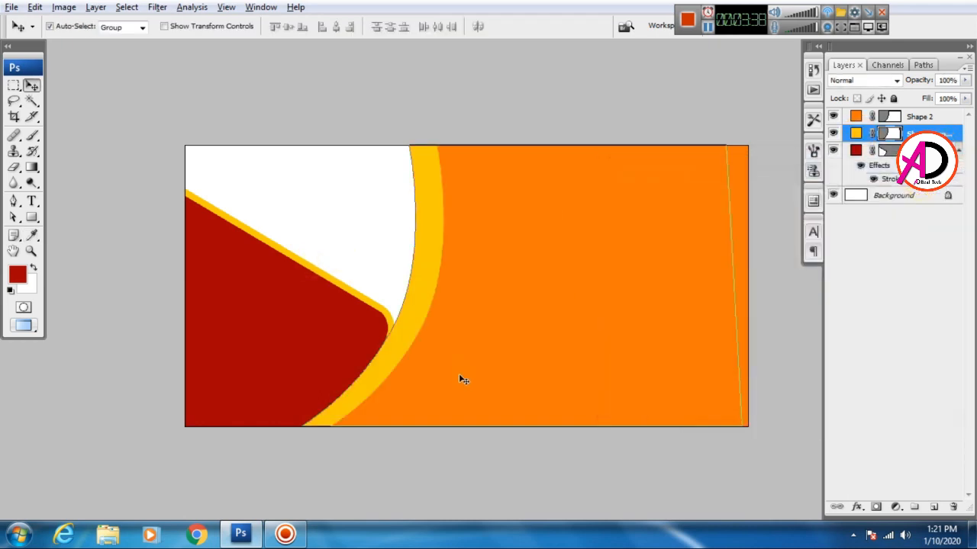
left_click(633, 476)
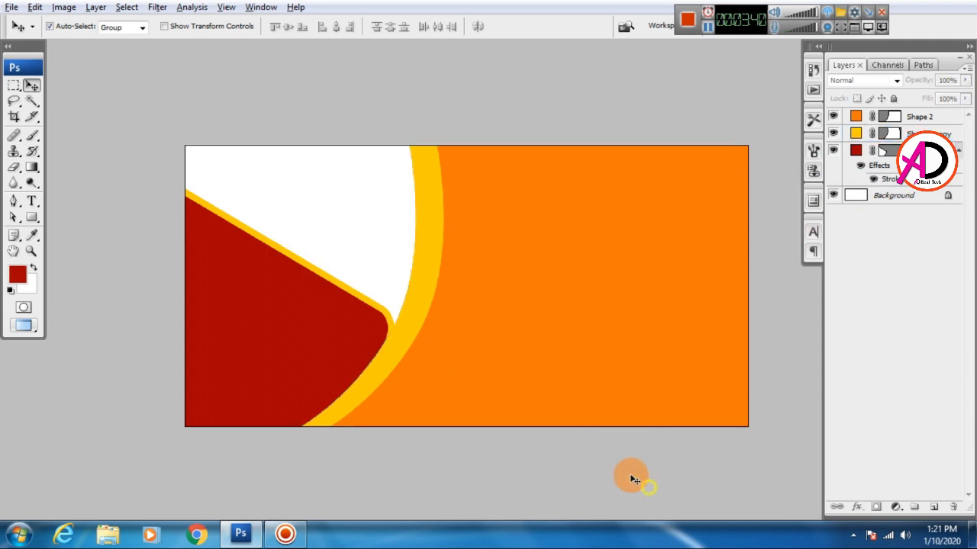
Pull the yellow shape's lower-left corner rightward, skewing it about 9.8 degrees, and apply the transform
left_click(413, 325)
key("ctrl+t")
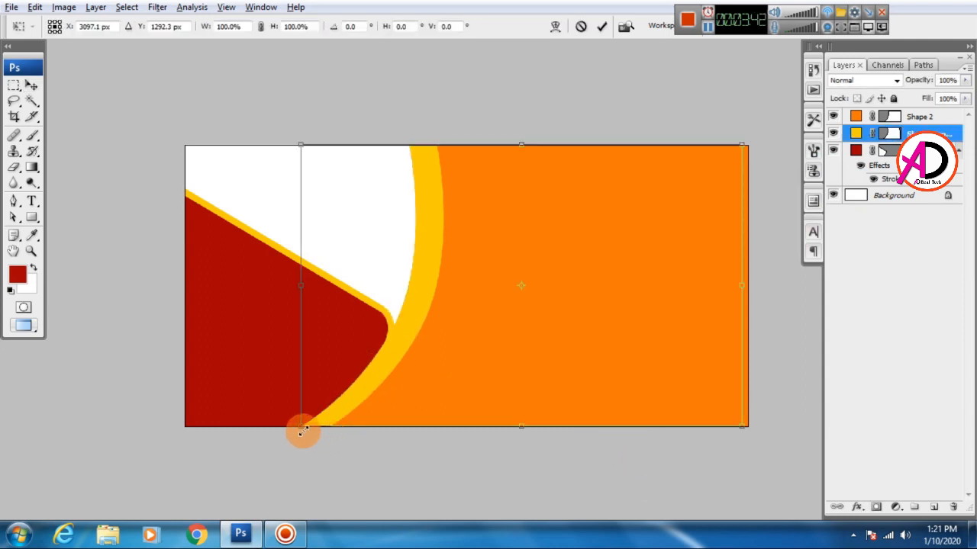
left_click_drag(303, 429, 349, 431)
double_click(596, 323)
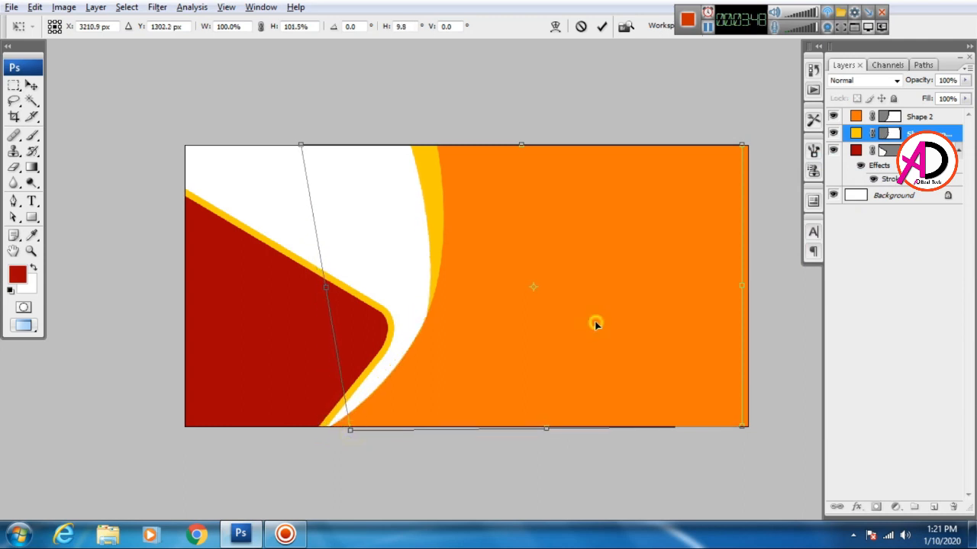
Shift the yellow shape's upper-left corner slightly right and its lower-left corner left to the wedge's base, and apply the transform
key("ctrl+t")
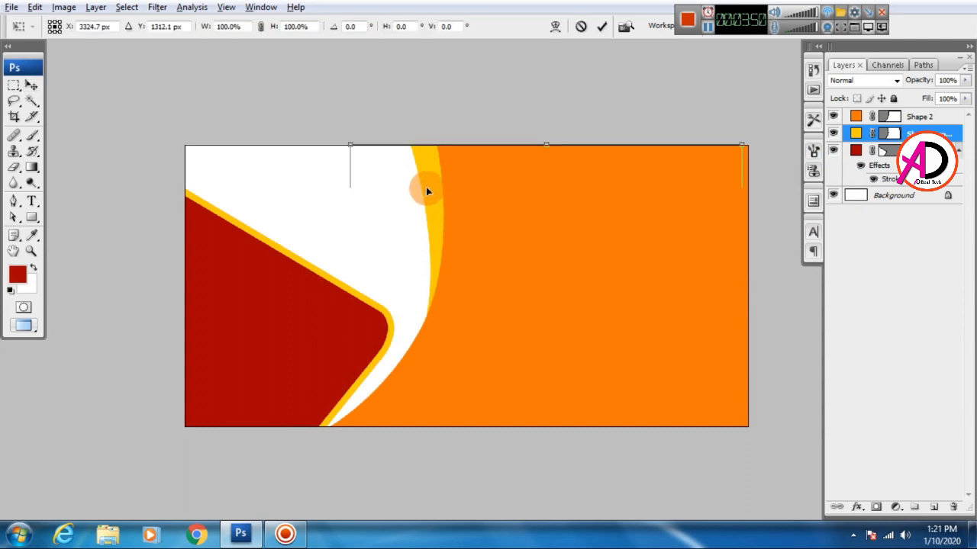
left_click_drag(349, 146, 361, 145)
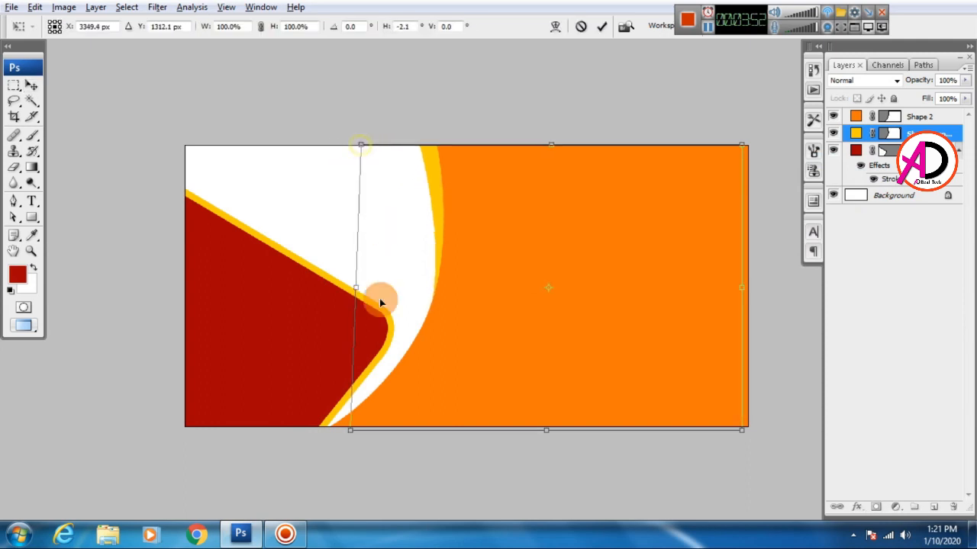
left_click_drag(350, 429, 330, 427)
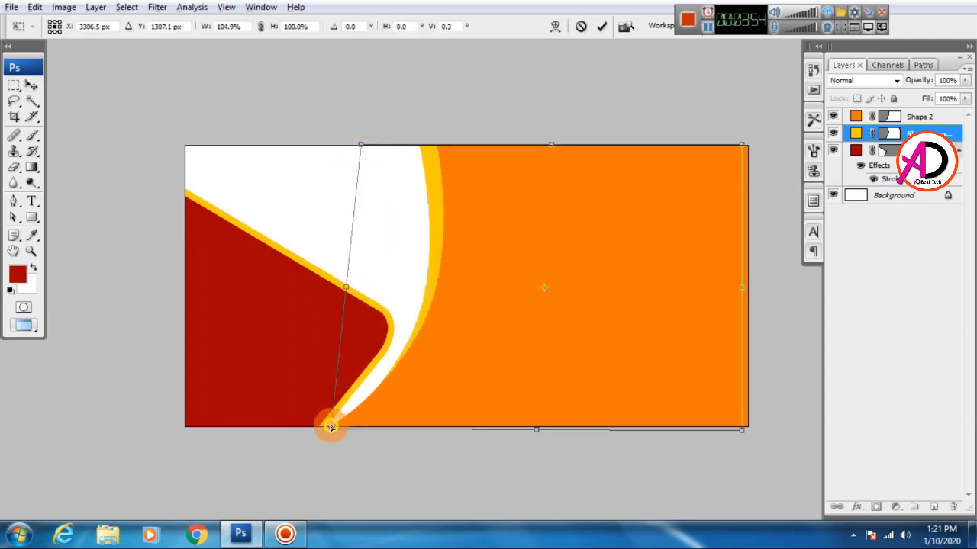
double_click(553, 349)
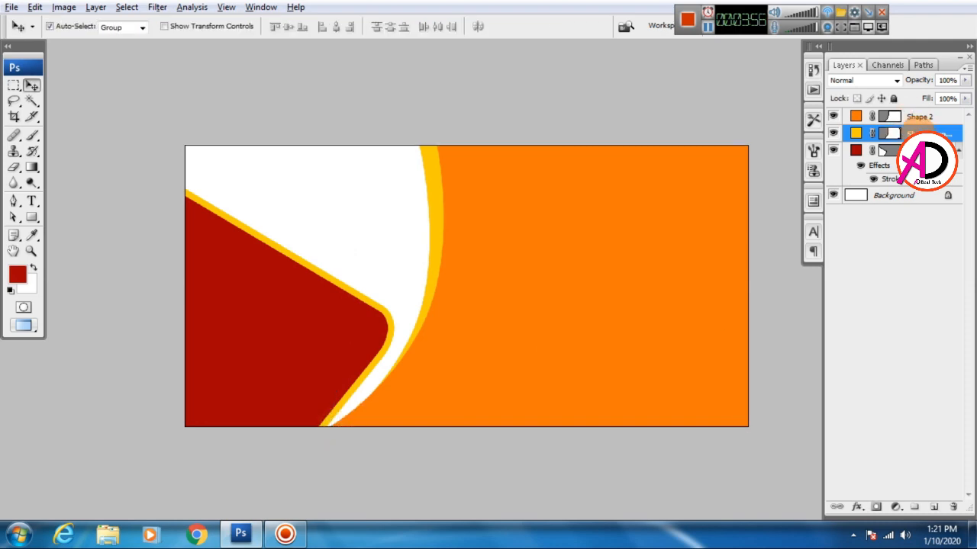
Merge the orange curved shape and its yellow copy into one layer
left_click(881, 150, "shift")
left_click(917, 131)
left_click(921, 118, "shift")
key("ctrl+e")
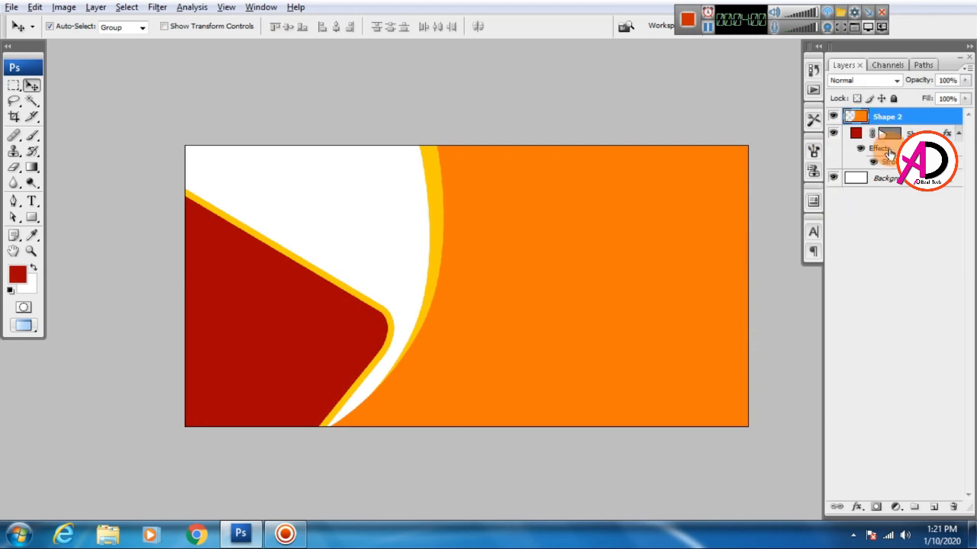
Move the merged orange and yellow shape slightly right and nudge it down flush with the banner's bottom edge
left_click_drag(494, 320, 526, 318)
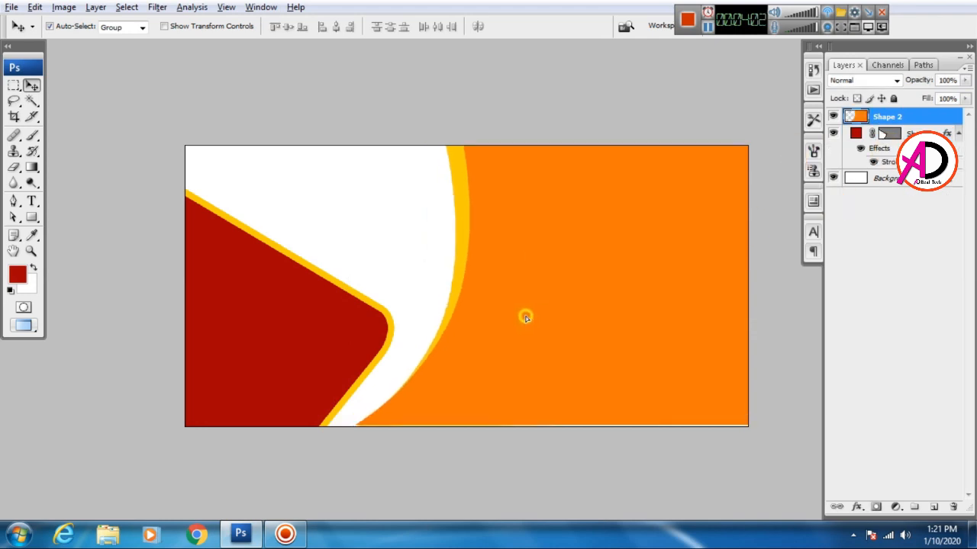
key("Down")
key("Down")
key("Down")
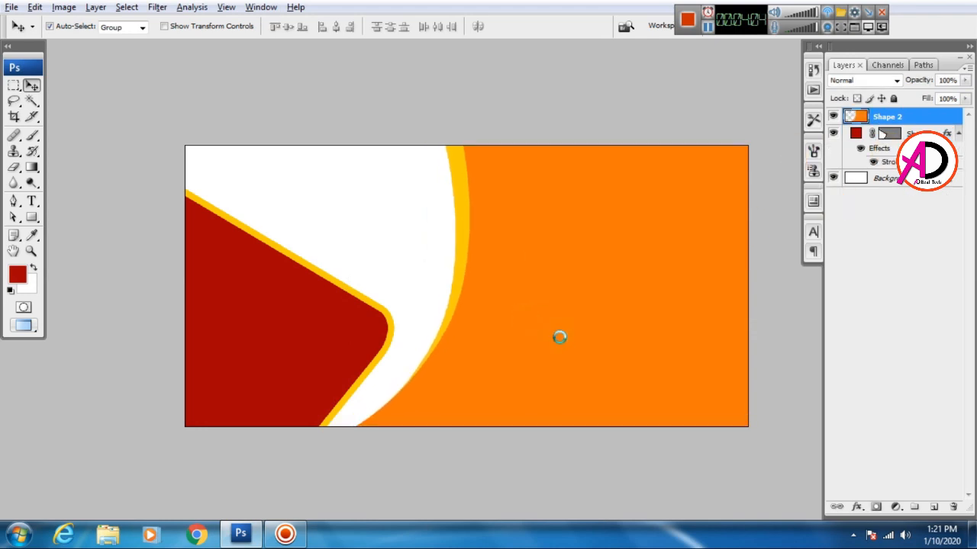
Move the red wedge slightly left and down, widening the white gap to the orange shape
left_click(435, 286)
left_click(348, 326)
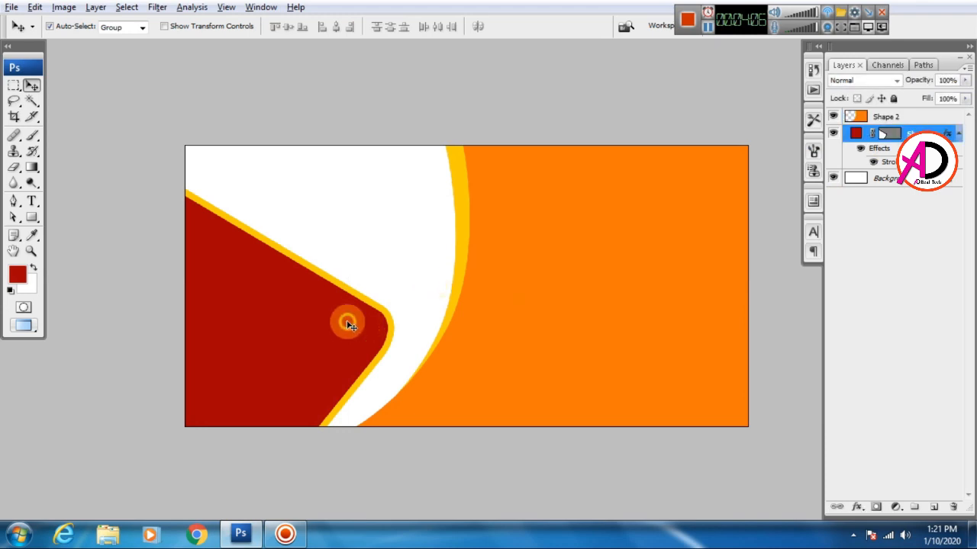
mouse_move(347, 326)
left_mouse_down()
mouse_move(344, 318)
mouse_move(353, 338)
mouse_move(338, 340)
left_mouse_up()
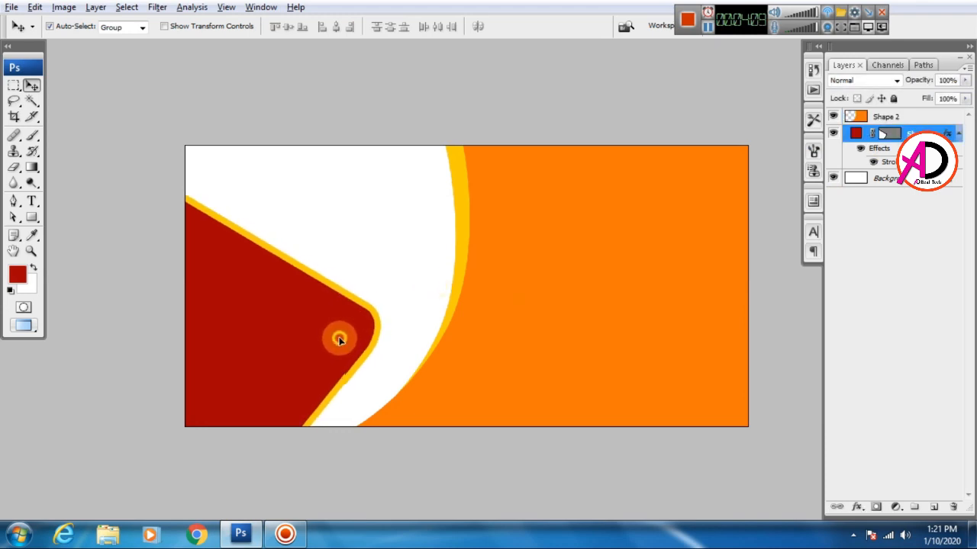
left_click(419, 327)
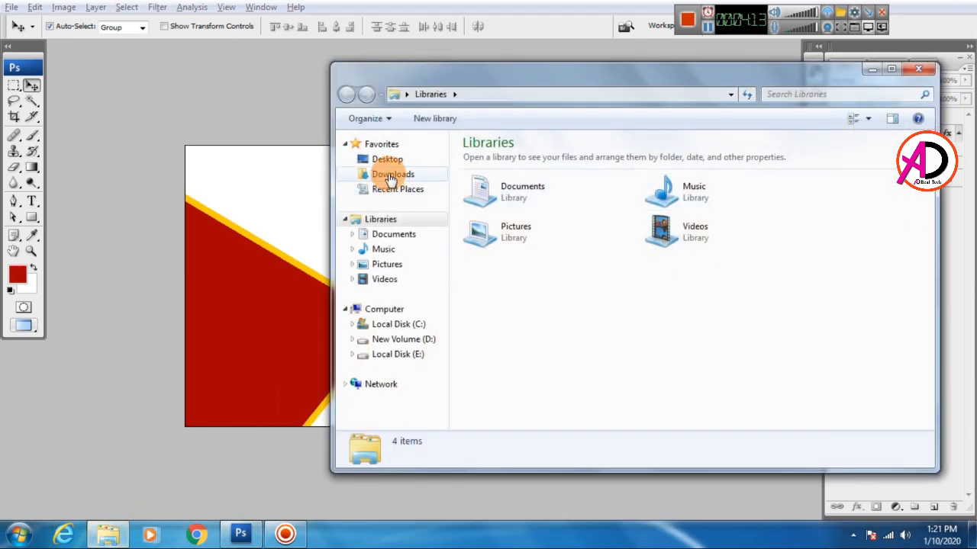
Open the PNG image ana-g-mendez-university-png-of-student-1124_1130 from the Desktop folder in Photoshop
left_click(404, 161)
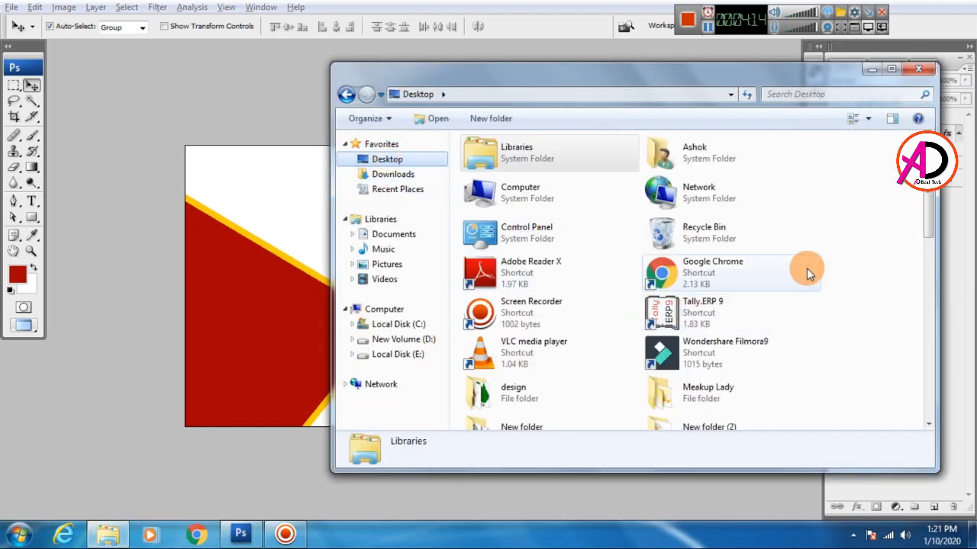
left_click_drag(926, 210, 929, 363)
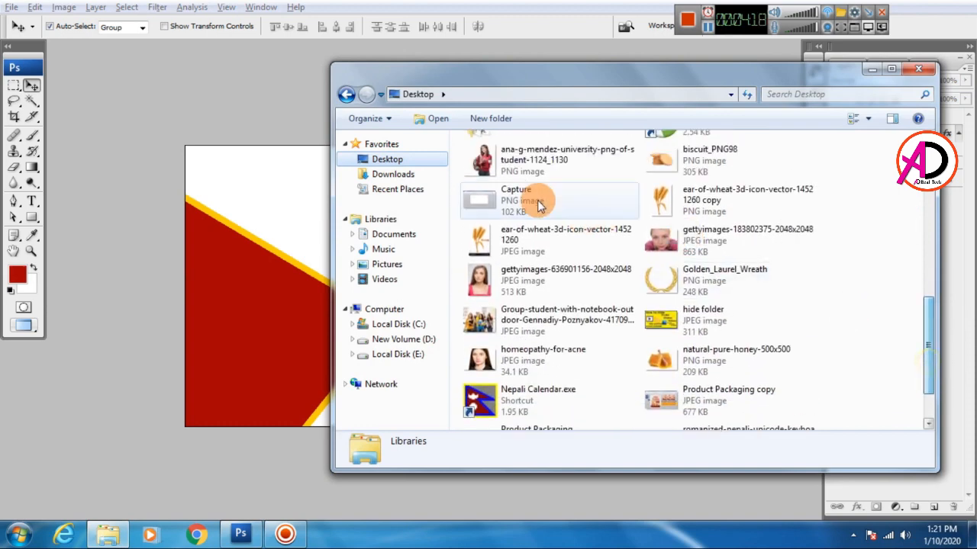
left_click_drag(548, 162, 374, 237)
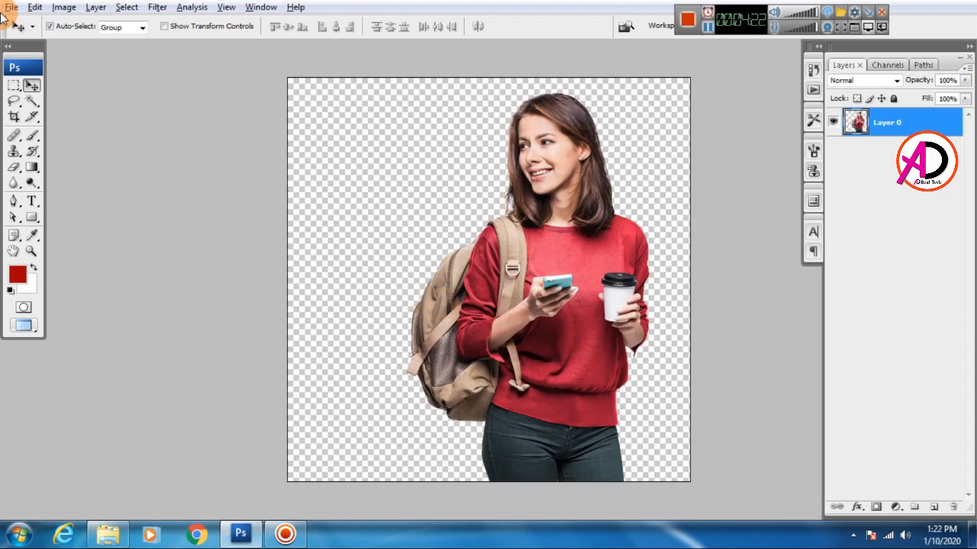
Select the student image's whole canvas and copy it
left_click(125, 8)
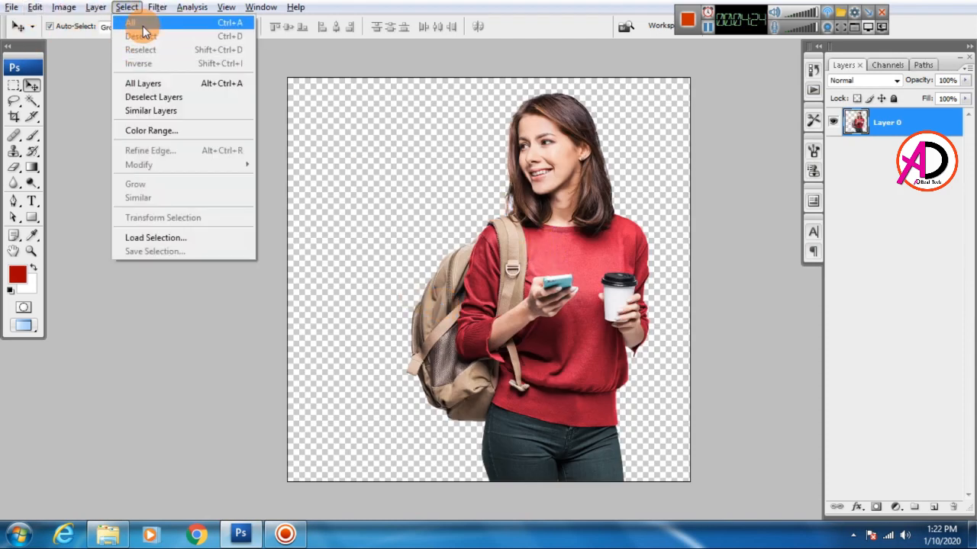
left_click(134, 23)
left_click(33, 7)
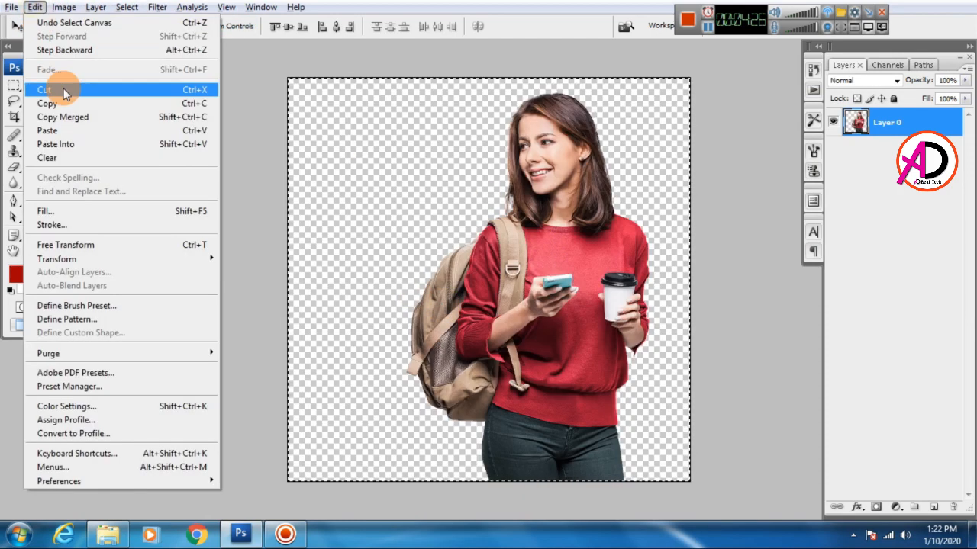
left_click(83, 103)
Paste the student image into the banner document just above the Background layer and move it left beside the wedge's tip
key("ctrl+Tab")
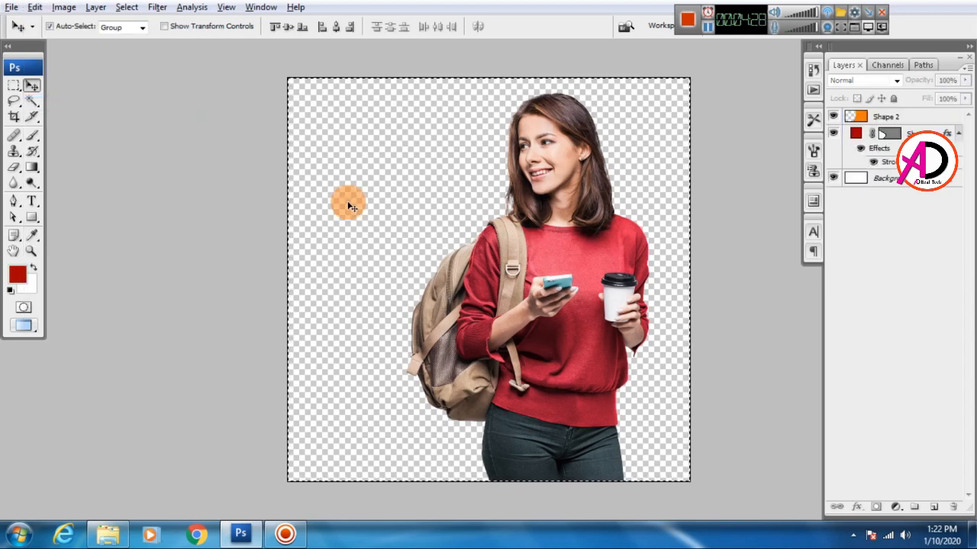
left_click(887, 180)
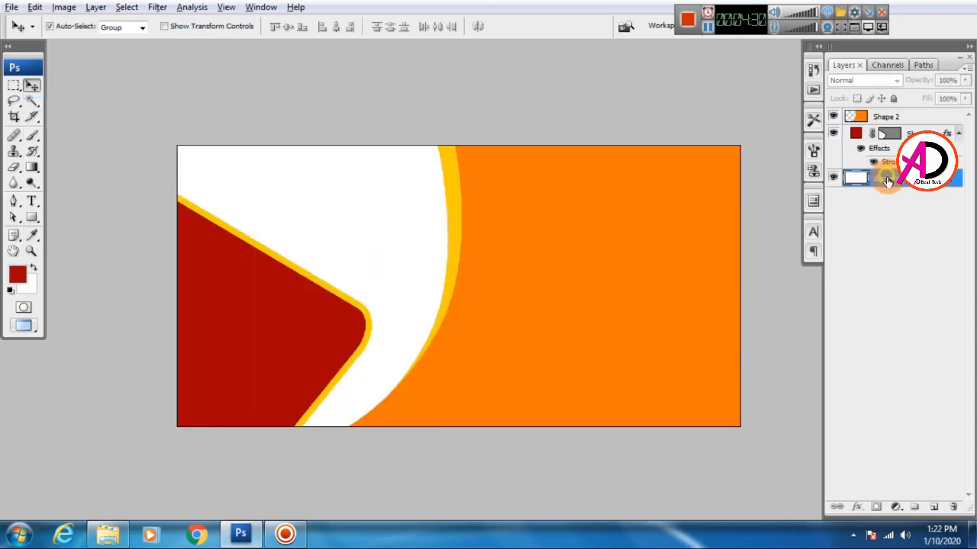
key("ctrl+v")
left_click_drag(436, 283, 359, 290)
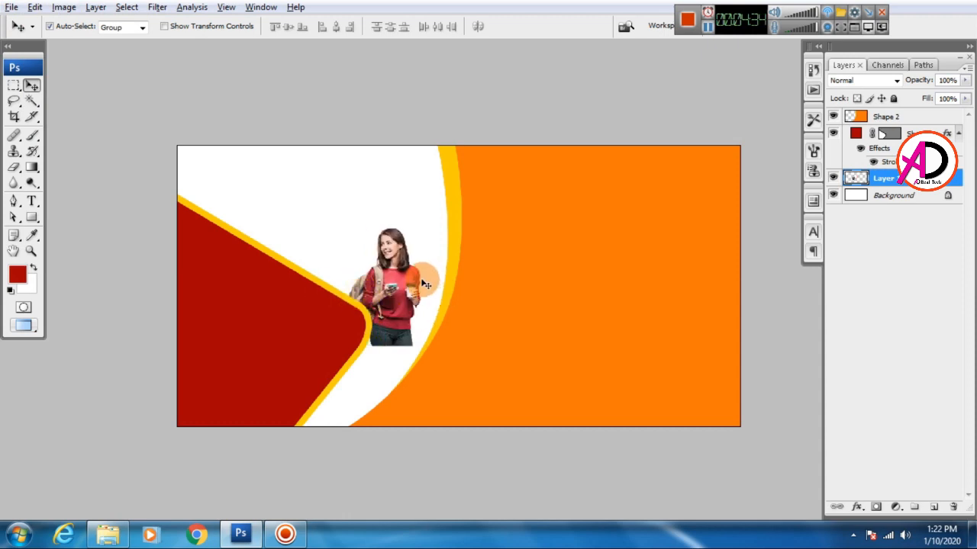
Scale the pasted student image proportionally to 175.6% and apply the transform
key("ctrl+t")
left_click_drag(421, 229, 448, 184)
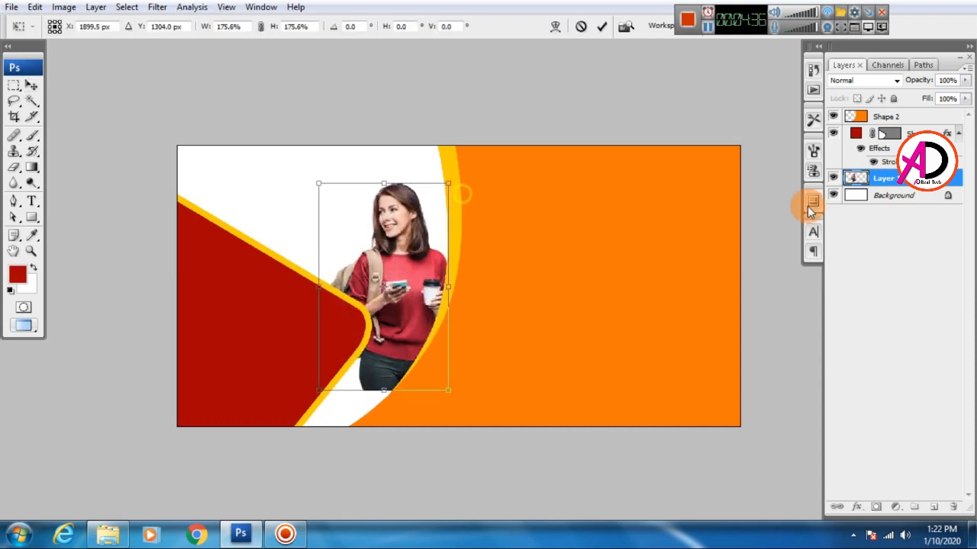
double_click(402, 275)
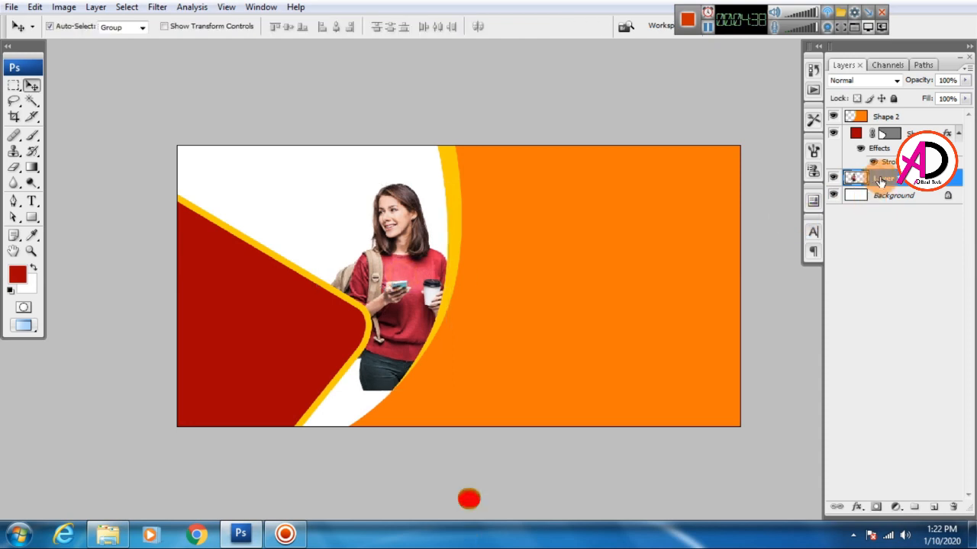
Reorder the layers so the student image sits above the orange shape and the red wedge is on top
left_click_drag(869, 180, 885, 114)
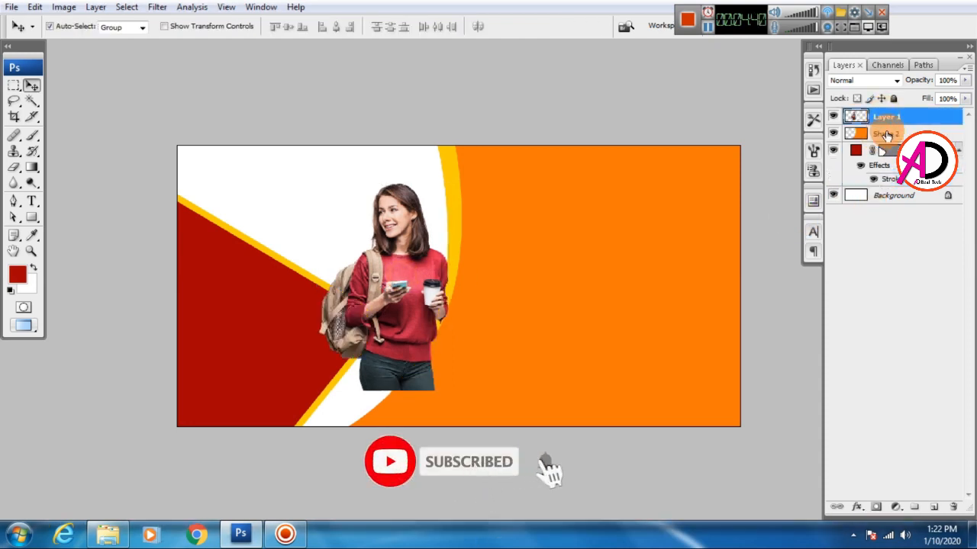
mouse_move(915, 150)
left_mouse_down()
mouse_move(915, 100)
mouse_move(916, 116)
left_mouse_up()
left_click(517, 364)
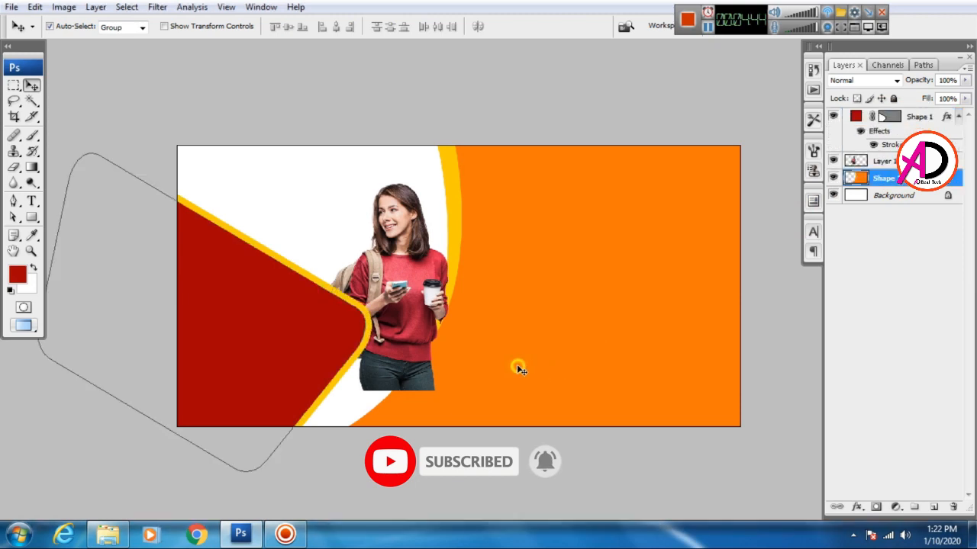
Enlarge the student image to 148.9% and position it behind the wedge's tip, overlapping the orange shape and running past the bottom edge
left_click_drag(397, 314, 397, 355)
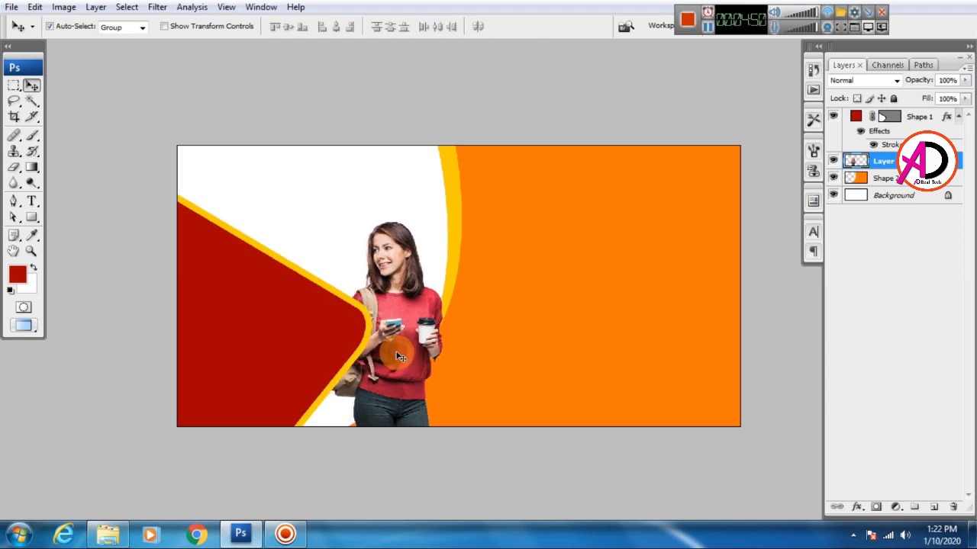
key("ctrl+t")
left_click_drag(447, 219, 496, 175)
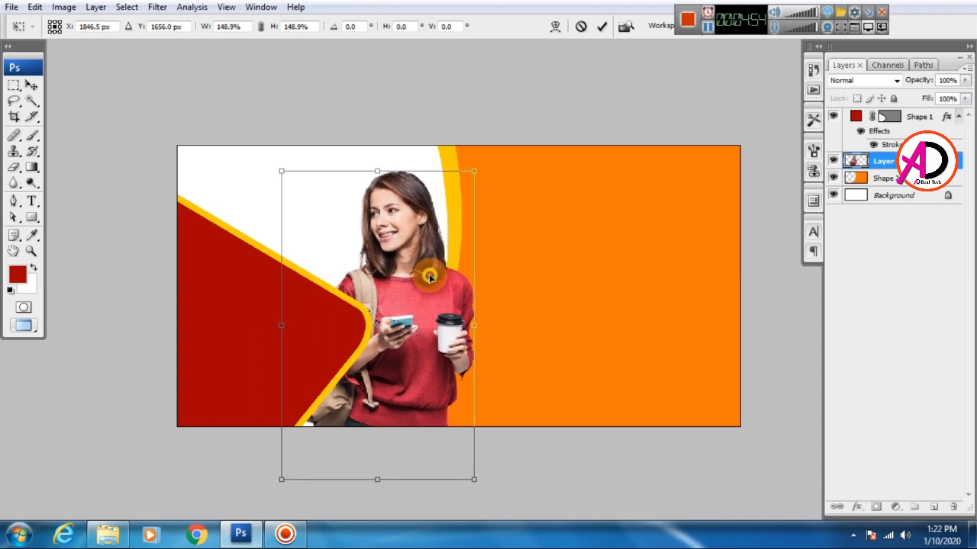
left_click_drag(430, 275, 409, 278)
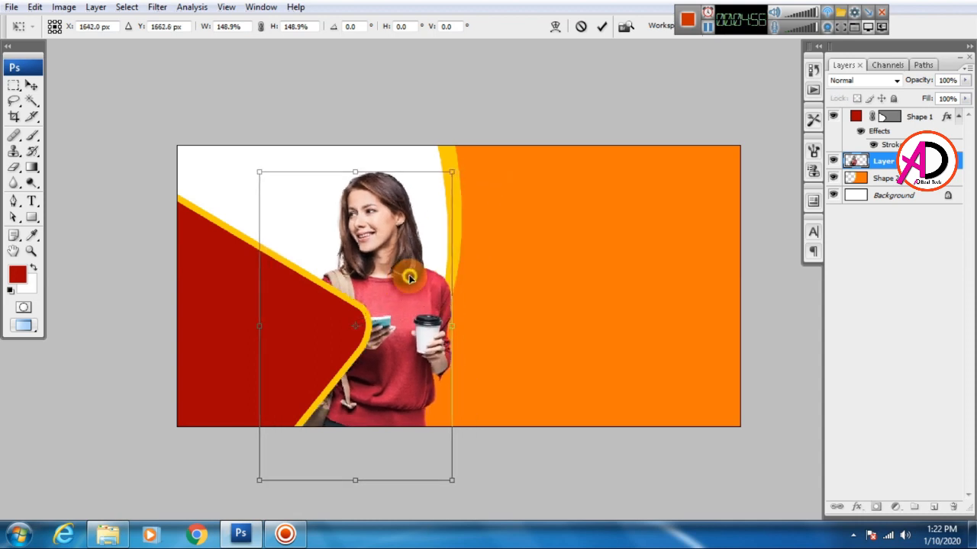
left_click_drag(471, 302, 495, 305)
double_click(410, 266)
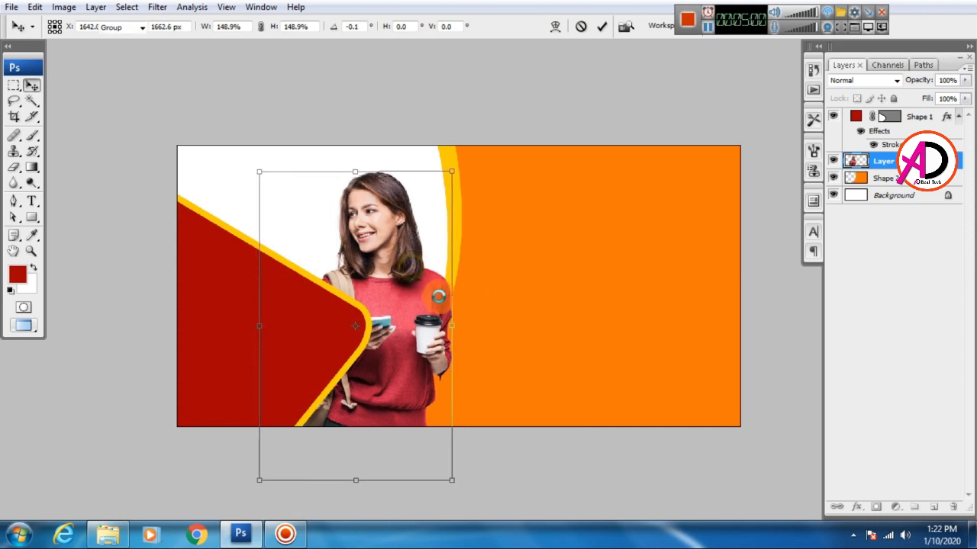
left_click_drag(409, 353, 442, 360)
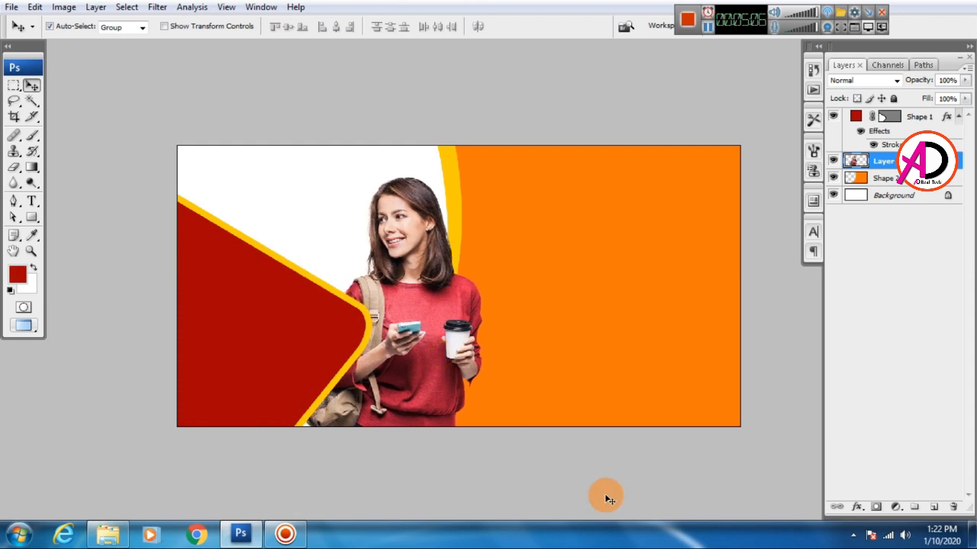
key("ctrl+minus")
key("ctrl+minus")
key("ctrl+minus")
key("ctrl+plus")
key("ctrl+plus")
key("ctrl+plus")
key("ctrl+minus")
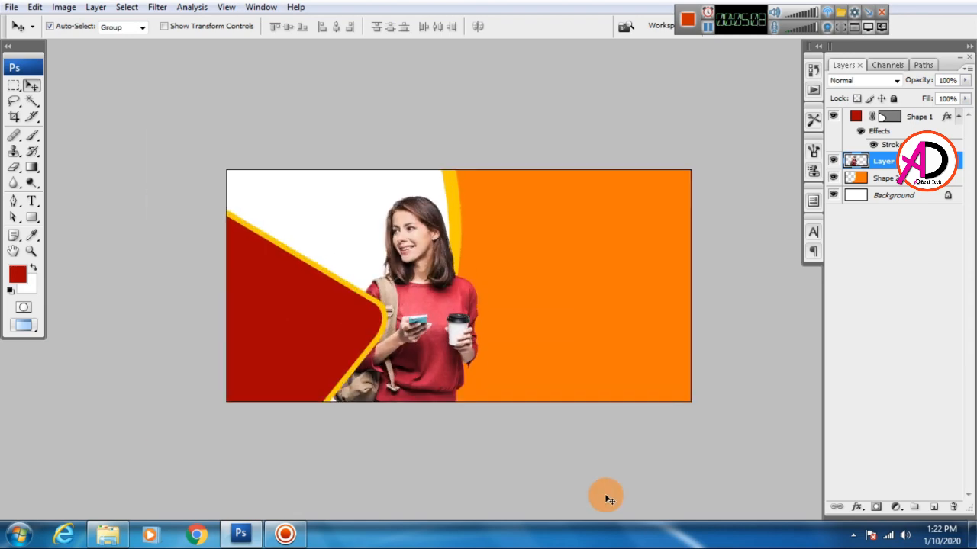
key("ctrl+minus")
key("ctrl+plus")
key("ctrl+plus")
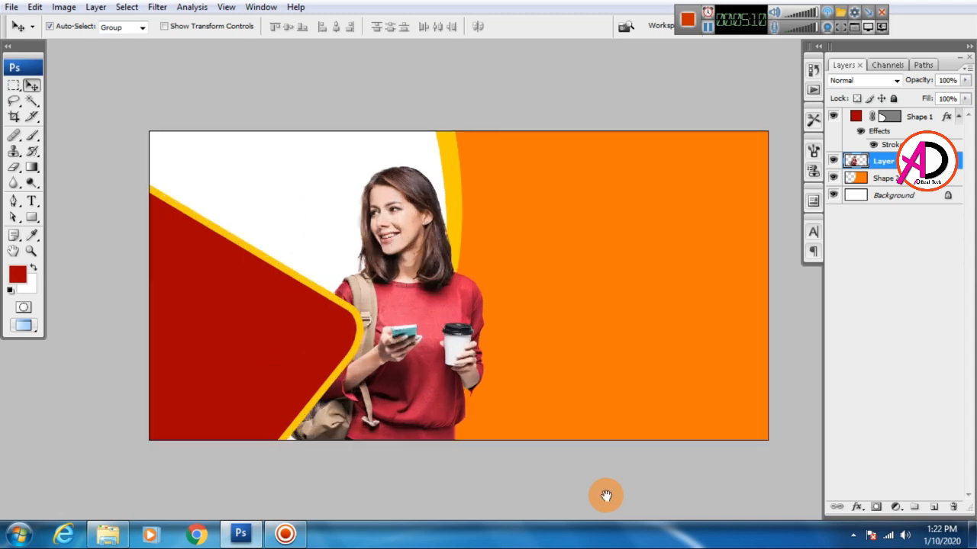
Draw a wide red rectangle in the upper part of the orange area and shift it slightly right and down
mouse_move(547, 358)
left_mouse_down()
mouse_move(540, 341)
mouse_move(547, 356)
left_mouse_up()
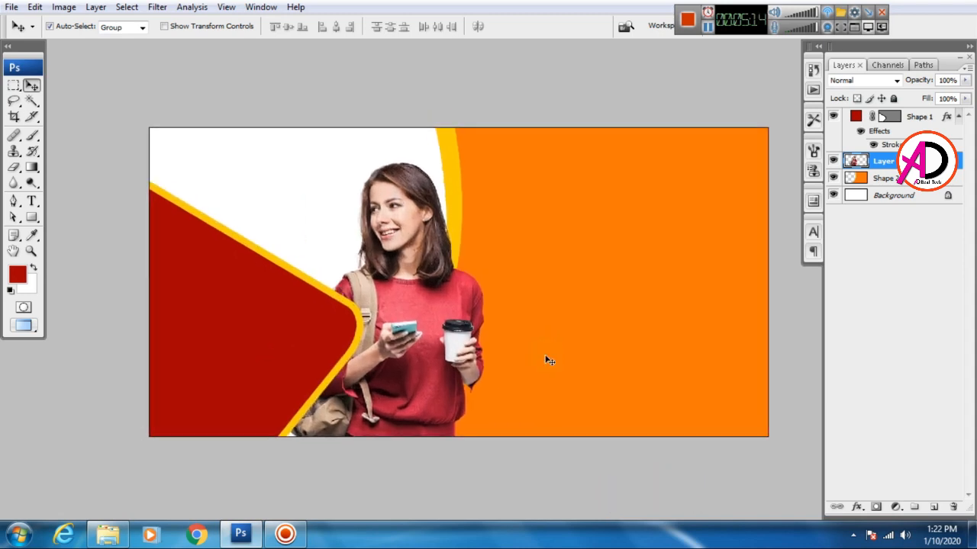
left_click_drag(603, 342, 534, 346)
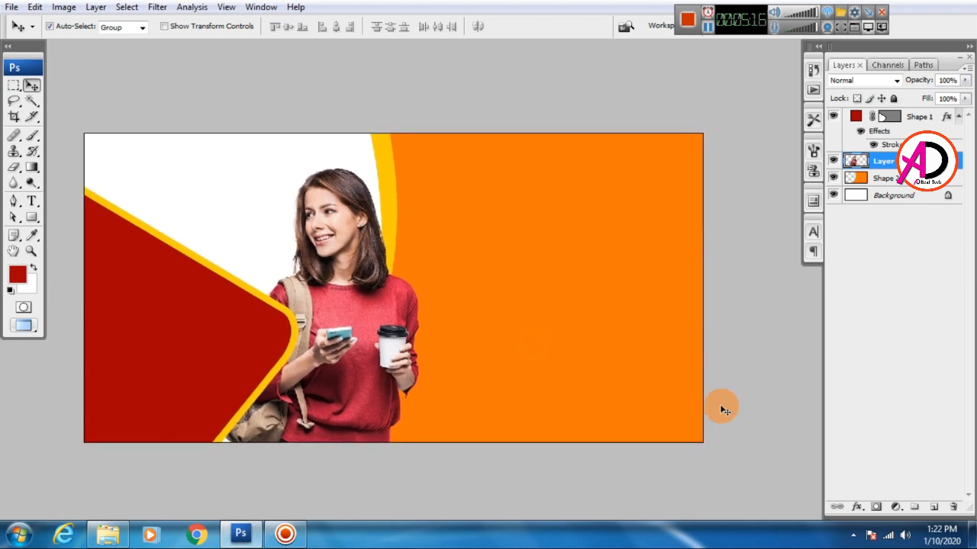
left_click(30, 216)
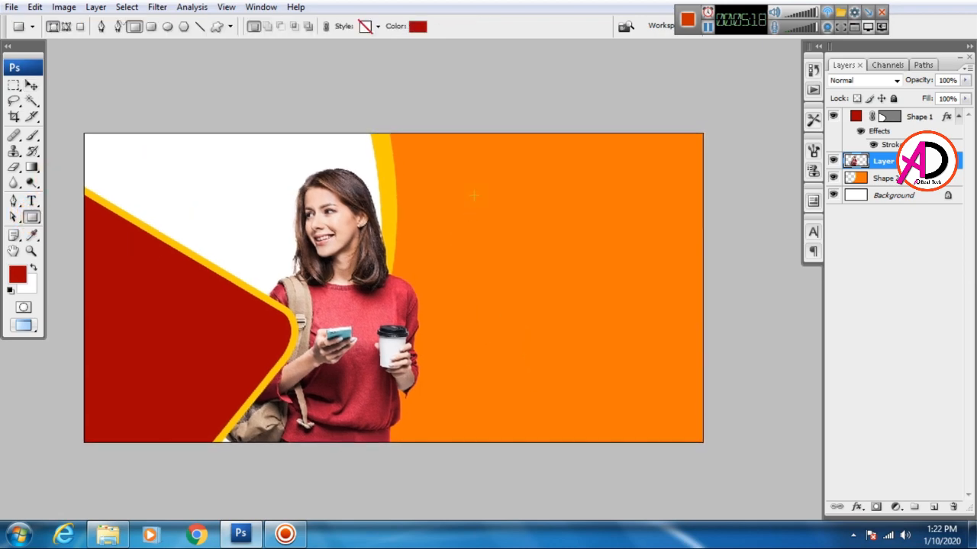
left_click_drag(630, 227, 657, 227)
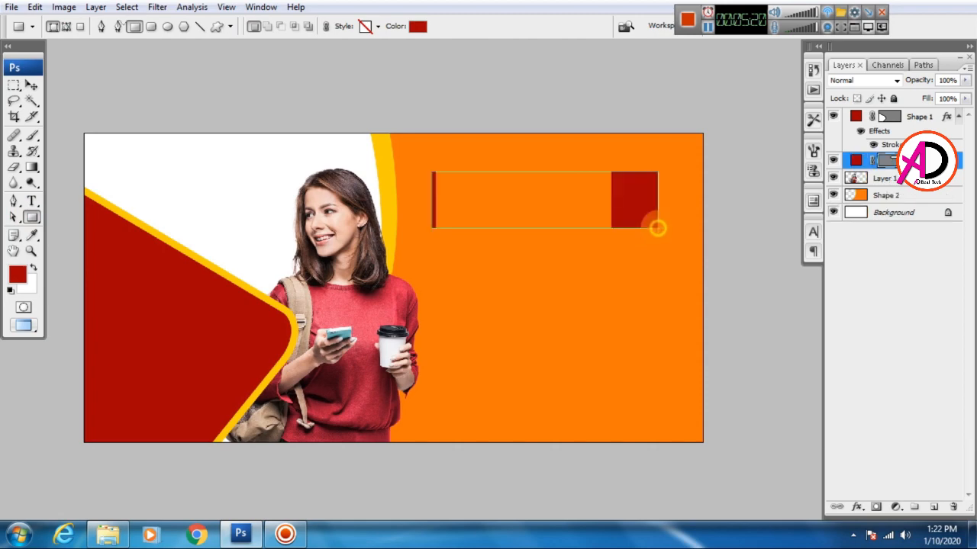
left_click(31, 85)
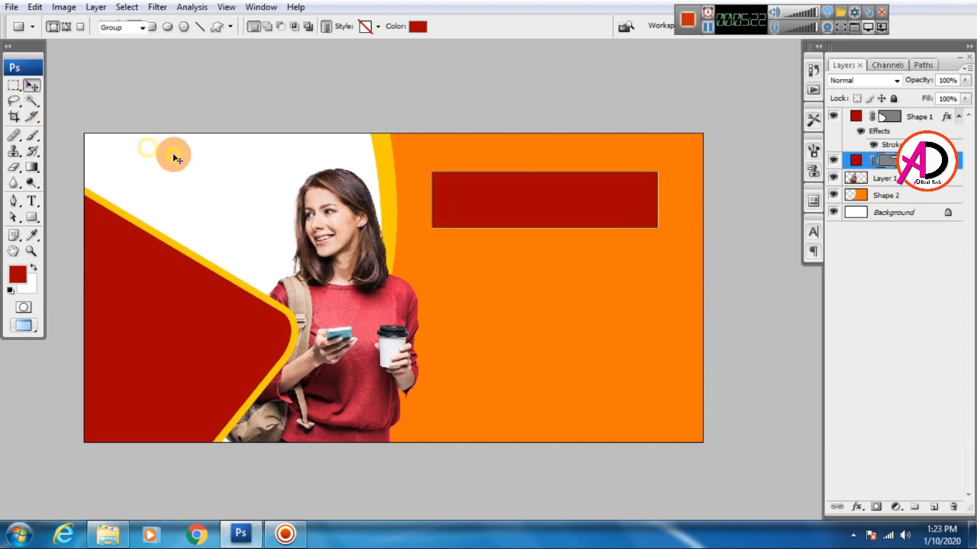
left_click_drag(551, 221, 572, 222)
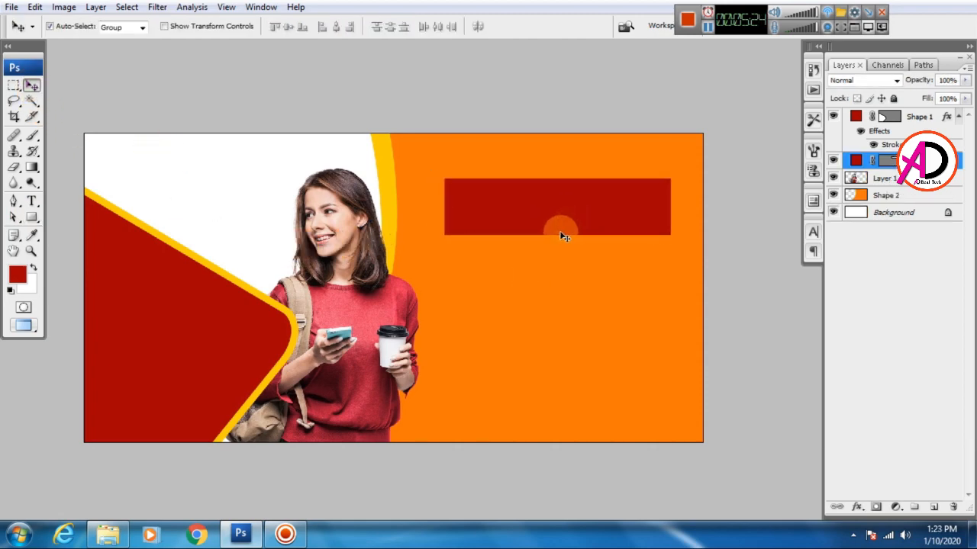
Skew the red rectangle into a right-leaning parallelogram with a -24.5° horizontal skew and 91.8% width, and apply the transform
key("ctrl+t")
right_click(585, 201)
left_click(621, 264)
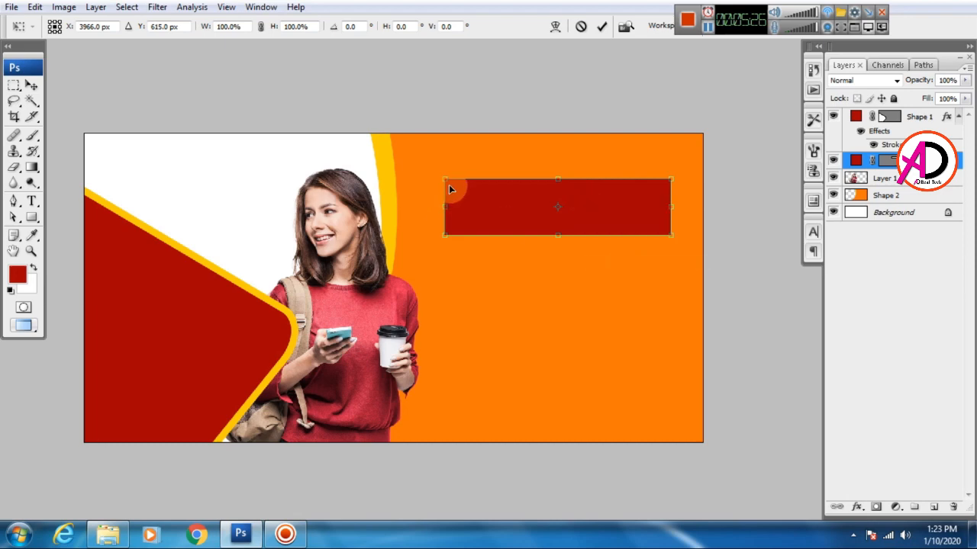
left_click_drag(447, 183, 472, 186)
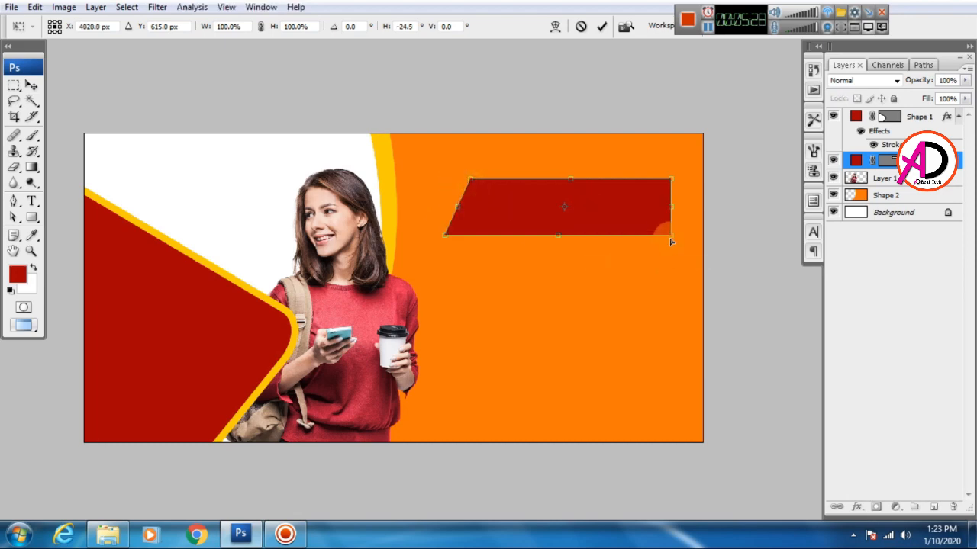
left_click_drag(670, 236, 654, 252)
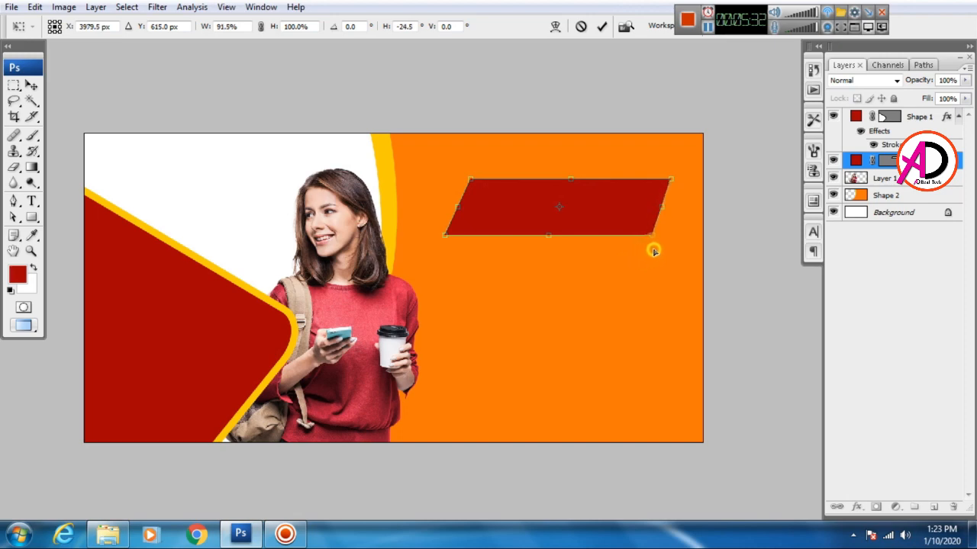
left_click(726, 244)
double_click(583, 228)
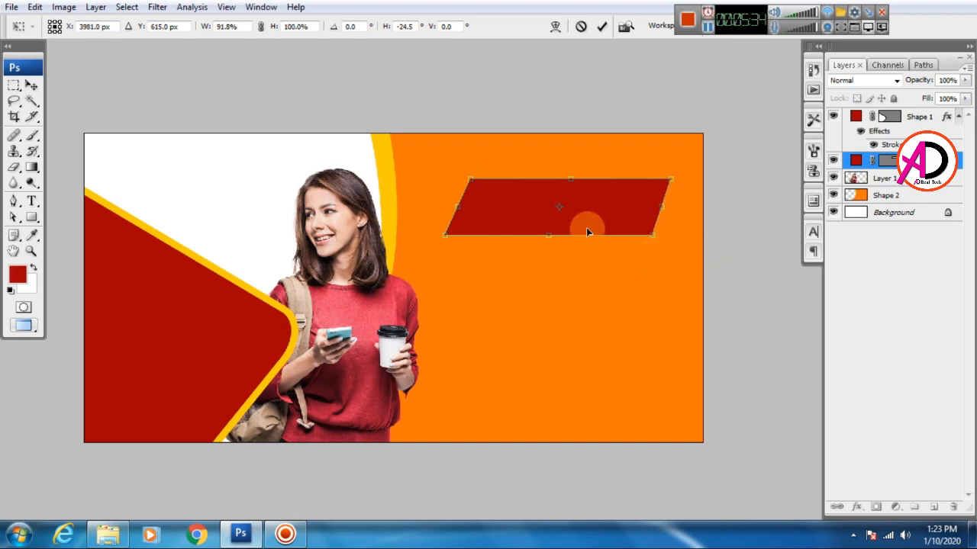
Move the red parallelogram up and enlarge it about its centre to nearly fill the width of the orange area
left_click_drag(569, 221, 569, 208)
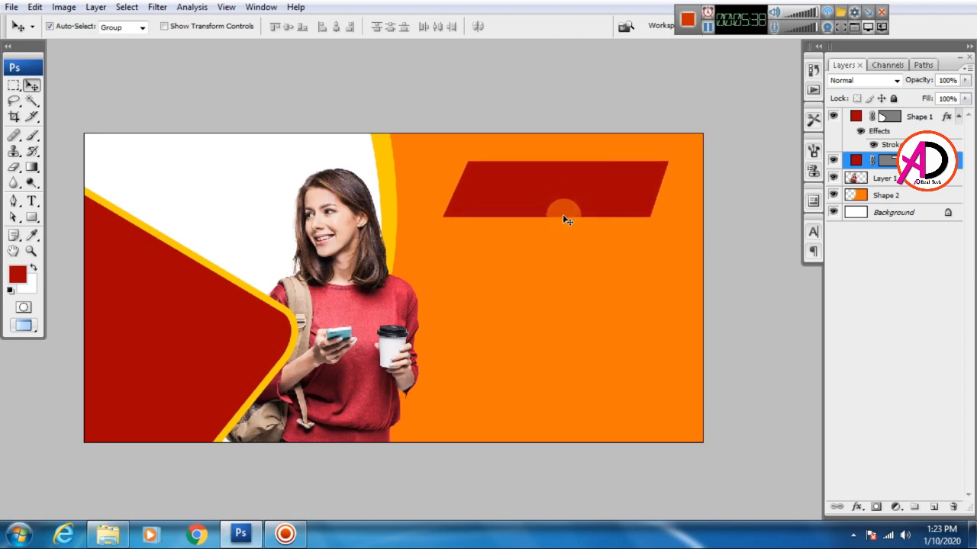
key("ctrl+t")
left_click_drag(665, 218, 684, 219)
double_click(627, 201)
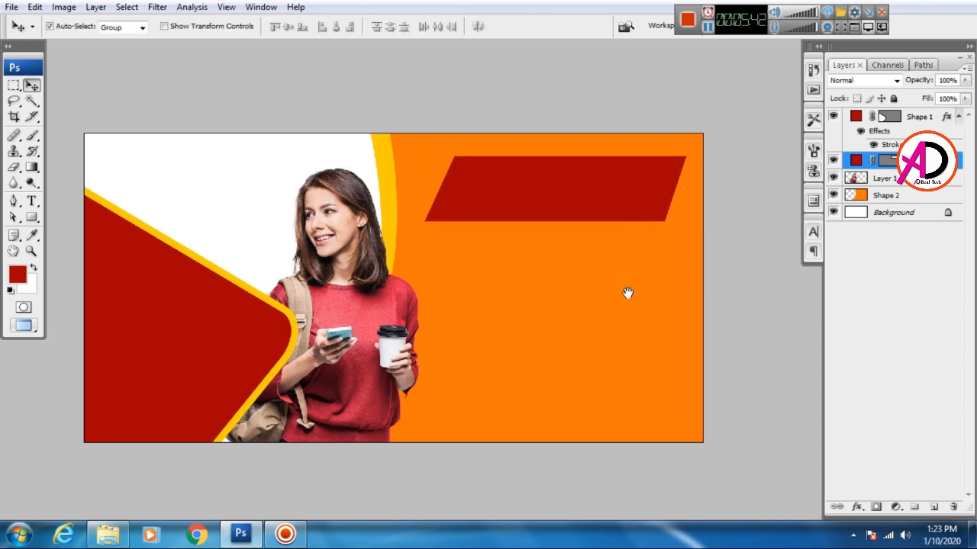
Draw a 1 px horizontal line just below the red parallelogram, spanning about its full width
left_click_drag(627, 293, 621, 280)
left_click(29, 220)
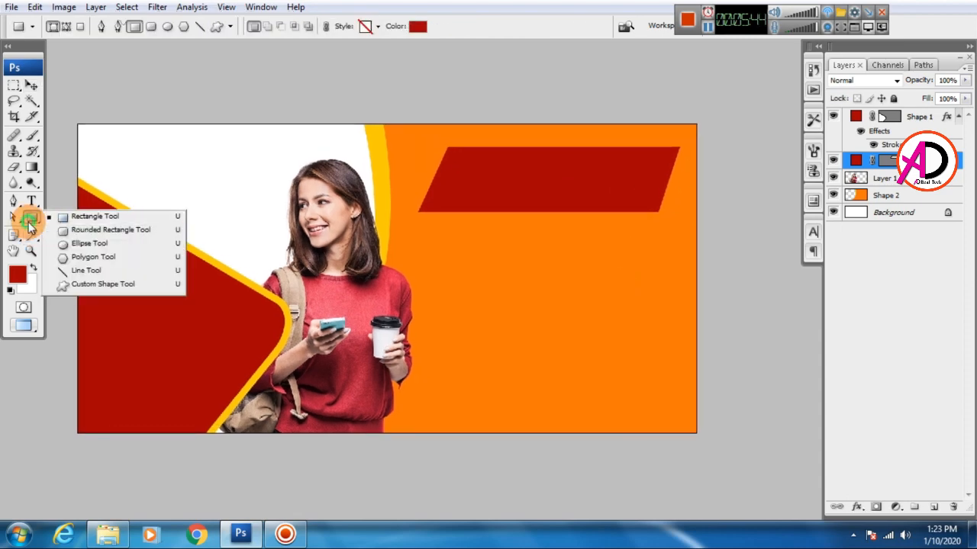
left_click(79, 268)
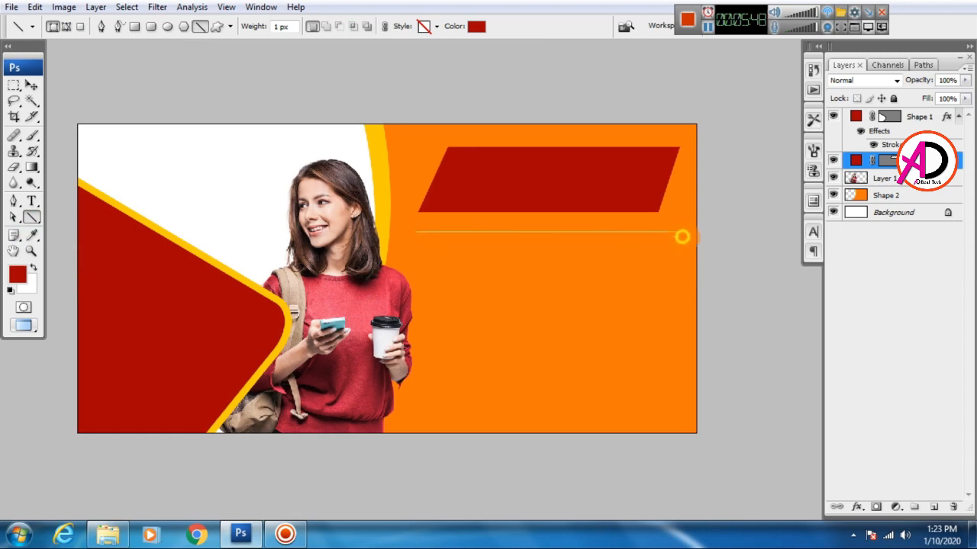
left_click_drag(680, 236, 679, 236)
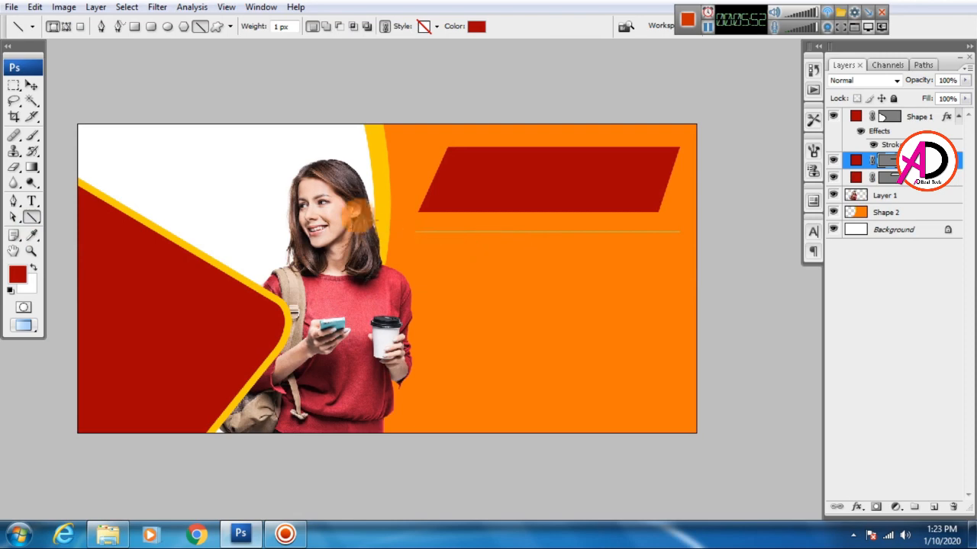
left_click(30, 85)
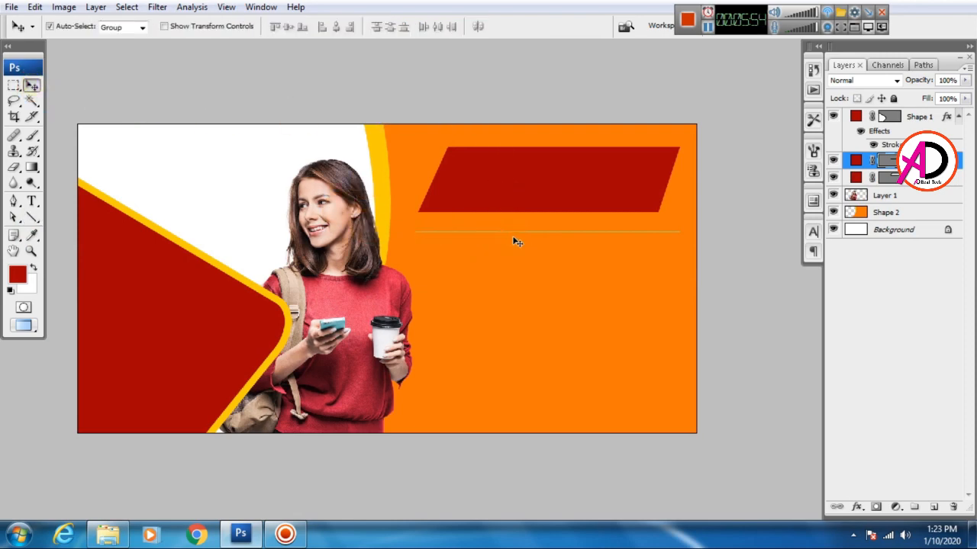
Recolor the horizontal line white and thicken it by scaling its height to 3700%
double_click(846, 160)
left_click_drag(726, 224, 595, 177)
left_click(915, 191)
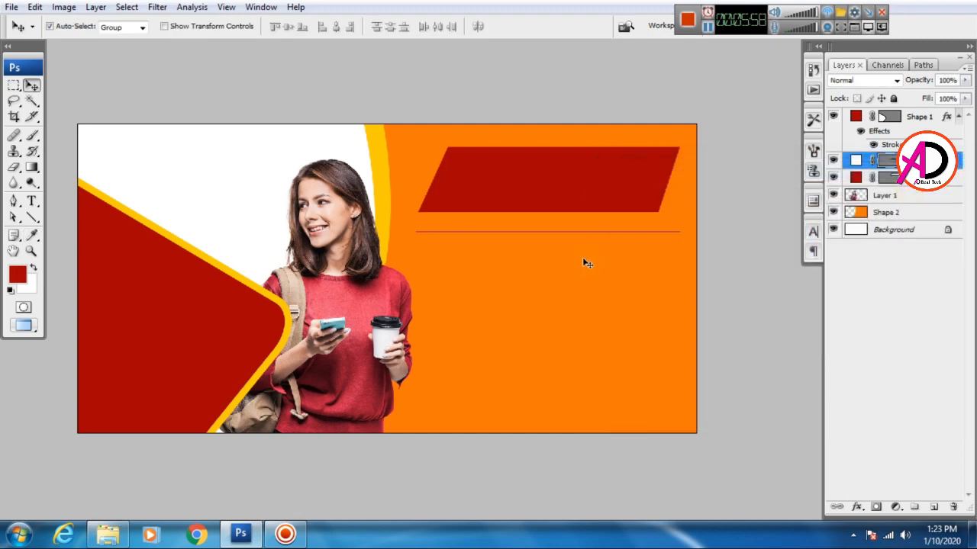
key("ctrl+t")
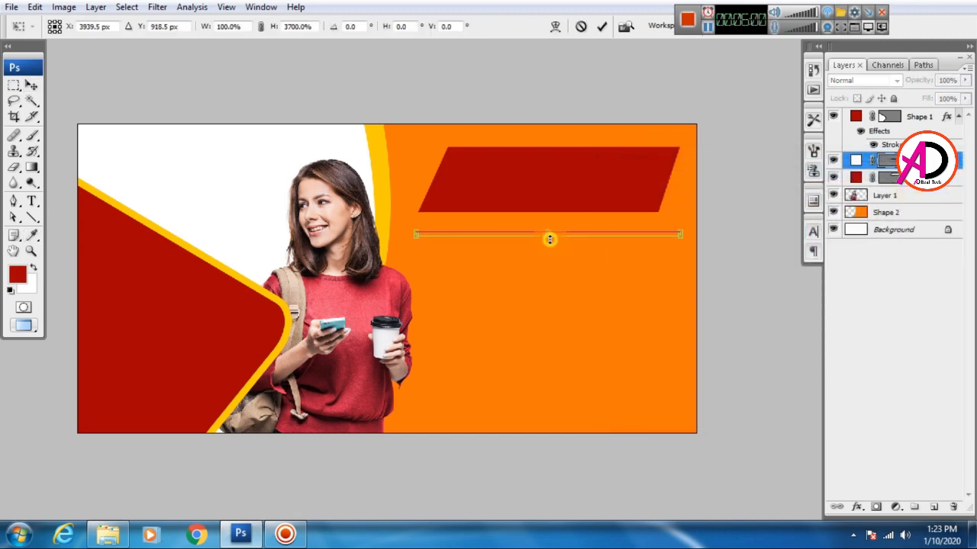
key("Return")
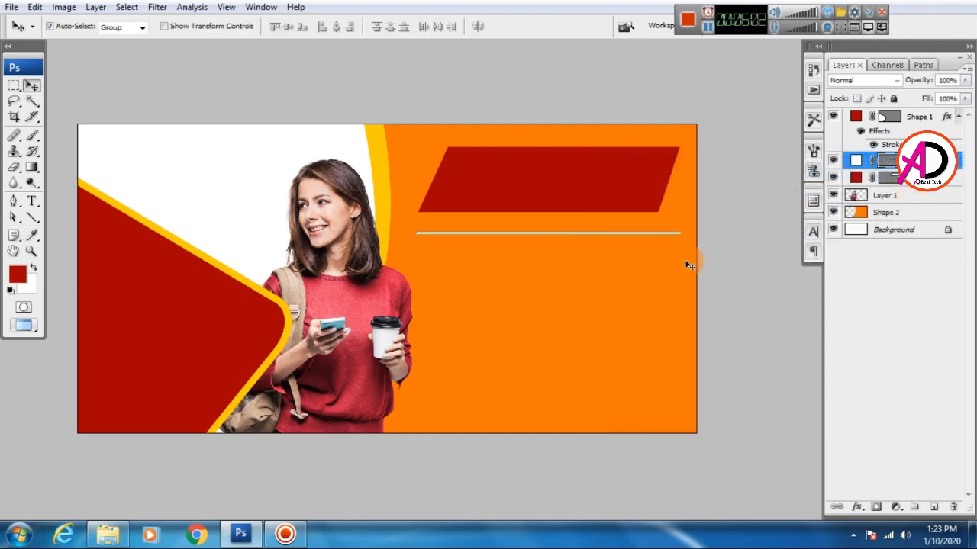
Move the white line slightly up and left under the parallelogram and place a copy of it below
left_click(654, 259)
scroll(614, 291, "up", 1)
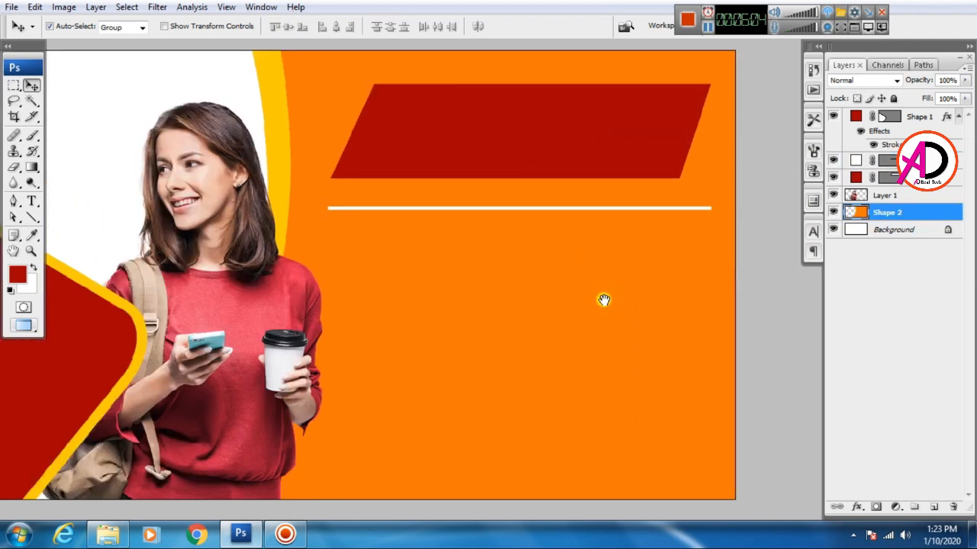
left_click_drag(582, 209, 569, 202)
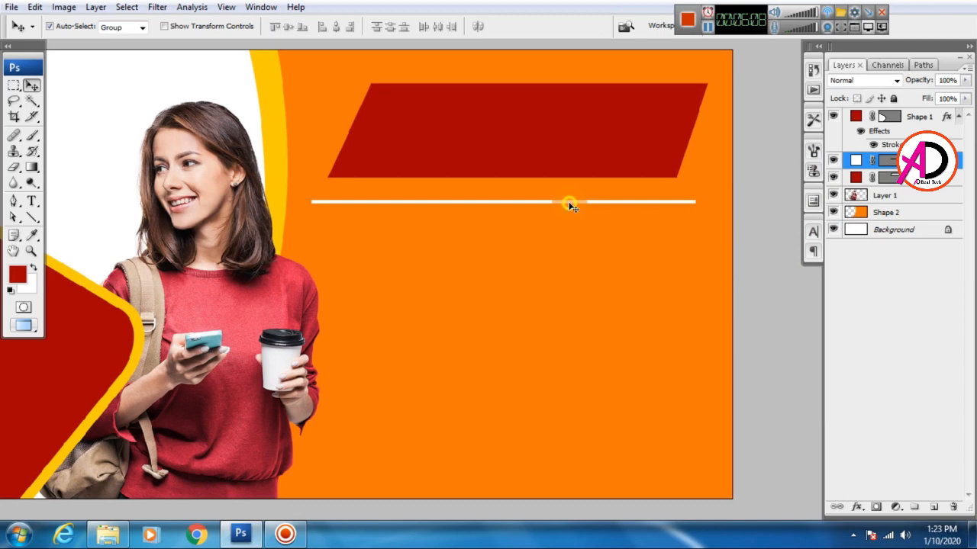
left_click_drag(566, 204, 566, 261)
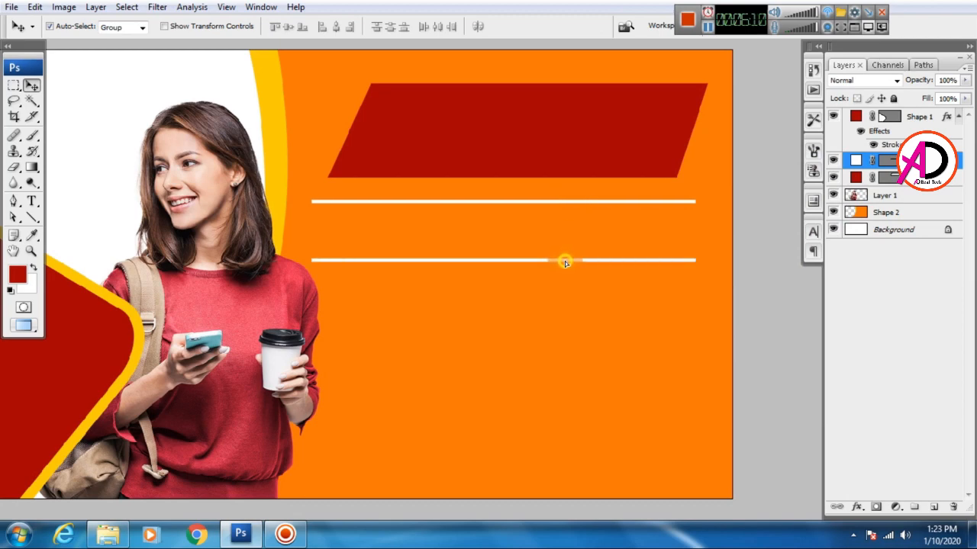
scroll(604, 312, "down", 1)
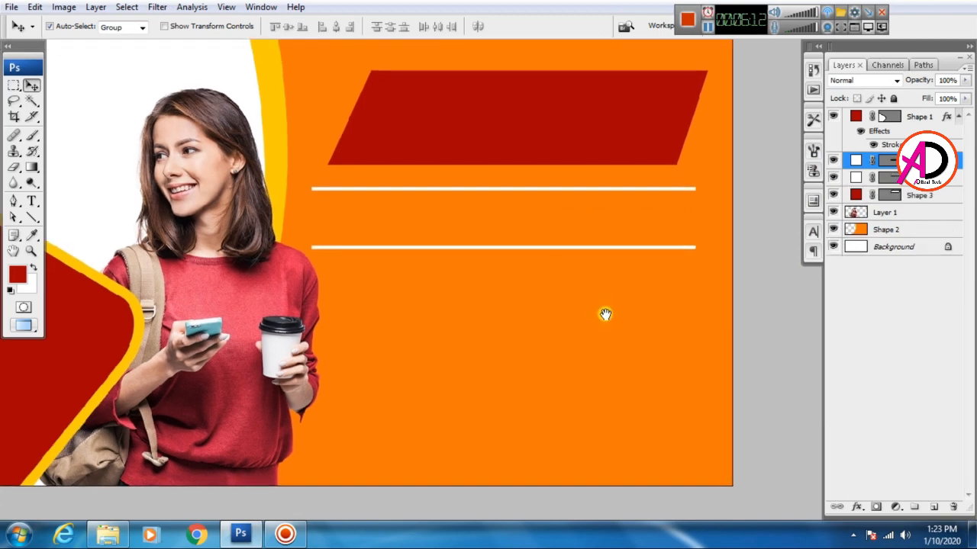
left_click_drag(567, 256, 643, 352)
left_click(764, 343)
left_click_drag(679, 385, 733, 350)
left_click_drag(532, 370, 567, 366)
scroll(574, 388, "down", 5)
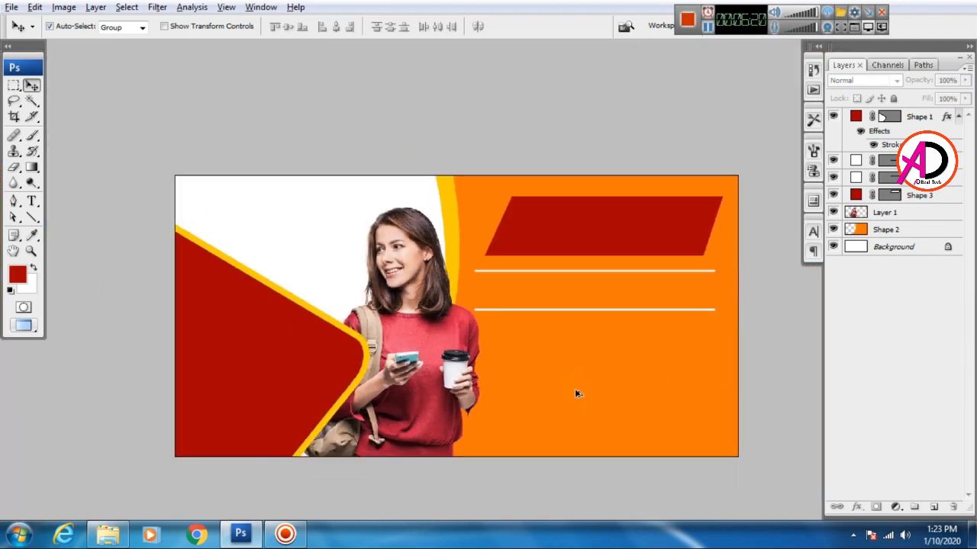
scroll(575, 390, "up", 1)
key("alt+space")
left_click_drag(626, 390, 619, 375)
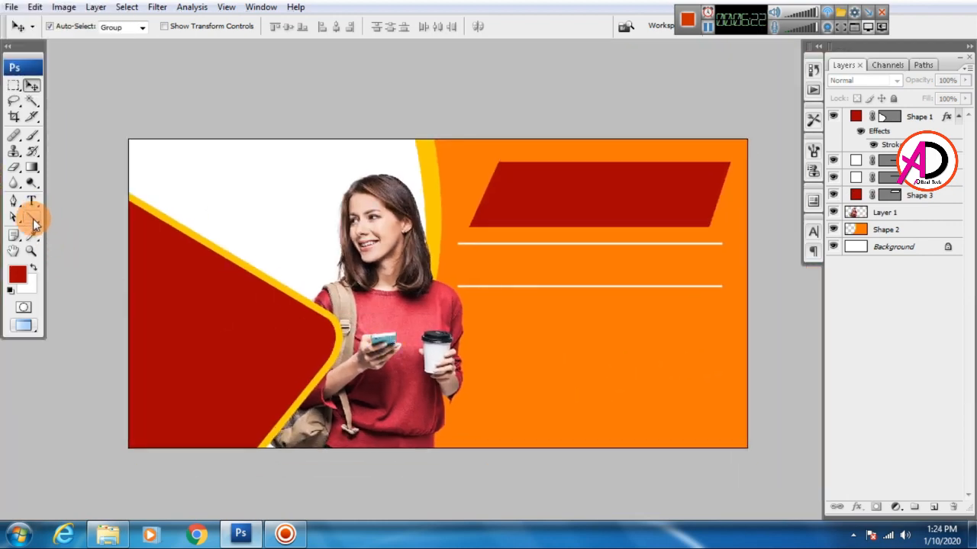
Draw a nearly square red rectangle below the two white lines in the orange area
left_click_drag(34, 223, 95, 219)
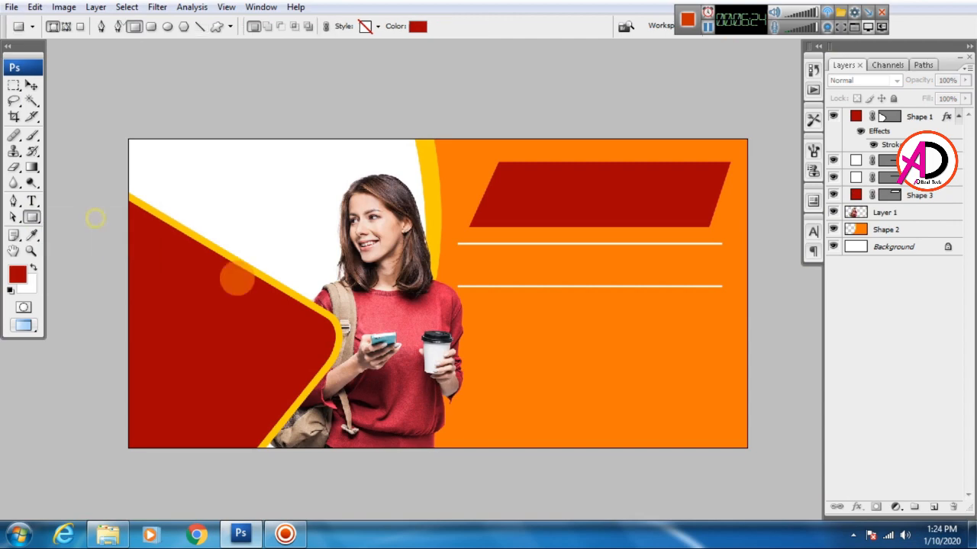
left_click_drag(576, 379, 611, 403)
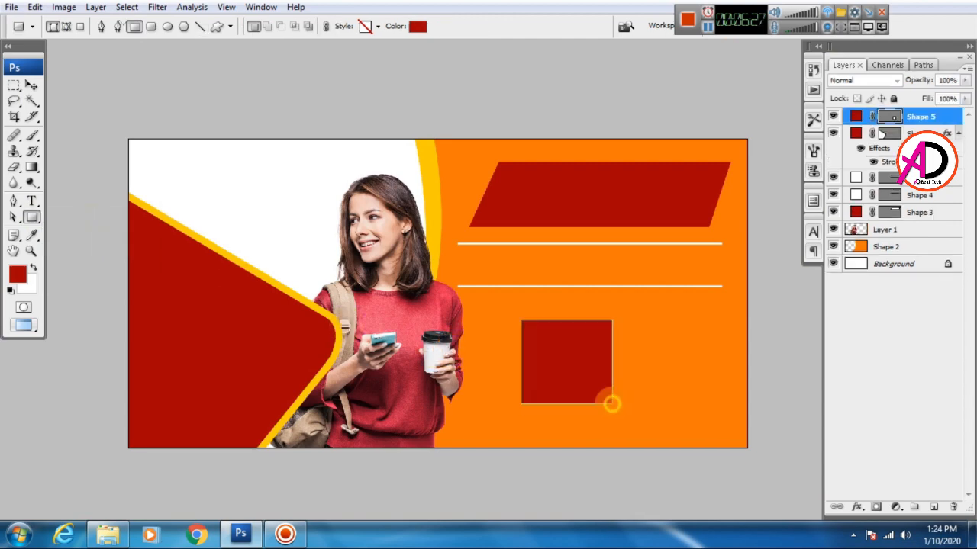
left_click(31, 85)
left_click(665, 390)
left_click(586, 370)
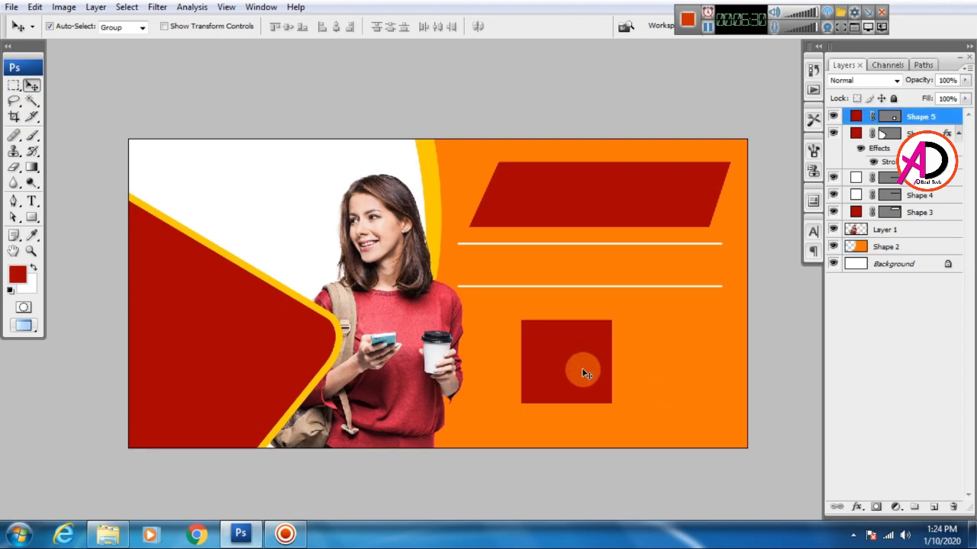
Rotate the red square 18.3°, scale it to 71.5%, and place it just right of the student near the bottom
key("ctrl+t")
left_click_drag(621, 367, 639, 391)
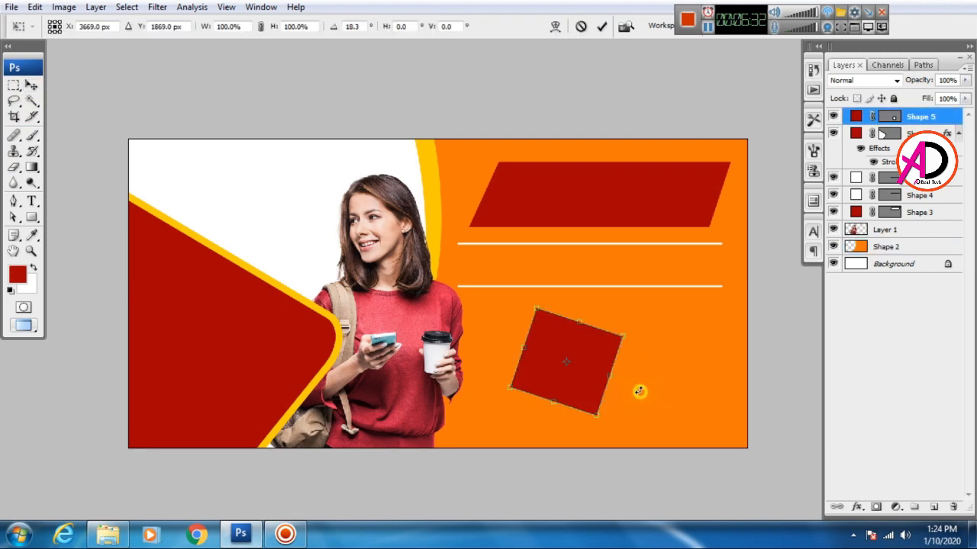
left_click_drag(571, 382, 529, 396)
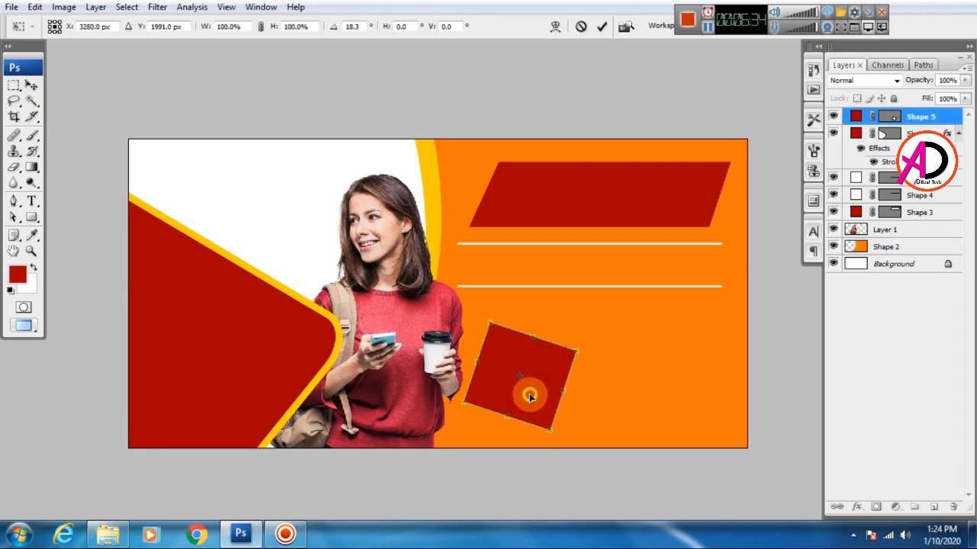
left_click_drag(572, 355, 563, 367)
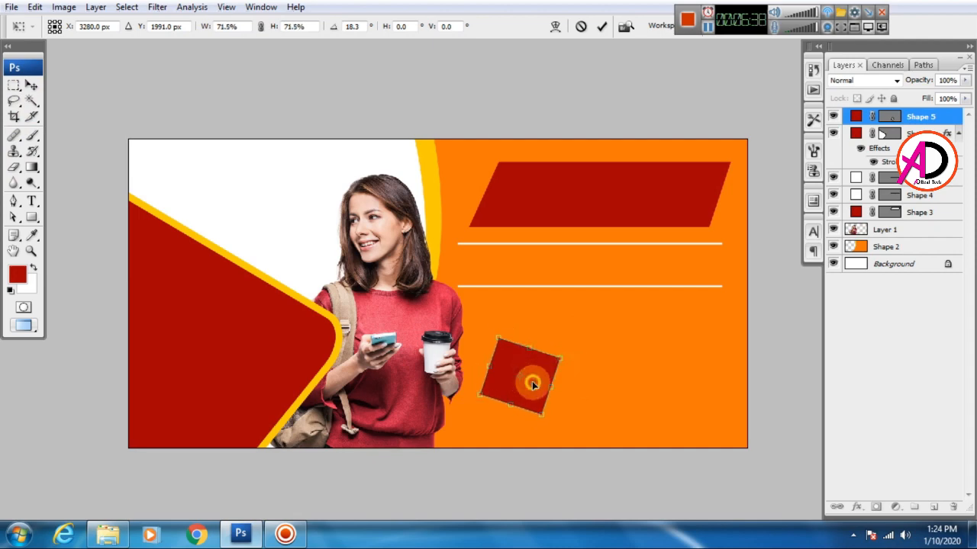
double_click(531, 381)
Shift the tilted red square slightly left and down, and place a copy of it to its right
left_click_drag(532, 381, 523, 389)
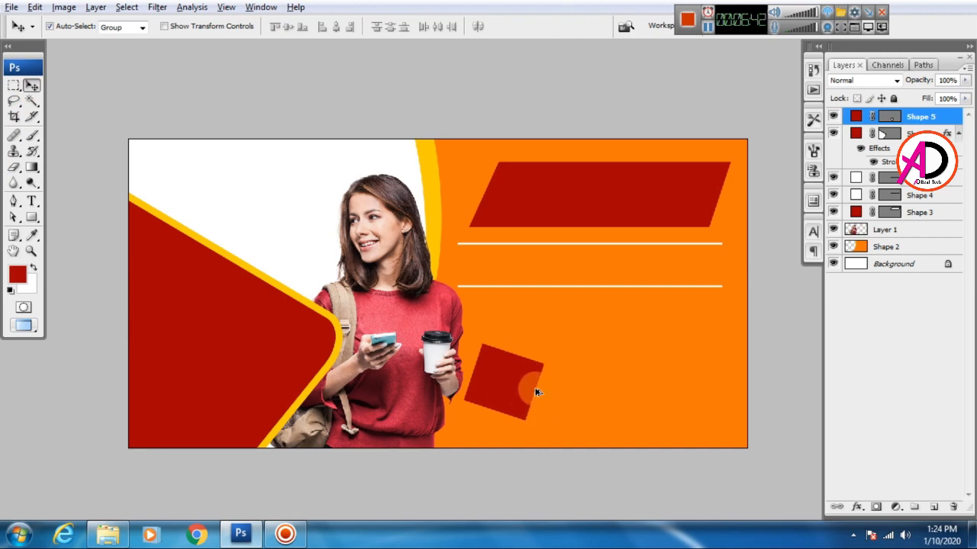
scroll(536, 391, "up", 1)
left_click_drag(581, 396, 569, 373)
left_click_drag(501, 359, 611, 354)
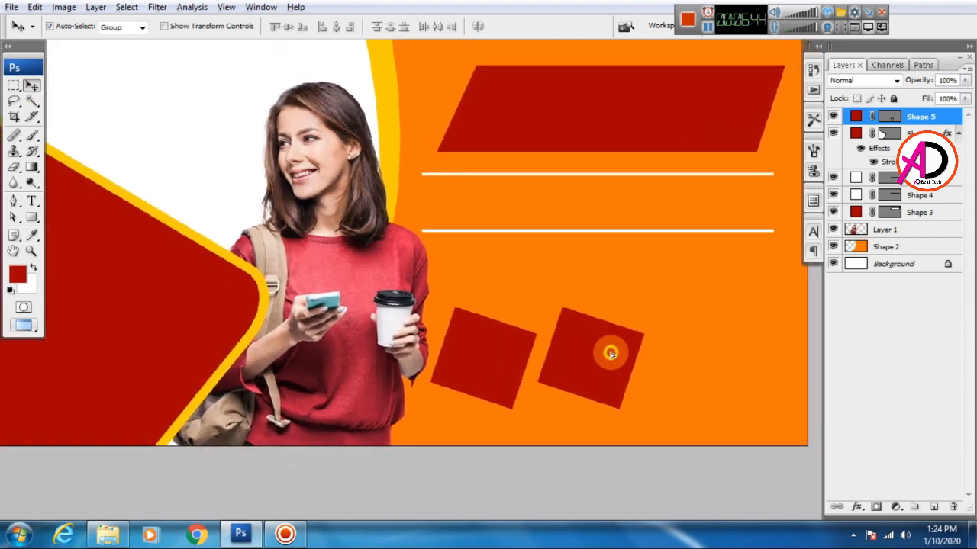
Scale the tilted red square copy up to 142.1% and place it just beside the smaller square
scroll(610, 354, "down", 1)
key("ctrl+t")
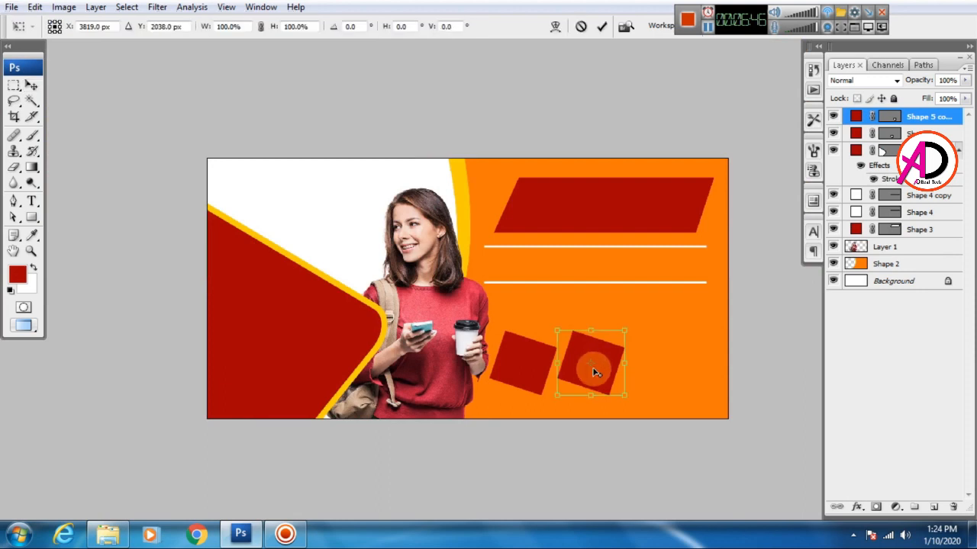
left_click_drag(624, 328, 639, 316)
left_click(622, 364)
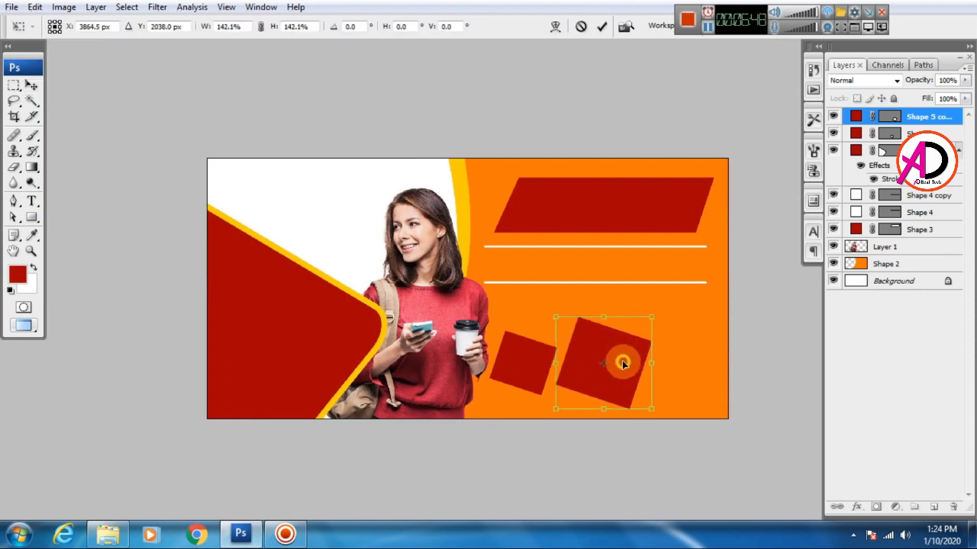
double_click(619, 364)
left_click(778, 387)
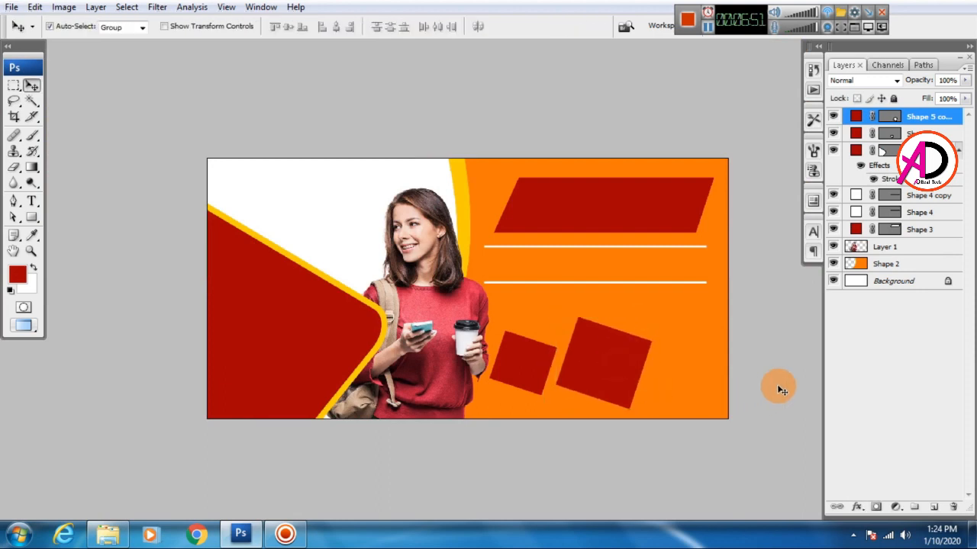
Set the text colour to black (000000) for the Type tool
left_click_drag(608, 425, 576, 407)
scroll(593, 432, "down", 5)
scroll(590, 431, "up", 4)
key("alt+space")
scroll(350, 383, "up", 2)
left_click_drag(454, 409, 432, 426)
left_click(31, 201)
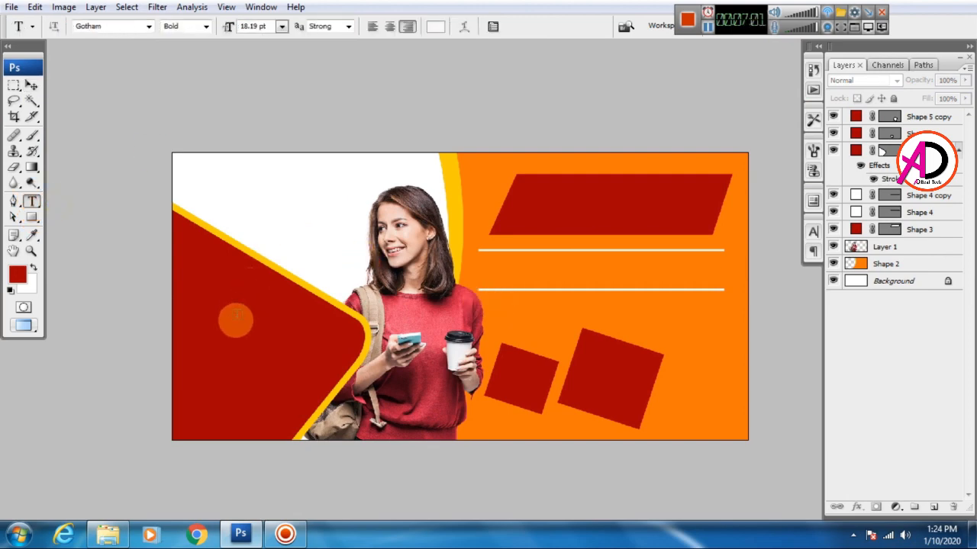
left_click(435, 25)
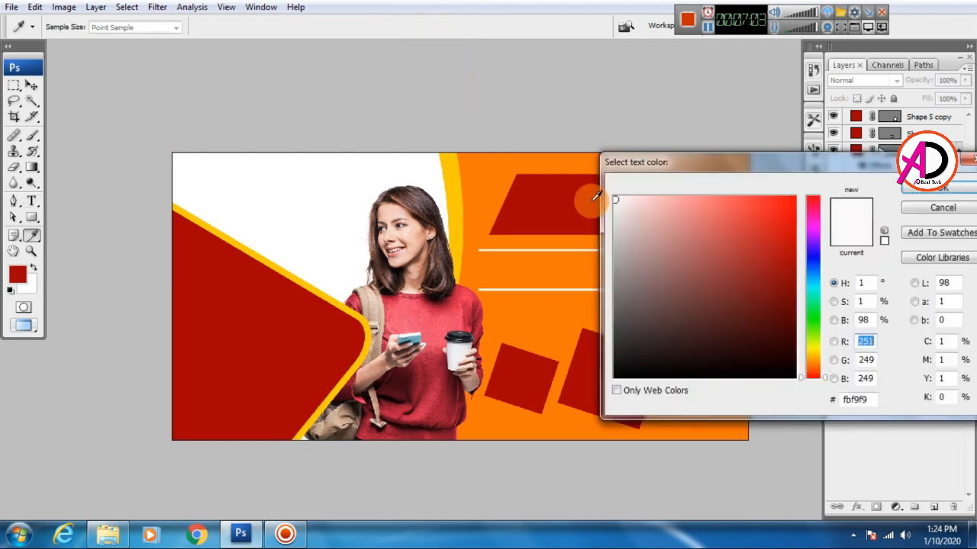
left_click_drag(638, 298, 606, 395)
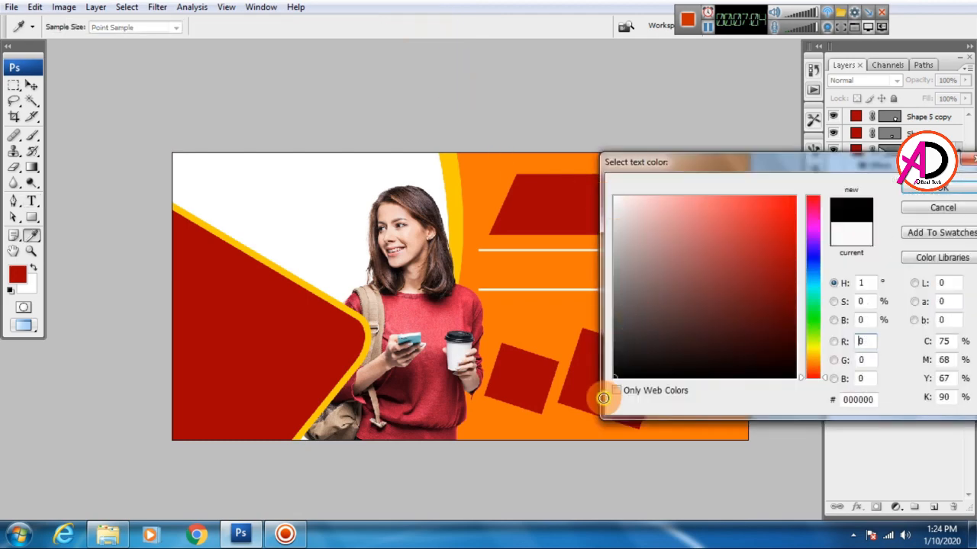
left_click(914, 190)
Add the left-aligned text ADMISSION in Gotham Bold at 200 pt on the red parallelogram
left_click(518, 212)
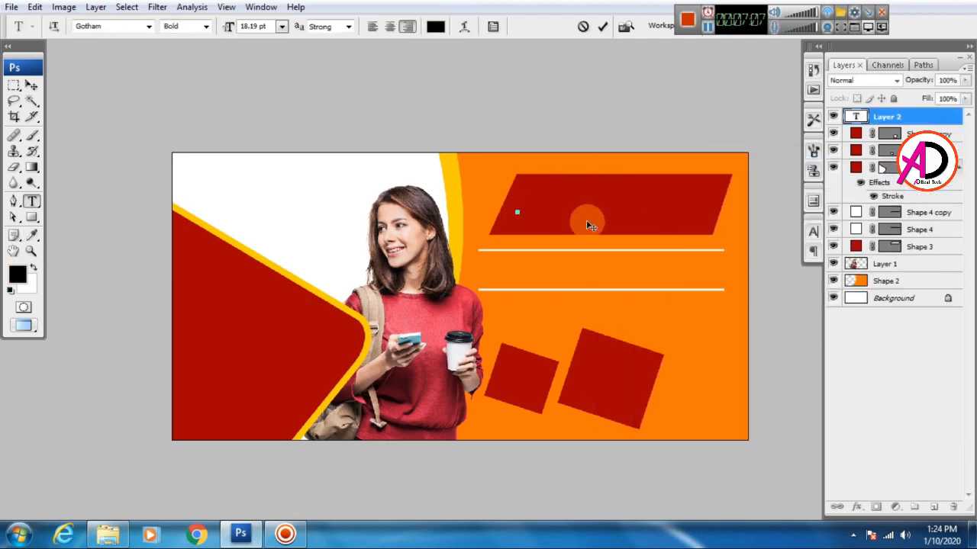
left_click(281, 28)
left_click(284, 271)
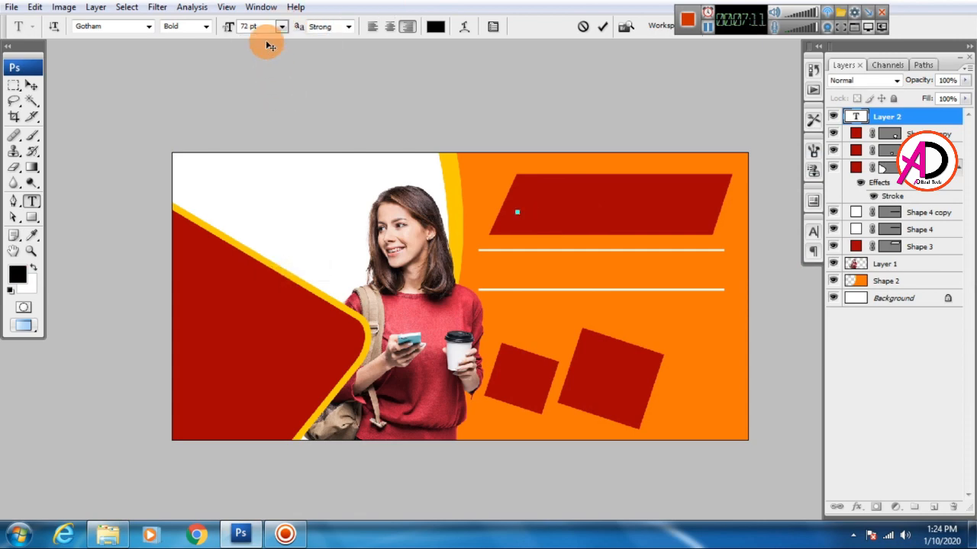
double_click(255, 26)
type("2")
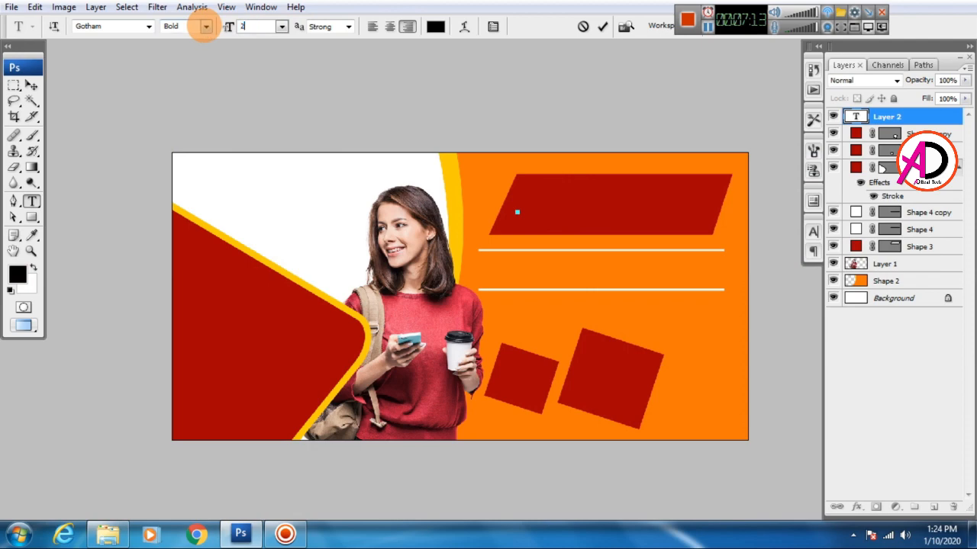
type("00")
key("Return")
type("M")
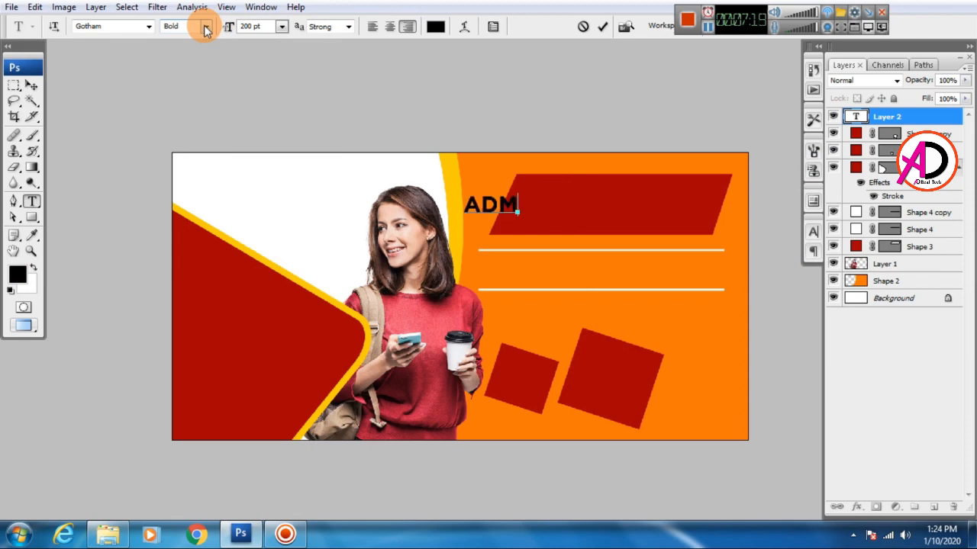
type("ISSION")
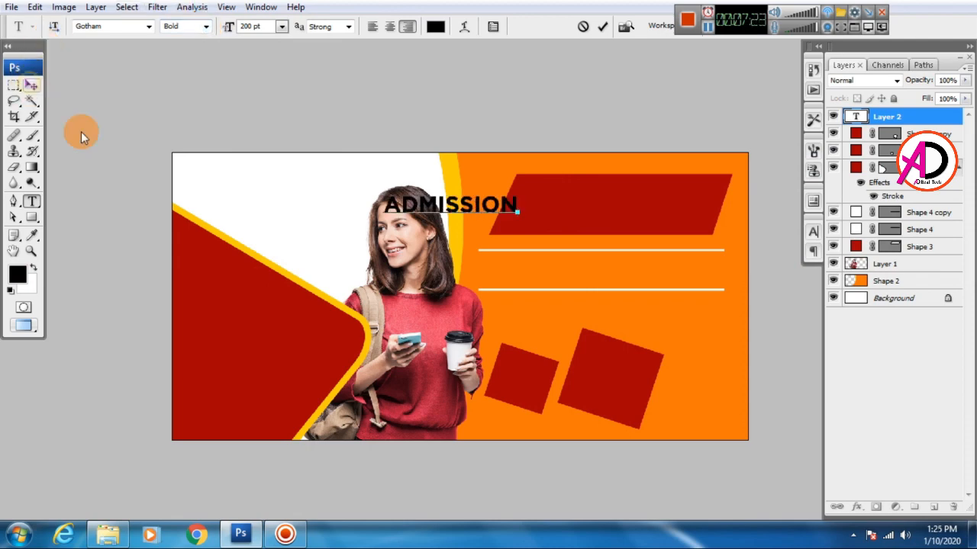
left_click(372, 26)
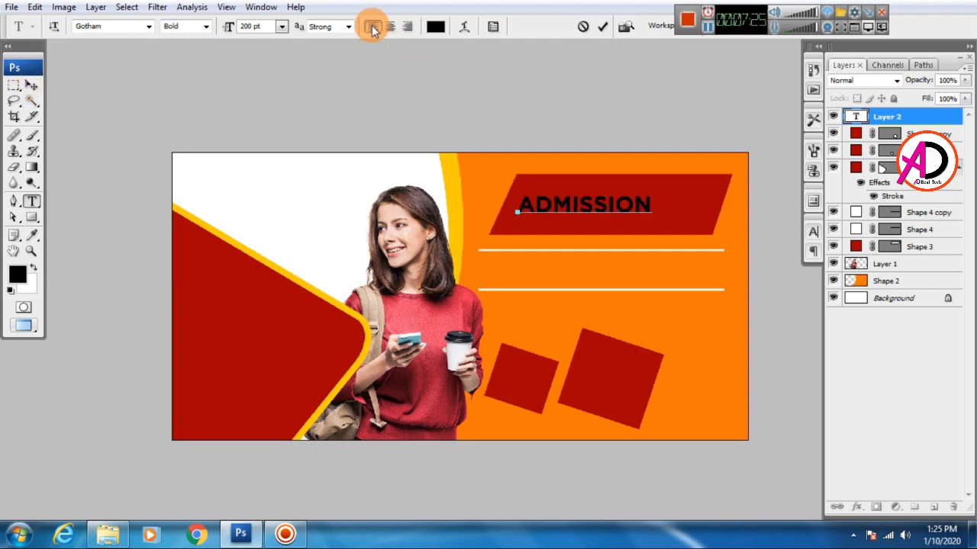
Scale the ADMISSION text to 134% and position it centrally in the upper part of the red parallelogram
left_click(32, 87)
key("ctrl+t")
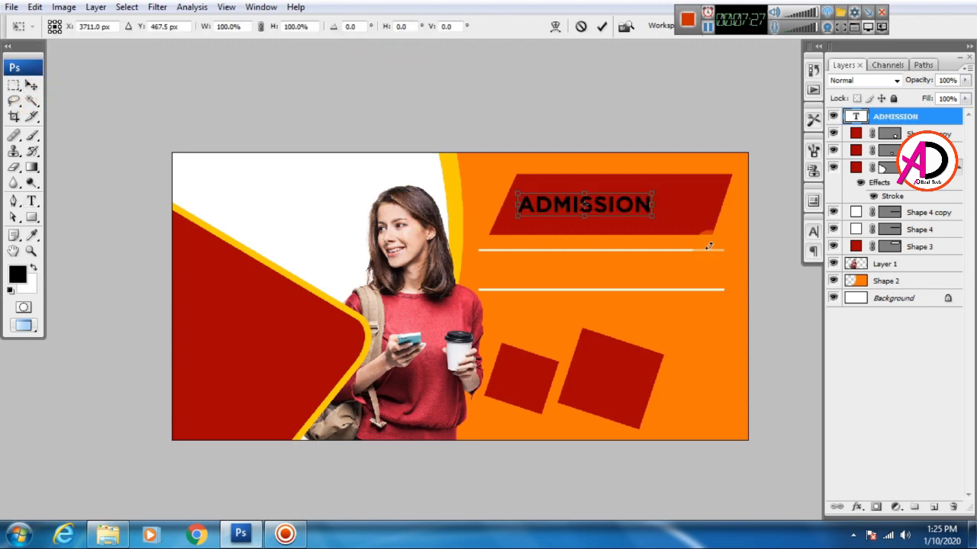
left_click_drag(651, 216, 692, 196)
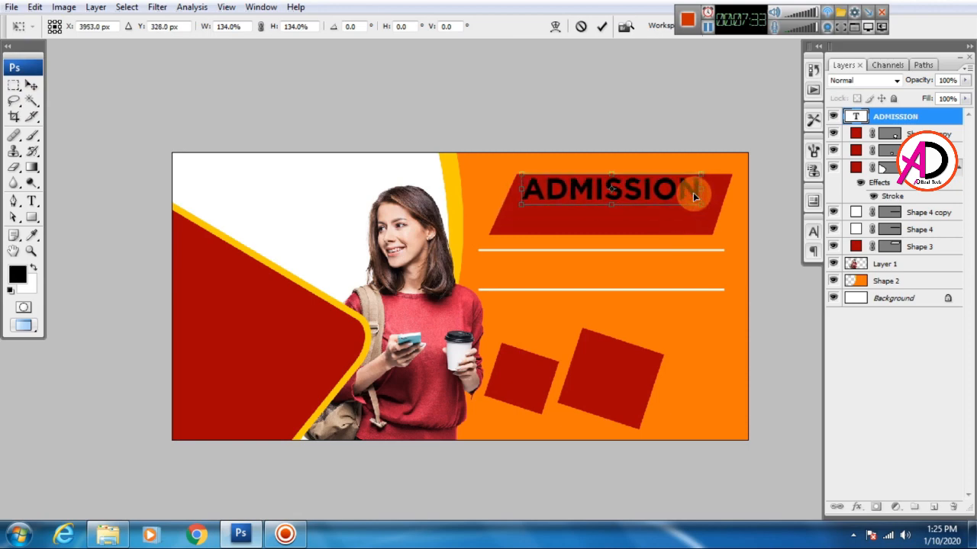
key("Right")
key("Right")
key("Right")
key("Right")
key("Right")
key("Down")
key("Down")
key("Down")
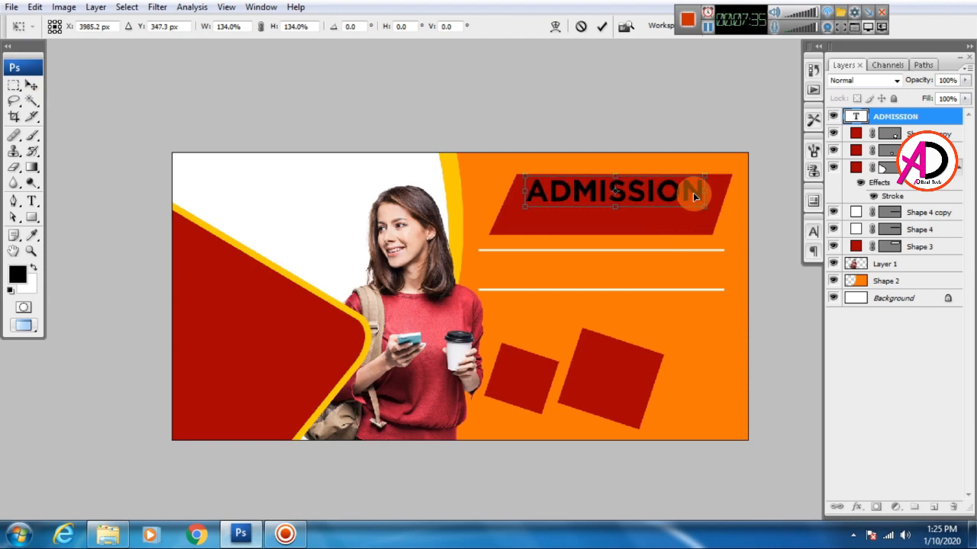
key("Right")
key("Right")
key("Right")
key("Return")
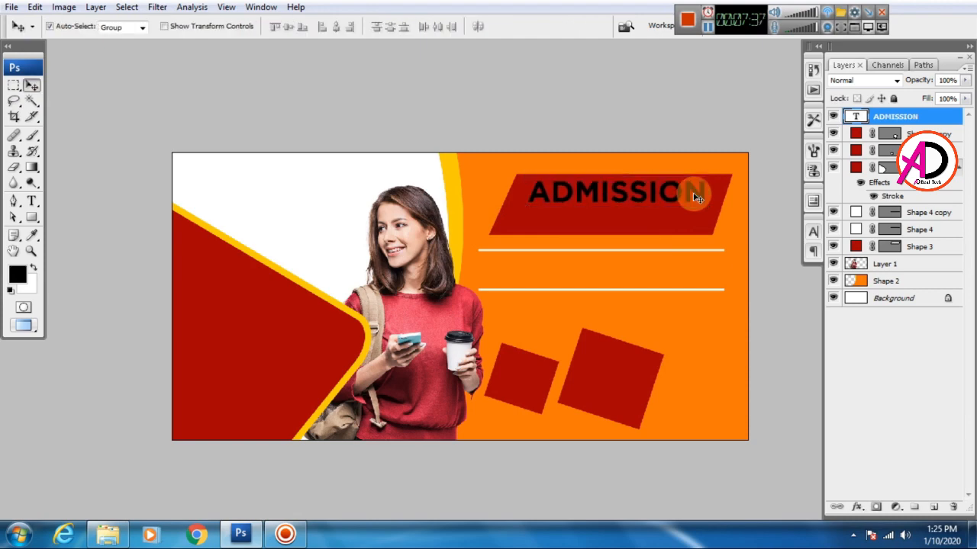
Change the colour of the ADMISSION text to white (ffffff)
left_click(813, 231)
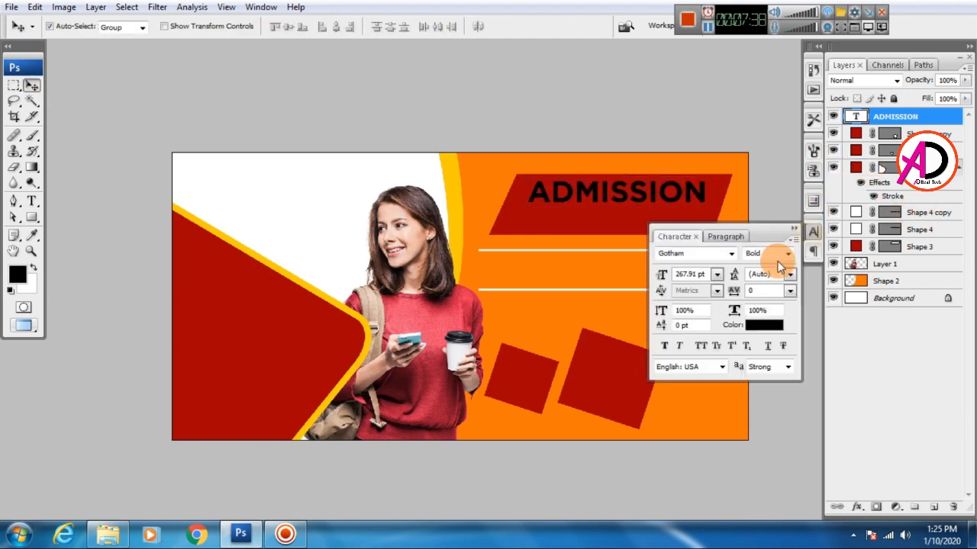
left_click(764, 324)
left_click(615, 198)
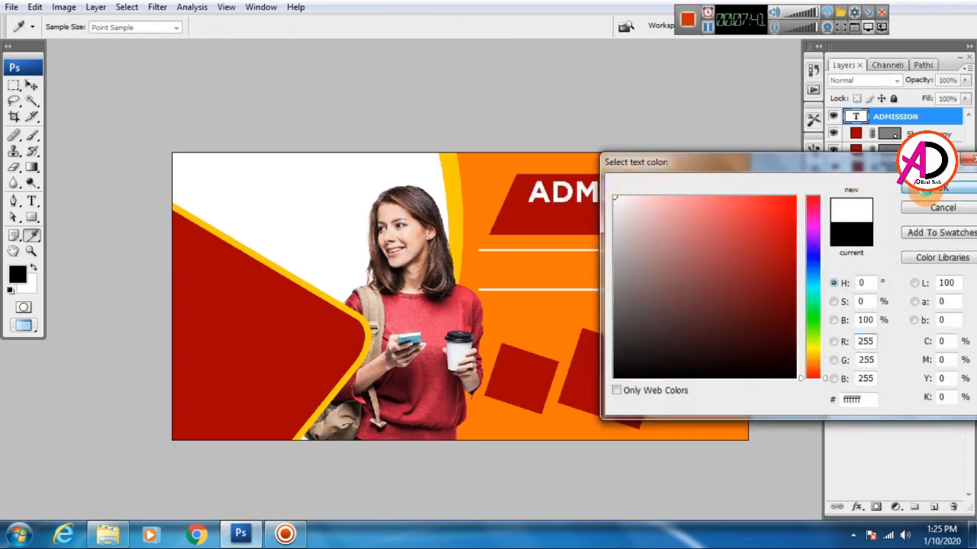
left_click(925, 188)
left_click(780, 411)
Enlarge the ADMISSION text proportionally to 111.4% about its centre so it nearly spans the parallelogram
left_click_drag(557, 328, 450, 329)
left_click(513, 198)
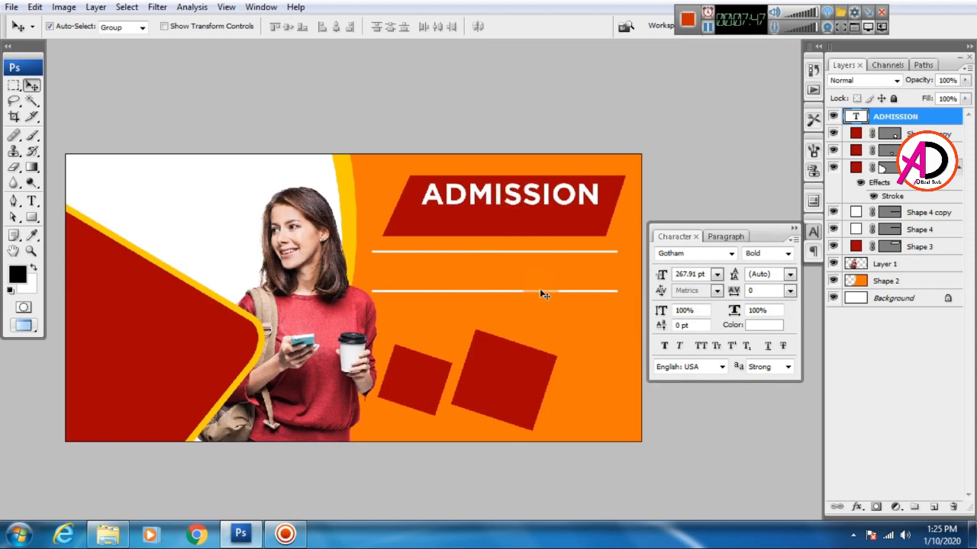
scroll(540, 293, "up", 1)
left_click(599, 223)
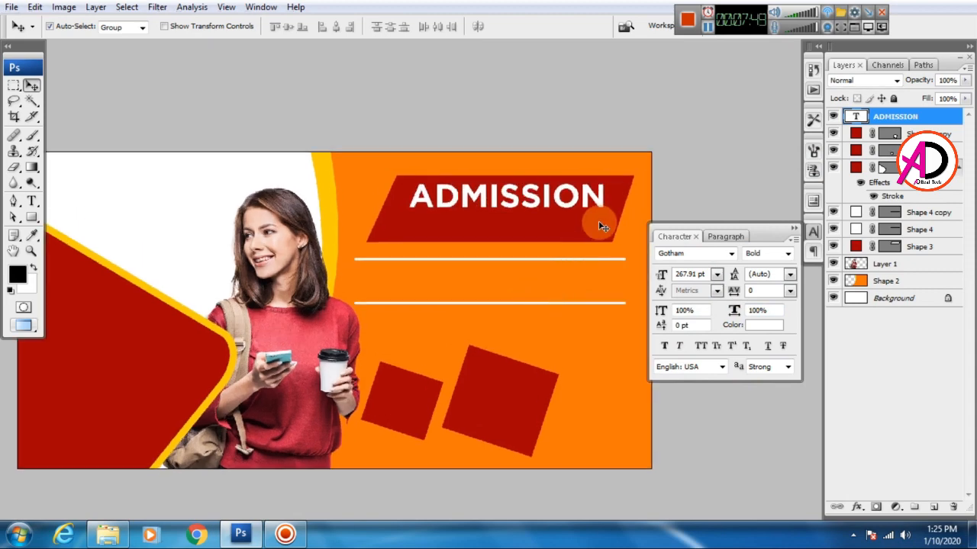
key("ctrl+t")
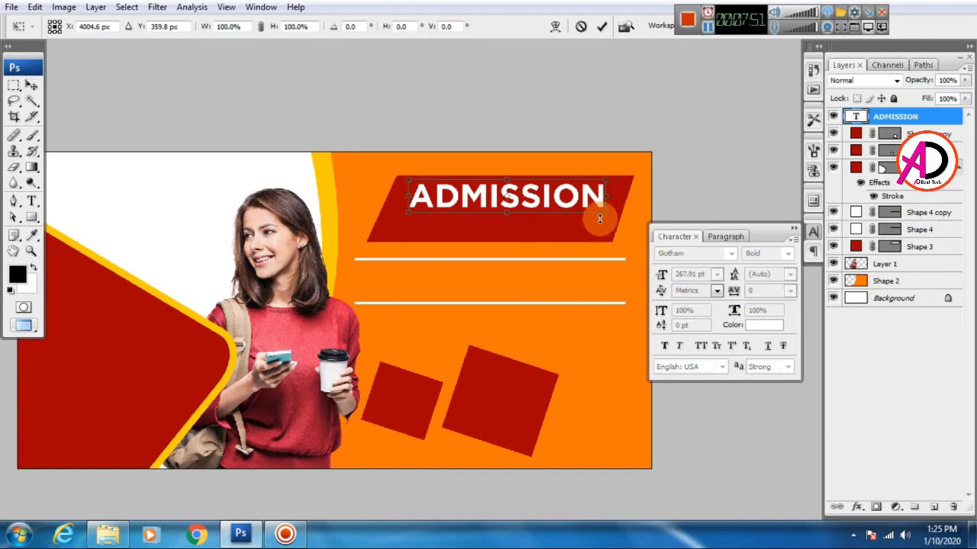
left_click_drag(606, 216, 616, 215)
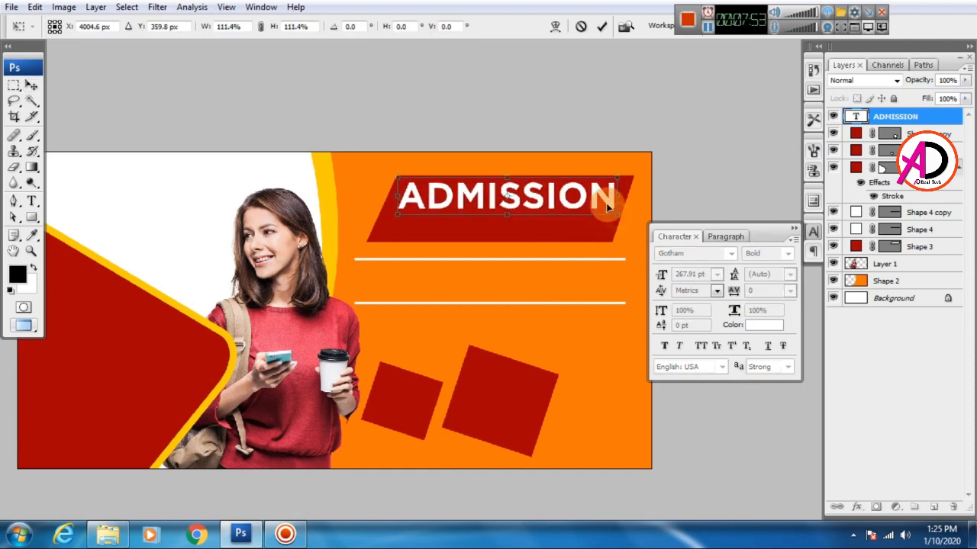
key("Return")
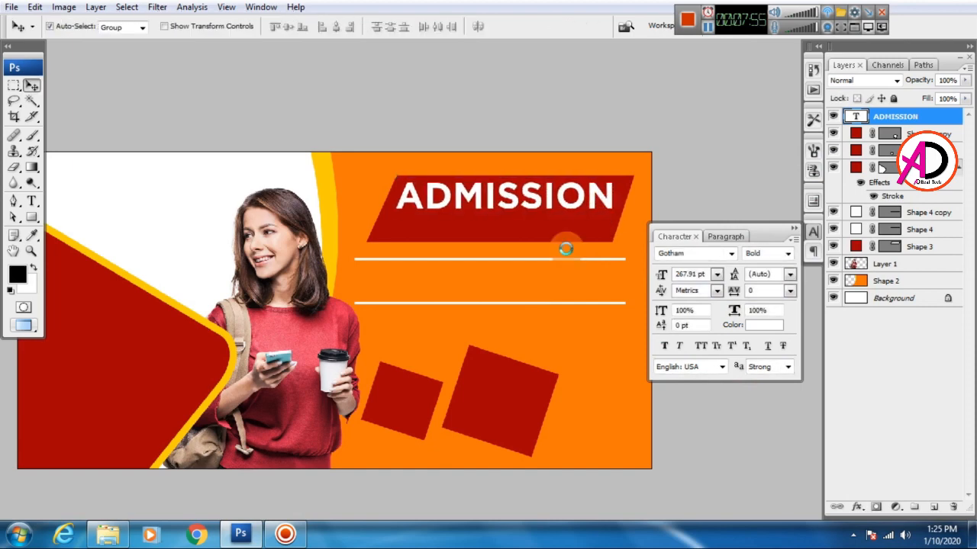
Add the text GOING ON 2022 in white 200 pt Gotham Bold between the two white lines
left_click_drag(546, 304, 564, 299)
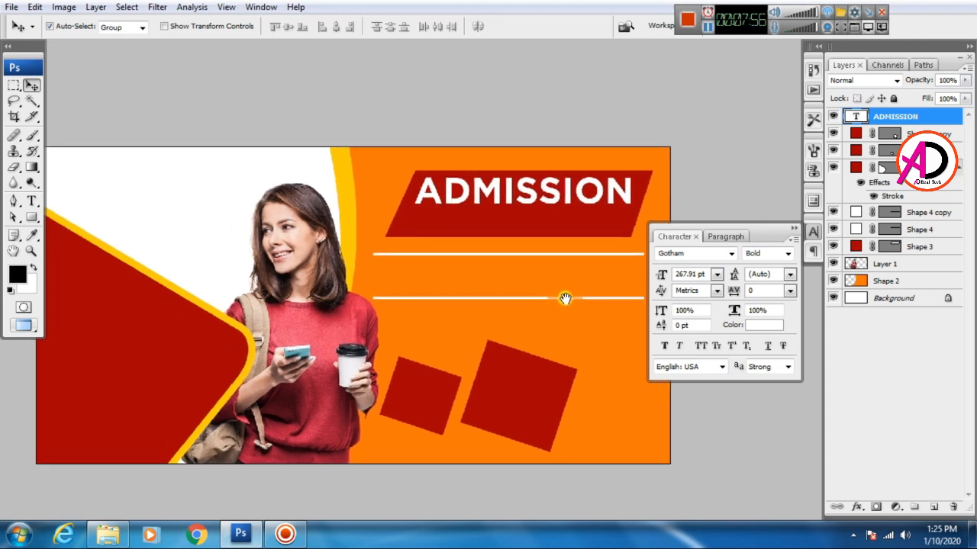
left_click(32, 201)
left_click(396, 277)
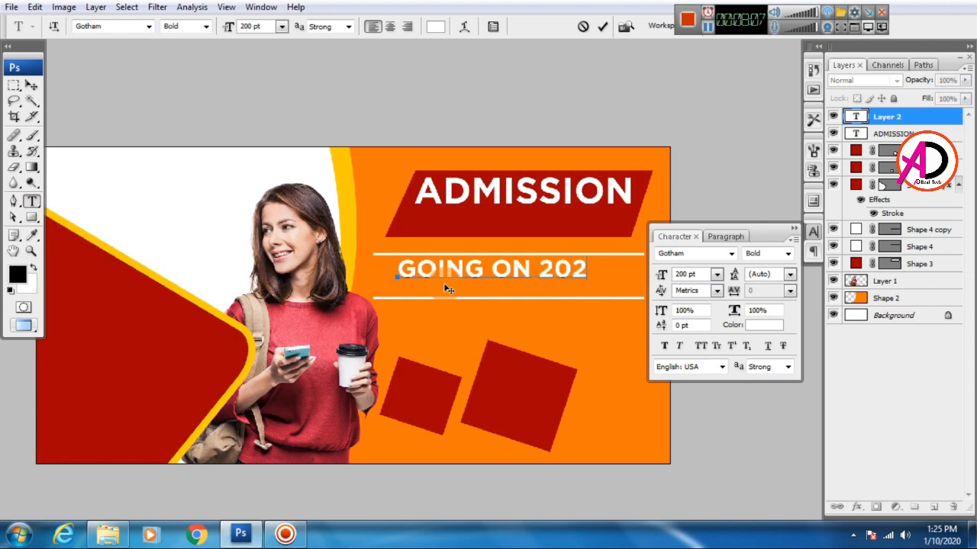
key("ctrl+Return")
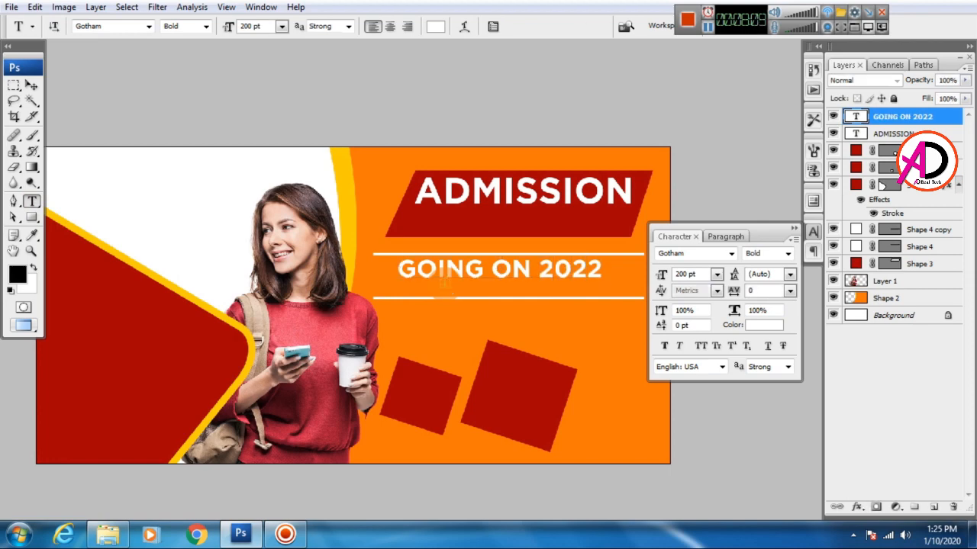
Move GOING ON 2022 beneath ADMISSION inside the parallelogram and scale it to 78.1% width and 91.5% height
key("v")
key("ctrl+t")
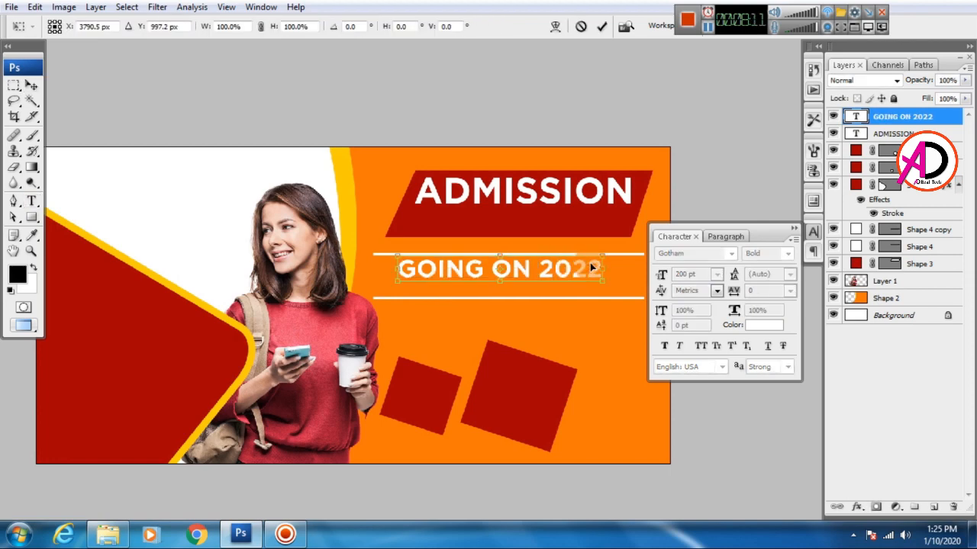
left_click_drag(593, 274, 608, 221)
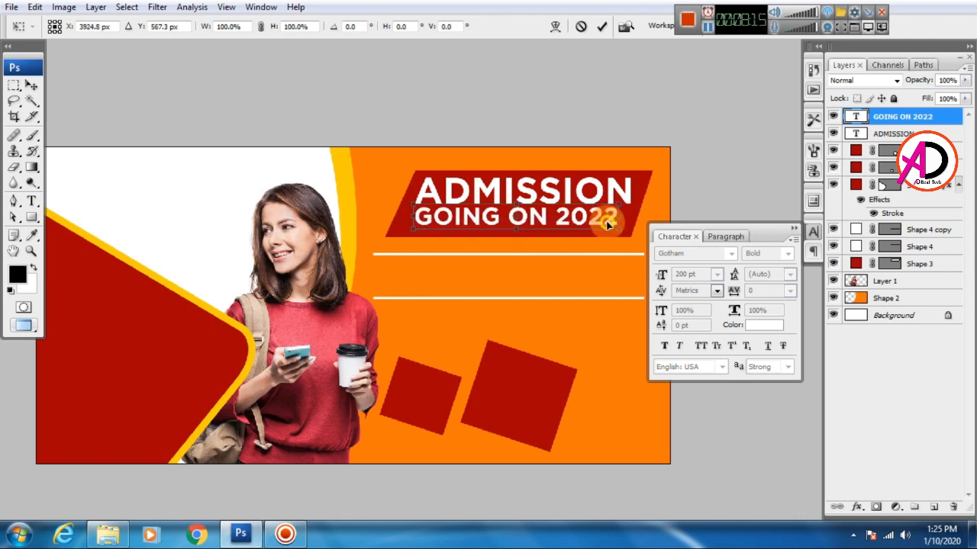
mouse_move(608, 222)
left_mouse_down()
mouse_move(581, 227)
mouse_move(604, 216)
mouse_move(586, 227)
mouse_move(585, 219)
mouse_move(610, 223)
left_mouse_up()
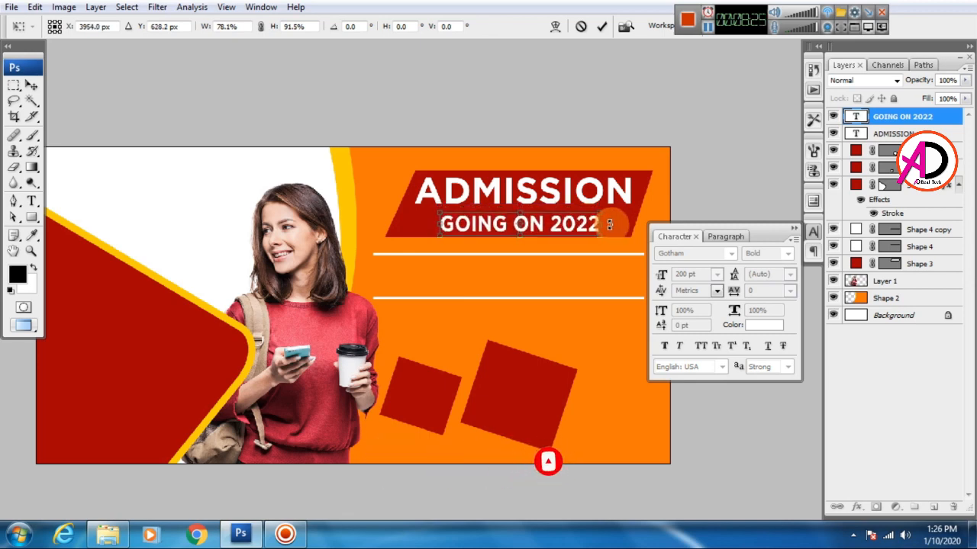
key("Return")
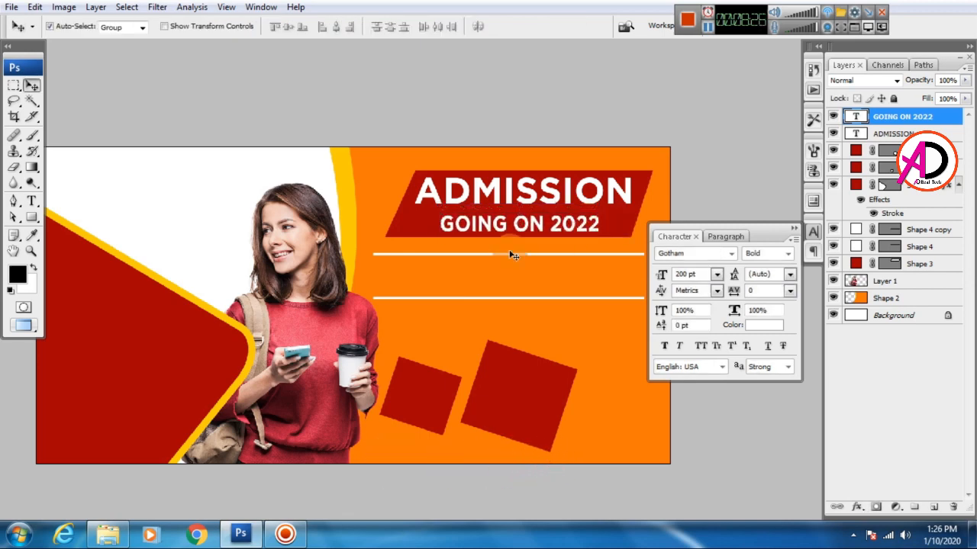
Change the colour of the GOING ON 2022 text to bright yellow
left_click(761, 326)
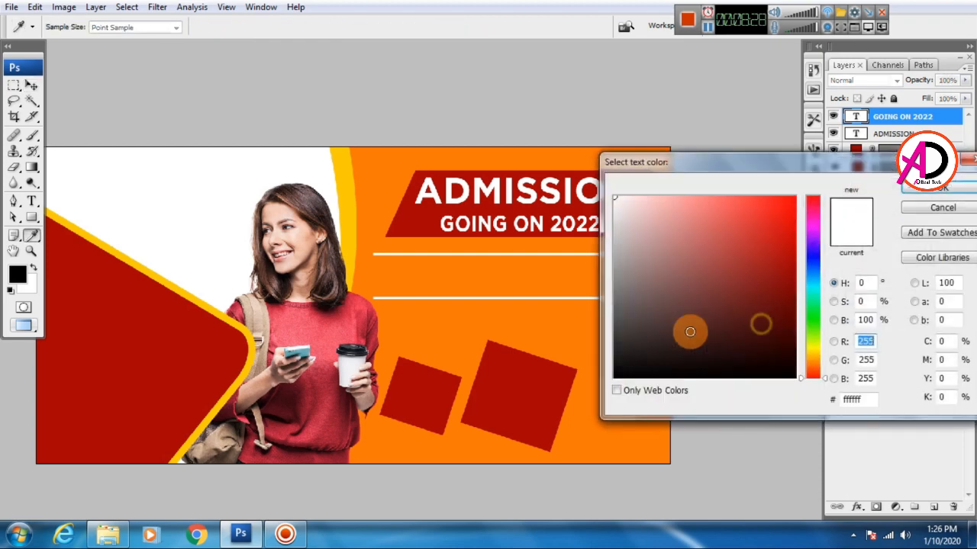
left_click(812, 354)
left_click_drag(813, 354, 811, 342)
mouse_move(781, 257)
left_mouse_down()
mouse_move(787, 205)
mouse_move(806, 202)
left_mouse_up()
left_click(908, 188)
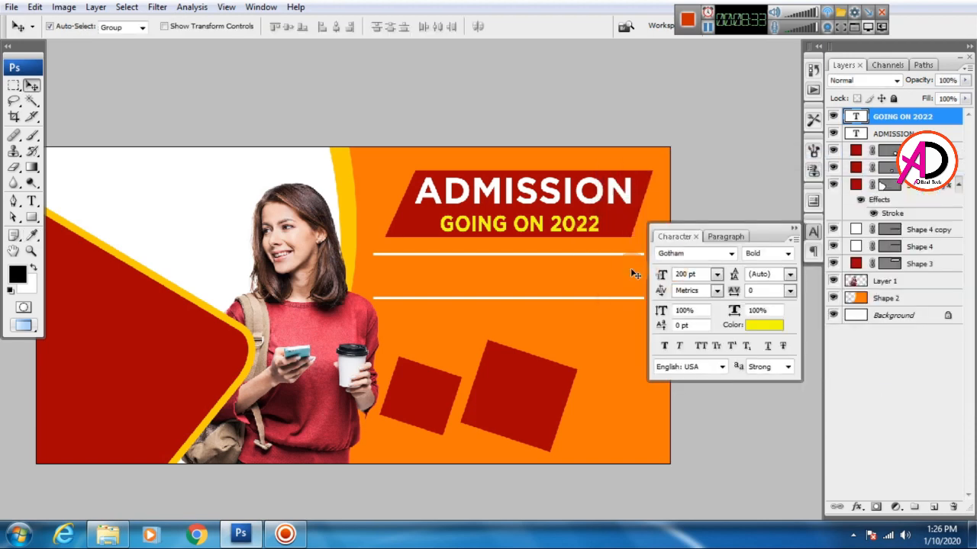
Place a shorter, thinner copy of the upper white line between ADMISSION and GOING ON 2022
left_click_drag(570, 325, 590, 327)
scroll(518, 331, "down", 3)
scroll(518, 331, "up", 5)
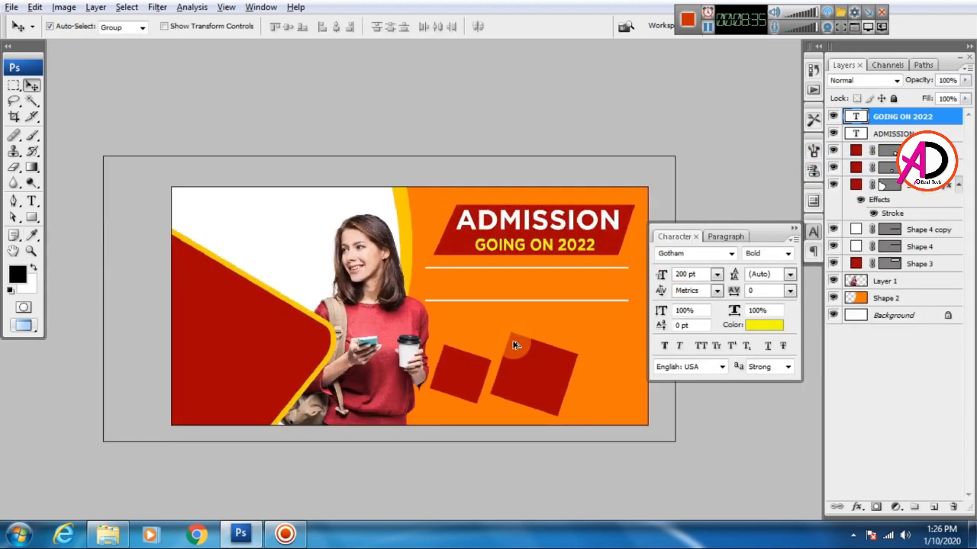
left_click_drag(518, 327, 398, 436)
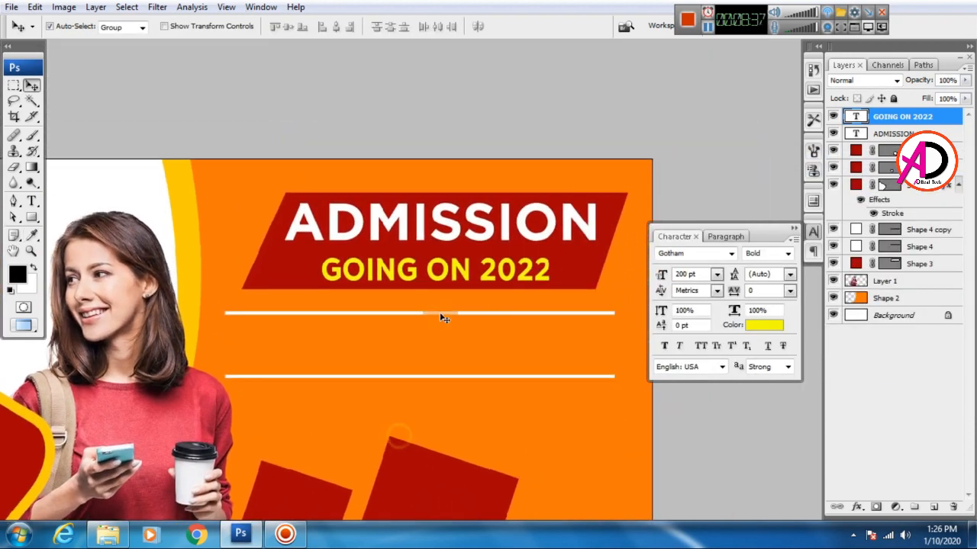
left_click_drag(441, 311, 443, 249)
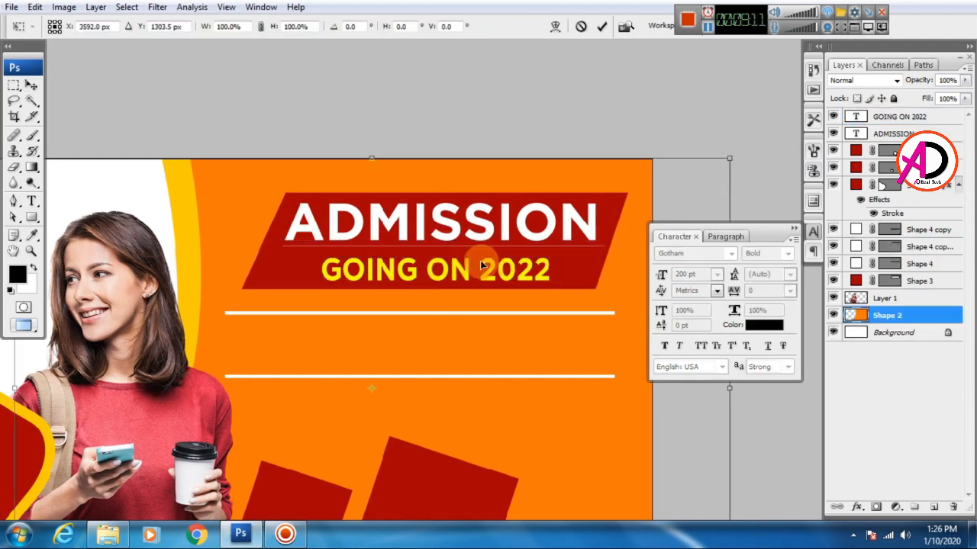
Thicken the thin white line between ADMISSION and GOING ON 2022 to 553.1% height
key("Escape")
left_click(567, 300)
scroll(510, 276, "up", 4)
left_click_drag(463, 309, 489, 353)
left_click(376, 219)
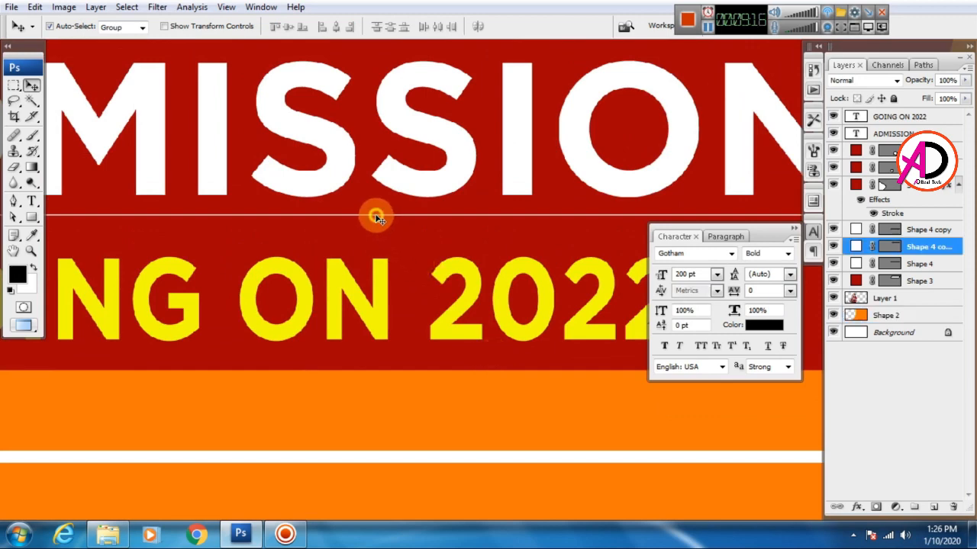
key("ctrl+t")
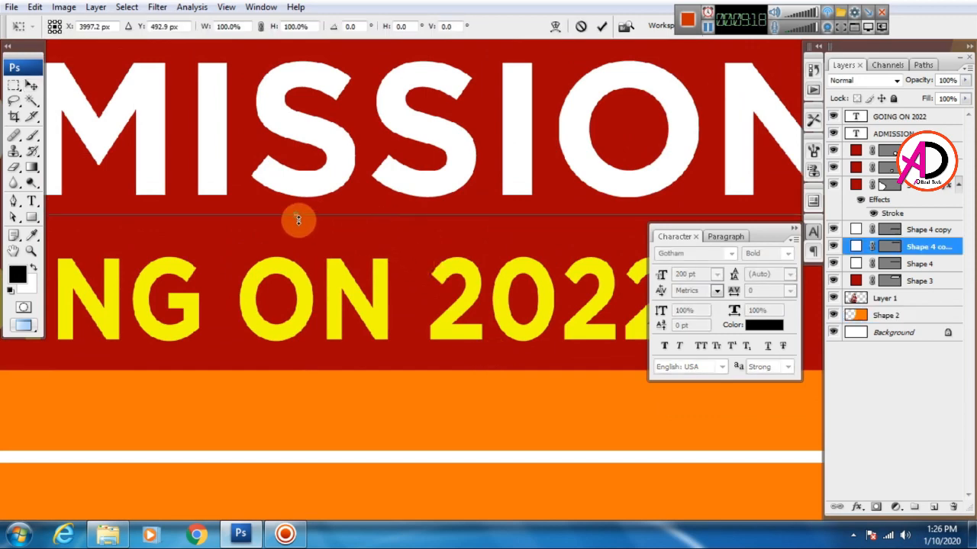
left_click_drag(298, 221, 297, 221)
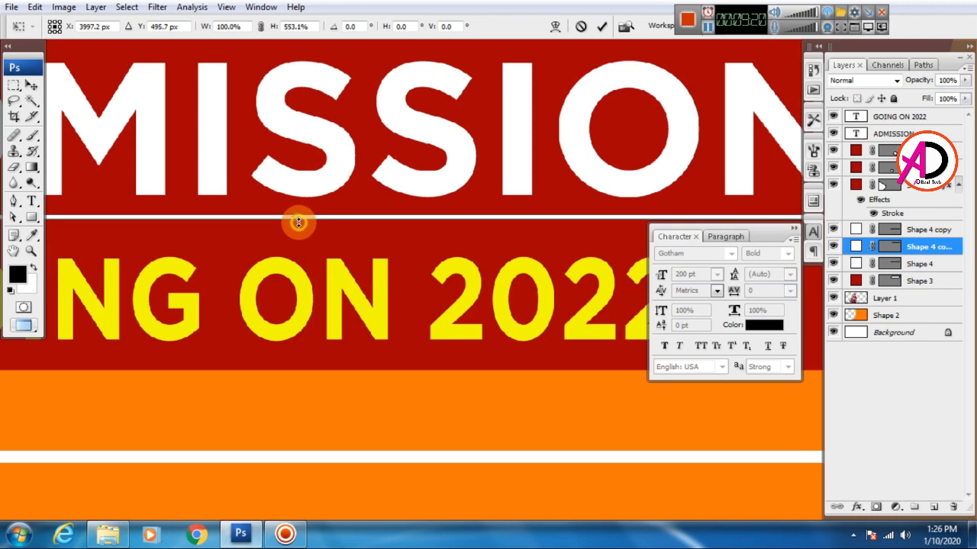
key("Return")
Draw a vertical 1 px line joining the two horizontal white lines, about a third of the way along them
key("ctrl+minus")
key("ctrl+minus")
key("ctrl+minus")
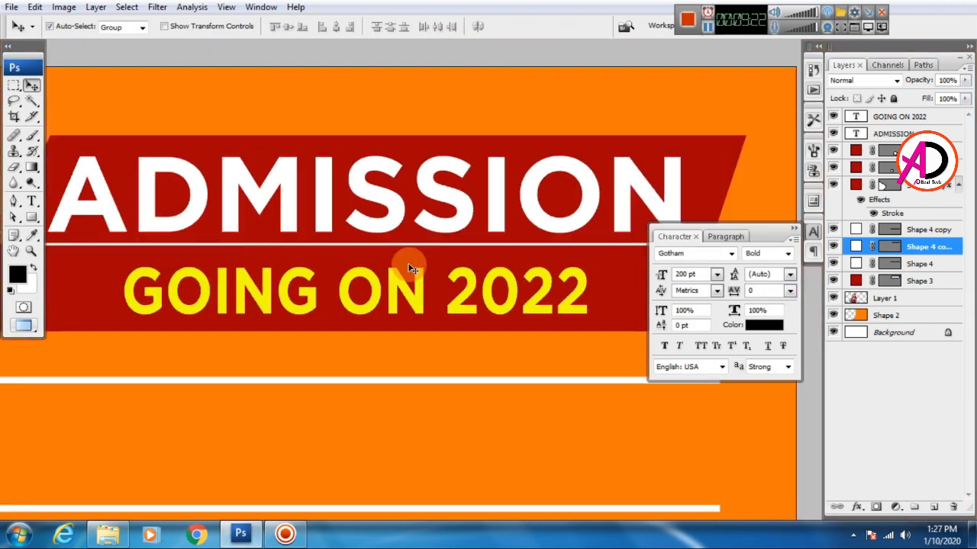
key("ctrl+minus")
key("ctrl+minus")
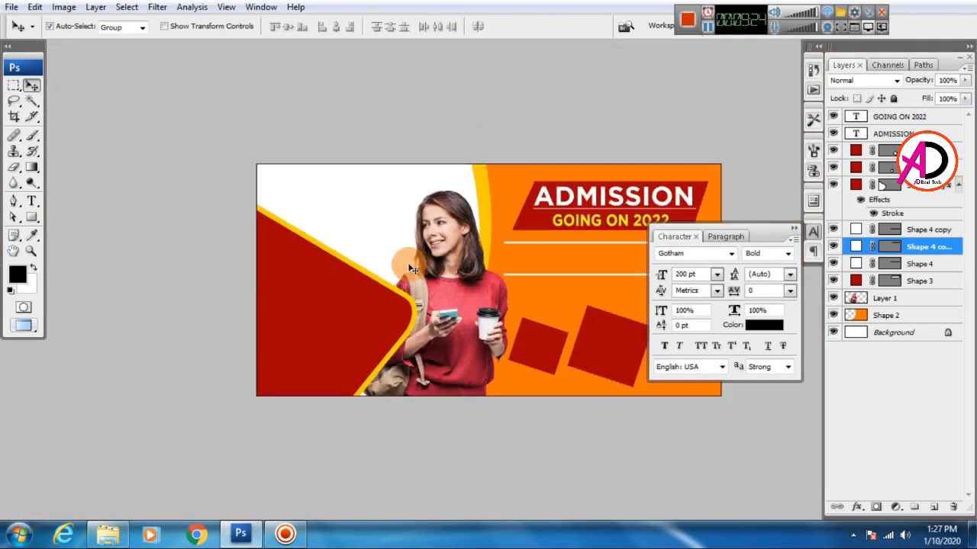
key("ctrl+plus")
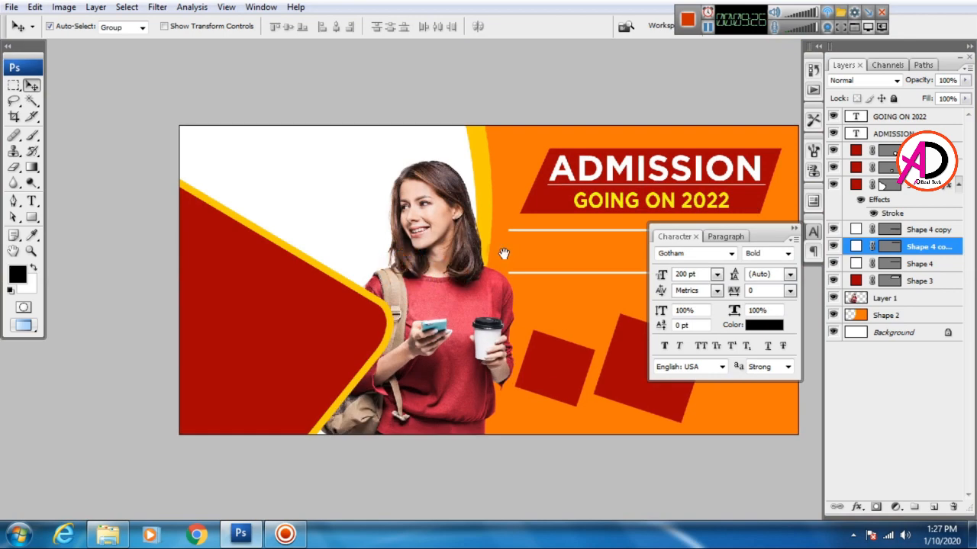
left_click_drag(502, 255, 364, 266)
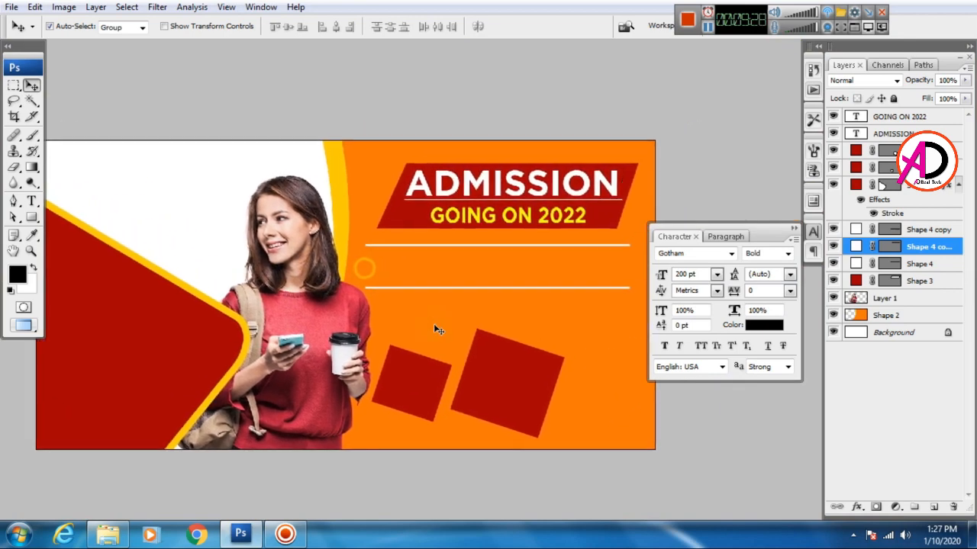
key("ctrl+plus")
left_click_drag(421, 337, 513, 333)
scroll(433, 352, "up", 1)
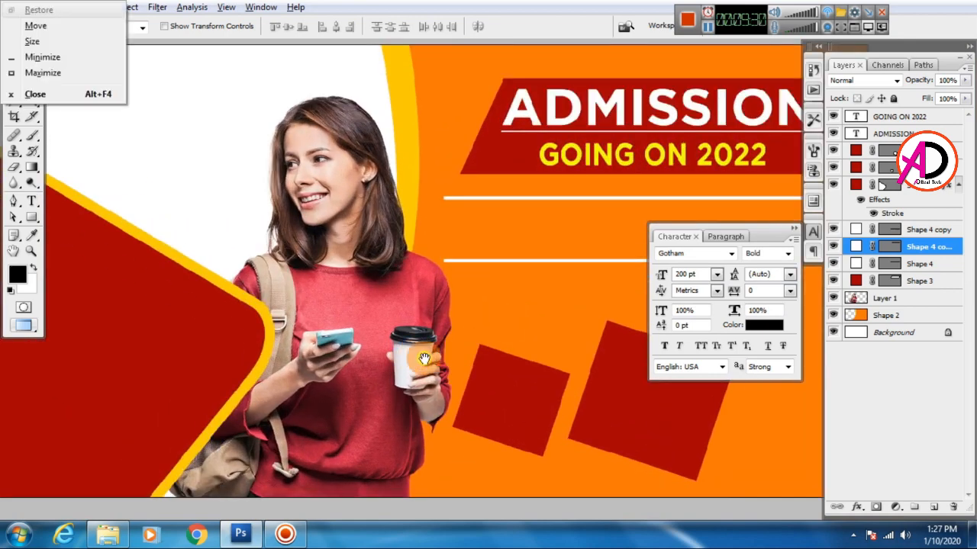
left_click_drag(423, 359, 368, 392)
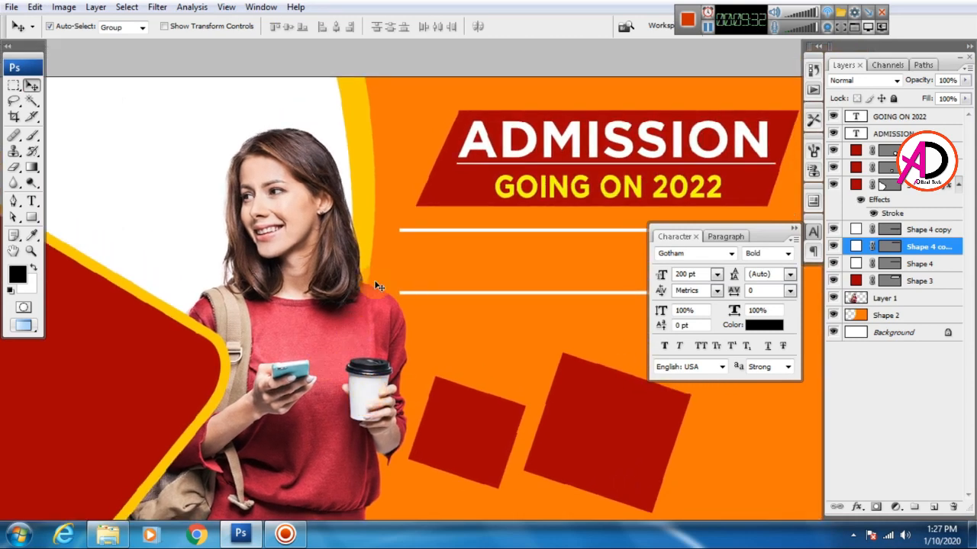
left_click(29, 203)
left_click(30, 218)
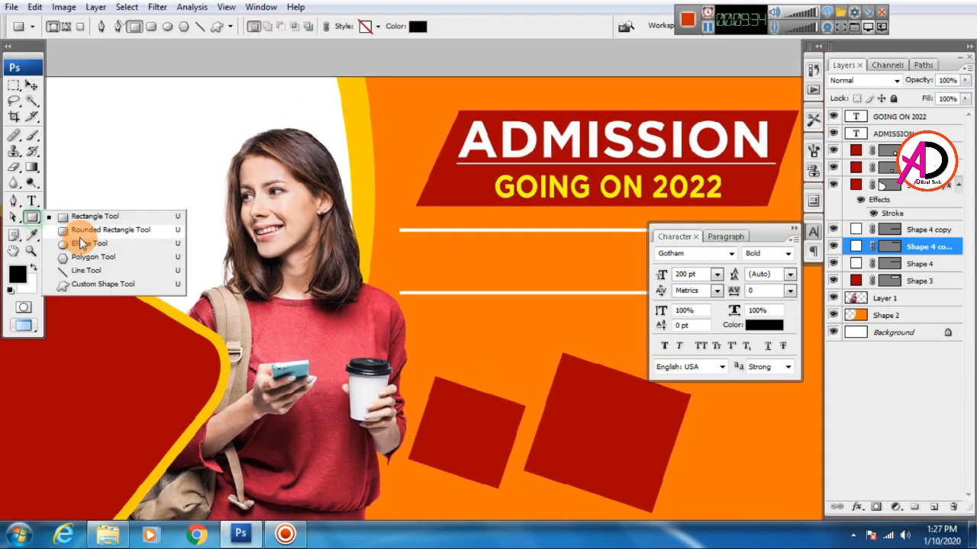
left_click(83, 270)
left_click_drag(412, 349, 335, 367)
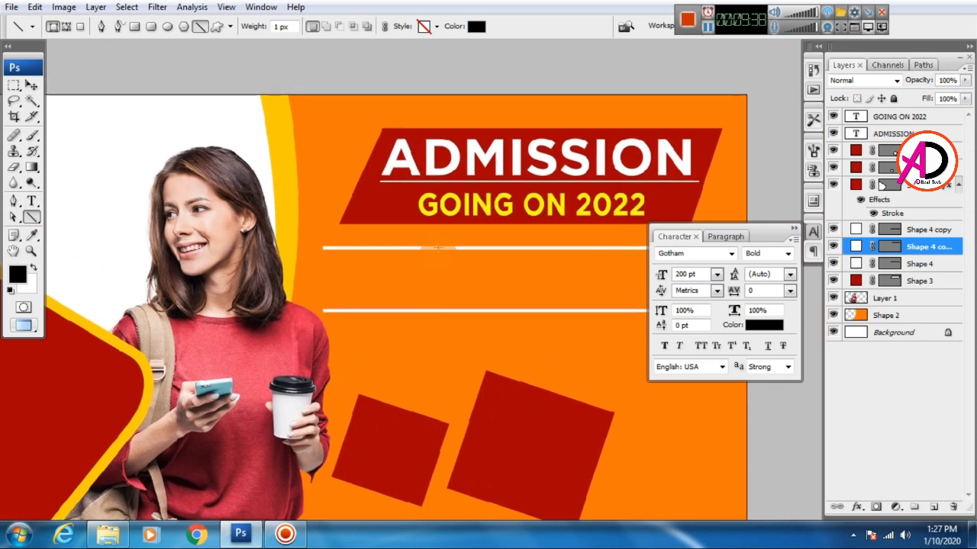
left_click_drag(437, 247, 437, 310)
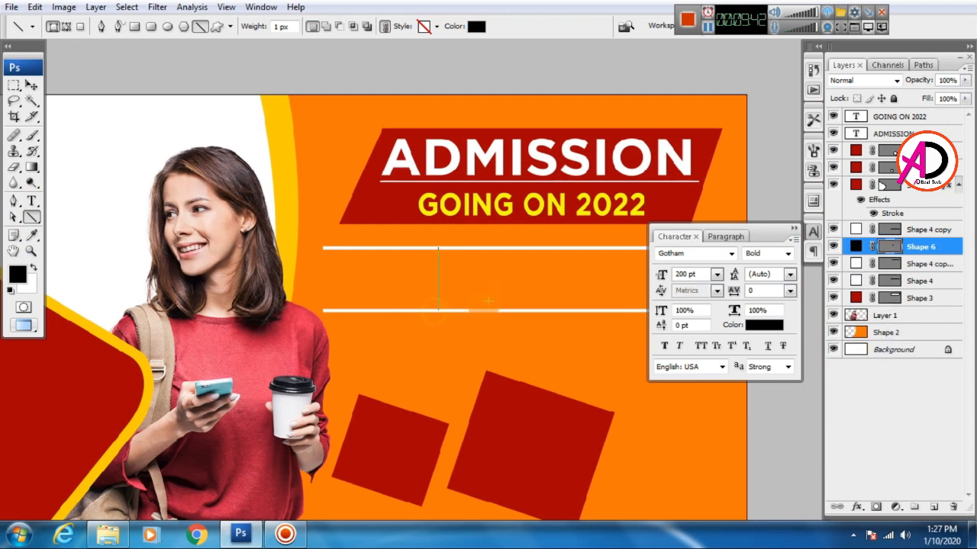
Change the fill colour of the new vertical line from black to white
left_click(31, 84)
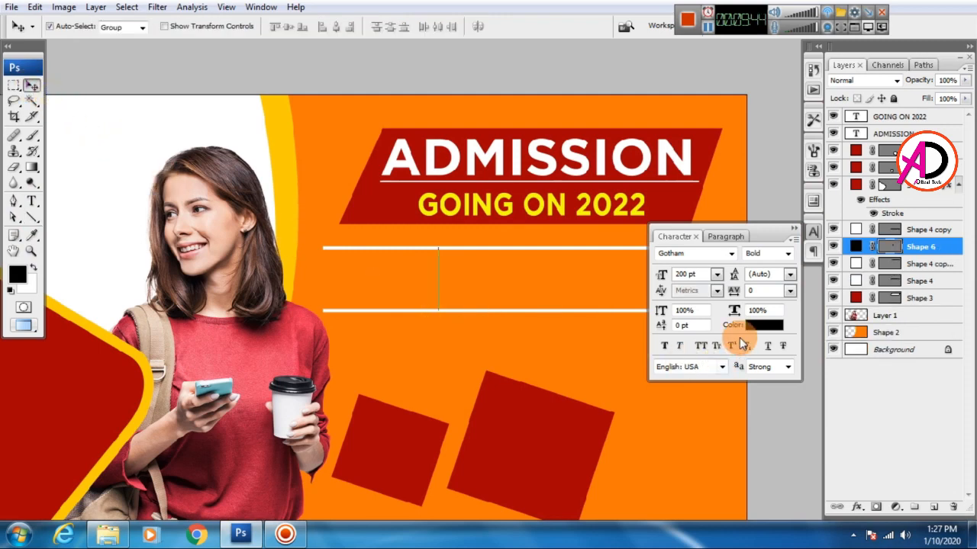
double_click(860, 250)
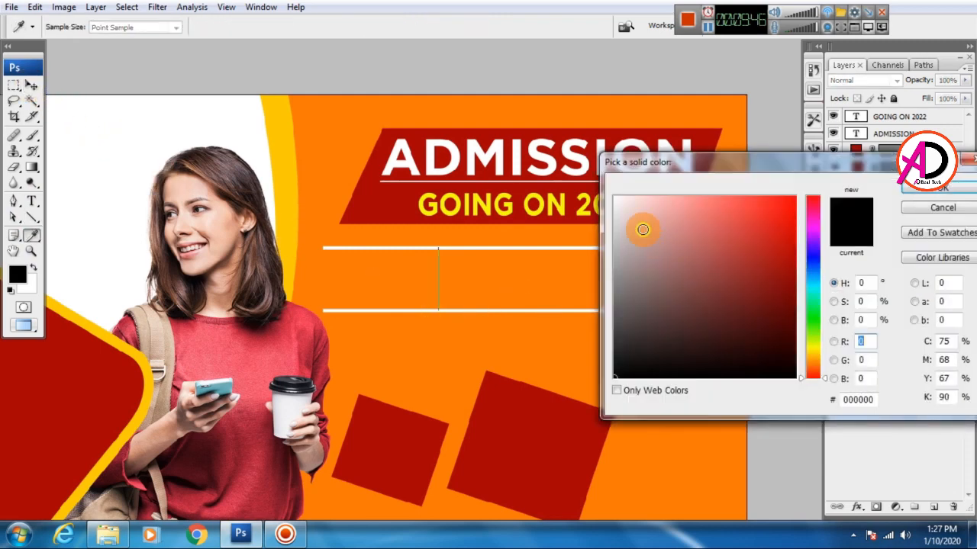
left_click_drag(643, 229, 585, 172)
left_click(910, 187)
left_click(494, 342)
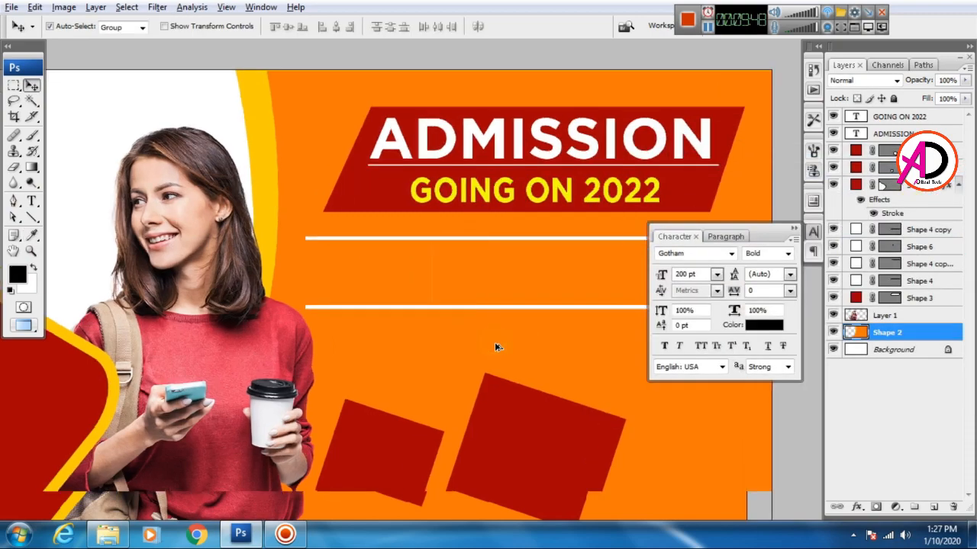
scroll(494, 342, "up", 5)
left_click_drag(486, 335, 499, 422)
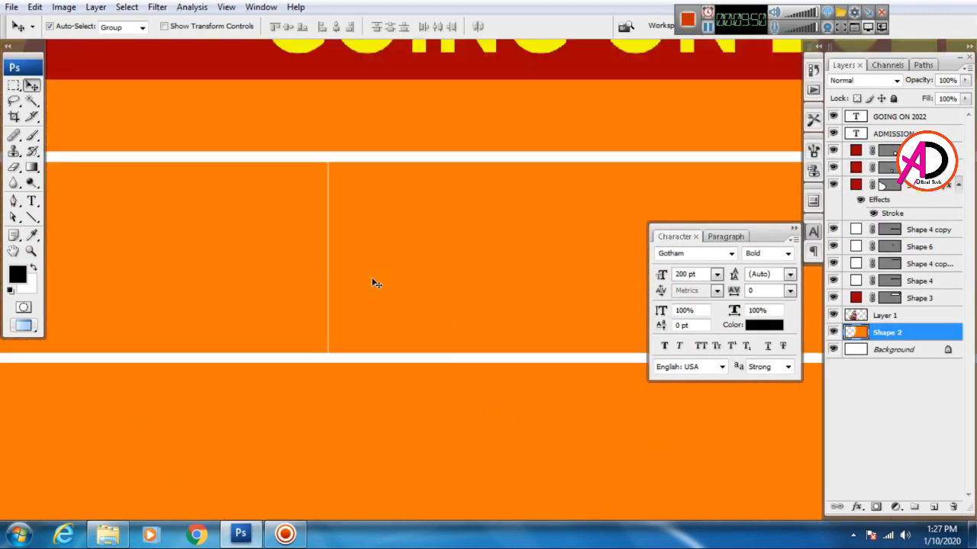
key("ctrl+t")
left_click(328, 261)
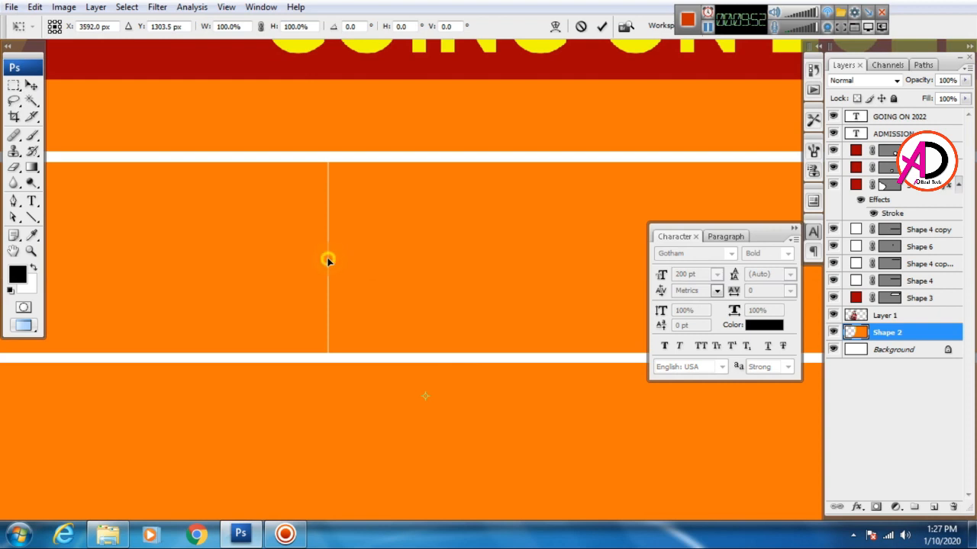
key("Return")
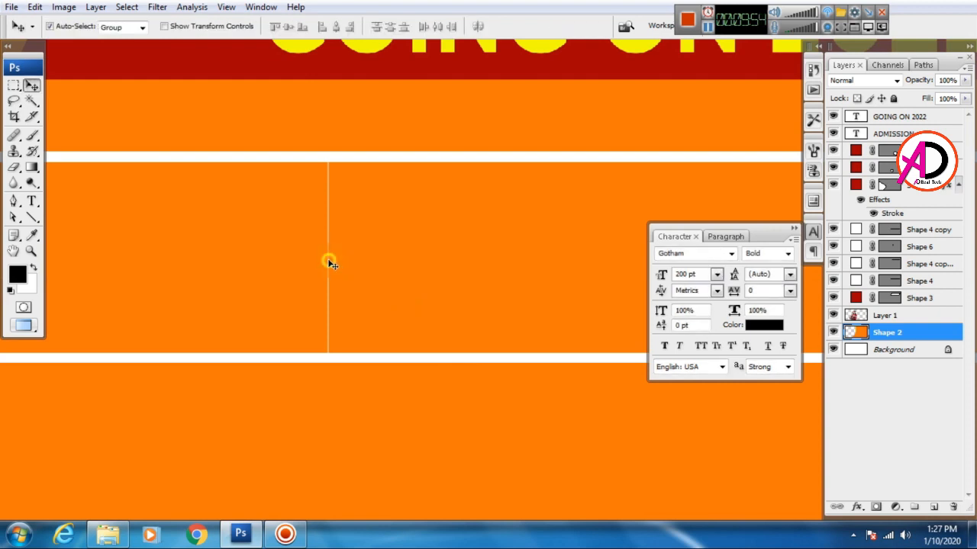
Widen the vertical white line between the two horizontal lines to 536.1% width
scroll(333, 264, "up", 1)
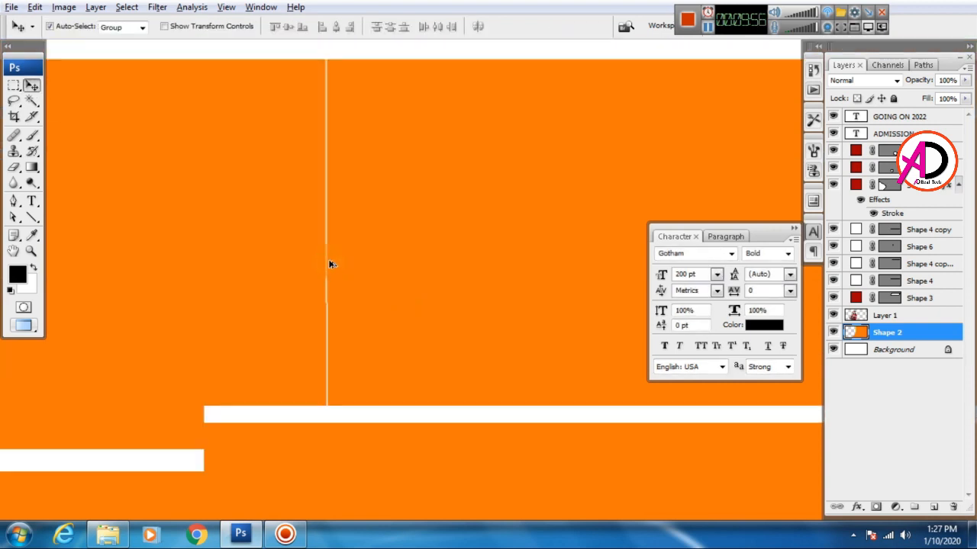
left_click(326, 247)
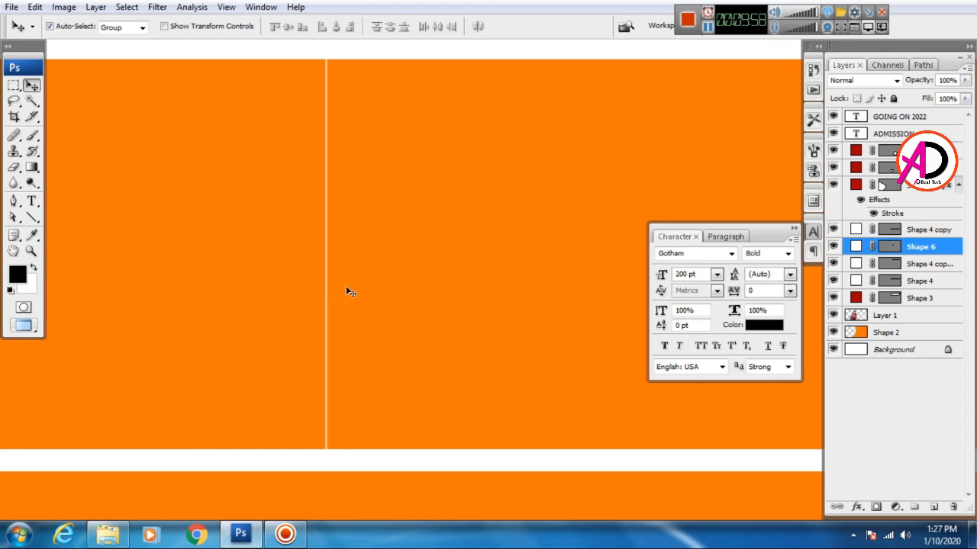
key("ctrl+t")
left_click_drag(330, 249, 334, 249)
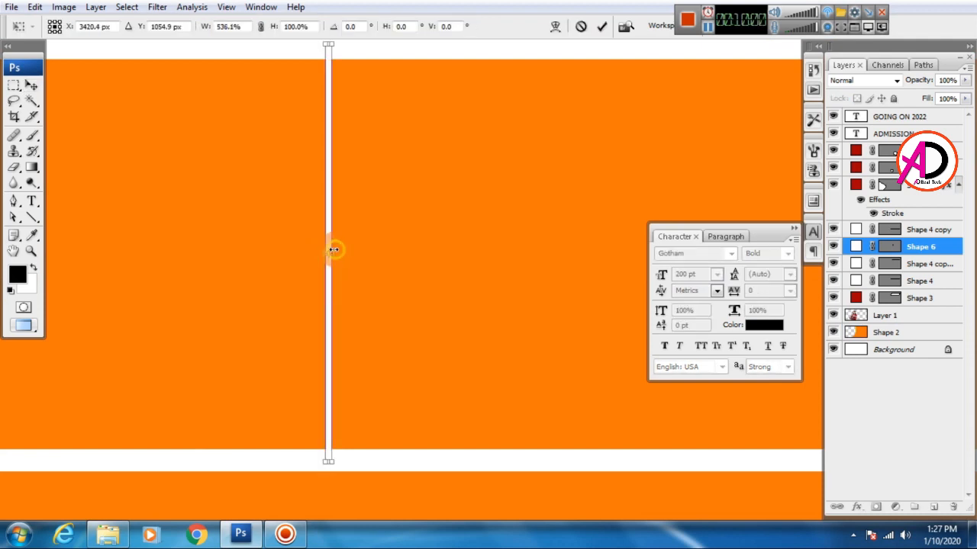
key("Return")
Widen the vertical divider slightly more, bringing it closer to the thickness of the horizontal lines
scroll(364, 322, "down", 2)
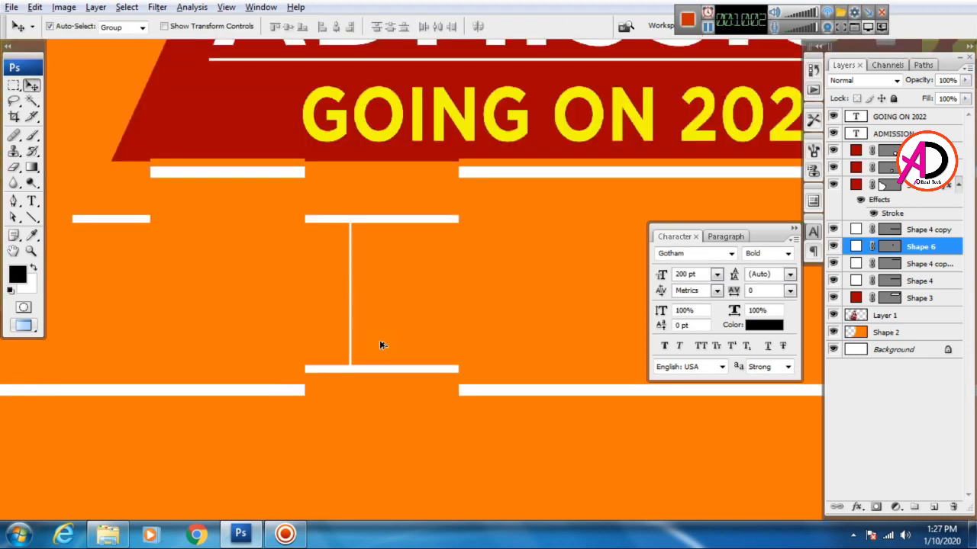
scroll(410, 374, "down", 1)
scroll(425, 382, "up", 4)
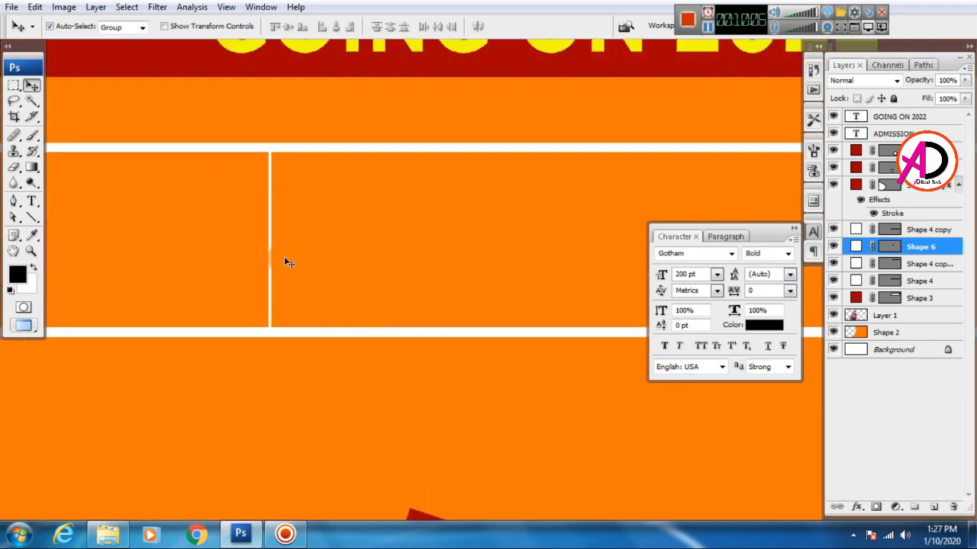
key("ctrl+t")
left_click_drag(275, 240, 276, 240)
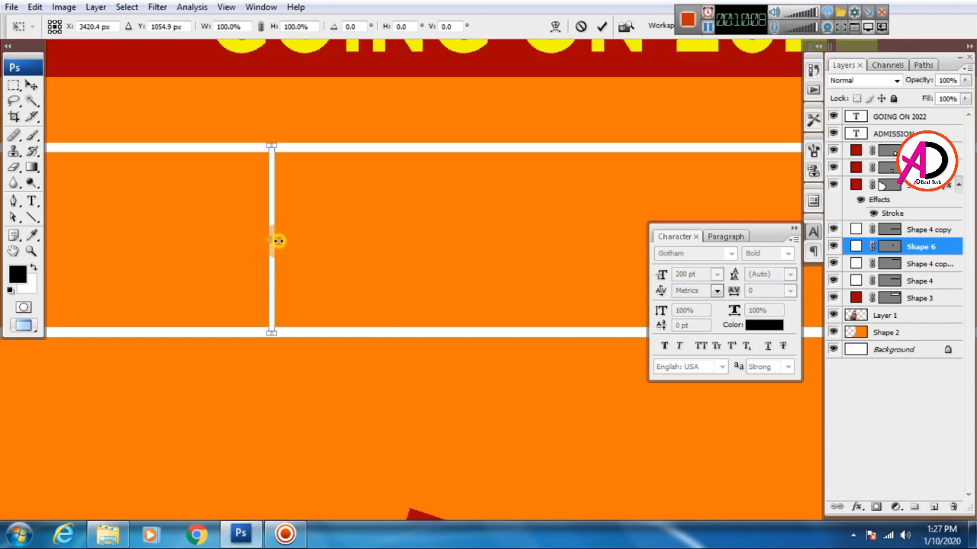
key("Return")
Adjust the vertical divider's position and place a copy farther right, splitting the band between the horizontal lines into three cells
scroll(344, 335, "down", 3)
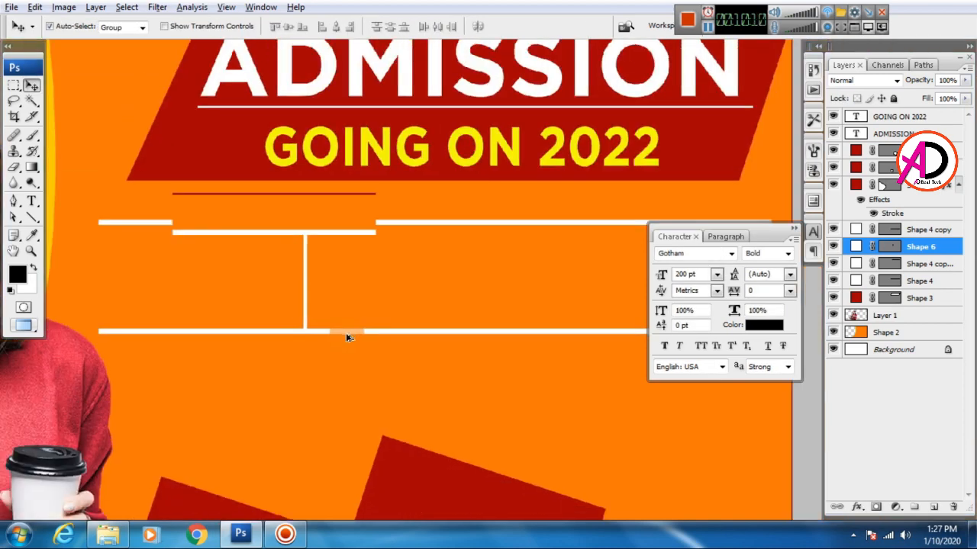
left_click(320, 300)
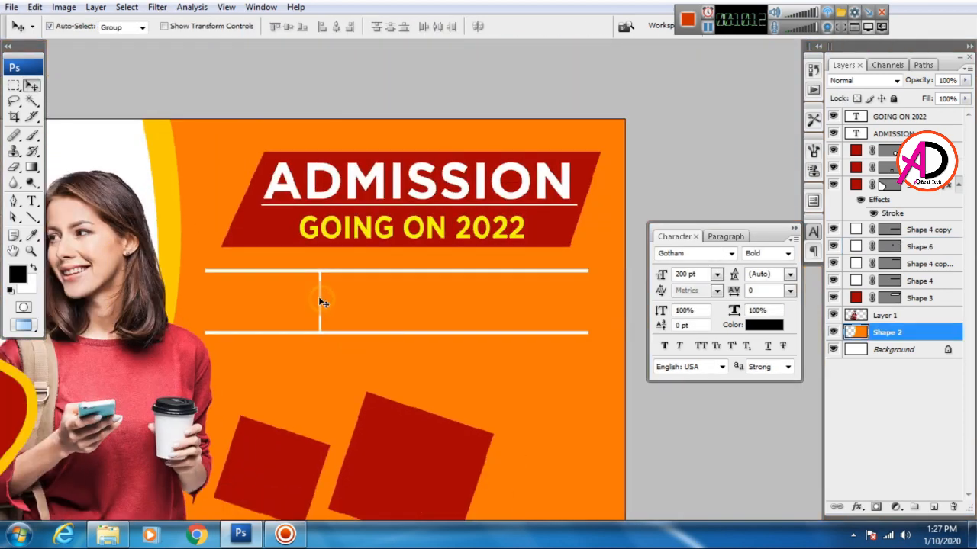
left_click_drag(320, 299, 397, 300)
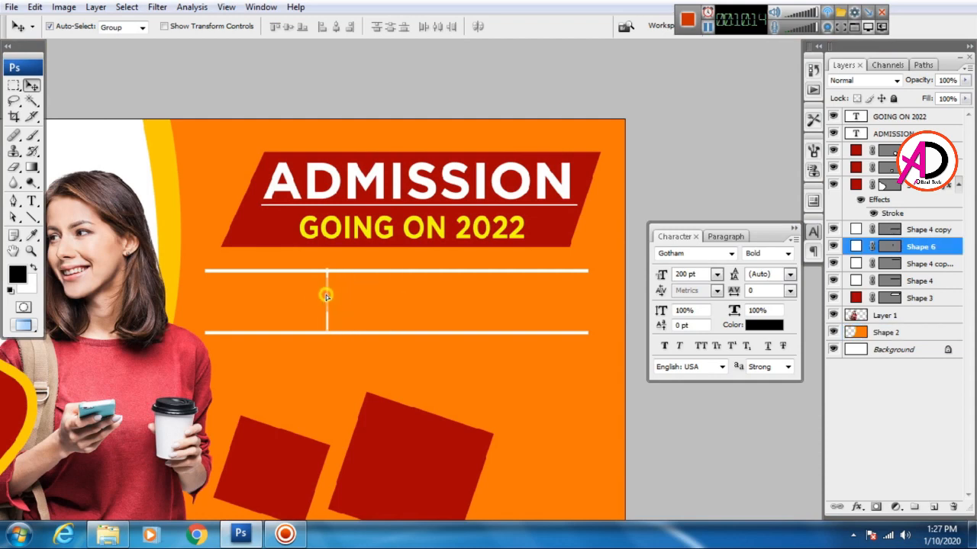
left_click_drag(322, 298, 317, 300)
left_click_drag(377, 297, 466, 309)
Add the two-line text Play GROUP in black 200 pt Gotham Bold below the lower white line
scroll(491, 375, "down", 2)
scroll(496, 382, "up", 2)
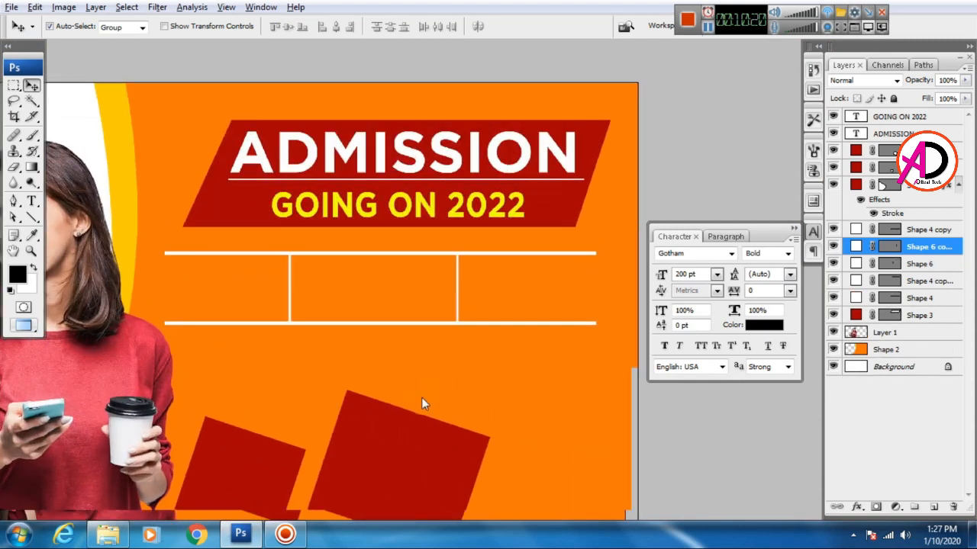
left_click_drag(399, 397, 508, 401)
left_click(31, 200)
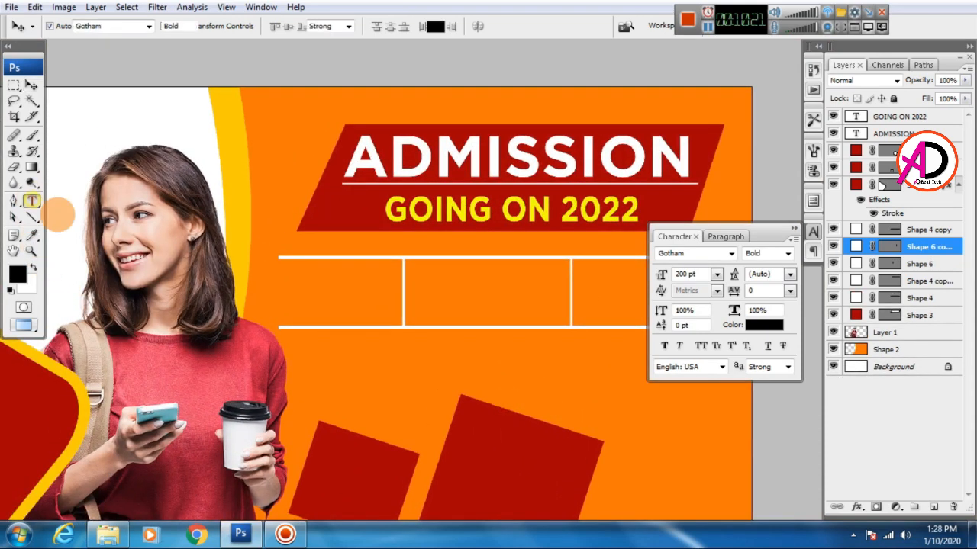
left_click(357, 374)
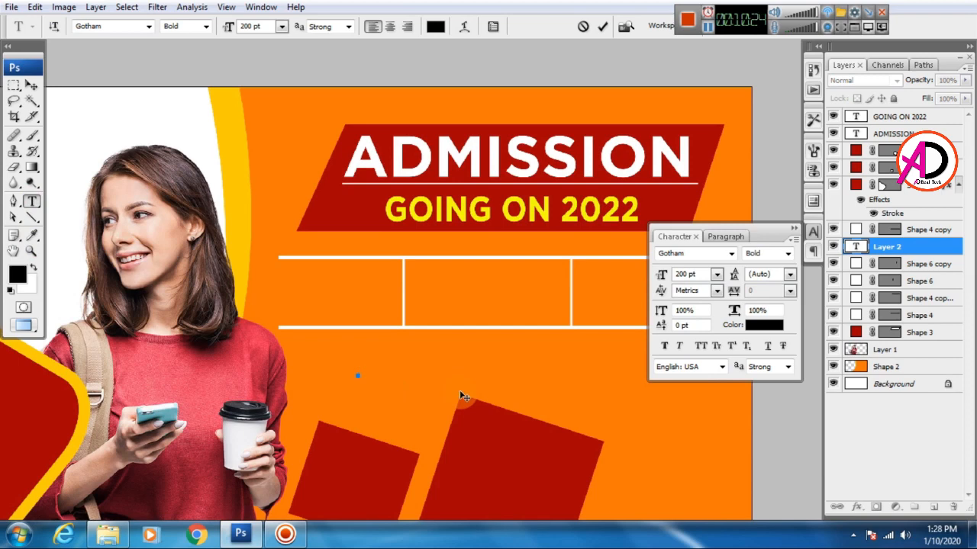
type("Play")
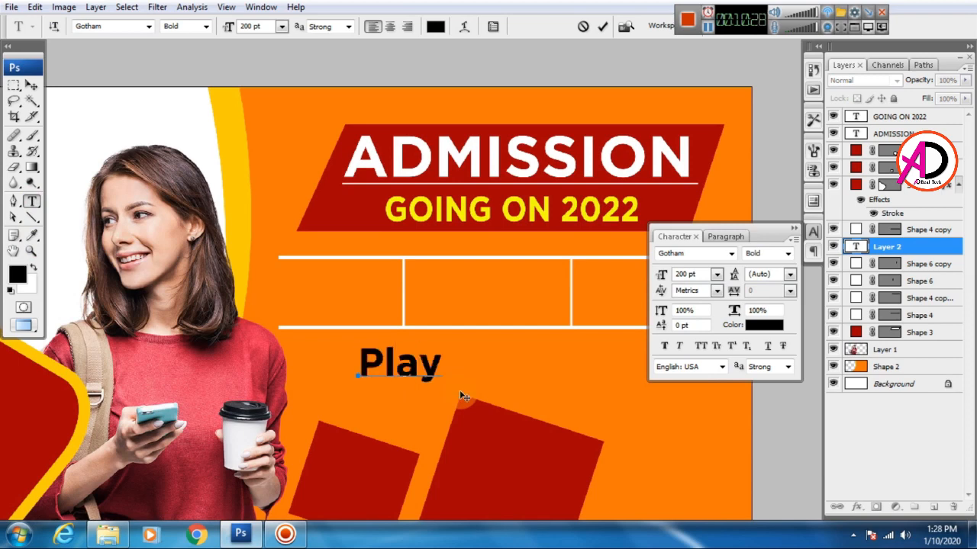
key("Return")
type("GROUP")
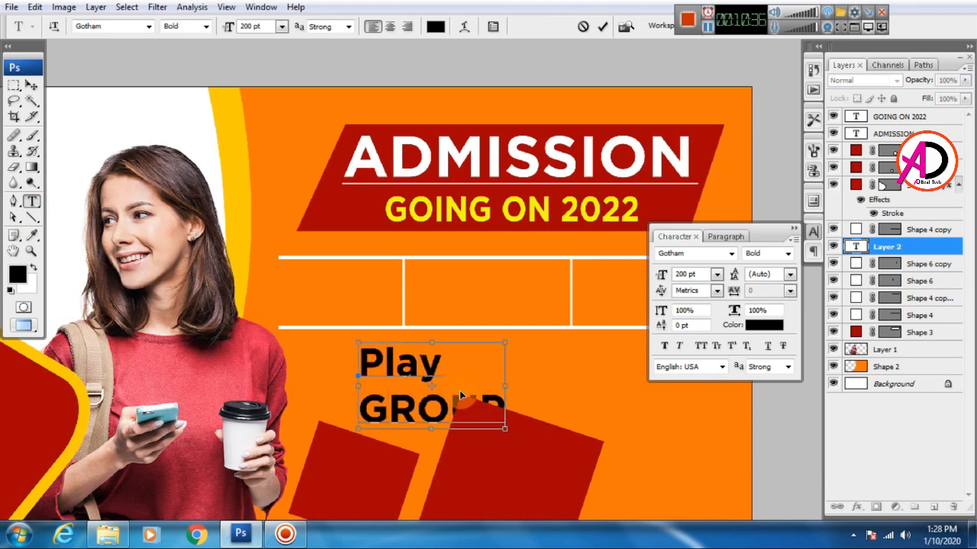
key("ctrl+Return")
Scale the Play GROUP text down to 139.58 pt and fit it into the left cell
key("ctrl+t")
left_click_drag(505, 342, 470, 363)
left_click_drag(412, 406, 323, 316)
left_click_drag(383, 271, 400, 269)
Copy the Play GROUP text into the middle cell, change it to After SCHOOL and shift it slightly to fit
scroll(398, 334, "down", 2)
scroll(408, 366, "up", 1)
key("alt+space")
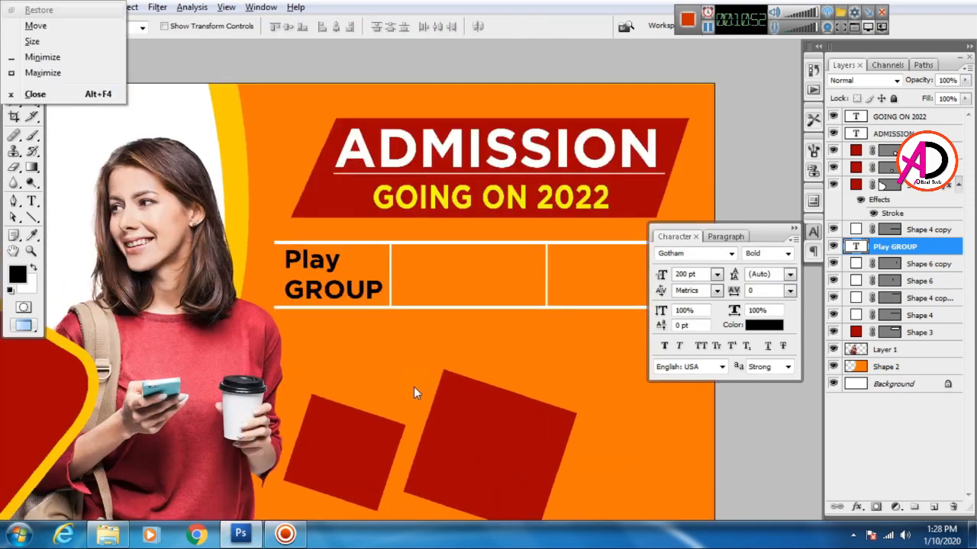
left_click_drag(413, 387, 411, 399)
left_click_drag(310, 305, 444, 307)
key("t")
double_click(456, 296)
double_click(458, 274)
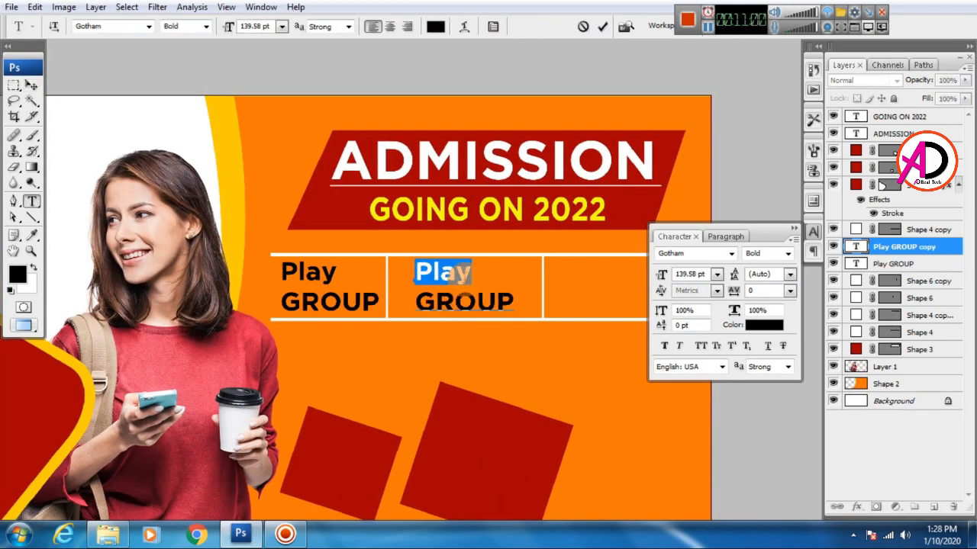
type("After ")
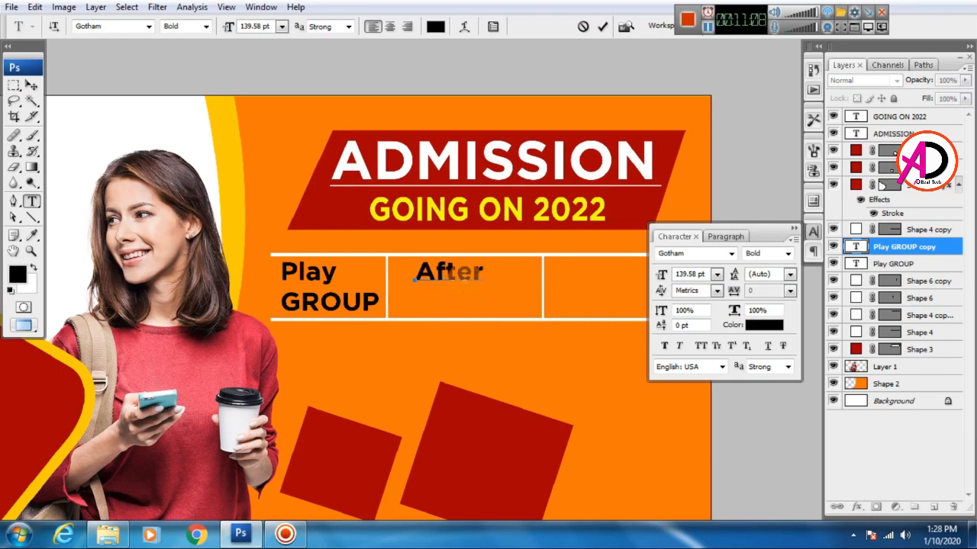
type("SCHOOL")
key("ctrl+Return")
left_click(32, 85)
left_click_drag(470, 279, 464, 280)
Copy the After SCHOOL text into the empty third cell, change it to Pre SCHOOL and colour it white
scroll(464, 280, "down", 4)
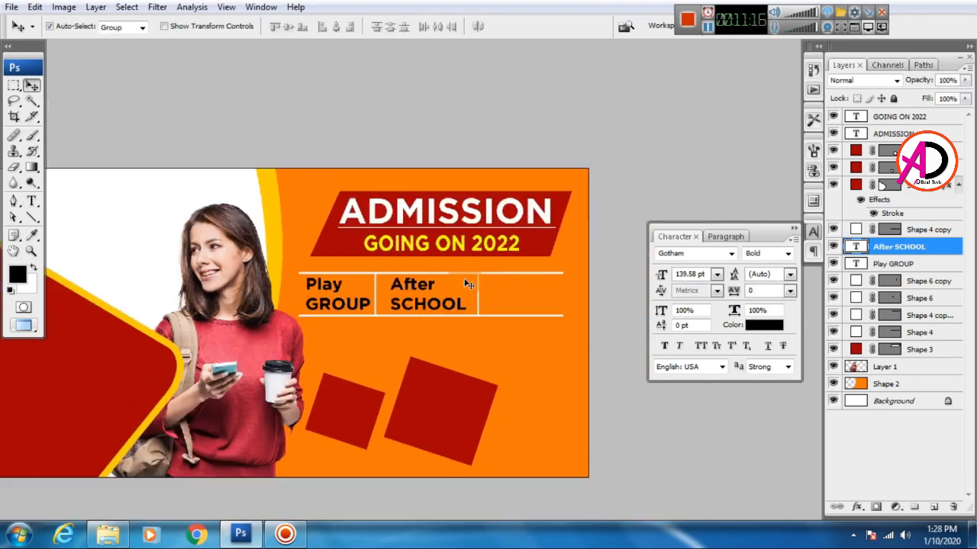
left_click_drag(408, 313, 503, 312)
key("t")
double_click(507, 285)
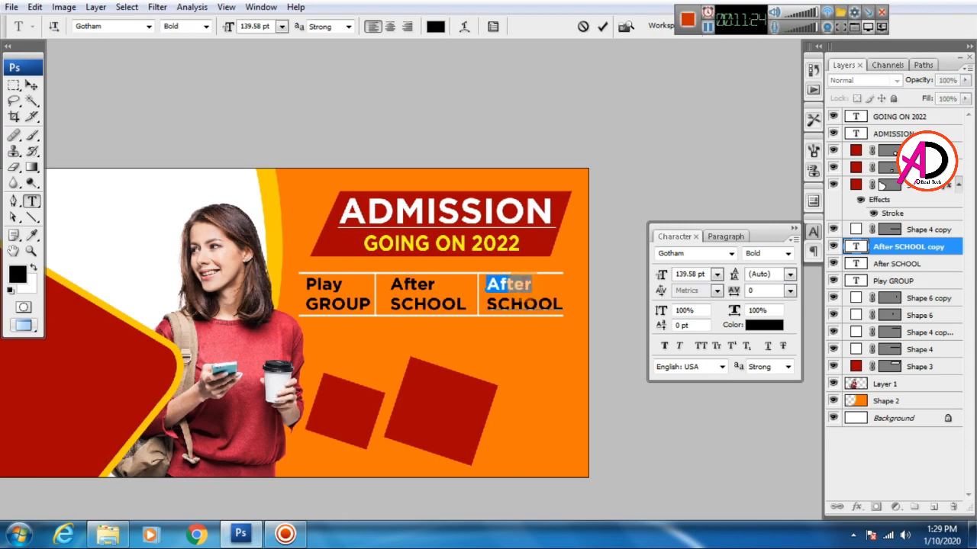
type("Pre")
left_click(757, 326)
left_click_drag(665, 287, 608, 189)
key("Return")
left_click(31, 86)
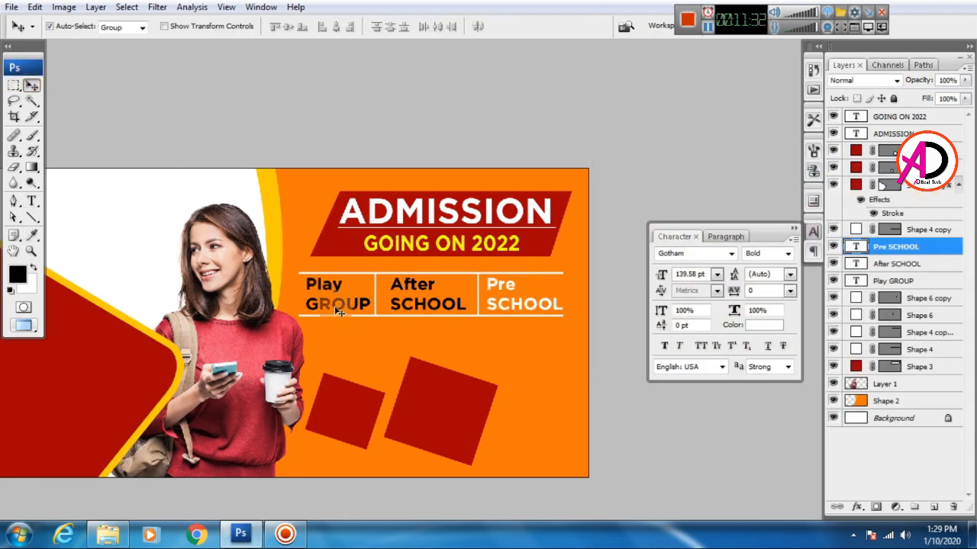
Recolour the Play GROUP and After SCHOOL texts white
left_click(338, 306)
left_click(760, 325)
left_click(943, 188)
left_click_drag(667, 290, 590, 191)
left_click(431, 306)
left_click(763, 326)
left_click(943, 189)
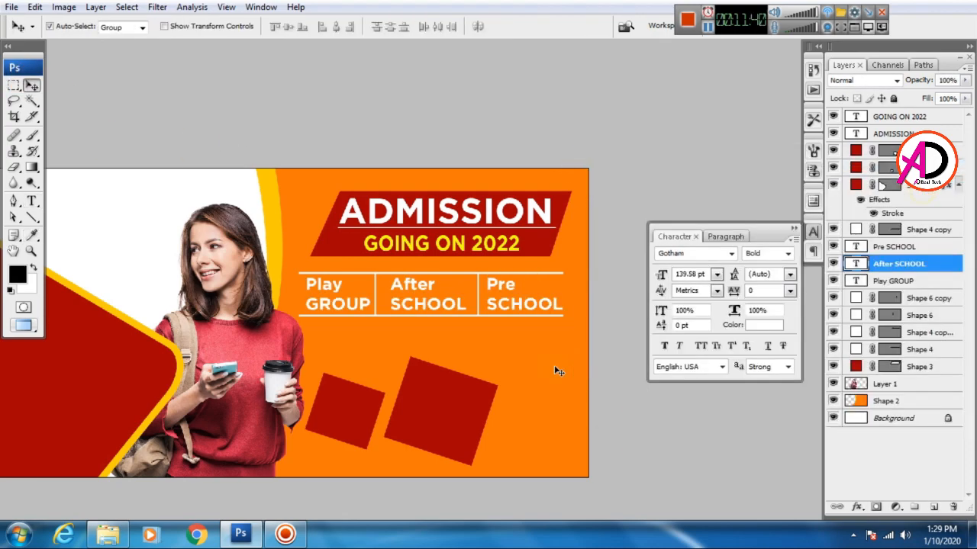
left_click(558, 372)
scroll(559, 410, "down", 4)
scroll(558, 410, "up", 2)
scroll(621, 442, "down", 2)
scroll(506, 445, "up", 1)
left_click(526, 415)
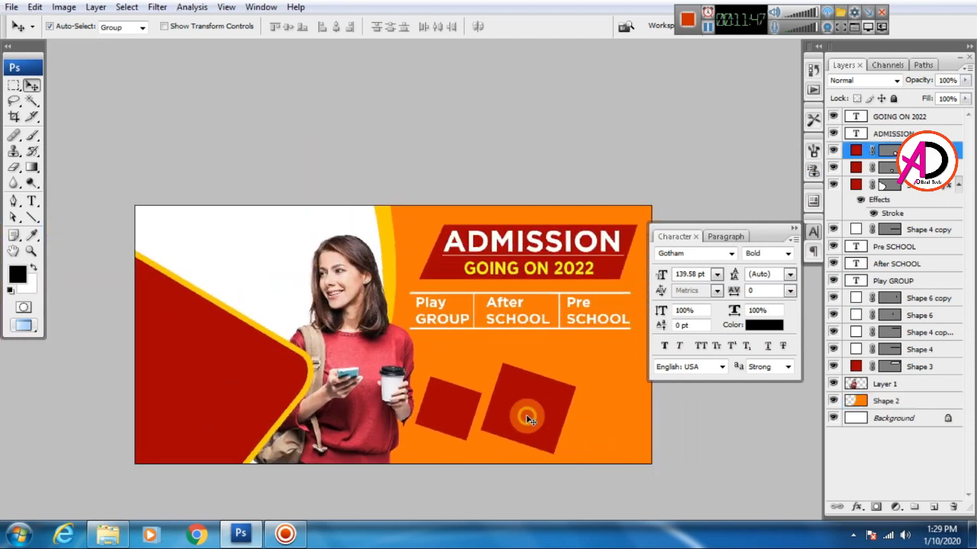
left_click(607, 419)
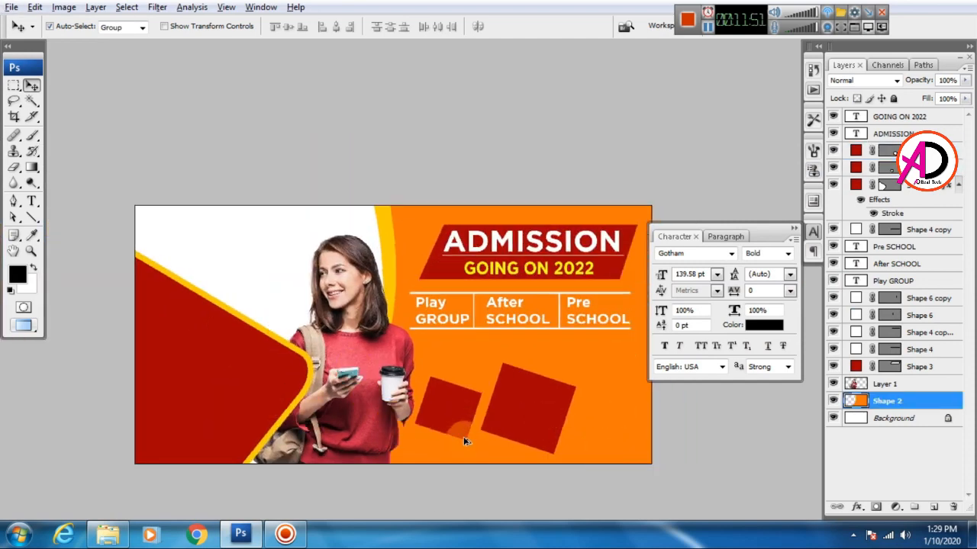
scroll(488, 428, "up", 2)
scroll(484, 387, "down", 3)
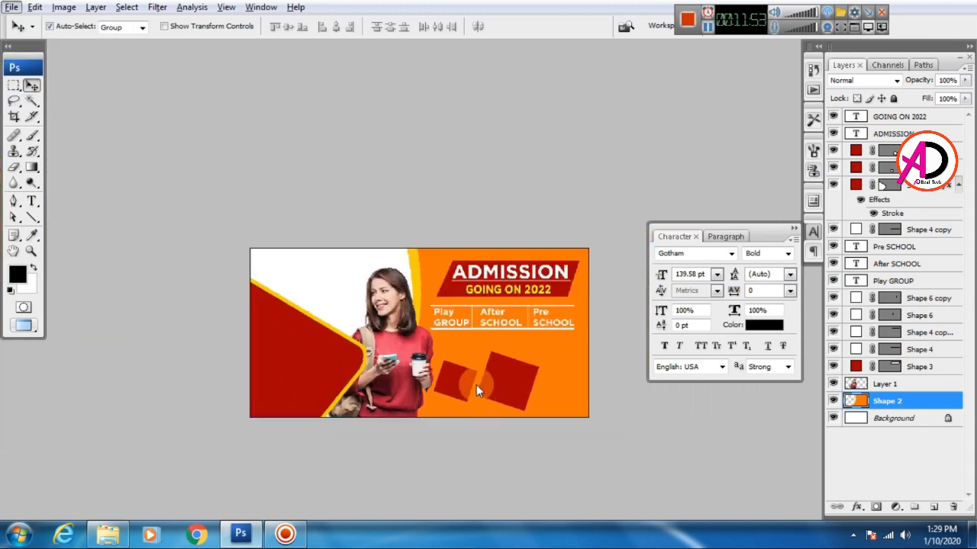
Open the Group-student-with-notebook JPEG from the Desktop folder as a separate document
left_click(107, 534)
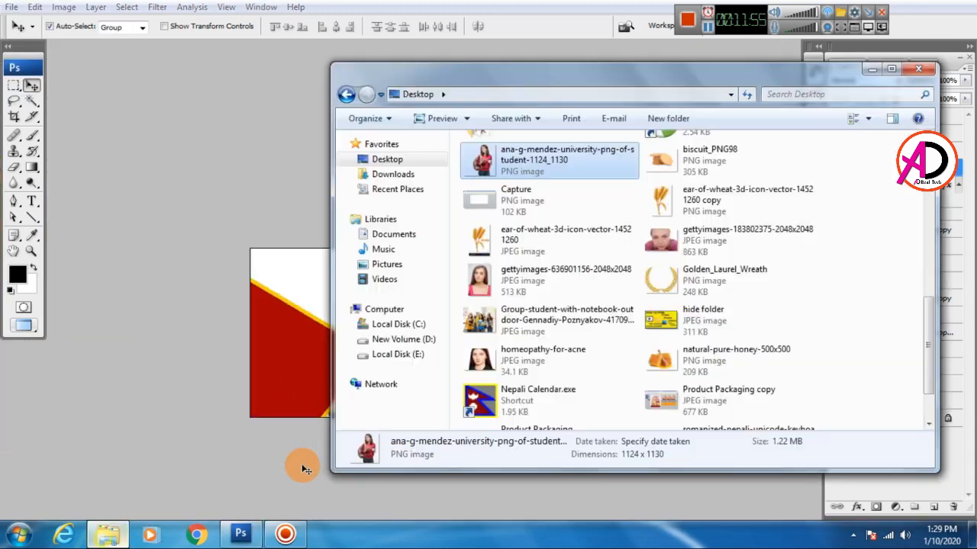
left_click(846, 338)
scroll(847, 338, "down", 1)
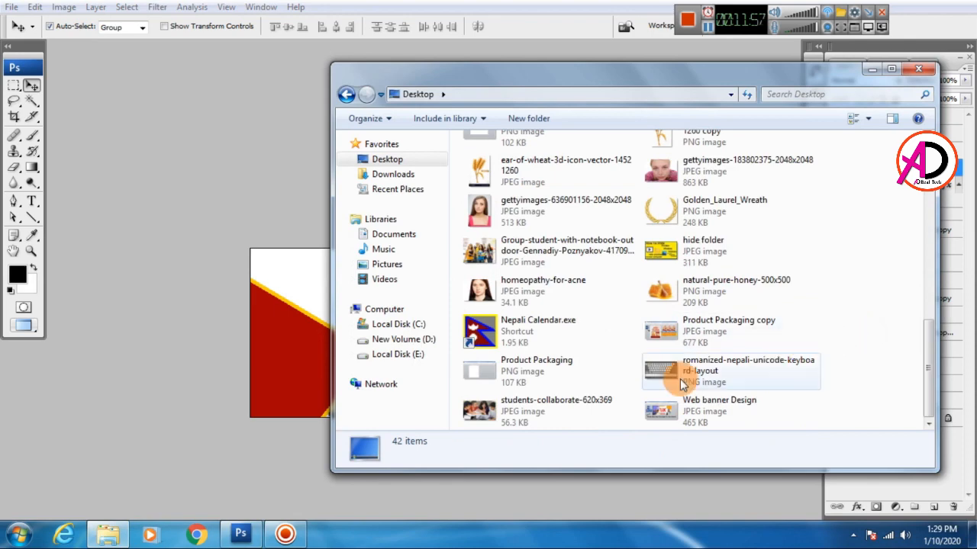
left_click(523, 252)
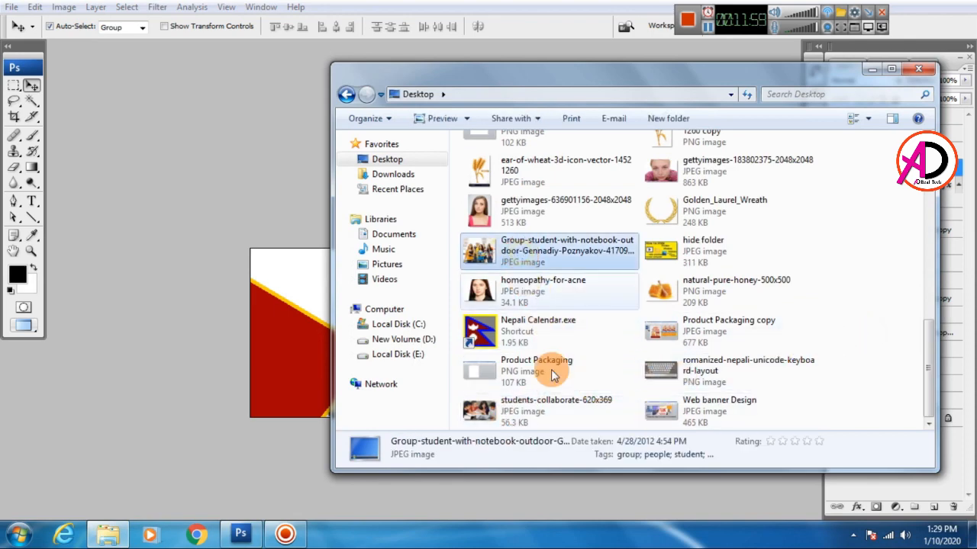
left_click_drag(527, 251, 315, 286)
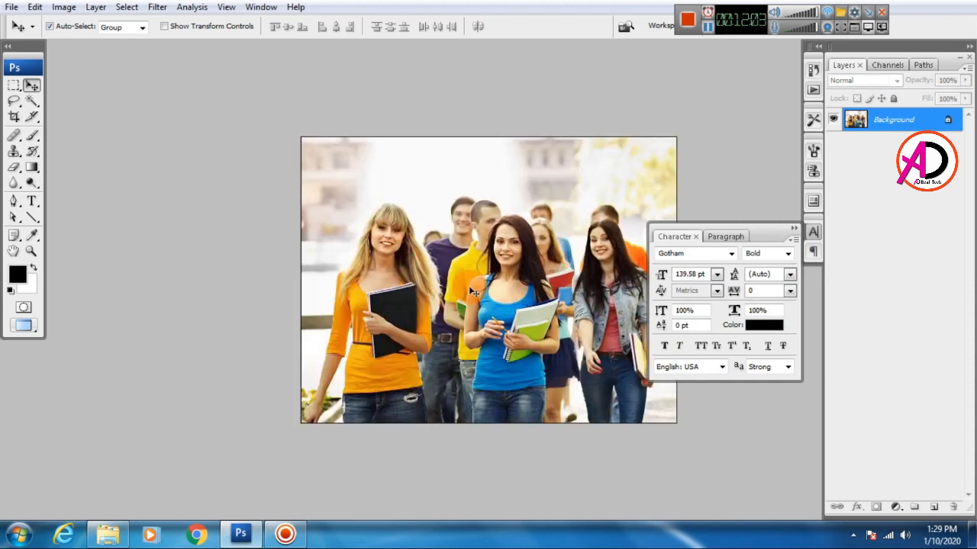
Copy the whole group-student photo into the banner, placing it directly above the small red square's layer
key("ctrl+a")
key("ctrl+Tab")
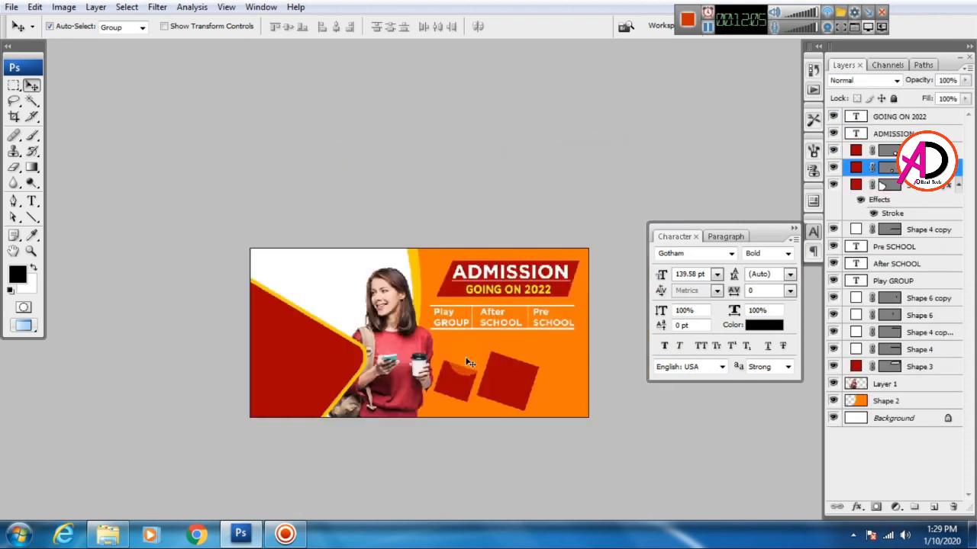
key("ctrl+v")
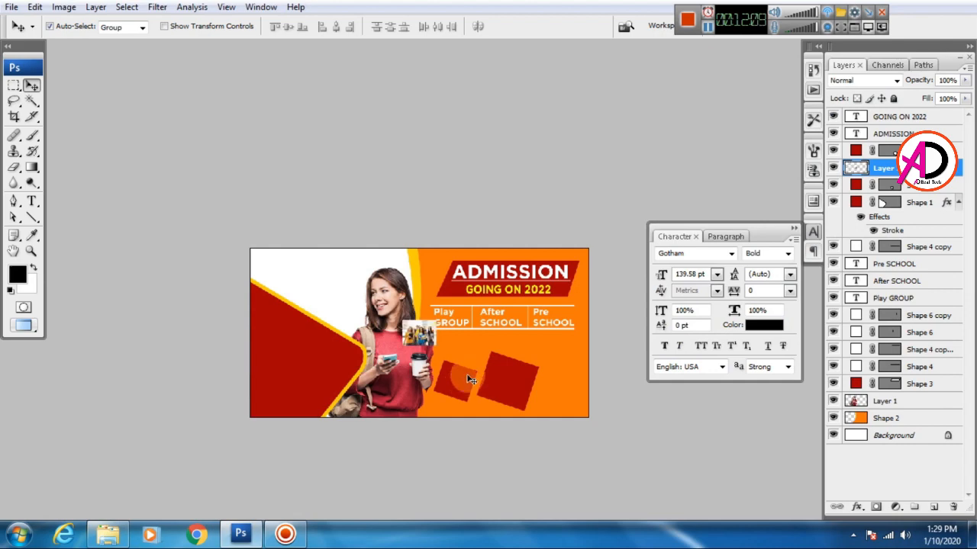
left_click_drag(421, 338, 449, 365)
Enlarge the group-student photo and position it so it covers the small red square
scroll(469, 377, "up", 3)
left_click_drag(510, 386, 489, 332)
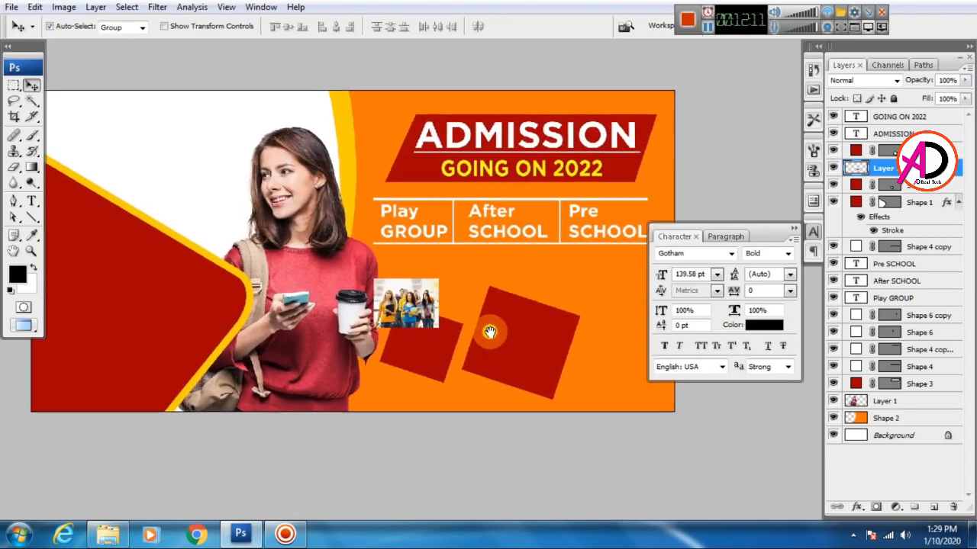
left_click_drag(415, 304, 468, 288)
key("ctrl+t")
left_click_drag(453, 338, 453, 352)
key("Return")
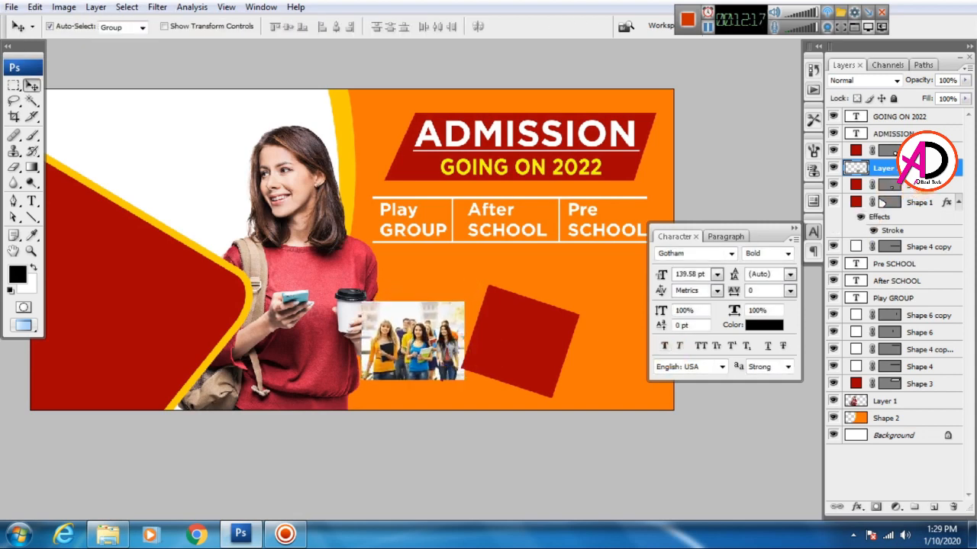
Clip the group photo to the small tilted square, then rotate it -2° and scale it to 103.5%
right_click(885, 168)
left_click(865, 320)
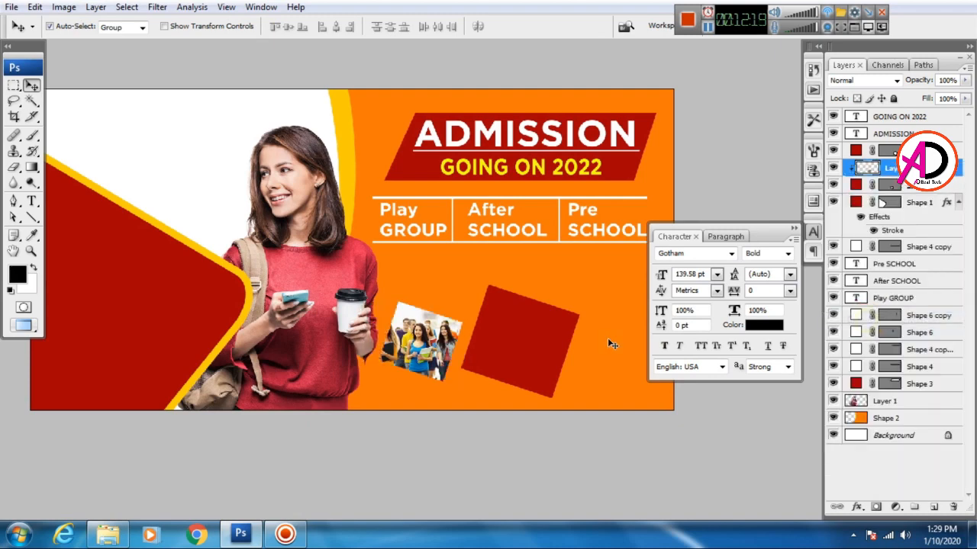
key("ctrl+t")
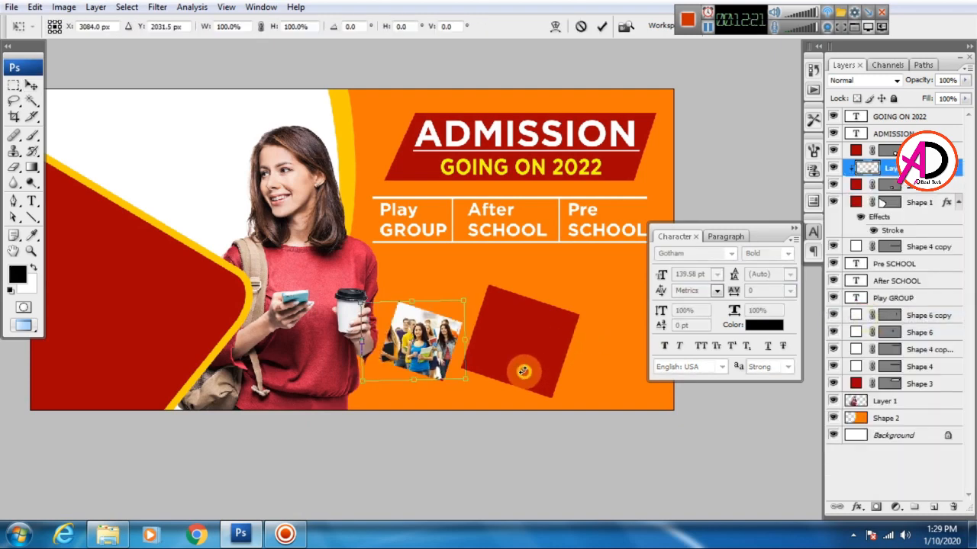
mouse_move(523, 371)
left_mouse_down()
mouse_move(521, 356)
mouse_move(522, 381)
mouse_move(523, 369)
left_mouse_up()
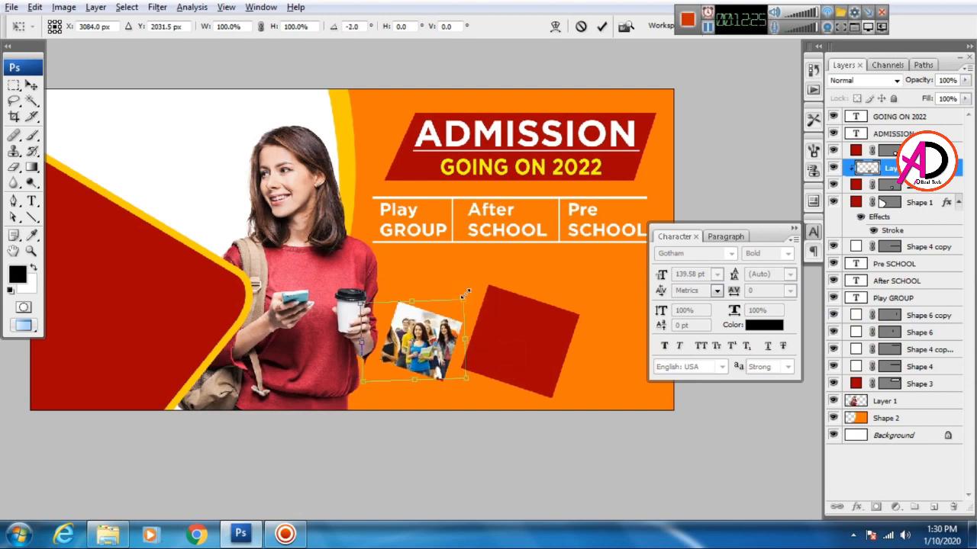
mouse_move(463, 296)
left_mouse_down()
mouse_move(456, 290)
mouse_move(471, 297)
left_mouse_up()
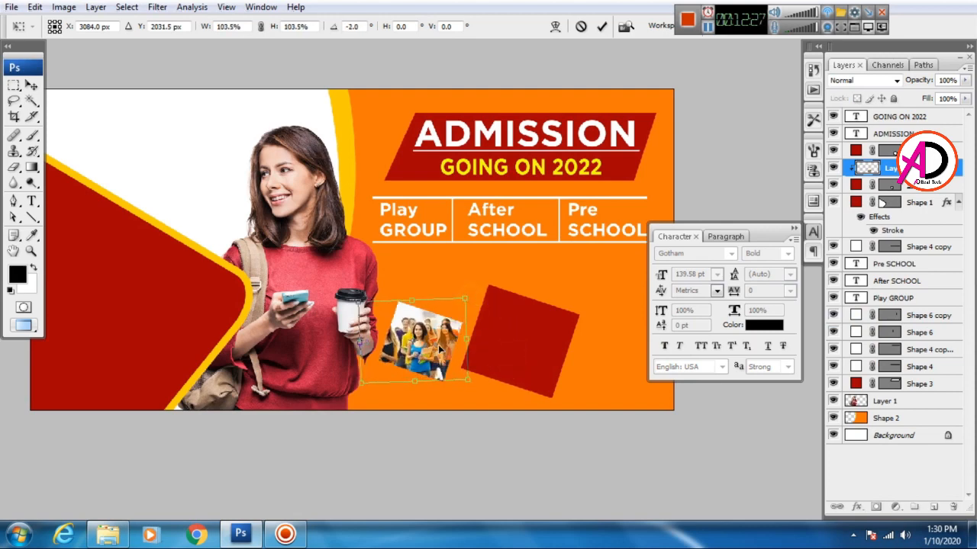
left_click_drag(440, 350, 447, 350)
key("Return")
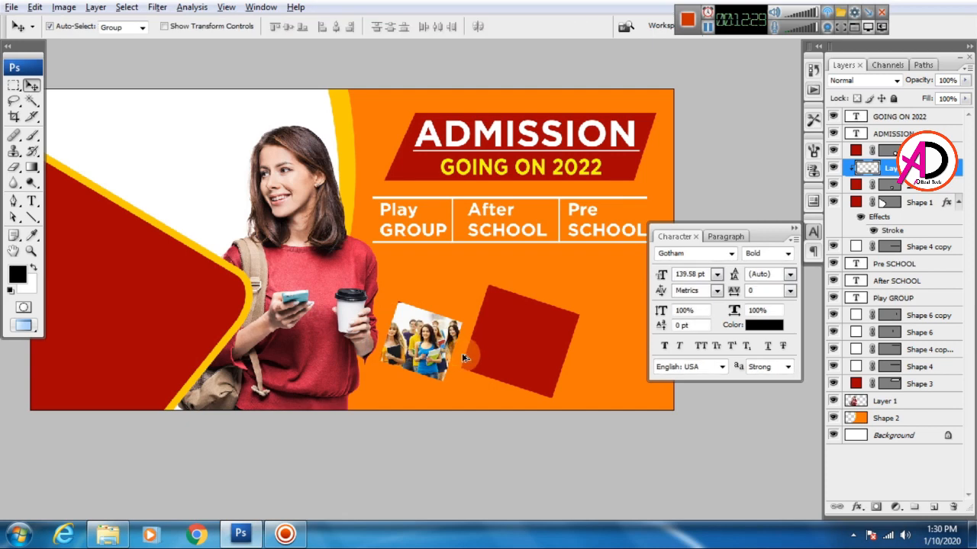
Shift the clipped photo and stretch it to 101.5% width and 103.4% height so it fills the small square
scroll(449, 350, "up", 2)
left_click_drag(460, 369, 470, 371)
key("ctrl+t")
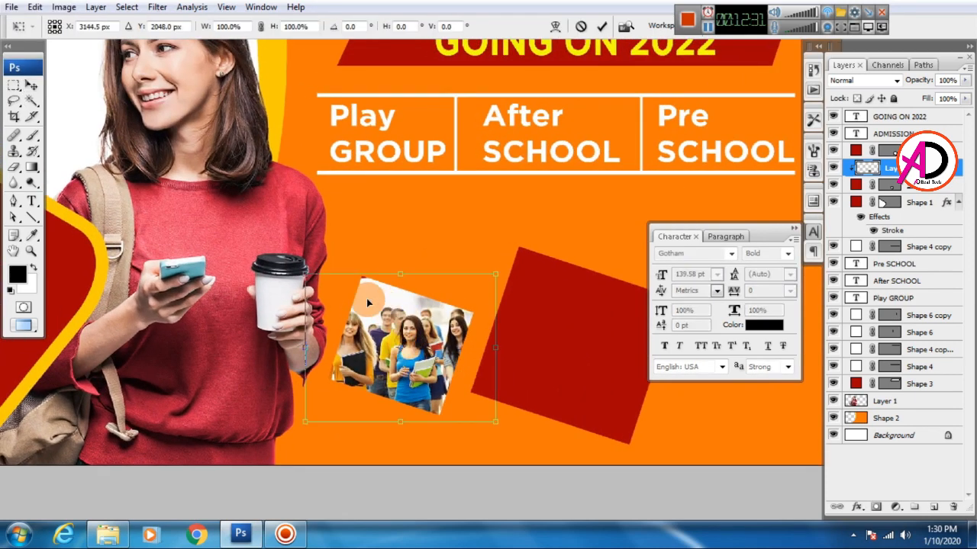
left_click_drag(306, 272, 304, 270)
key("Return")
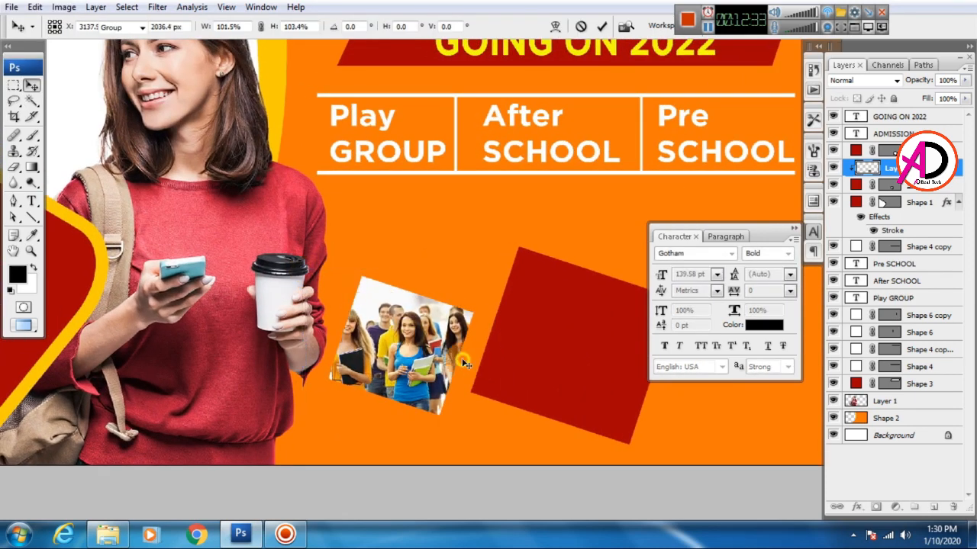
left_click_drag(489, 376, 439, 350)
Merge the clipped group photo and its small red square into a single layer
scroll(442, 354, "down", 3)
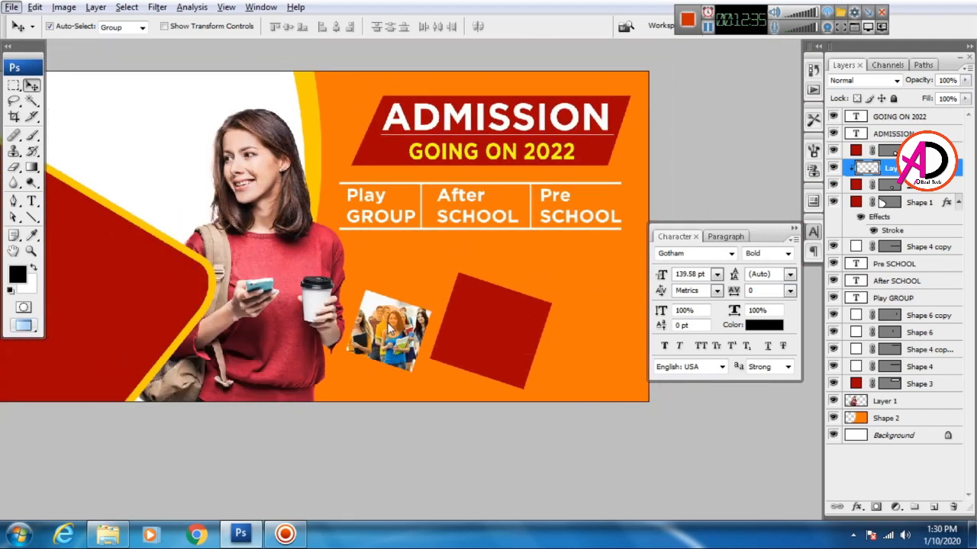
left_click(918, 189, "shift")
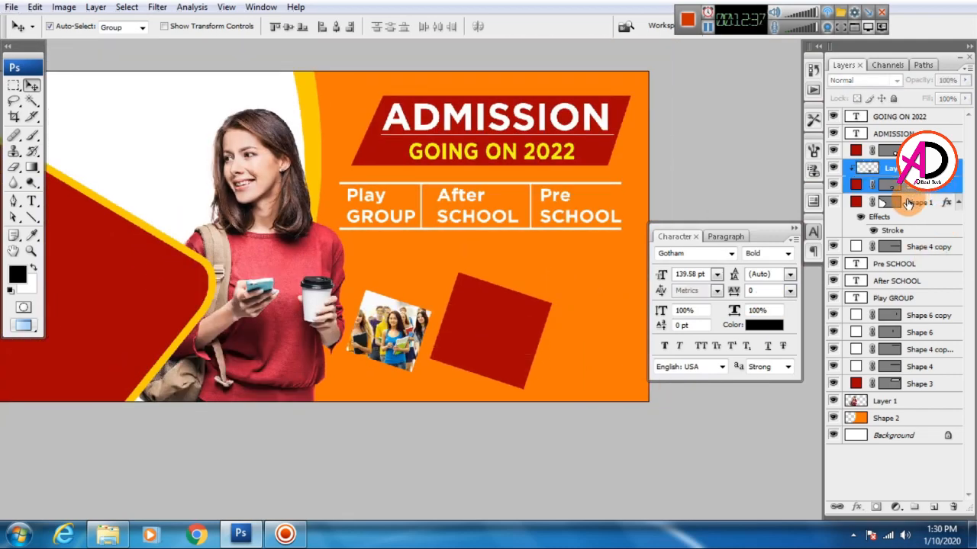
key("ctrl+e")
Duplicate the large red square, shrink the copy to about the photo's size and place it offset behind the group photo
left_click(496, 333)
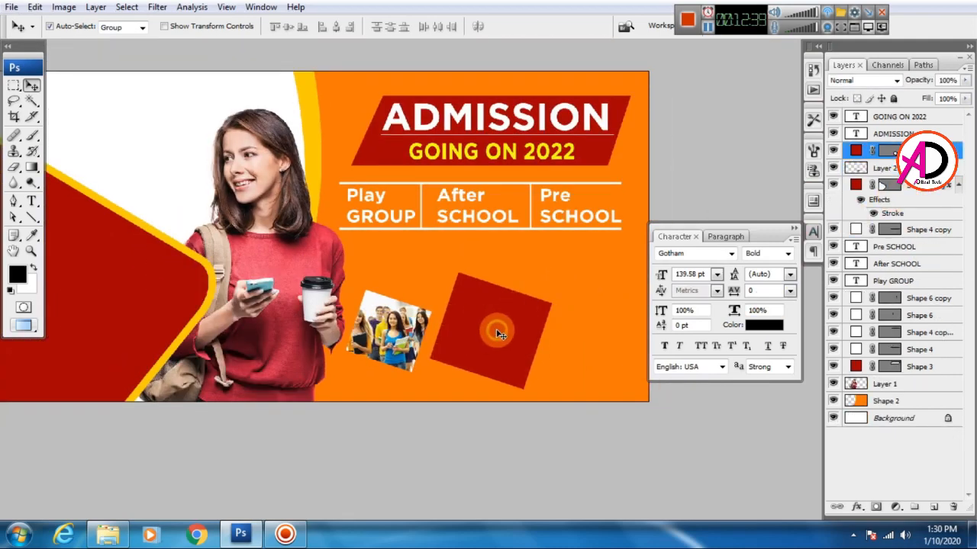
left_click_drag(495, 333, 487, 330)
key("ctrl+t")
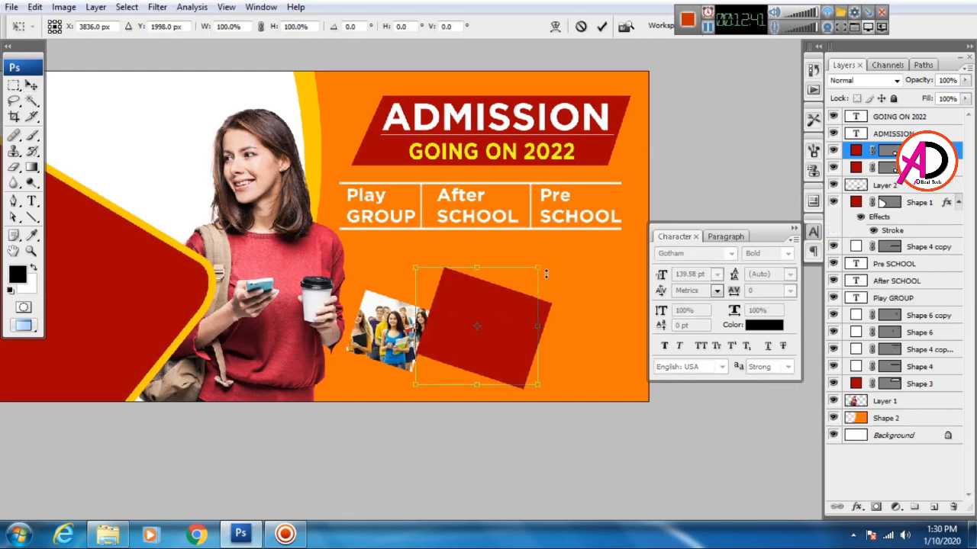
left_click_drag(543, 270, 404, 312)
key("Return")
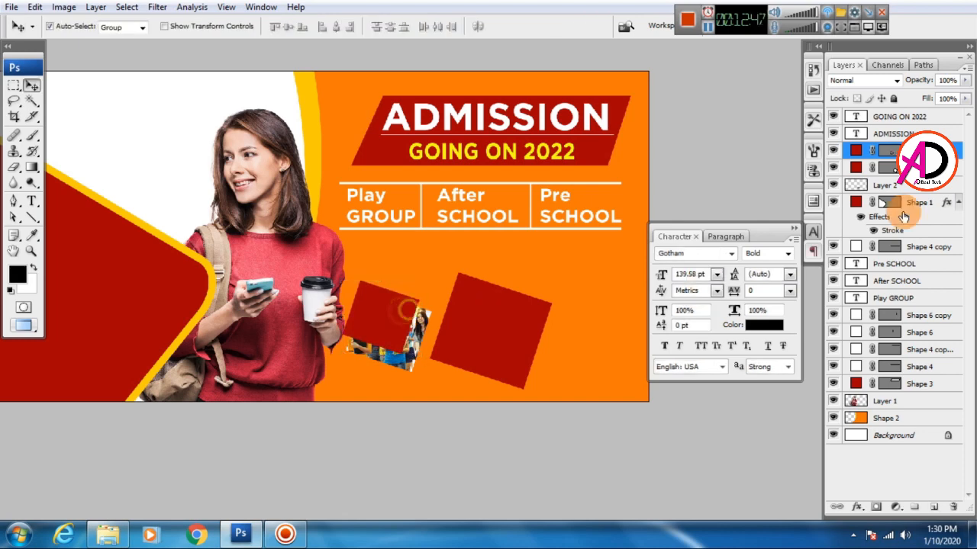
left_click_drag(922, 169, 925, 202)
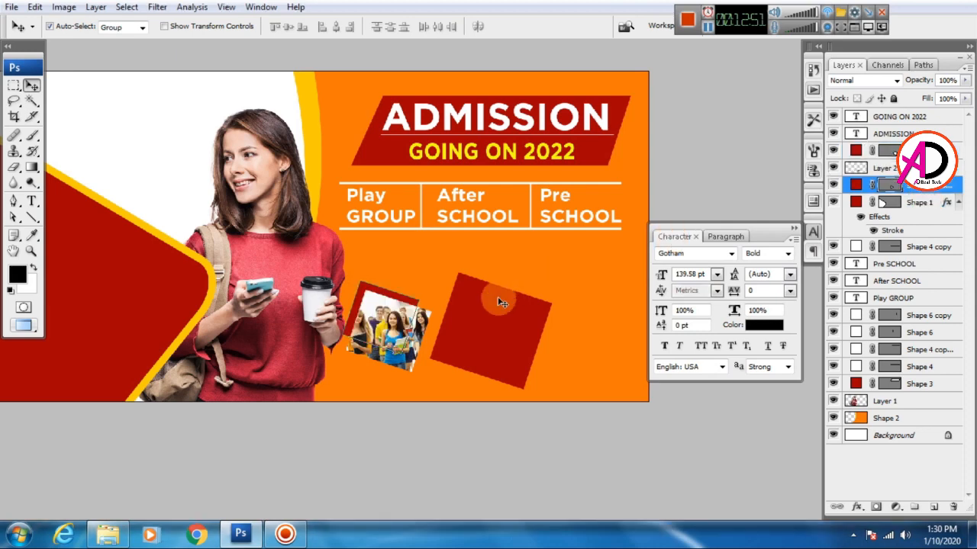
left_click(429, 309)
scroll(458, 309, "down", 2)
key("ctrl+0")
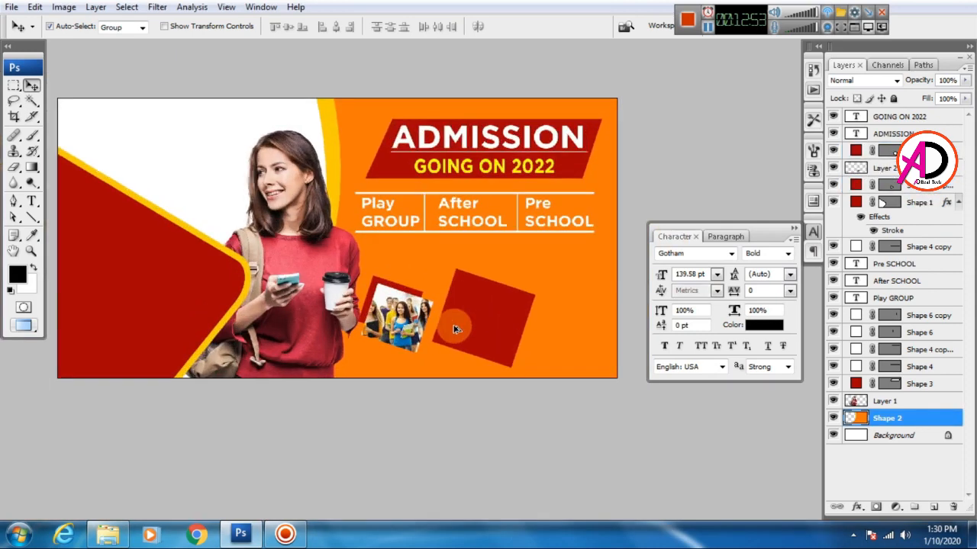
scroll(454, 330, "up", 2)
left_click(408, 272)
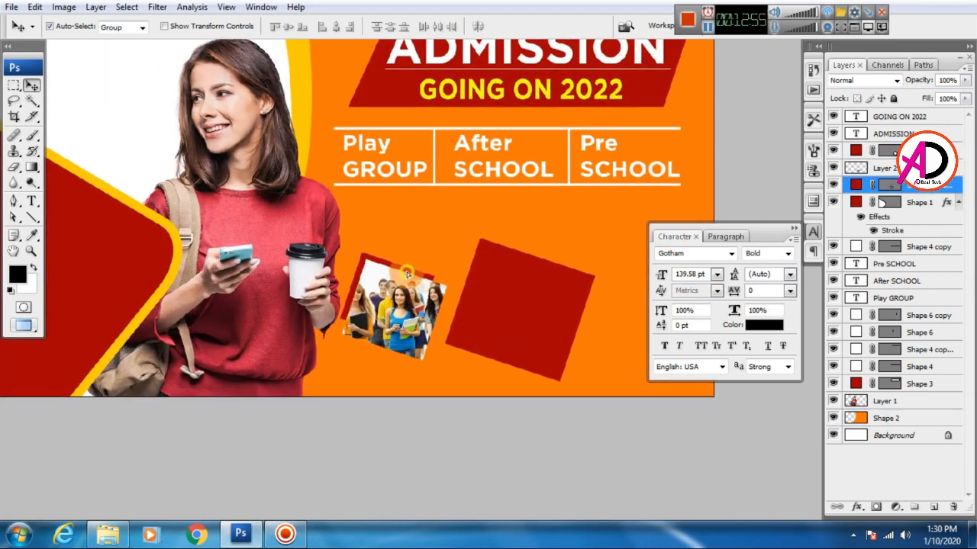
scroll(454, 269, "down", 2)
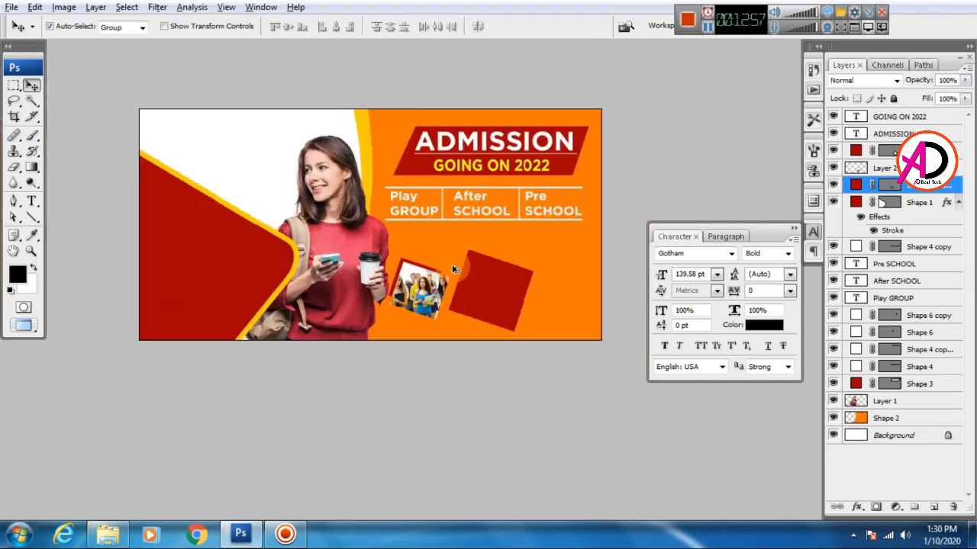
scroll(473, 313, "up", 3)
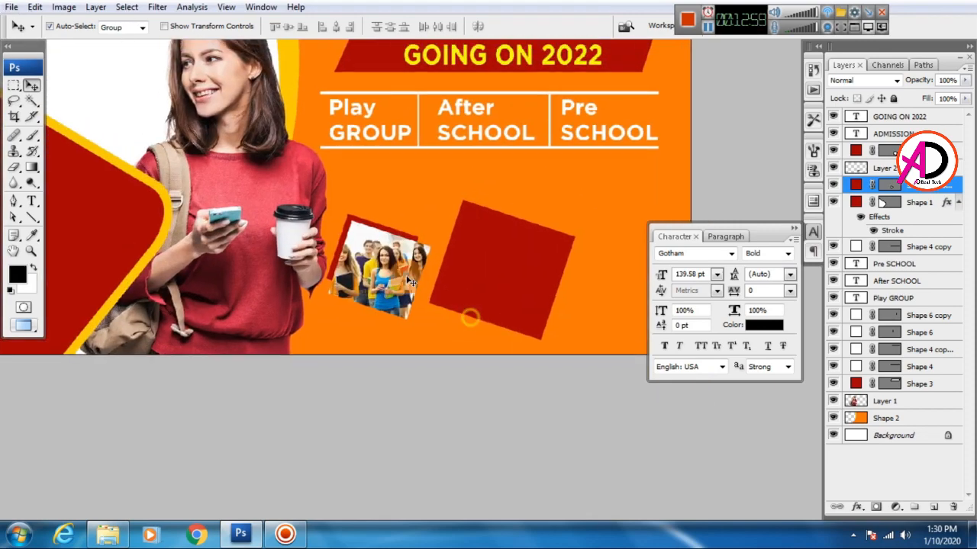
Add a white stroke positioned inside the edges of the merged group photo layer
left_click(455, 266)
left_click(856, 503)
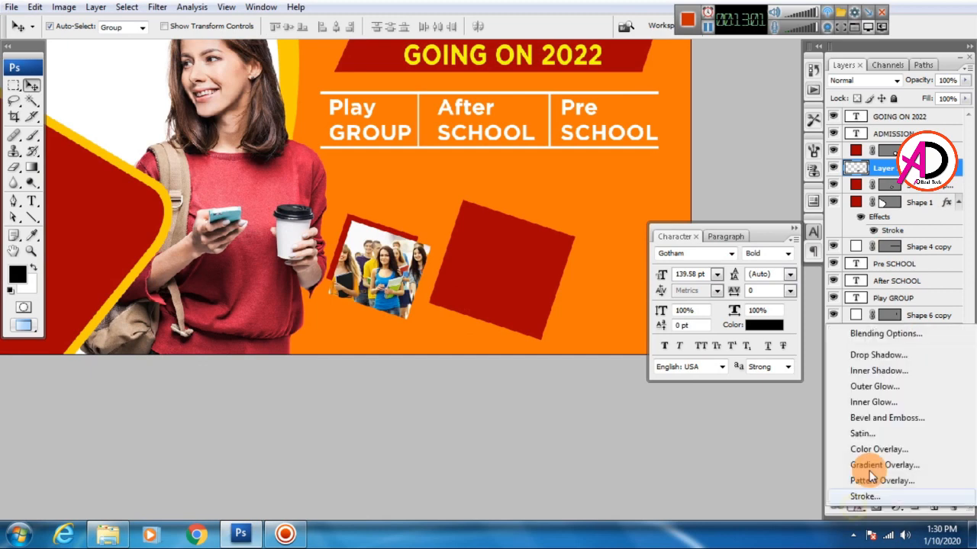
left_click(864, 494)
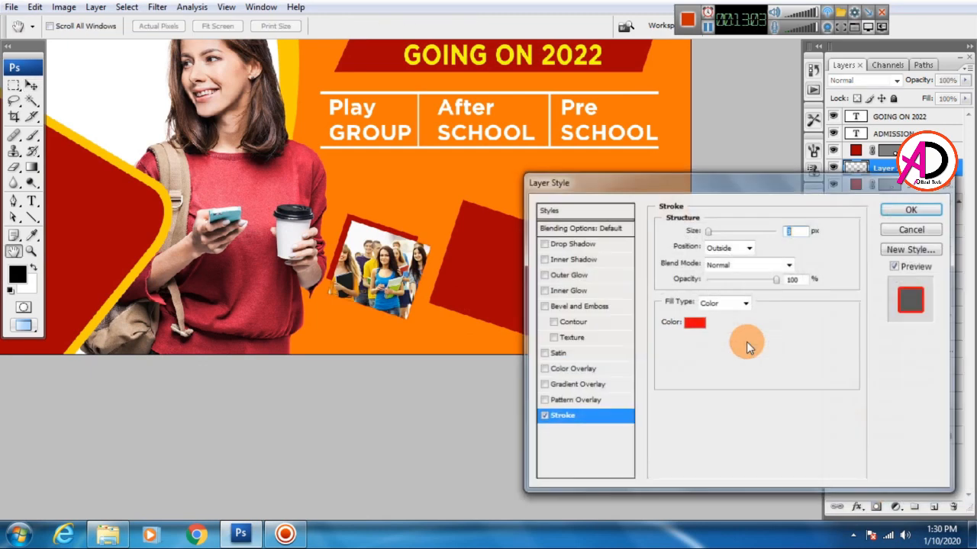
left_click(696, 322)
left_click(641, 248)
left_click(614, 198)
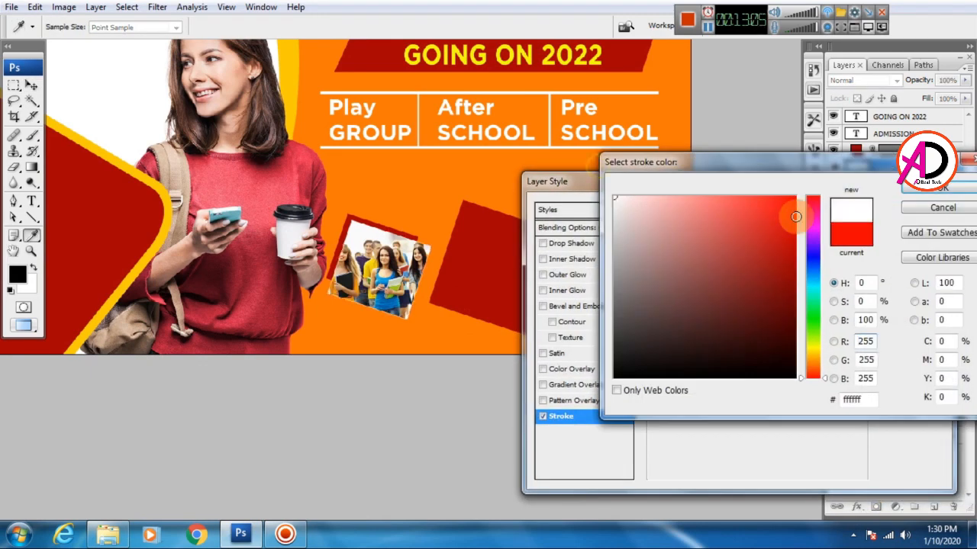
left_click(944, 191)
left_click(728, 246)
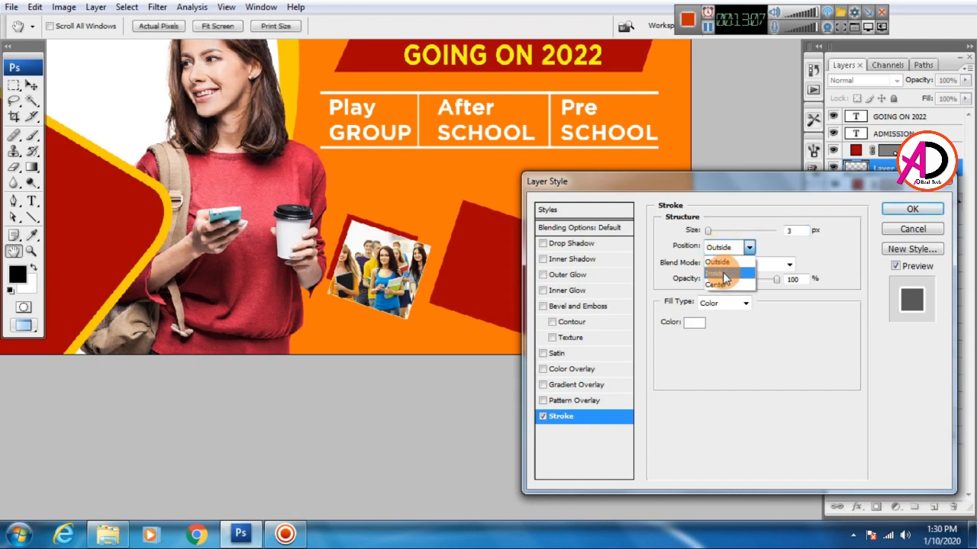
left_click(721, 273)
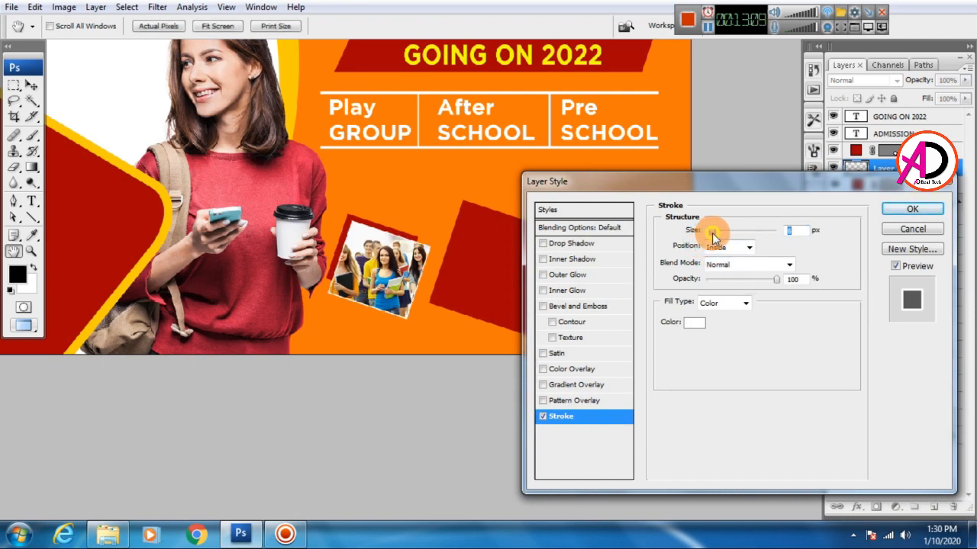
left_click(912, 209)
Open the students-collaborate-620x369 image from the Desktop folder and copy it into the banner above the large red square's layer
key("v")
key("ctrl+minus")
scroll(482, 344, "down", 3)
scroll(504, 370, "up", 5)
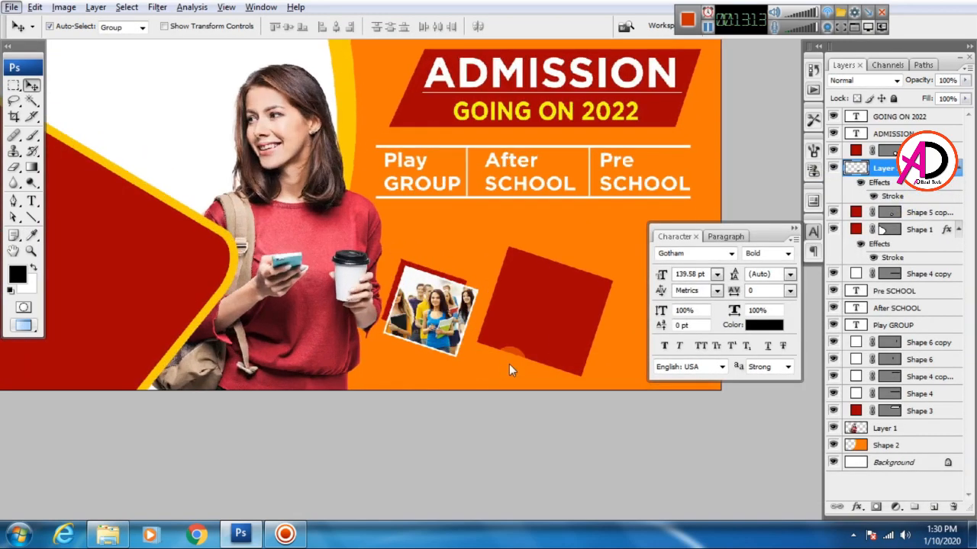
left_click_drag(512, 366, 463, 323)
scroll(479, 362, "down", 2)
scroll(479, 365, "up", 2)
left_click(466, 329)
left_click(529, 422)
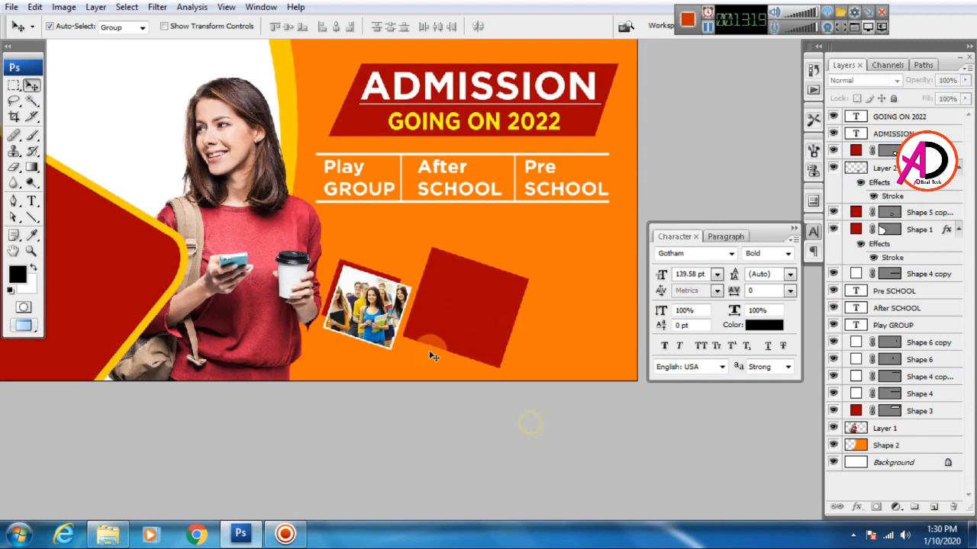
left_click(107, 534)
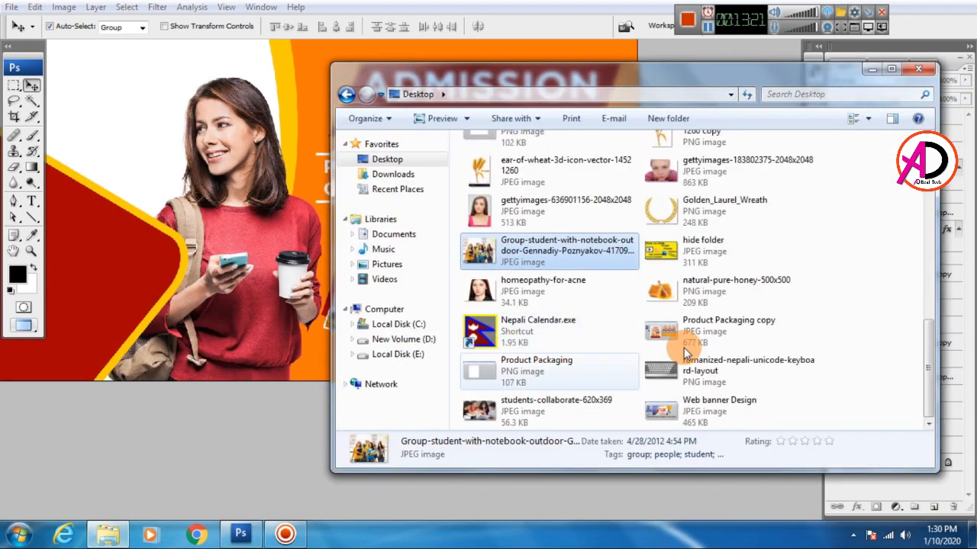
left_click_drag(520, 412, 284, 331)
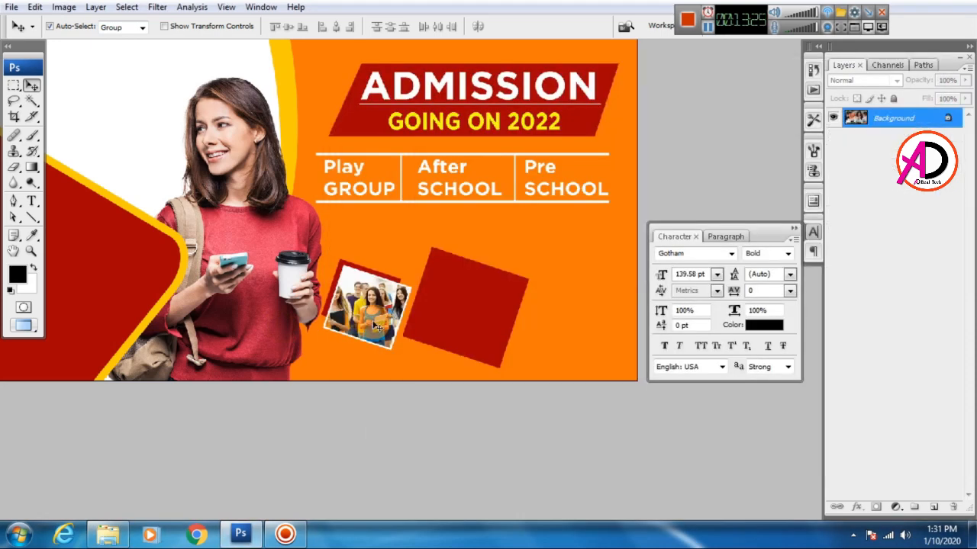
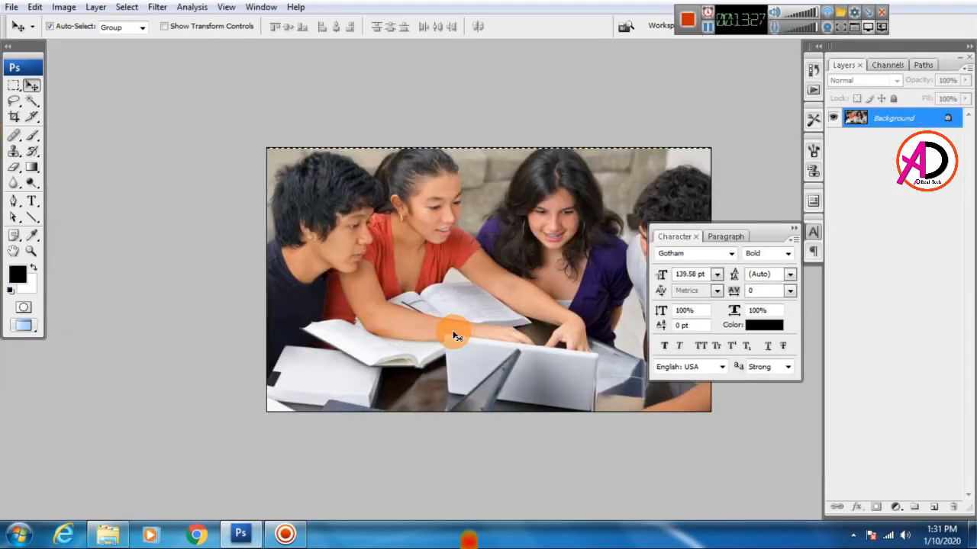
key("ctrl+Tab")
left_click(462, 317)
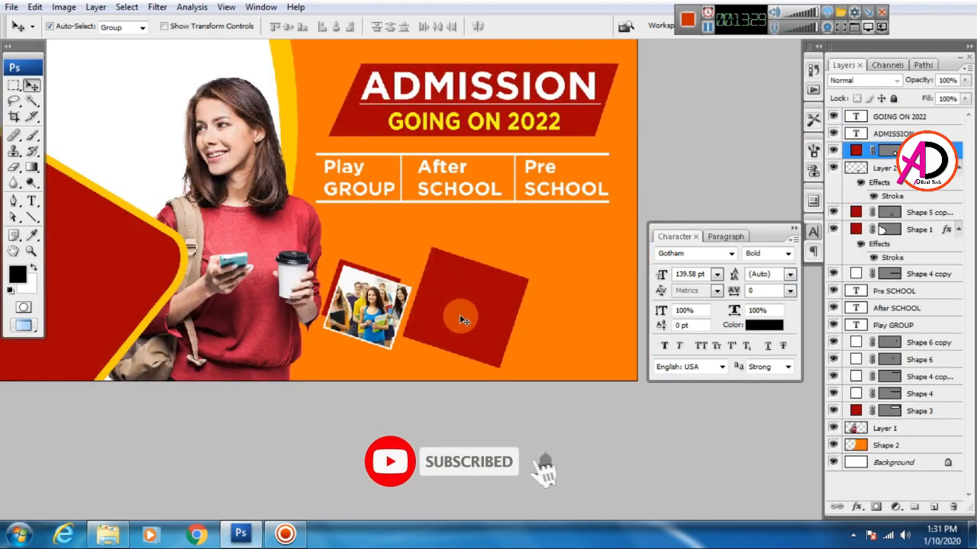
key("ctrl+v")
Move the pasted study photo over the large red square, scale it to 230% and rotate it 13.5°
left_click_drag(342, 219, 526, 283)
key("ctrl+t")
left_click_drag(579, 327, 582, 358)
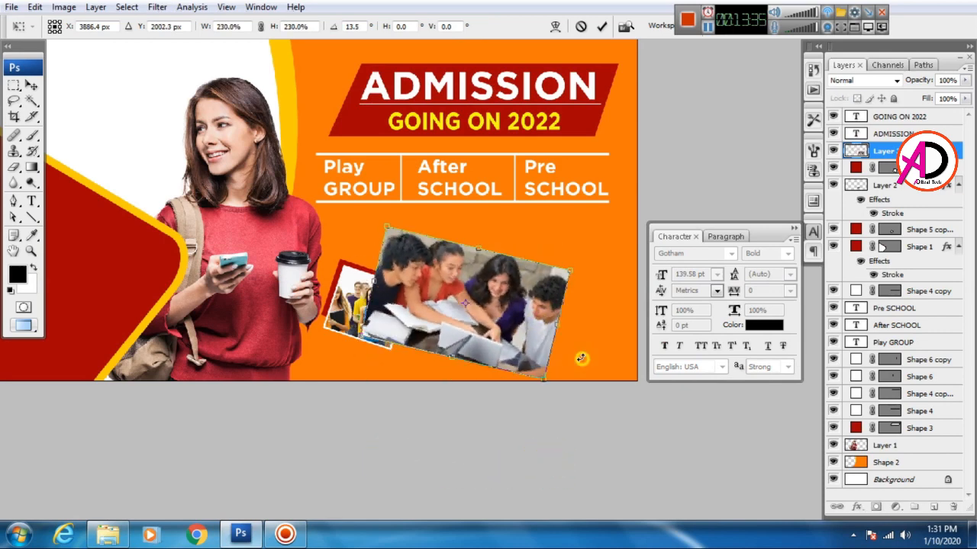
double_click(521, 332)
Clip the study photo to the large red square, then scale it to 83.3% and rotate it 4.9° to fill the square
right_click(888, 151)
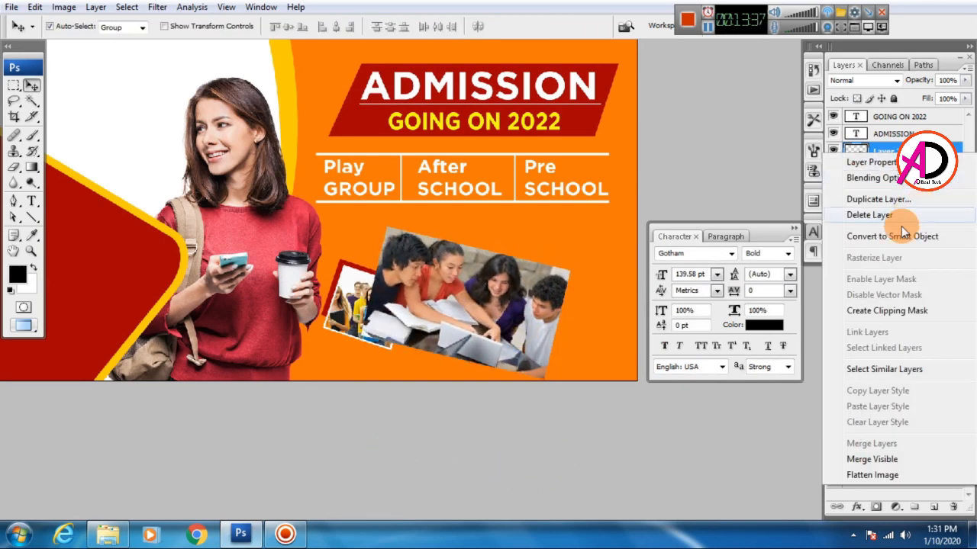
left_click(892, 311)
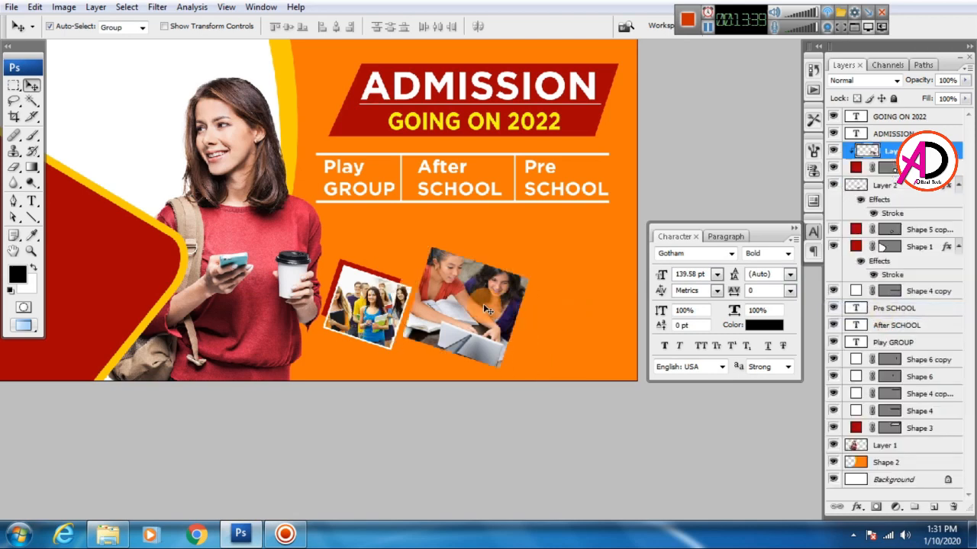
key("ctrl+t")
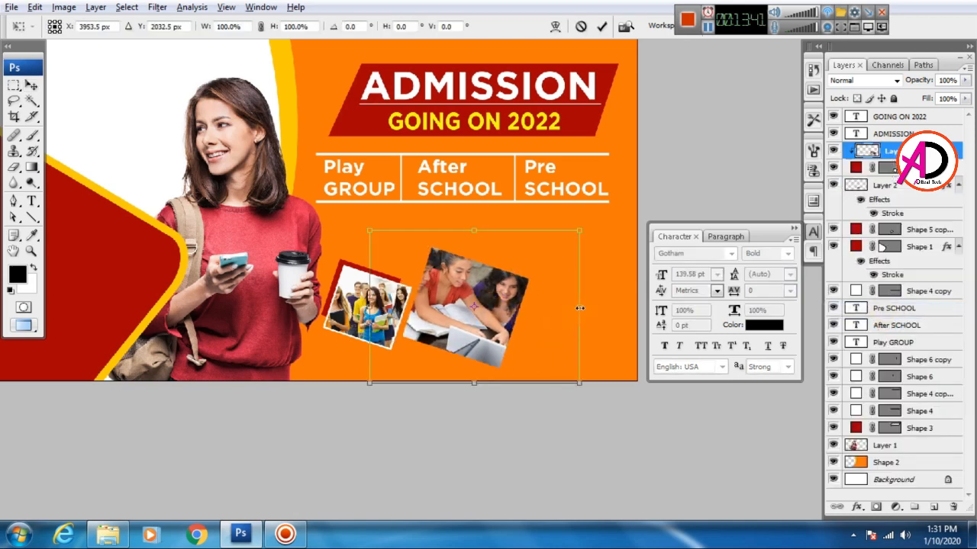
left_click_drag(581, 228, 568, 239)
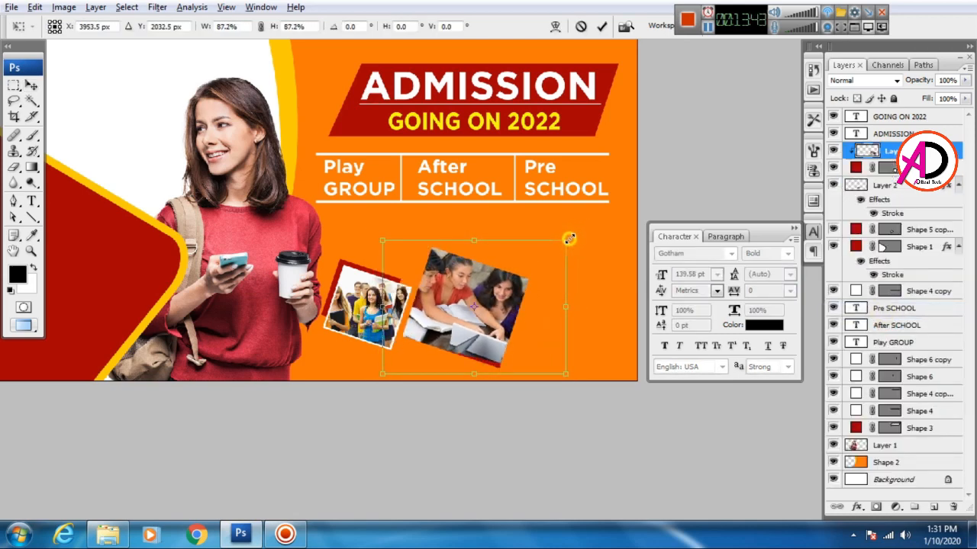
left_click_drag(585, 358, 597, 373)
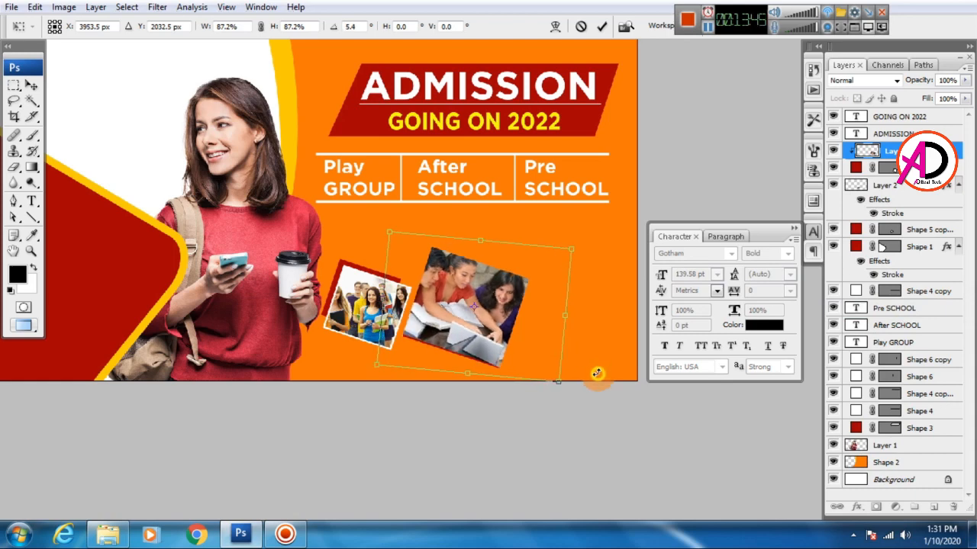
left_click_drag(571, 249, 561, 255)
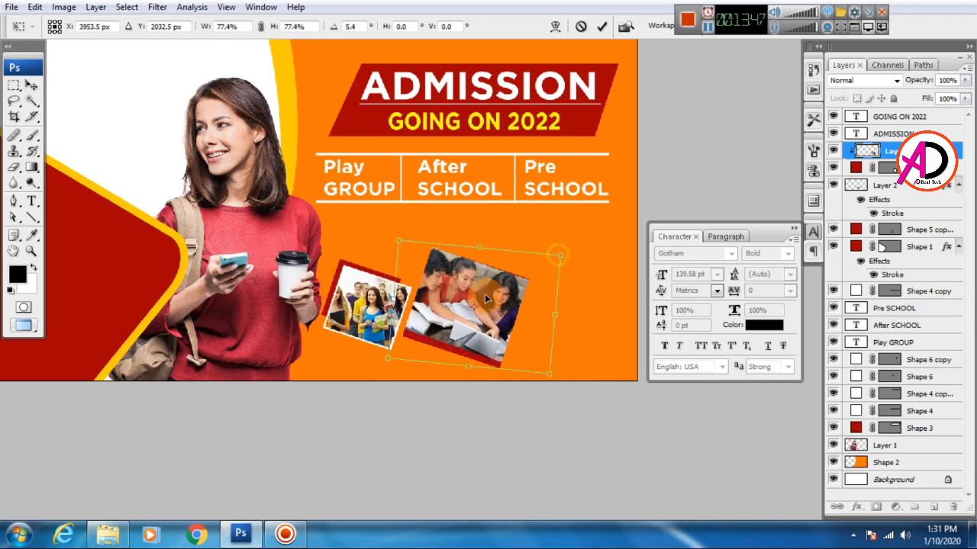
left_click_drag(490, 326, 488, 327)
mouse_move(579, 334)
left_mouse_down()
mouse_move(580, 325)
mouse_move(577, 333)
left_mouse_up()
left_click_drag(560, 268, 567, 258)
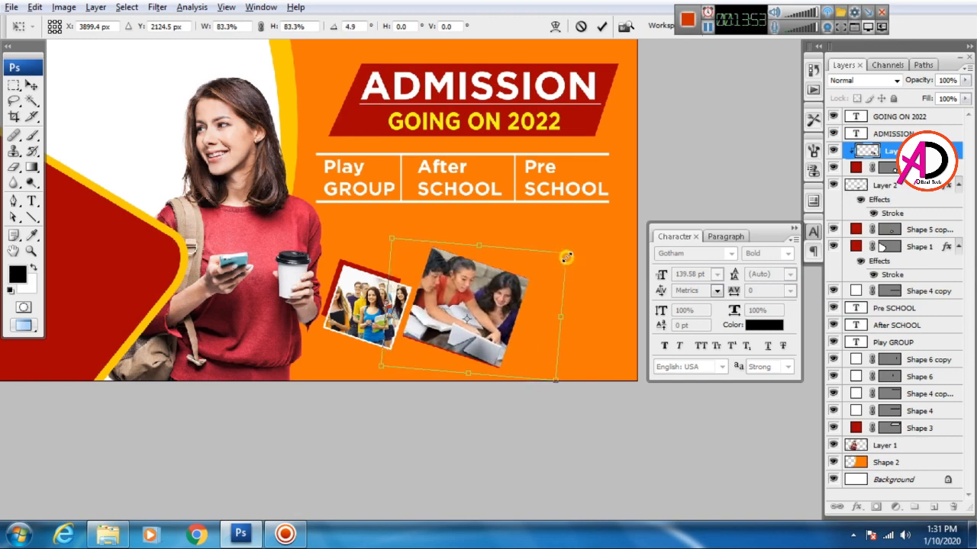
key("Return")
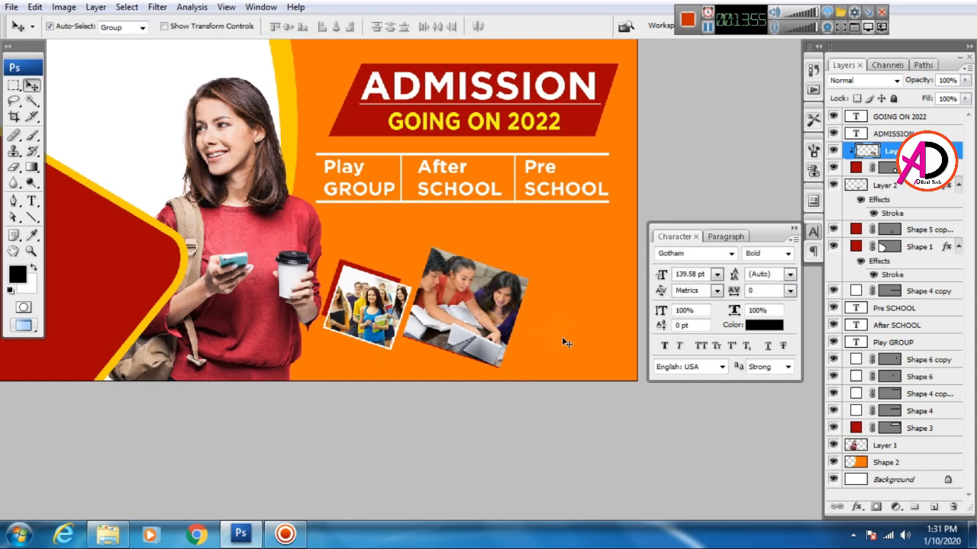
Merge the clipped study photo and its large red square into a single layer
scroll(542, 316, "down", 4)
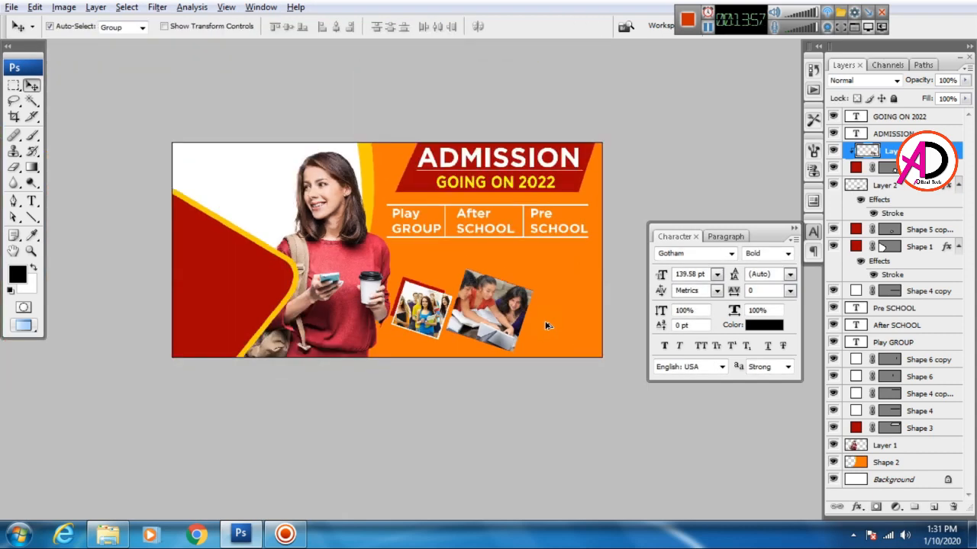
scroll(547, 325, "up", 3)
left_click_drag(599, 357, 593, 357)
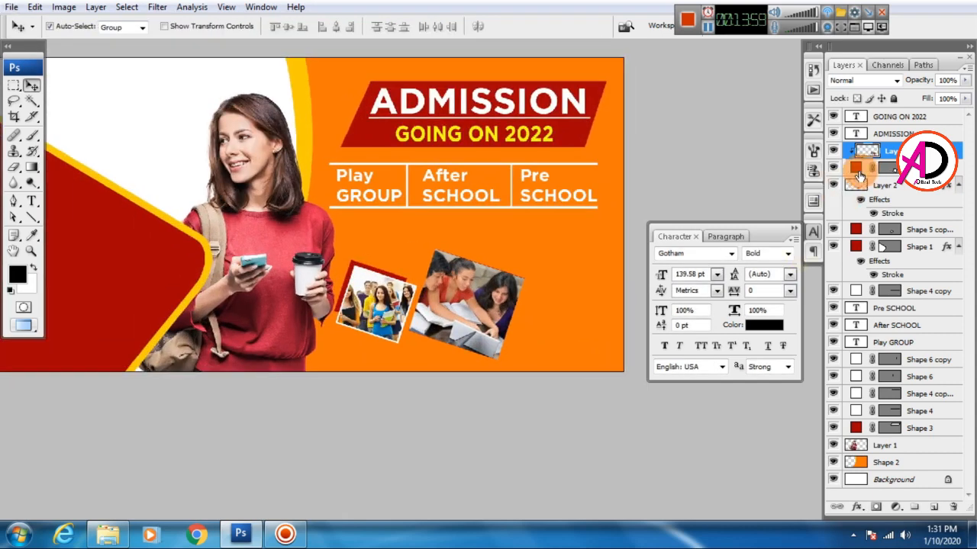
left_click(859, 174, "shift")
key("ctrl+e")
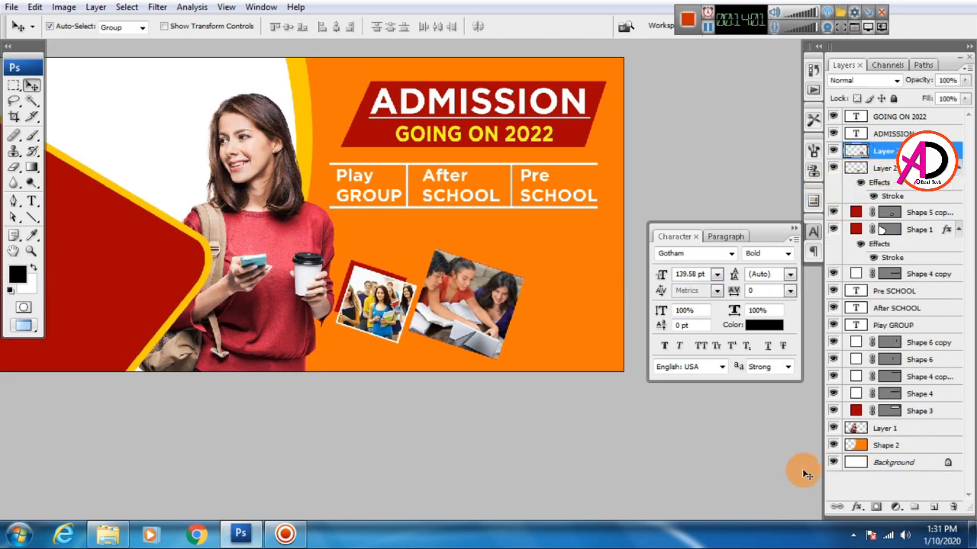
Add a 9 px white stroke positioned inside the edges of the merged study photo layer
left_click(856, 507)
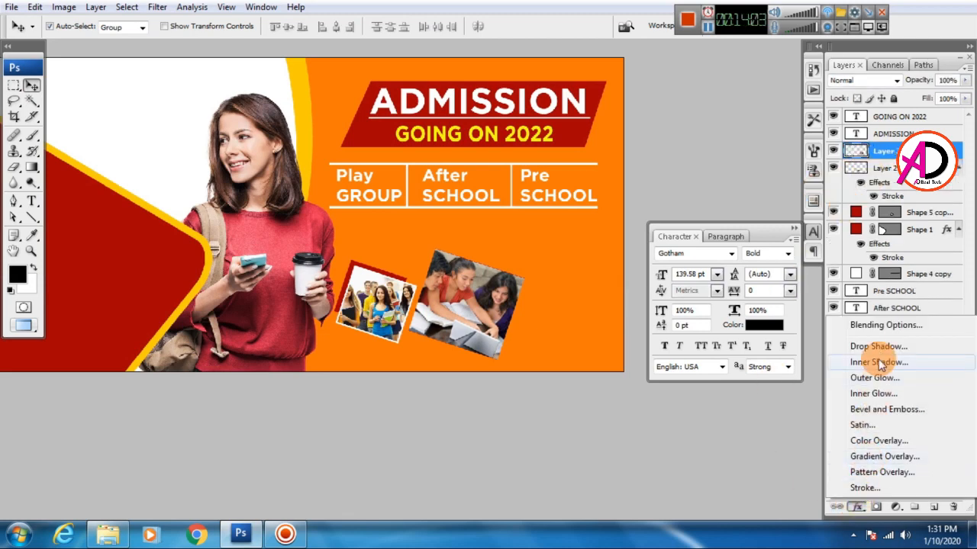
left_click(865, 487)
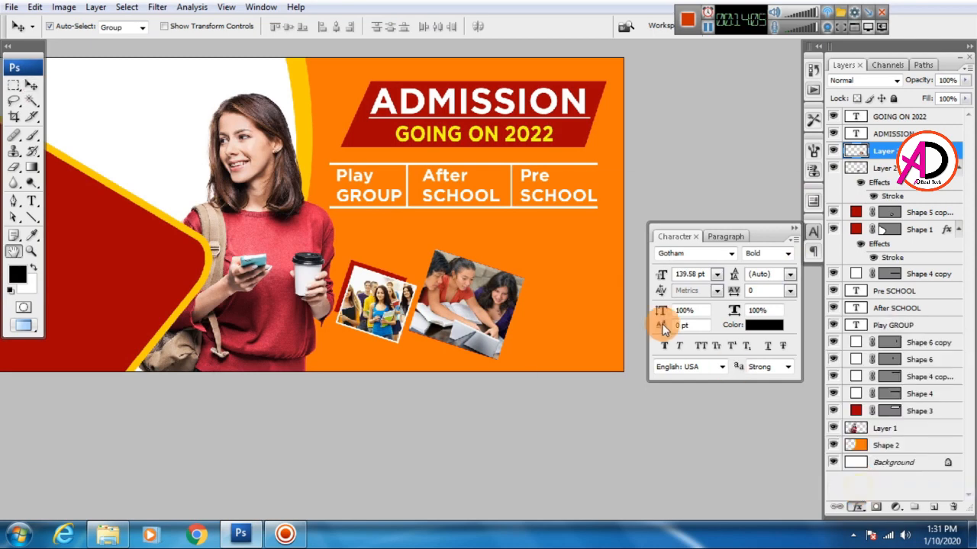
left_click(694, 324)
left_click(618, 187)
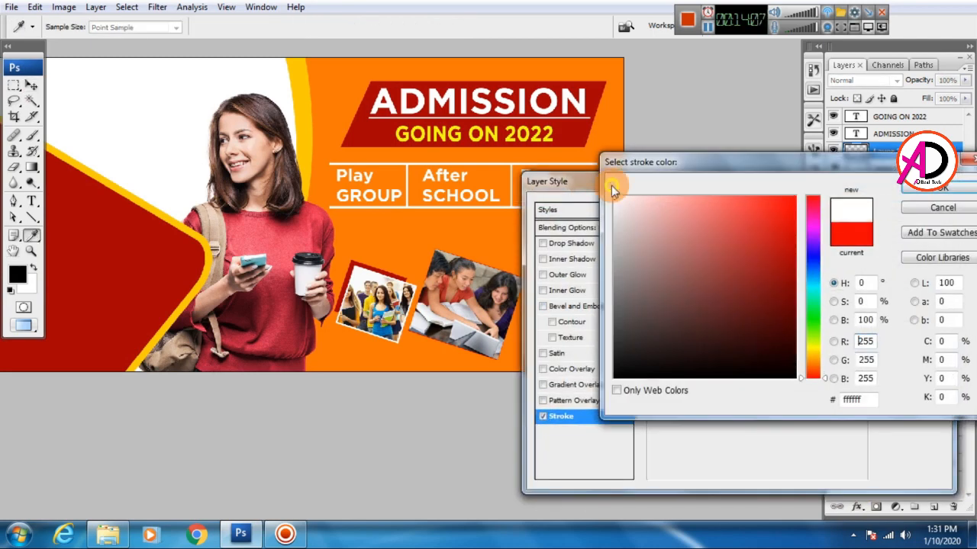
left_click(904, 210)
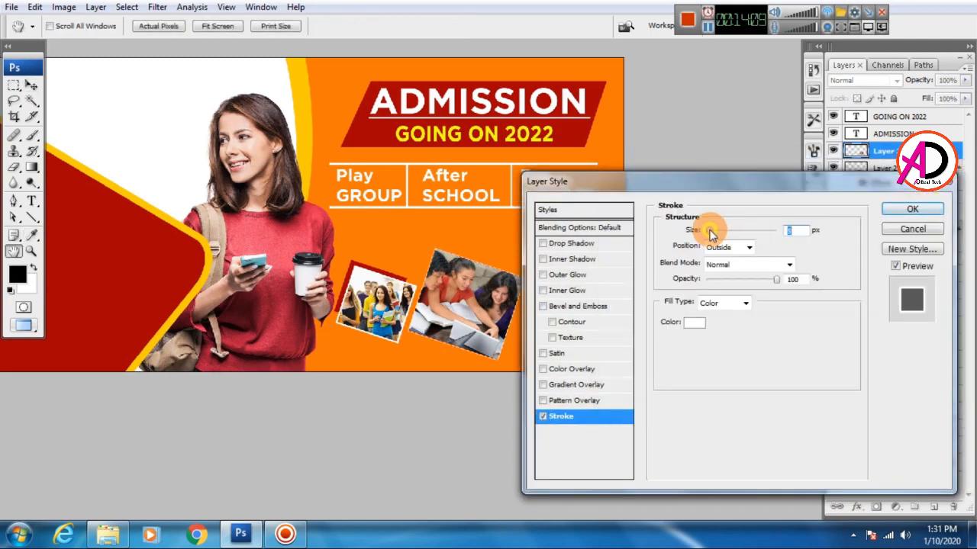
left_click_drag(713, 231, 712, 231)
left_click(713, 249)
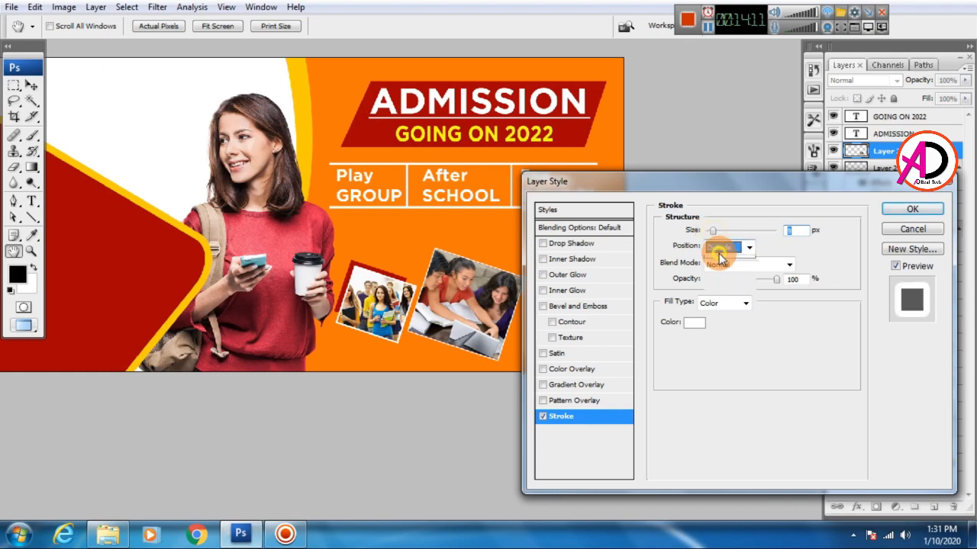
left_click(717, 273)
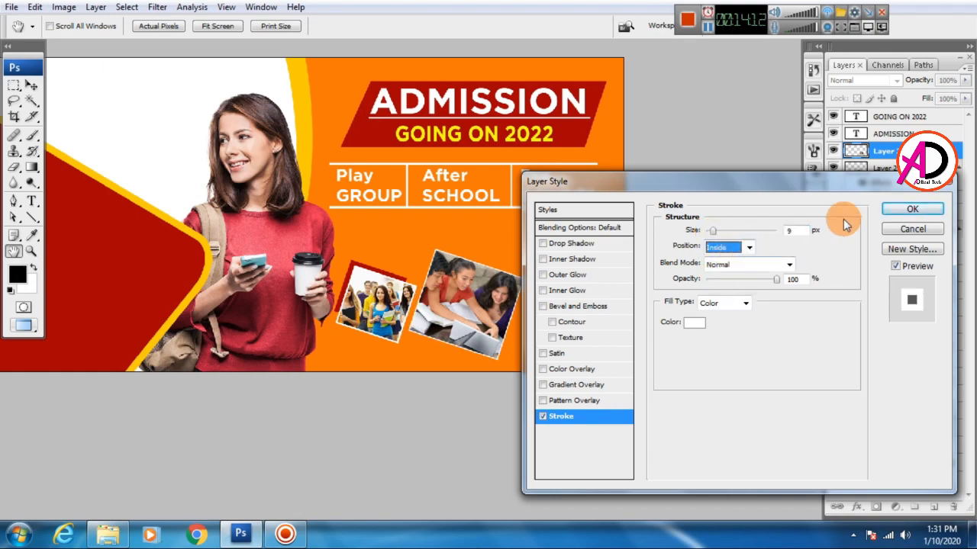
left_click(908, 210)
Duplicate the red backing square behind the group photo and move the copy behind the study photo
scroll(525, 338, "up", 2)
scroll(525, 342, "down", 2)
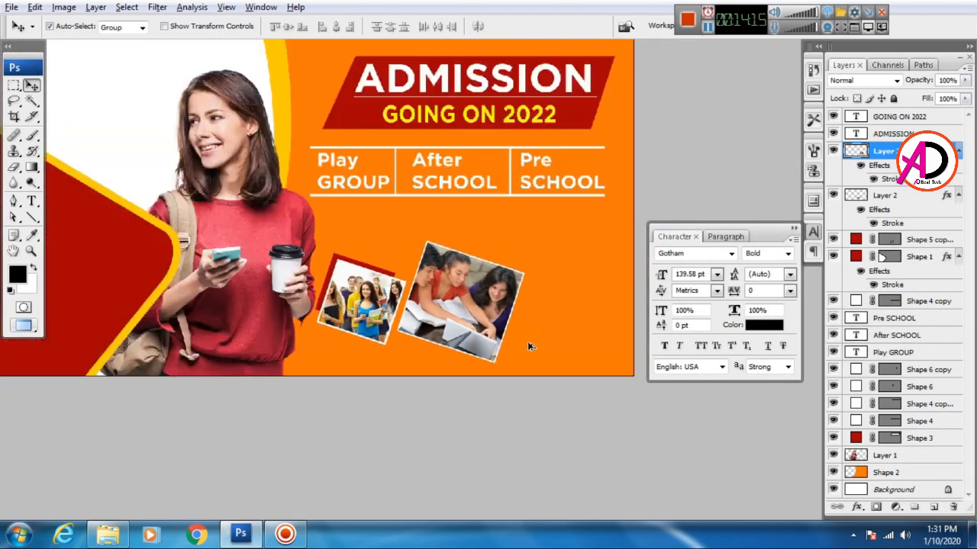
left_click(390, 275)
left_click_drag(390, 274, 490, 274)
Scale the copied red backing square to 124.4% and shift it so a red edge shows beside the study photo
key("ctrl+t")
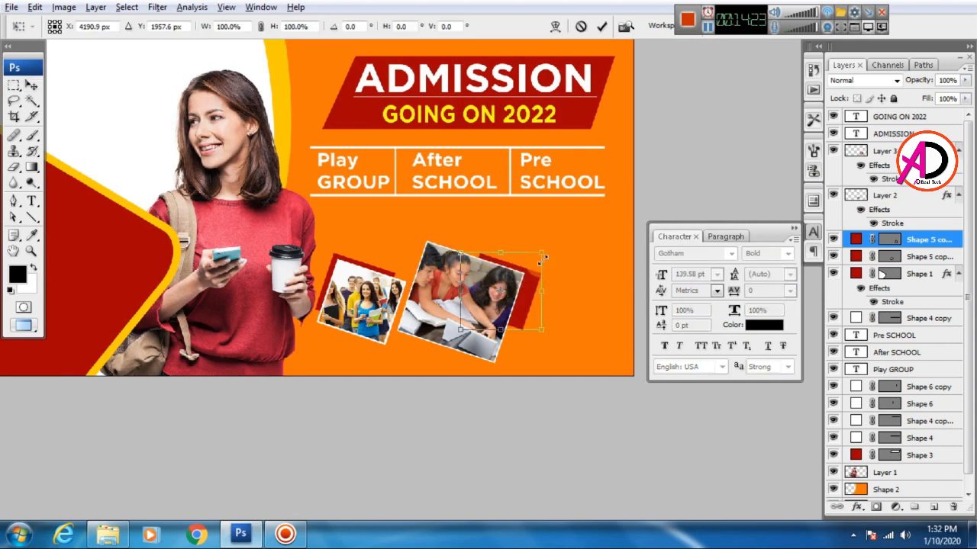
left_click_drag(543, 253, 547, 242)
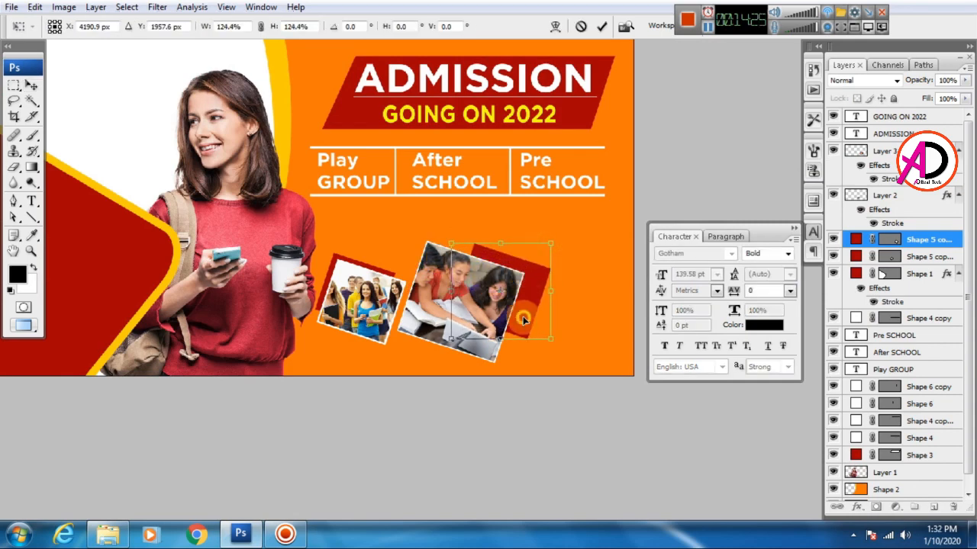
left_click_drag(519, 321, 510, 321)
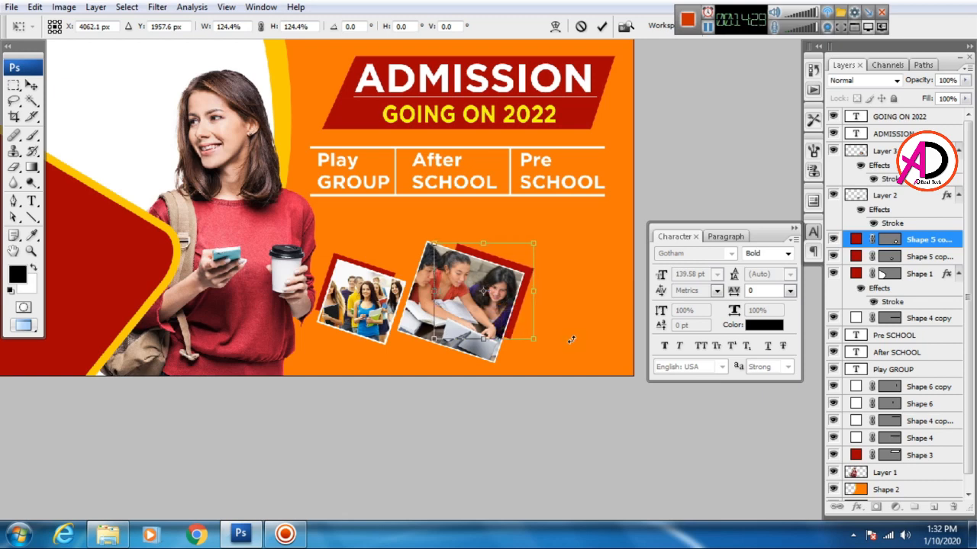
key("Return")
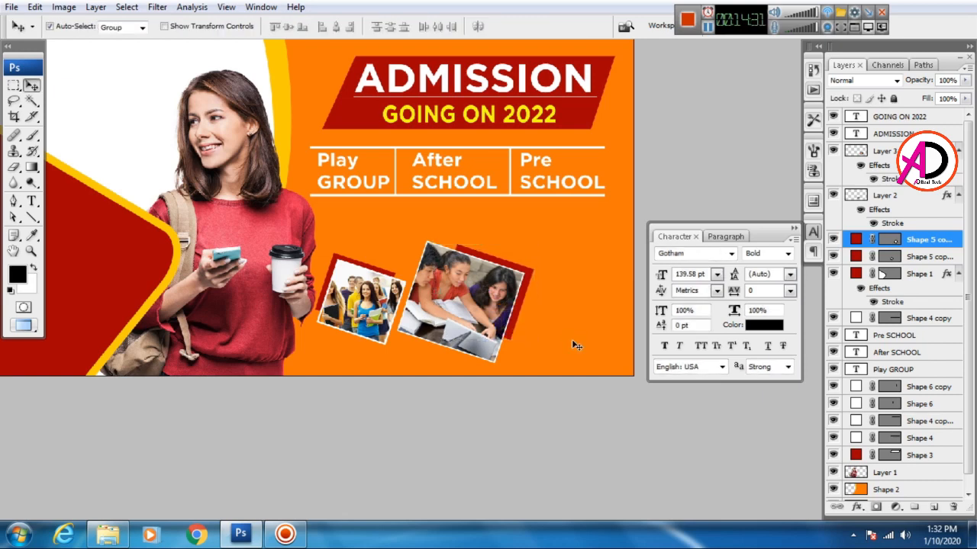
key("ctrl+minus")
key("ctrl+minus")
key("ctrl+minus")
key("ctrl+minus")
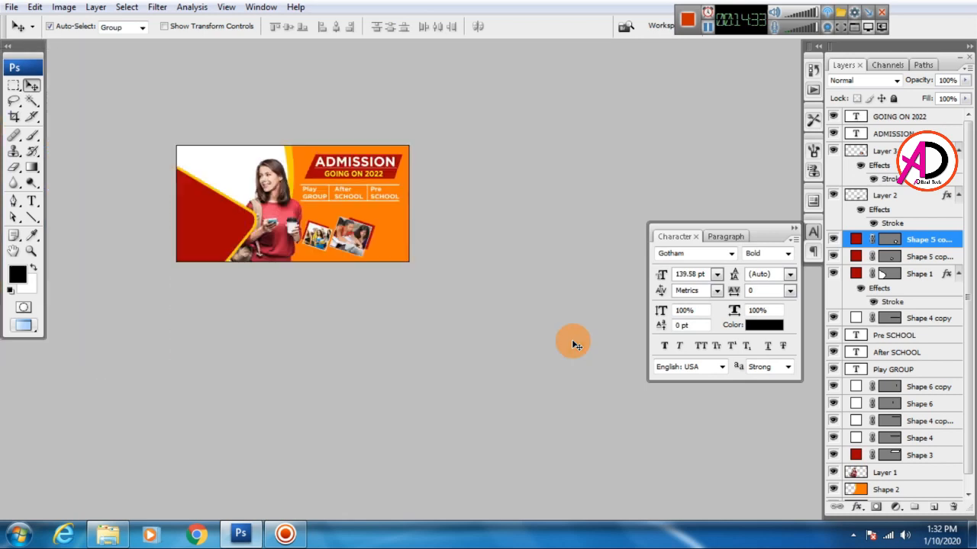
Add the text "Register Now" in Gotham Bold 200 pt on the red angular shape beside the woman
key("ctrl+plus")
key("ctrl+plus")
left_click_drag(358, 309, 501, 402)
key("ctrl+plus")
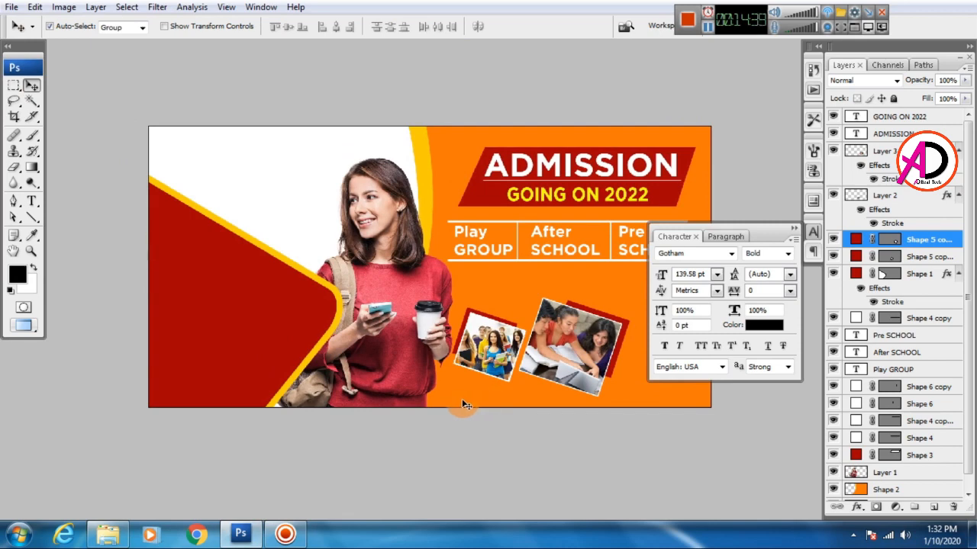
left_click_drag(356, 404, 448, 393)
key("ctrl+plus")
left_click(31, 201)
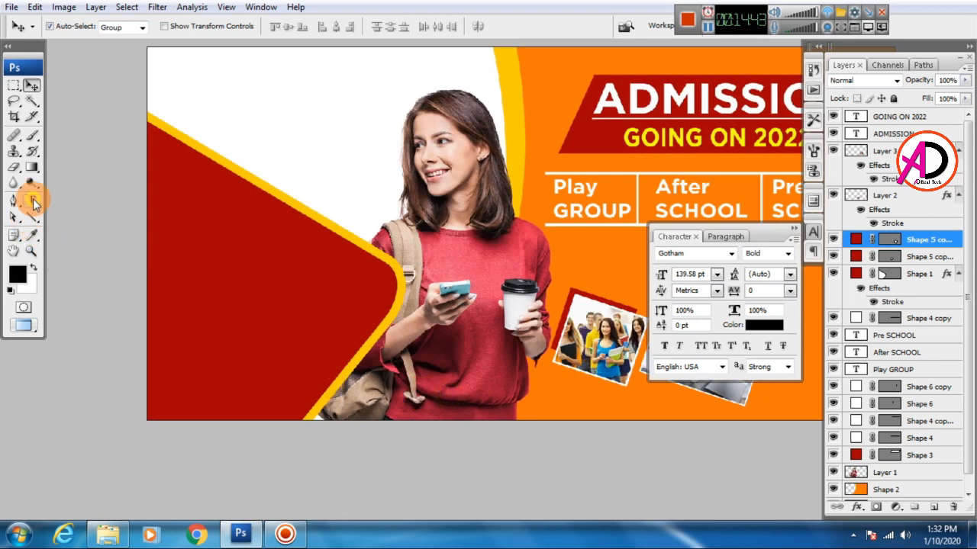
left_click(208, 297)
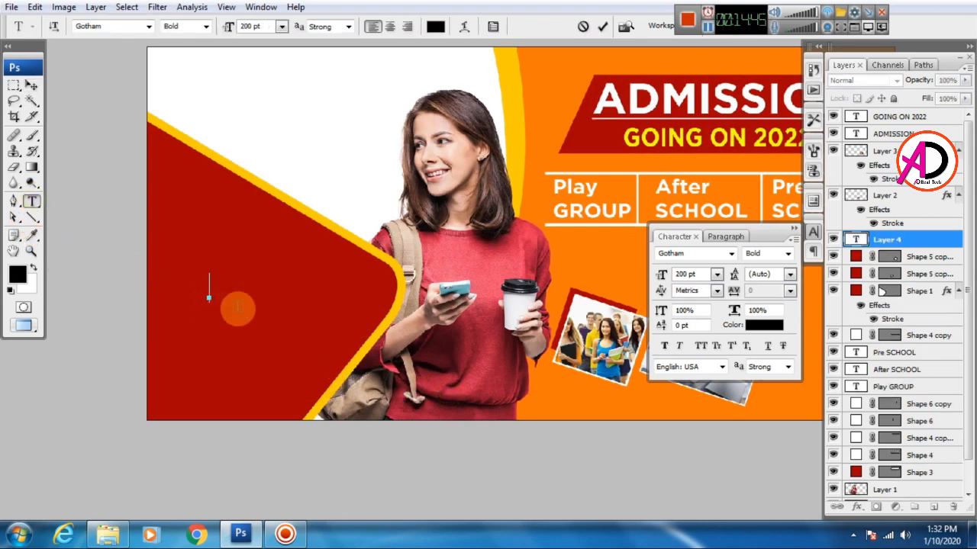
type("Register Now")
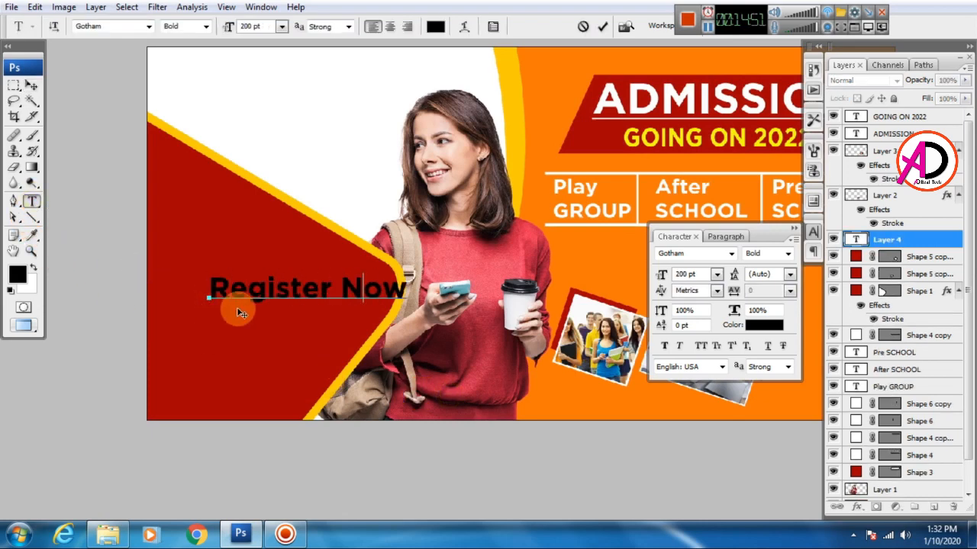
key("ctrl+Return")
Scale the Register Now text to 69.8% and position it inside the red shape
key("v")
key("ctrl+t")
mouse_move(210, 275)
left_mouse_down()
mouse_move(239, 280)
mouse_move(220, 267)
left_mouse_up()
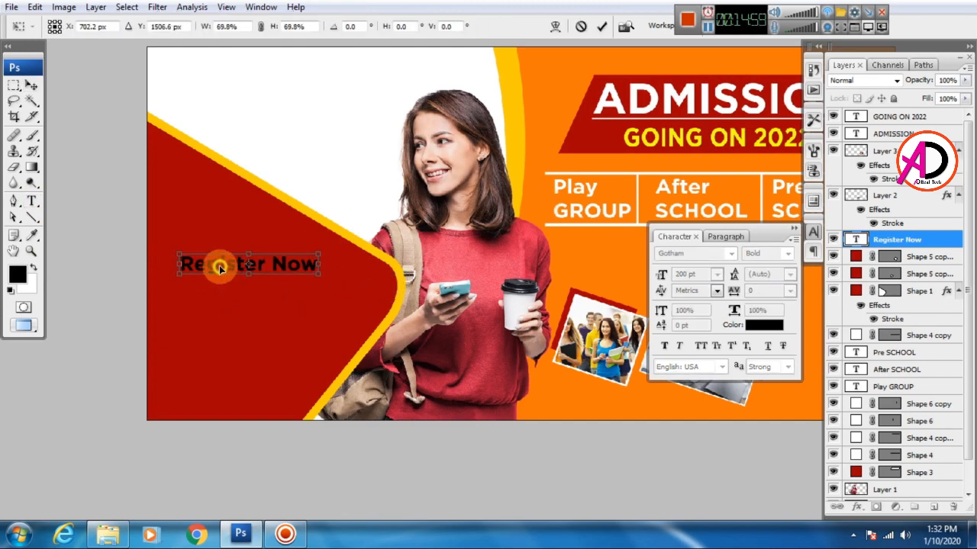
key("Return")
Recolour the Register Now text white
left_click(763, 325)
left_click(613, 201)
key("Return")
Draw a wide rounded rectangle with a 200 px corner radius directly beneath the Register Now text
scroll(349, 359, "down", 1)
left_click_drag(385, 371, 393, 379)
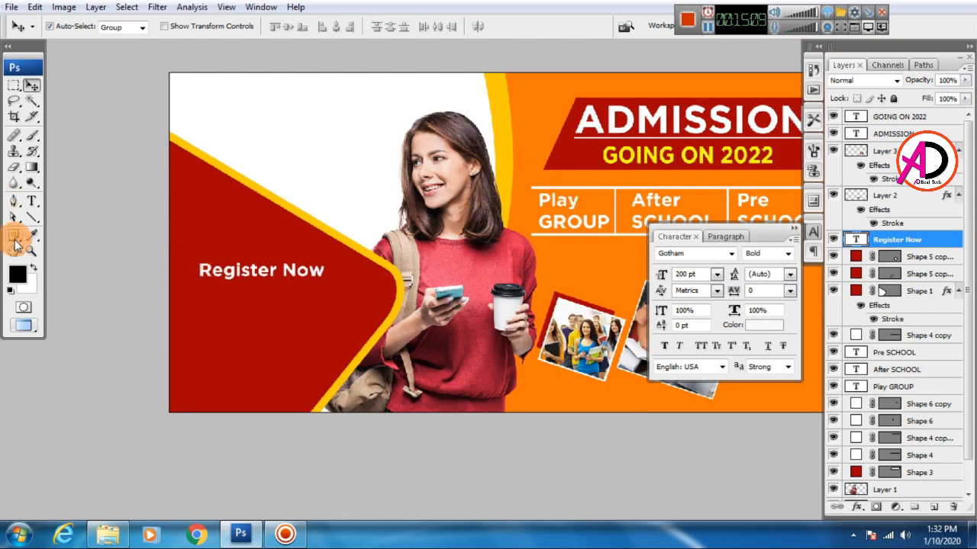
left_click(32, 217)
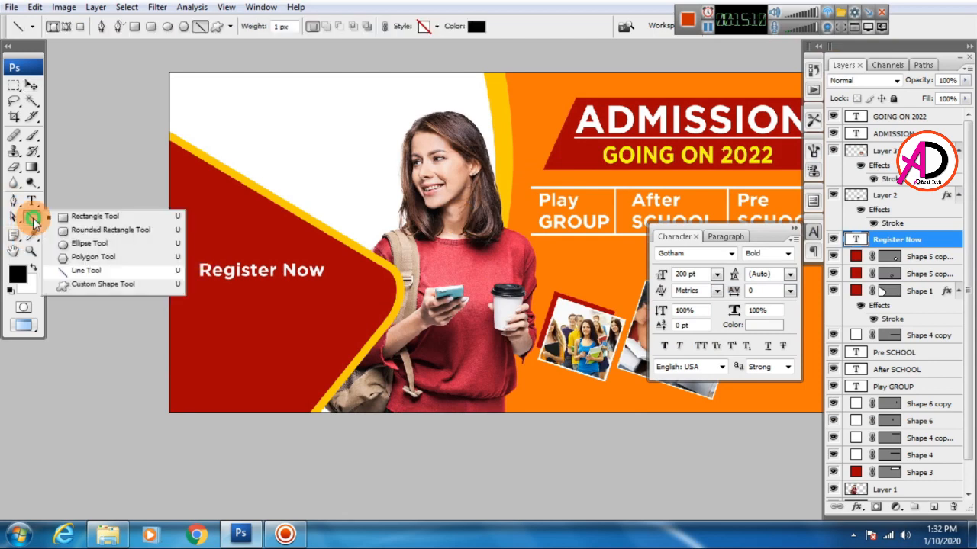
left_click(84, 232)
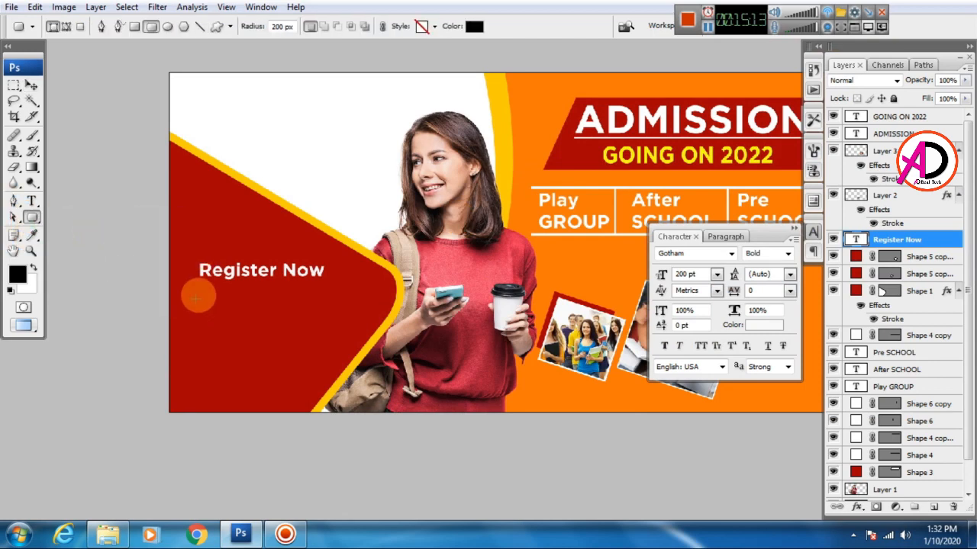
left_click_drag(189, 287, 338, 309)
key("v")
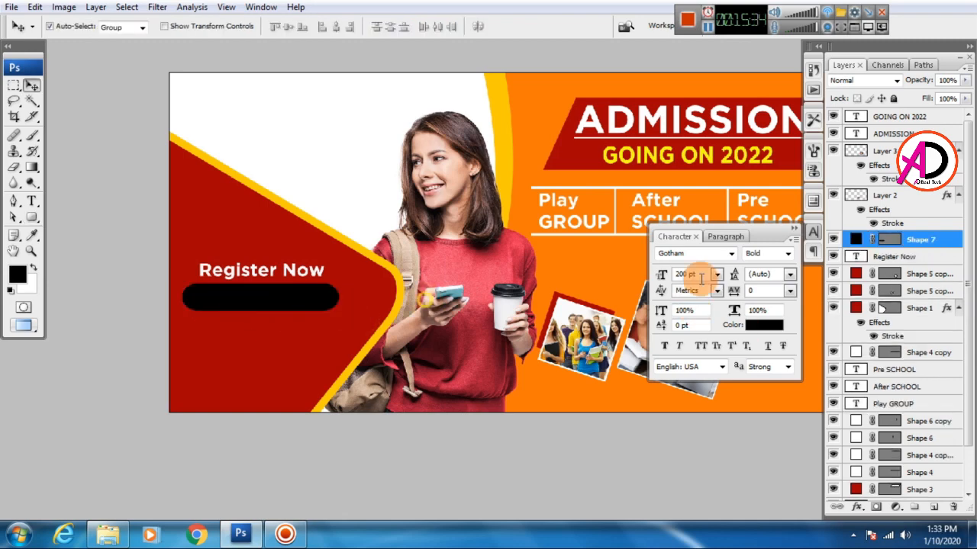
Fill the rounded rectangle with the yellow sampled from the curved stripe beside the white background
double_click(858, 242)
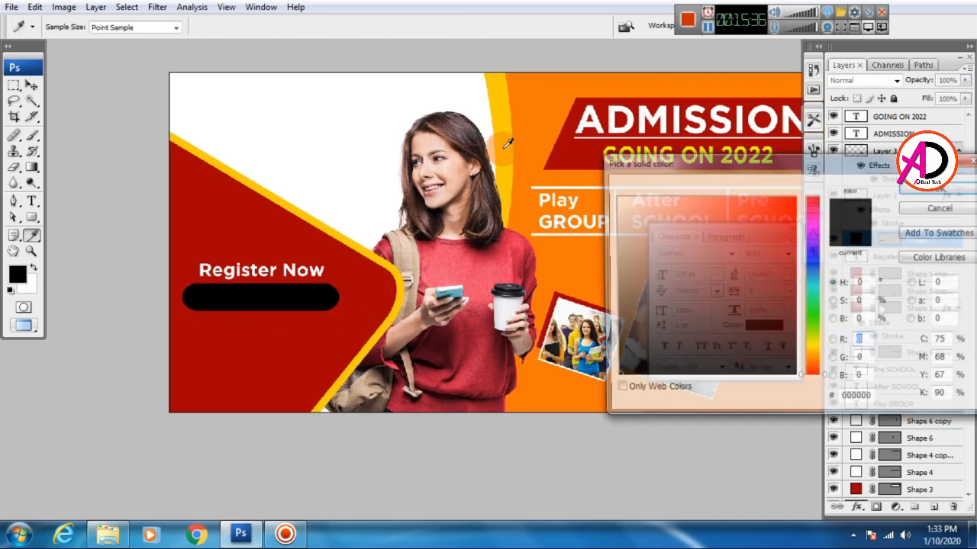
left_click(514, 139)
left_click(937, 191)
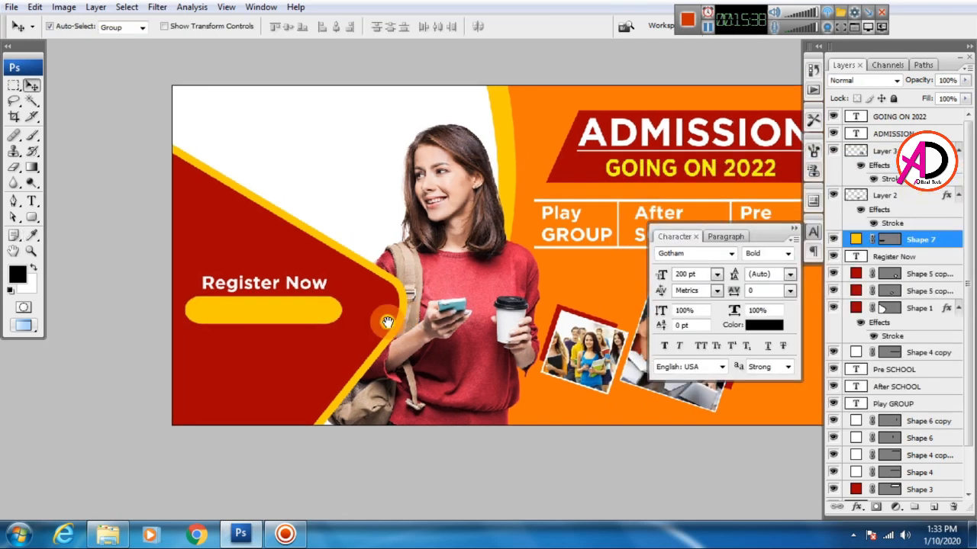
scroll(388, 324, "down", 3)
scroll(400, 343, "up", 4)
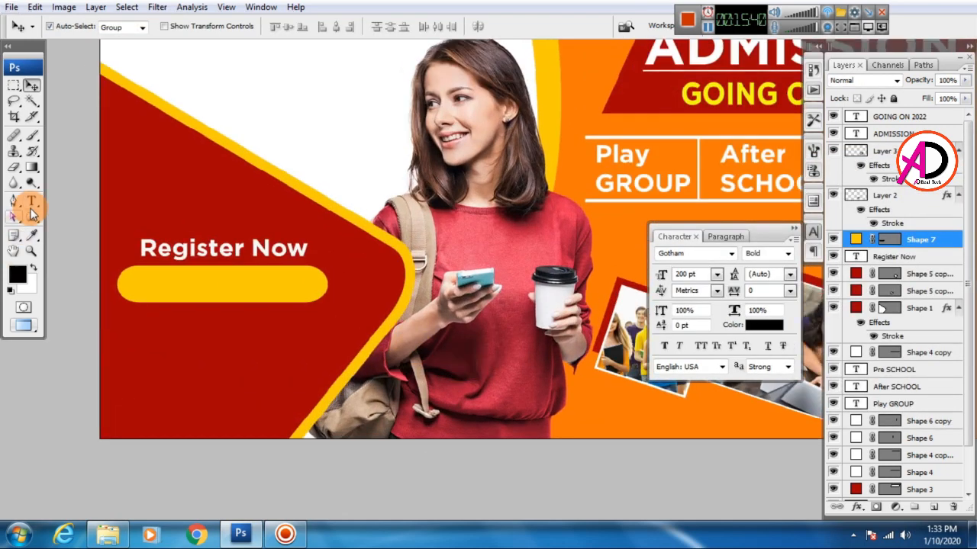
left_click(31, 201)
left_click(185, 366)
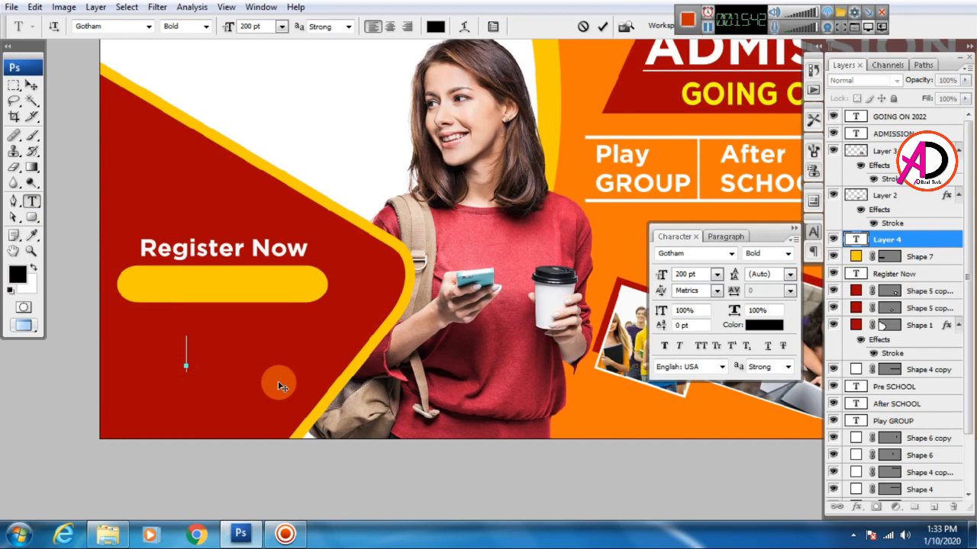
type("www.website.com")
left_click(31, 84)
Shrink the website text to about 54% width and 78% height and place it on the yellow rounded bar
key("ctrl+t")
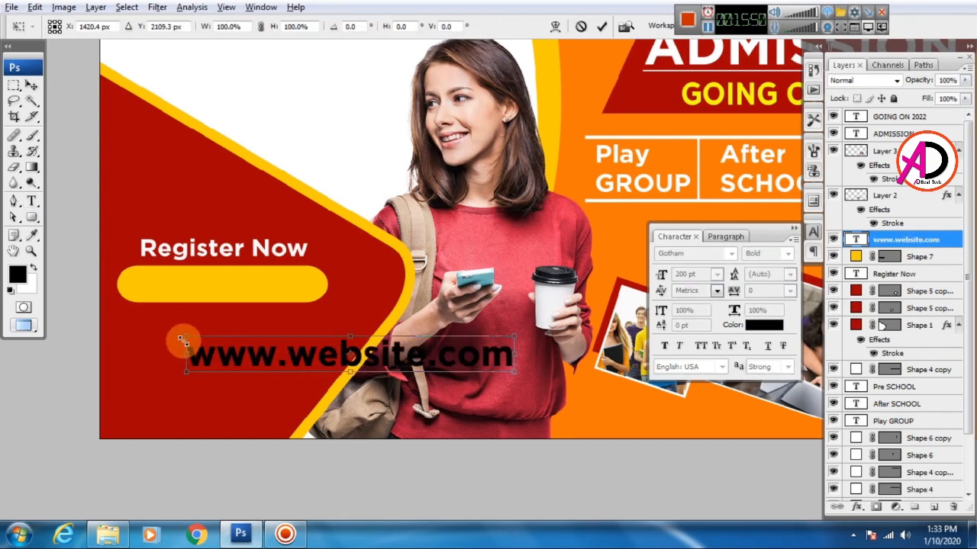
left_click_drag(184, 337, 275, 346)
left_click_drag(303, 354, 178, 283)
left_click_drag(299, 275, 314, 266)
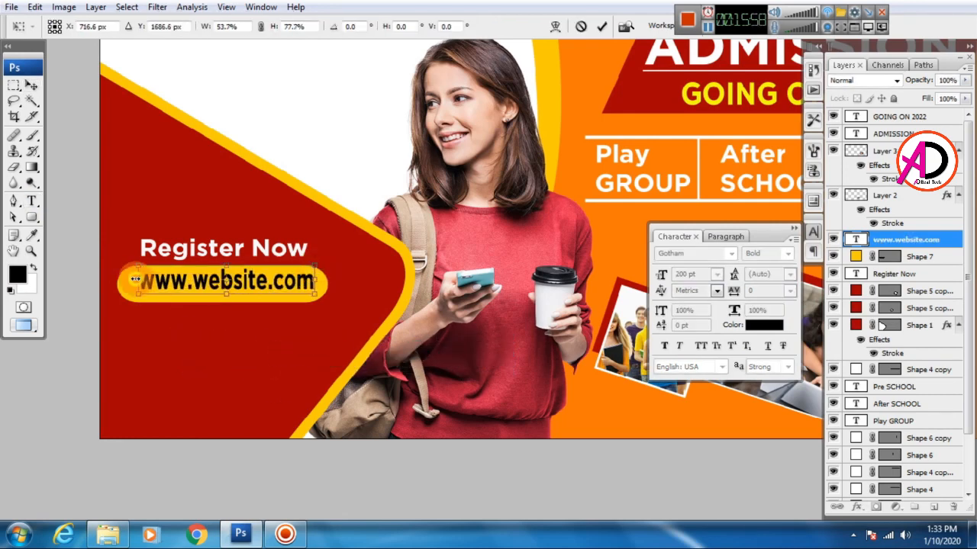
Widen the website text to span the yellow bar and nudge it down so it sits centred inside
left_click_drag(139, 280, 129, 280)
left_click_drag(224, 295, 221, 276)
key("ctrl+z")
key("Down")
key("Down")
key("Down")
key("Down")
key("Down")
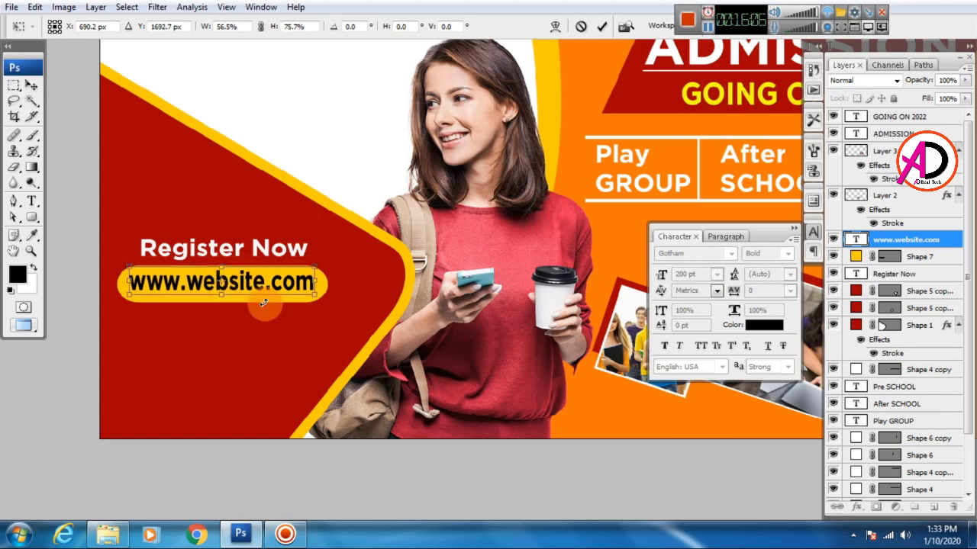
left_click_drag(314, 283, 322, 283)
key("Return")
Add a text line below the yellow bar with "Tel:" followed by the contact phone number
scroll(380, 389, "down", 6)
scroll(401, 347, "up", 6)
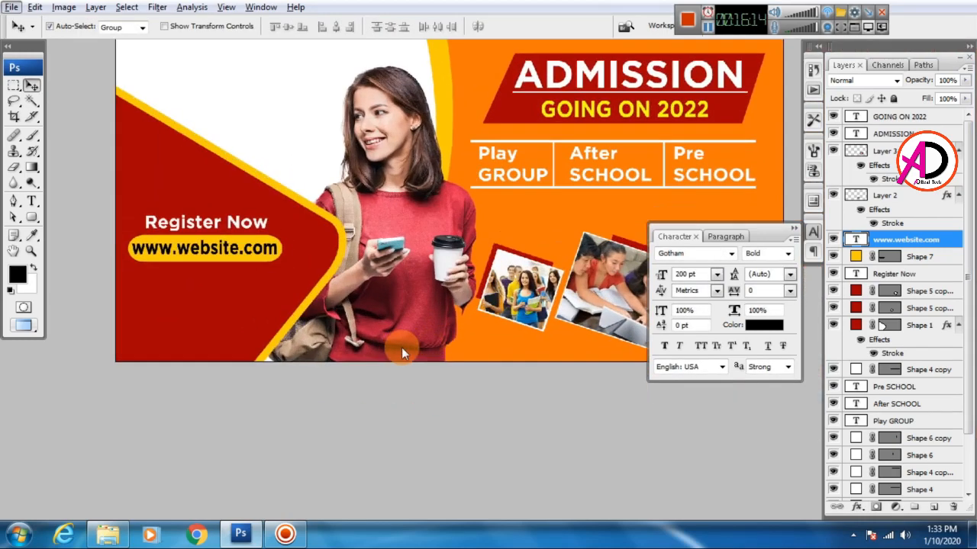
left_click(30, 205)
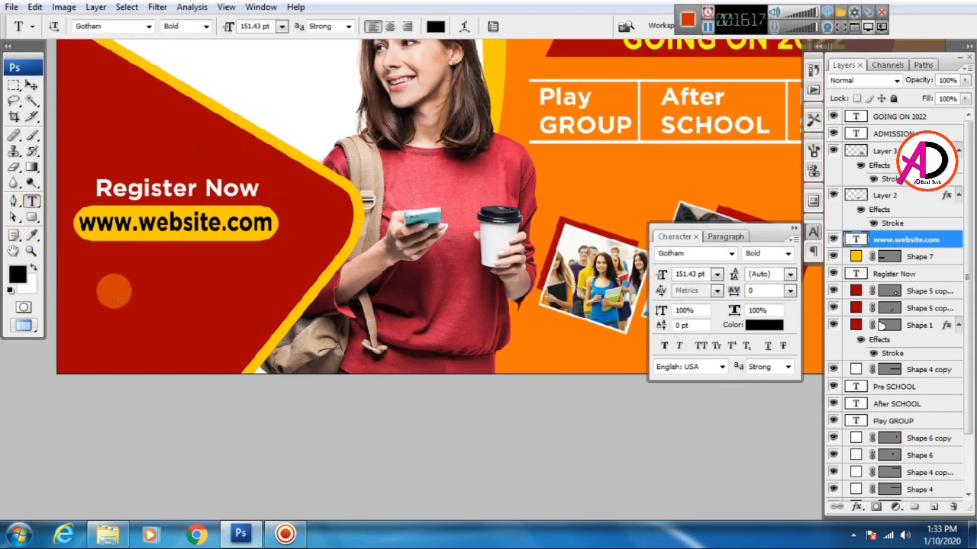
left_click(105, 281)
type("Te")
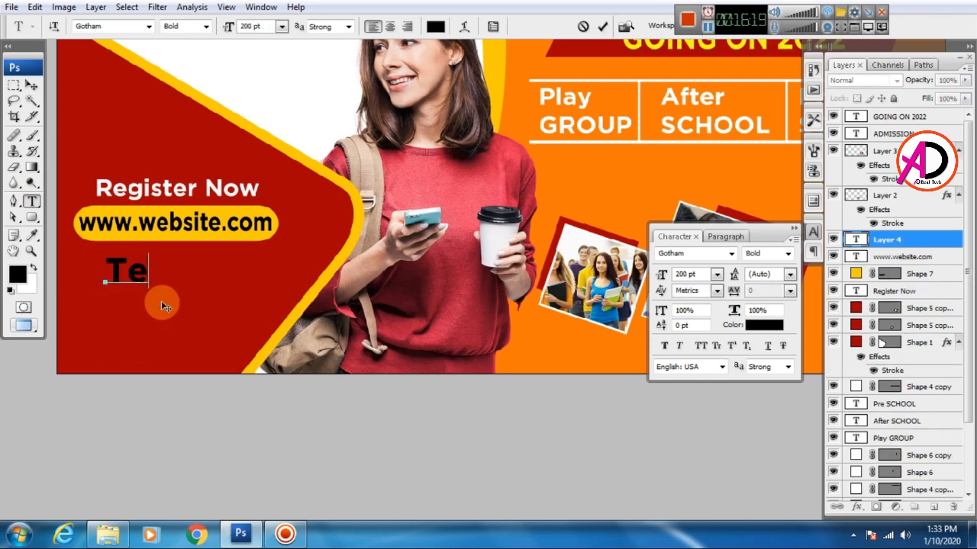
type("l: ")
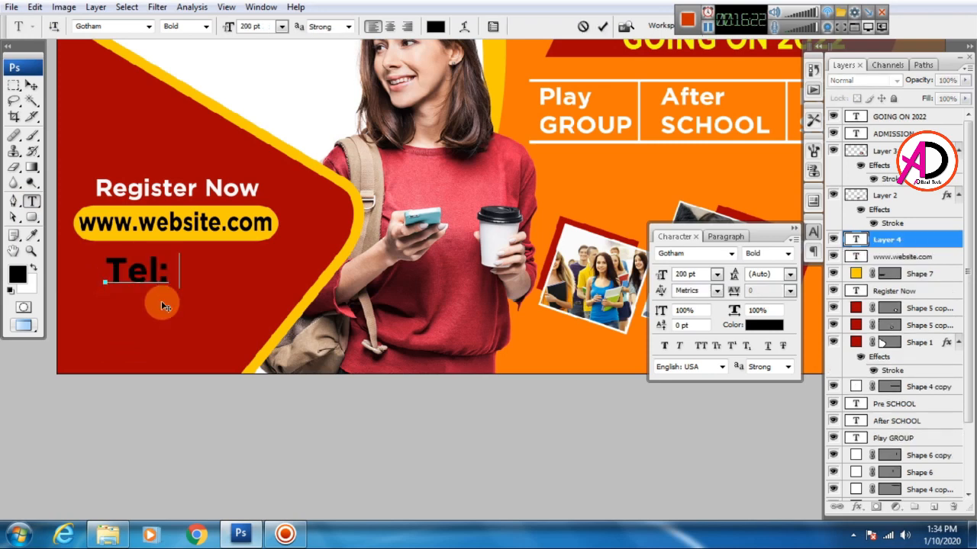
type("+11001 000 ")
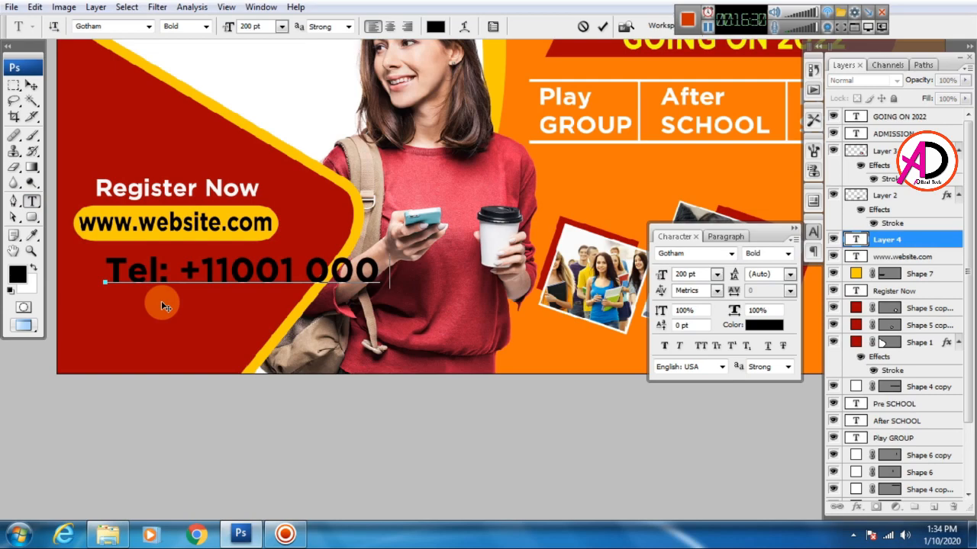
type("0000")
key("ctrl+Return")
Scale the phone text line to 59.8% and place it just below the yellow website bar
key("ctrl+t")
left_click_drag(105, 254, 183, 266)
left_click_drag(263, 272, 153, 264)
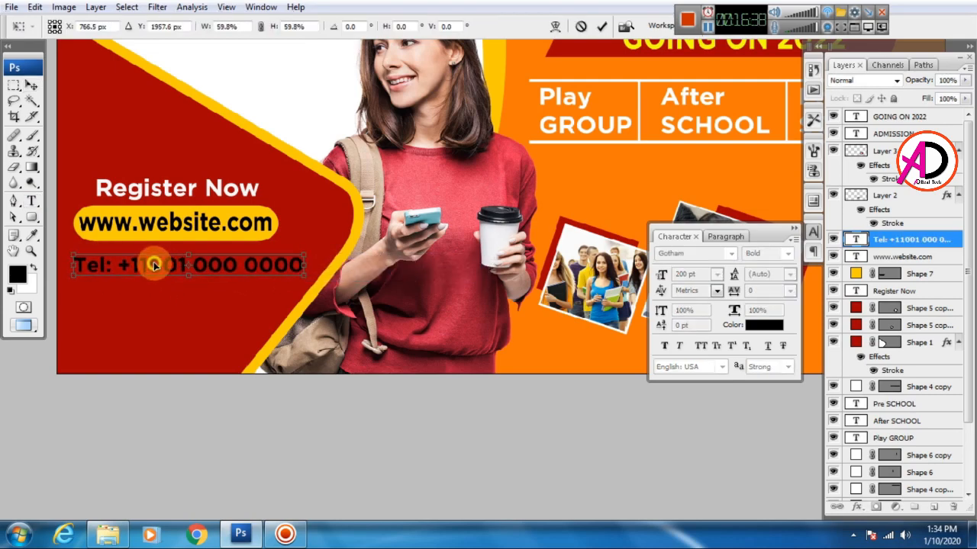
key("Return")
Recolour the phone text line white
left_click(763, 325)
left_click_drag(658, 347, 613, 197)
left_click(943, 183)
Examine the whole banner layout, including the contact block, the tilted photos and the empty orange area
scroll(292, 296, "down", 5)
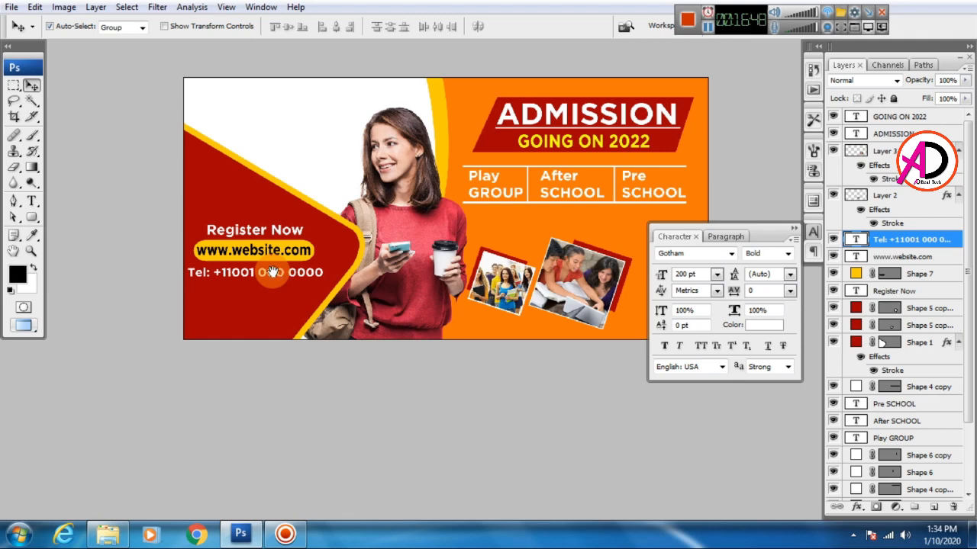
left_click_drag(372, 280, 363, 328)
scroll(411, 338, "down", 3)
scroll(411, 337, "up", 2)
key("alt+space")
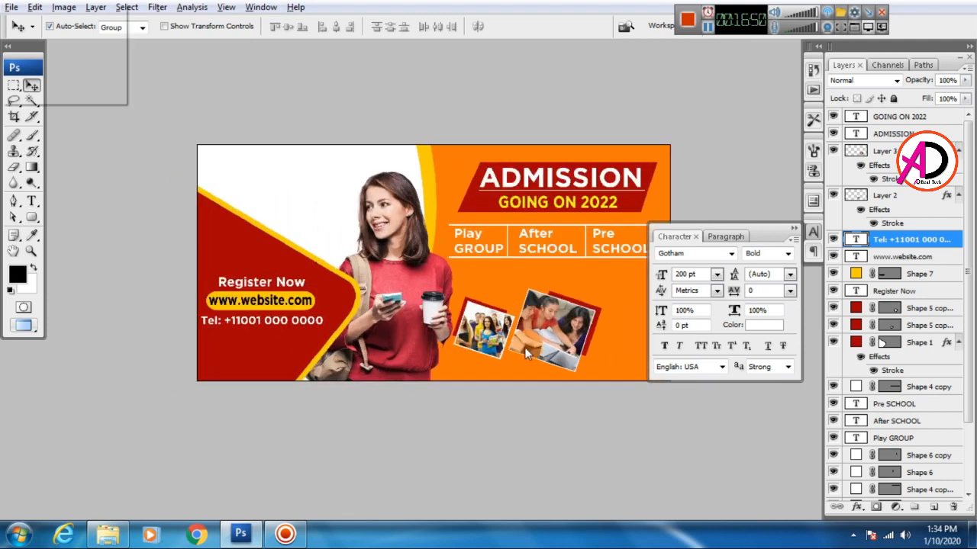
left_click_drag(524, 347, 447, 351)
scroll(509, 380, "up", 2)
left_click_drag(524, 380, 502, 384)
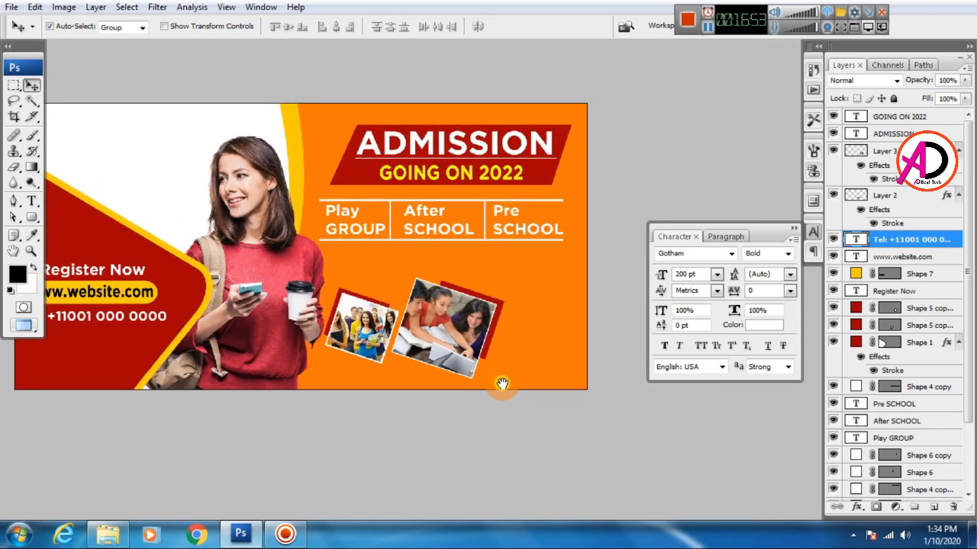
scroll(482, 384, "down", 3)
scroll(494, 394, "up", 2)
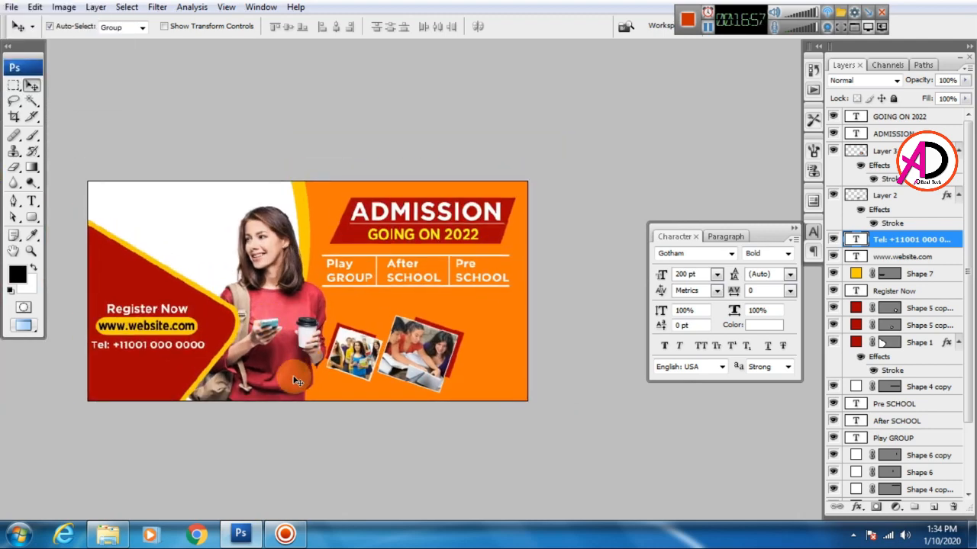
scroll(357, 388, "down", 2)
scroll(360, 390, "up", 2)
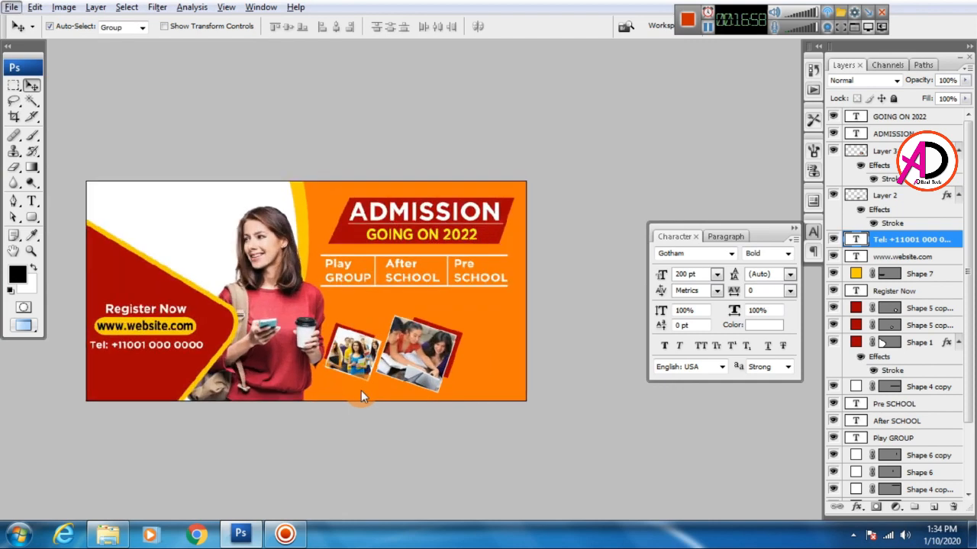
left_click_drag(446, 394, 460, 364)
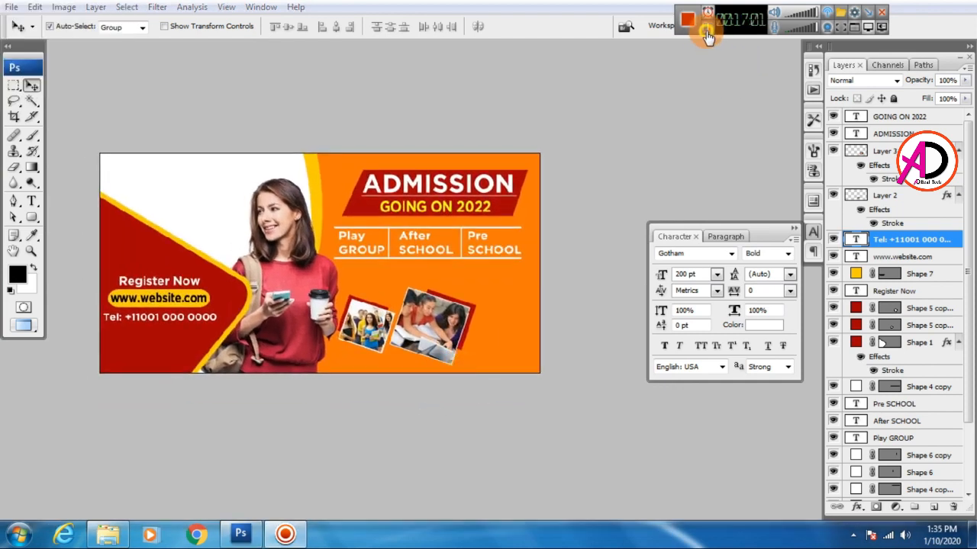
left_click_drag(481, 290, 528, 291)
scroll(491, 294, "up", 3)
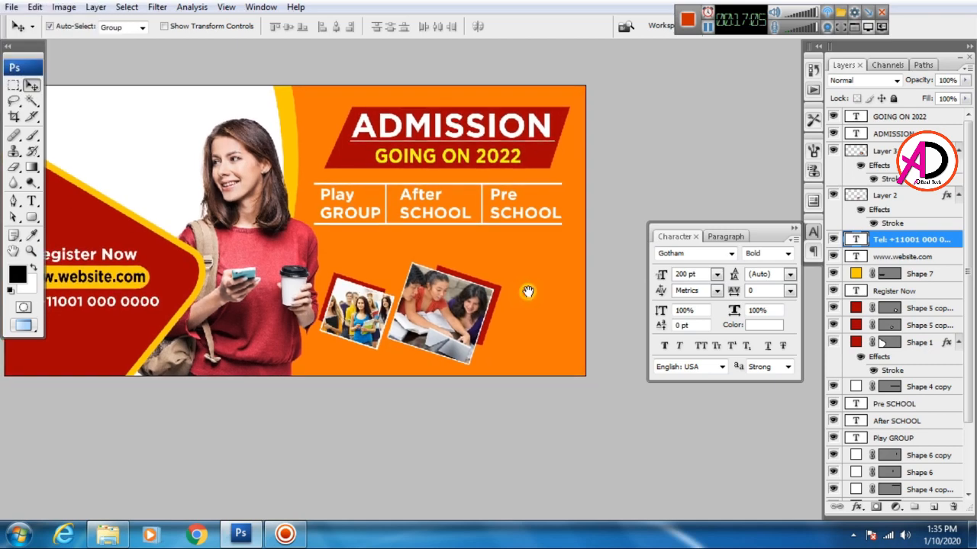
Add the text "Before 25 month" in white Gotham Light 188 pt below the programme row
scroll(527, 290, "up", 1)
scroll(467, 328, "up", 1)
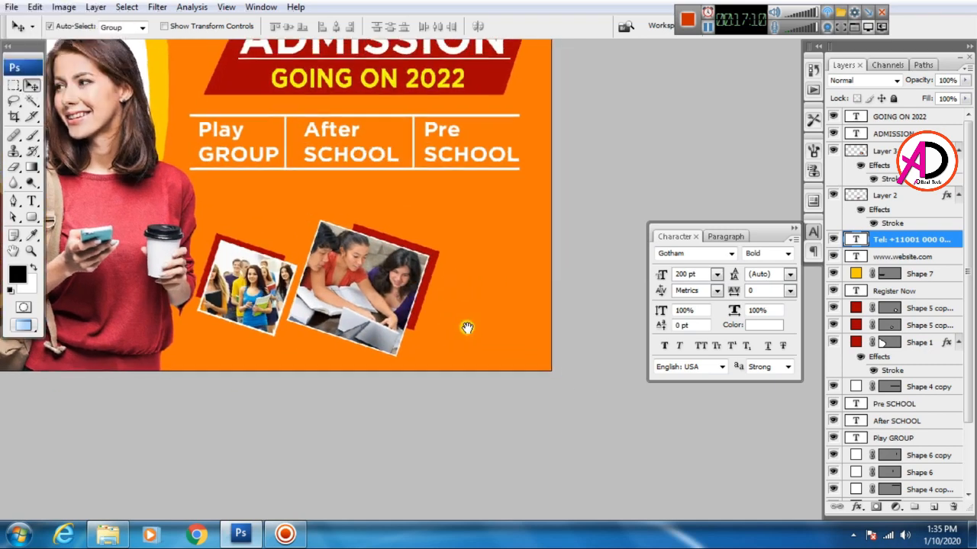
left_click(32, 201)
left_click(273, 204)
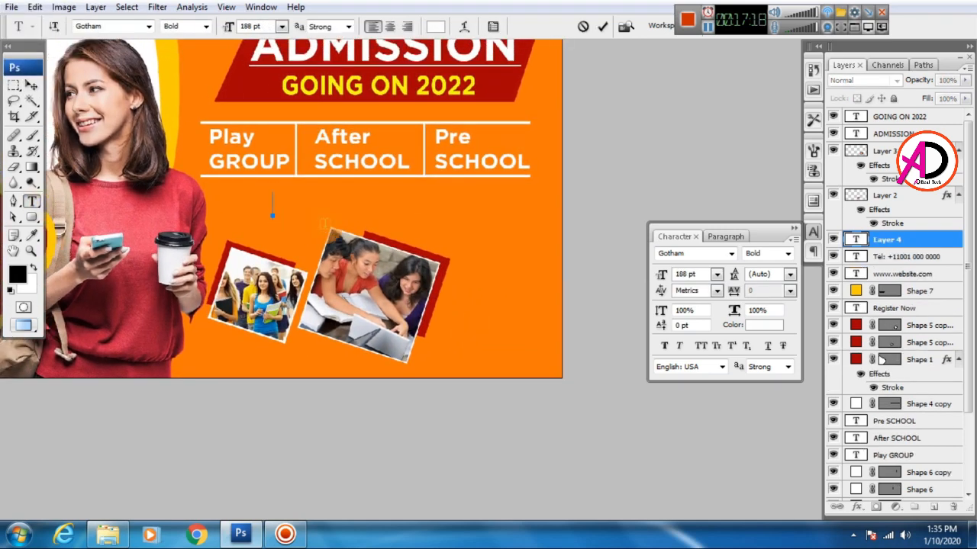
double_click(328, 206)
left_click(206, 27)
left_click(185, 40)
left_click(364, 211)
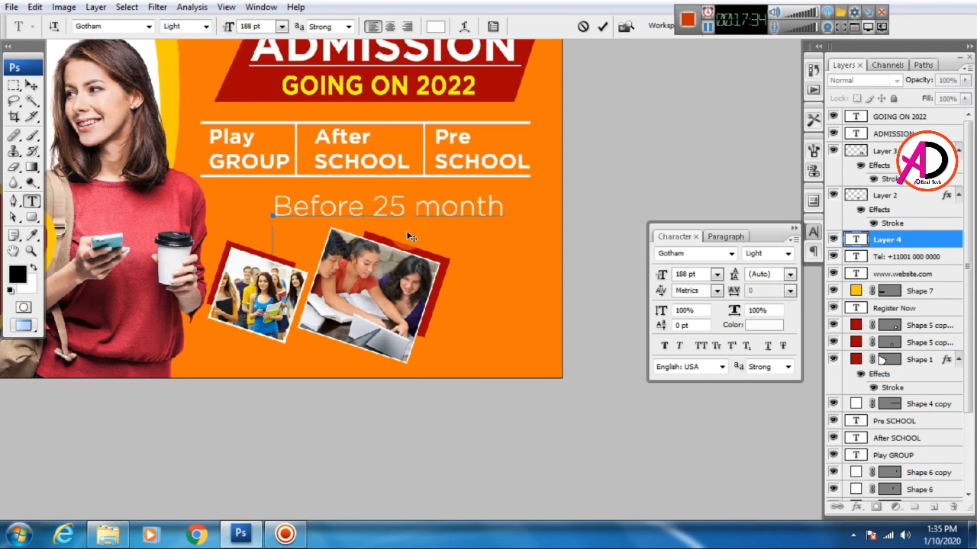
Add a second line reading "Regestration" under Before 25 month and centre-align the text
left_click(390, 27)
left_click(392, 207)
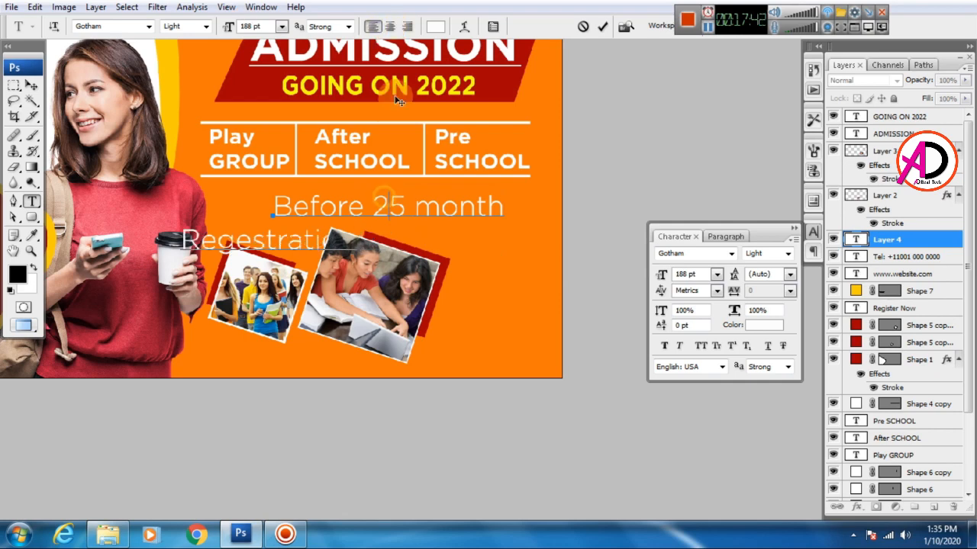
left_click(390, 27)
left_click(31, 84)
Scale the two-line registration text down to 84.52 pt and move it beside the study photo's lower edge
key("ctrl+t")
left_click_drag(390, 195, 520, 321)
left_click_drag(542, 312, 546, 310)
key("Return")
Change the whole two-line registration text to Gotham Medium and adjust its position slightly
scroll(490, 342, "up", 4)
key("t")
left_click(476, 323)
key("ctrl+a")
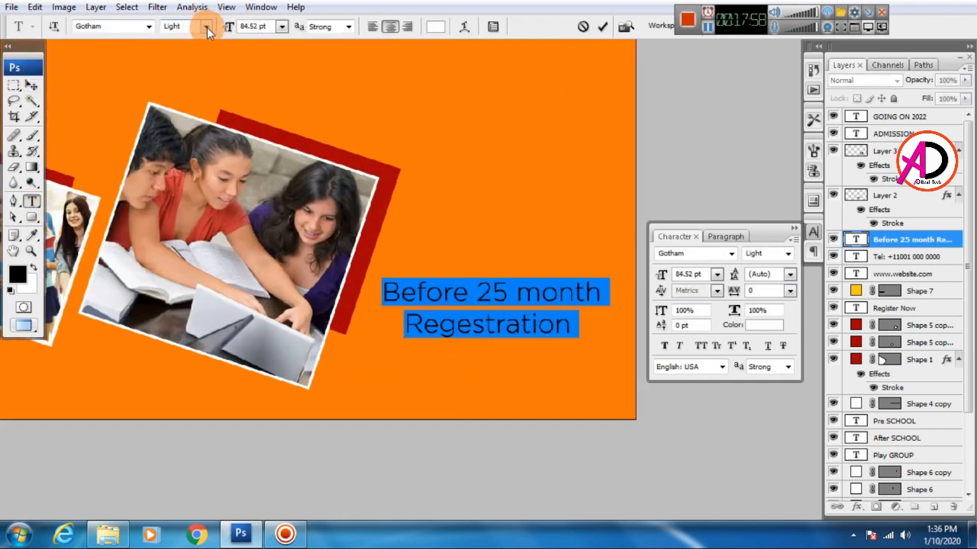
left_click(206, 27)
left_click(190, 93)
left_click(31, 85)
mouse_move(429, 298)
left_mouse_down()
mouse_move(431, 313)
mouse_move(431, 301)
left_mouse_up()
Recolour the two-line registration text black
left_click(764, 326)
left_click(613, 376)
left_click(925, 186)
scroll(548, 390, "down", 3)
scroll(561, 350, "up", 3)
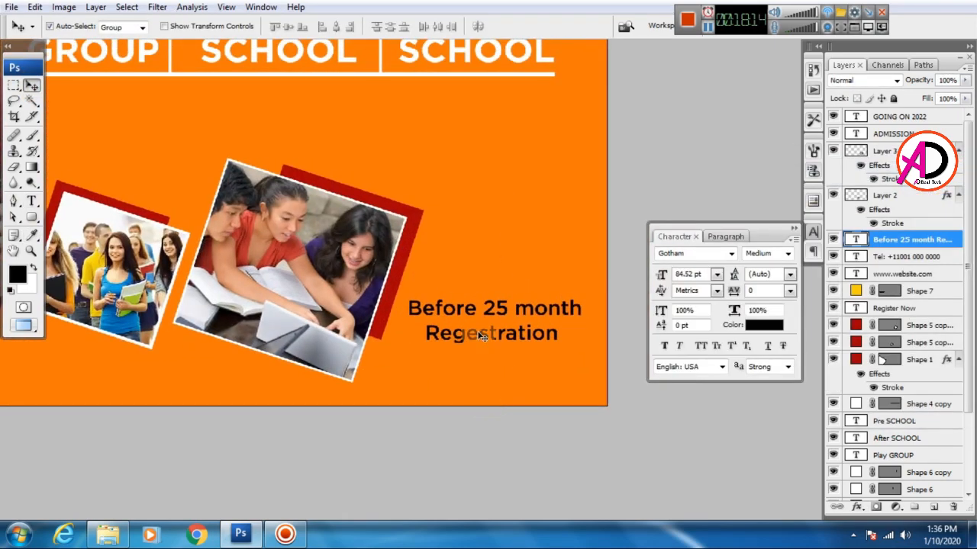
Recolour the two-line registration text white (ffffff)
left_click(763, 326)
left_click_drag(813, 351, 813, 257)
left_click(775, 245)
left_click(628, 200)
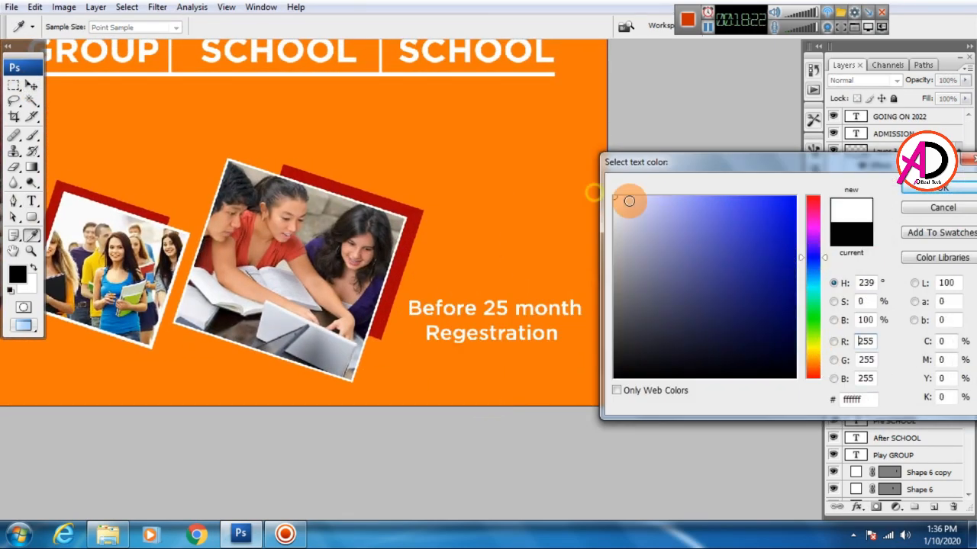
key("Return")
scroll(567, 399, "down", 3)
scroll(577, 425, "up", 2)
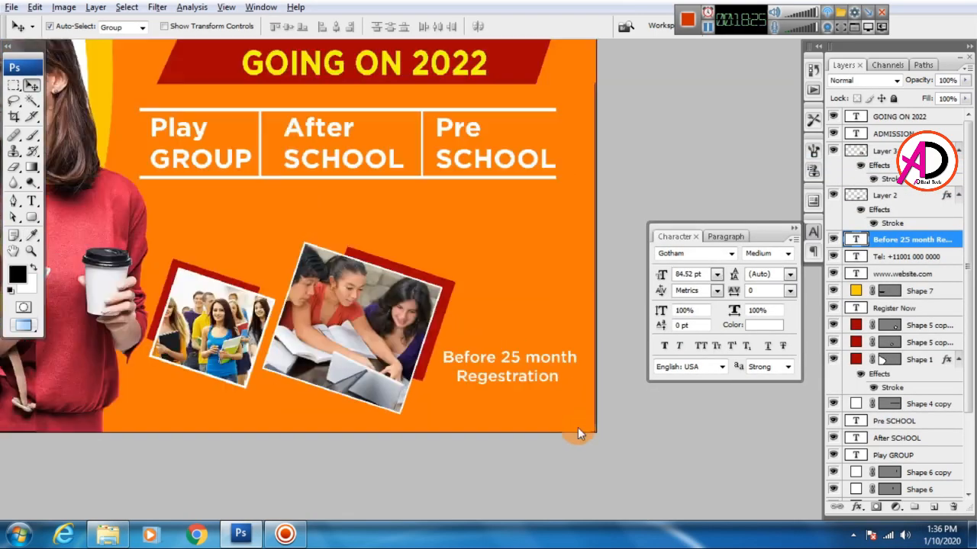
scroll(570, 392, "up", 2)
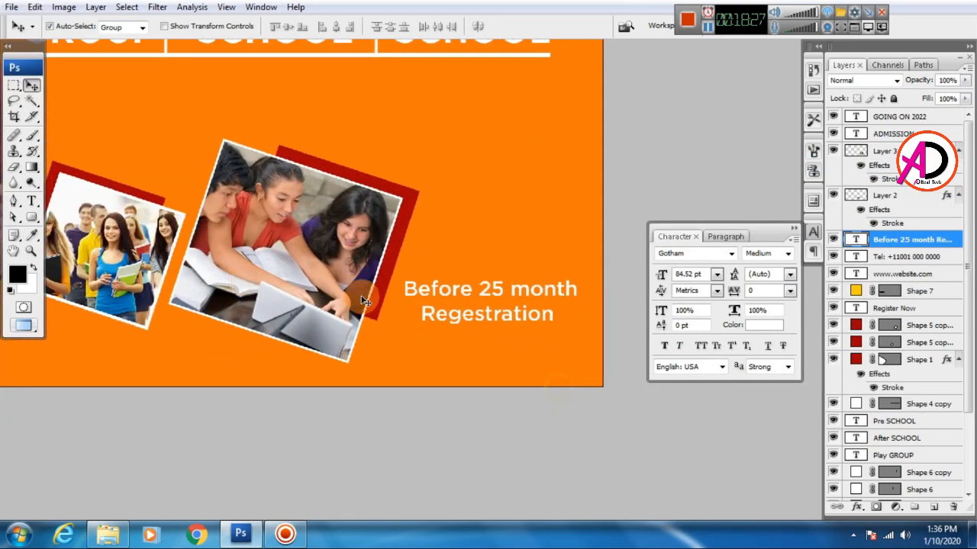
Draw a black rounded rectangle with a 100 px radius under the registration text and shift it slightly to the left
left_click_drag(407, 289, 469, 330)
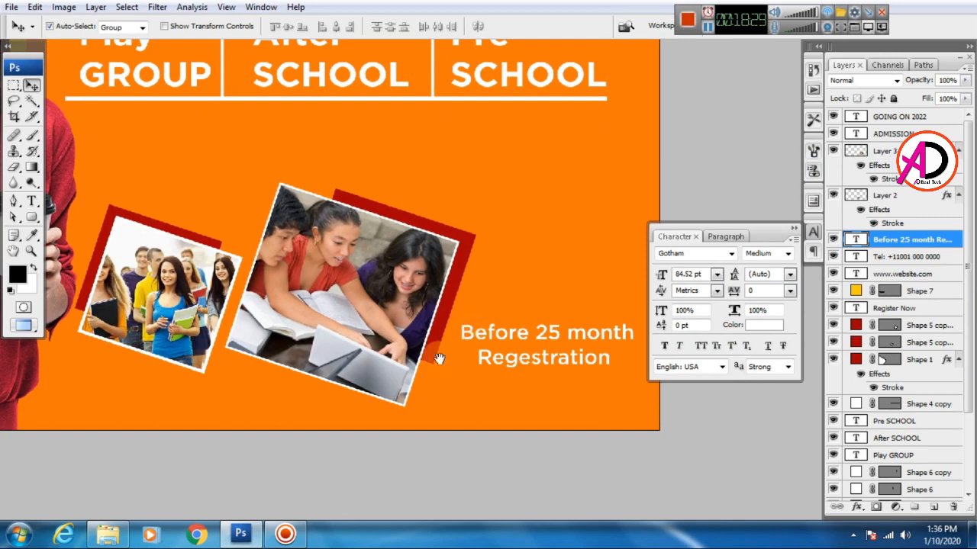
left_click_drag(438, 359, 446, 360)
left_click(33, 238)
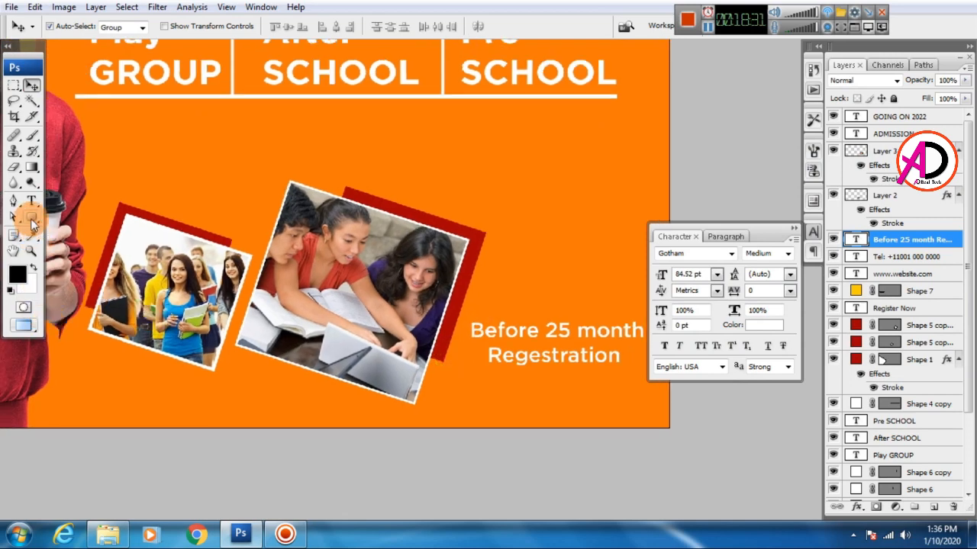
left_click(31, 219)
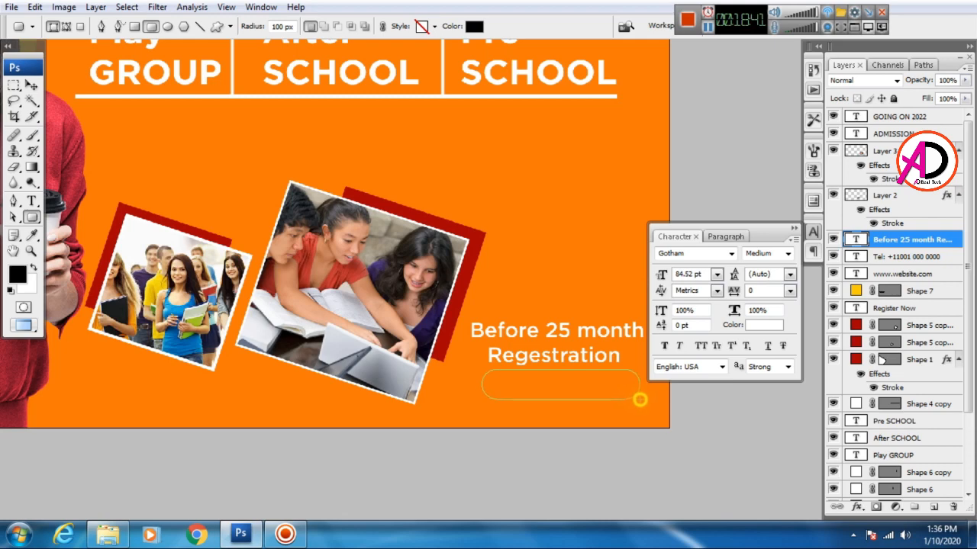
left_click_drag(639, 399, 639, 399)
left_click(30, 86)
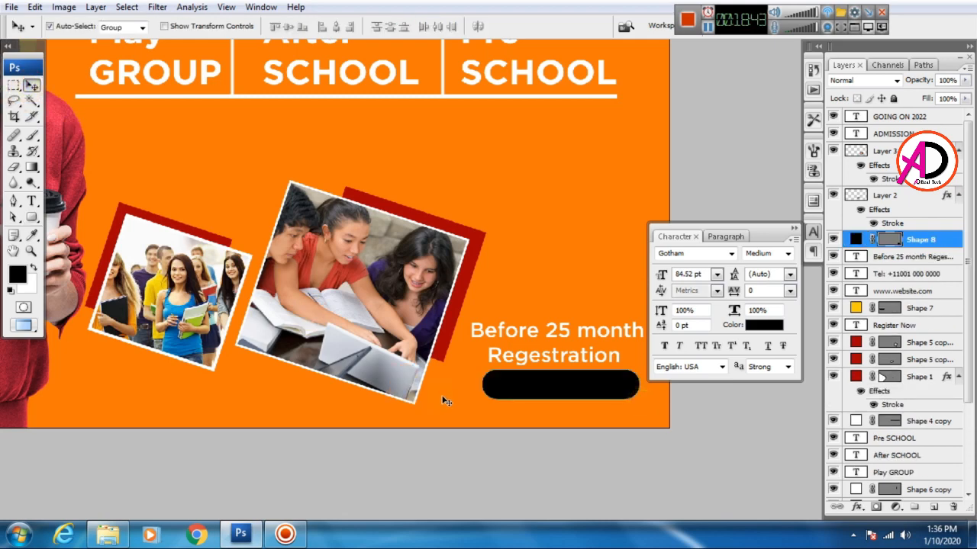
left_click_drag(523, 386, 517, 384)
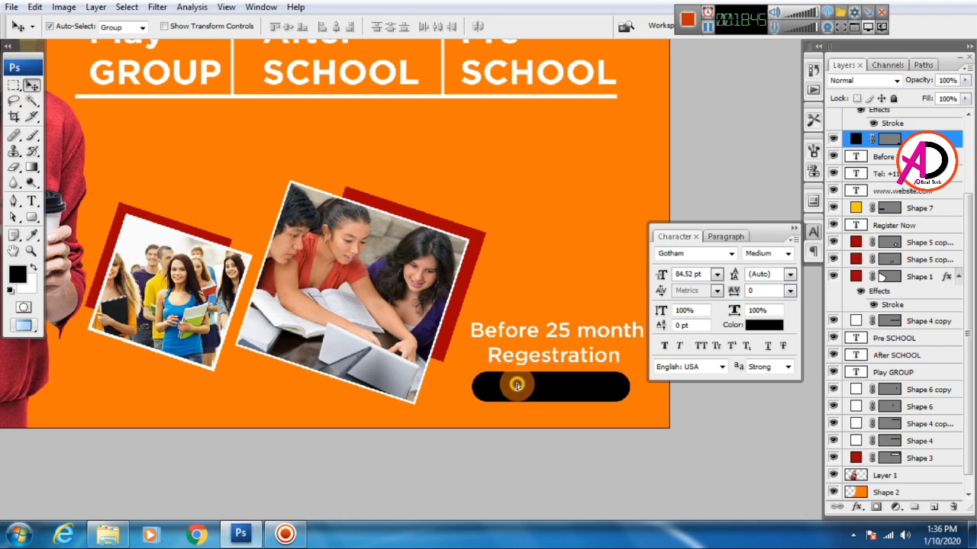
Enlarge the black rounded rectangle slightly and nudge it right to centre it under the registration text
key("ctrl+t")
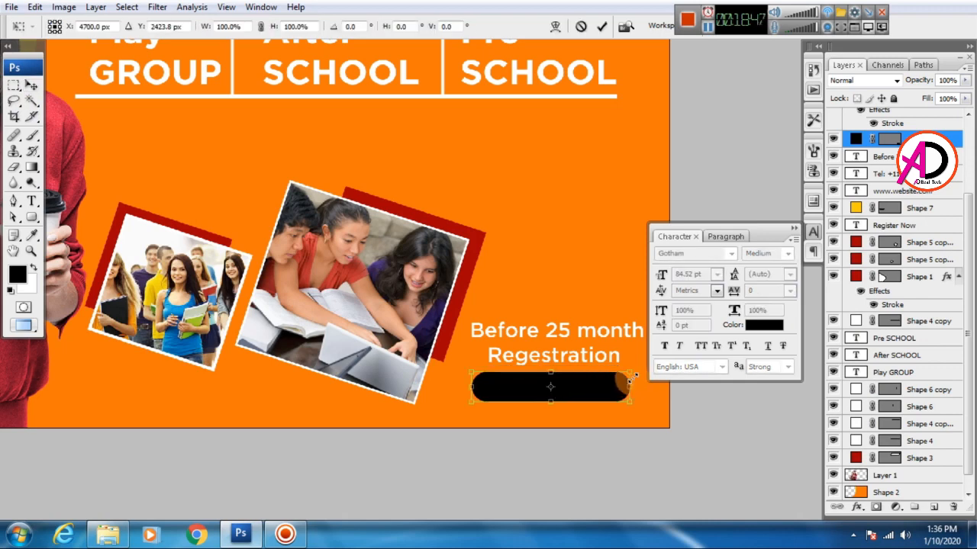
left_click_drag(635, 371, 642, 370)
double_click(612, 394)
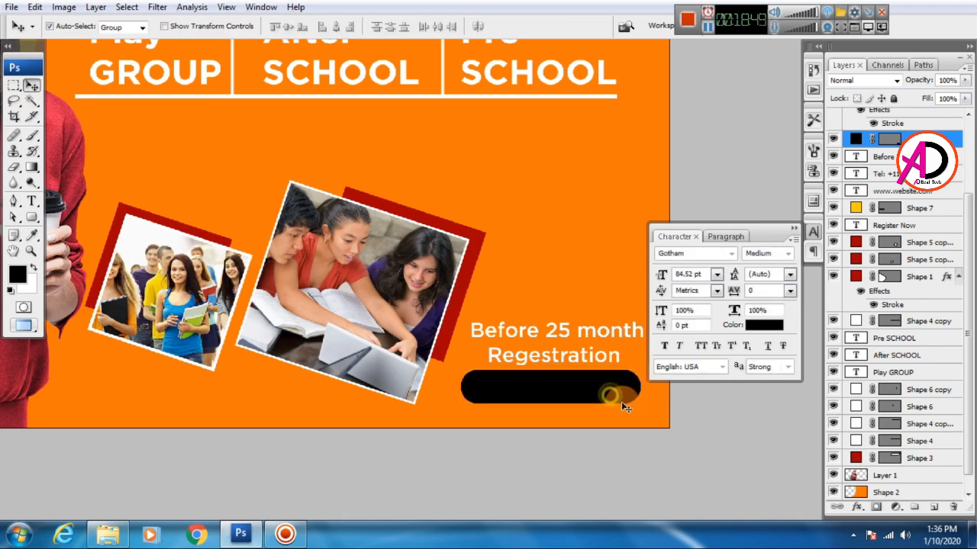
key("Right")
key("Right")
key("Right")
key("Right")
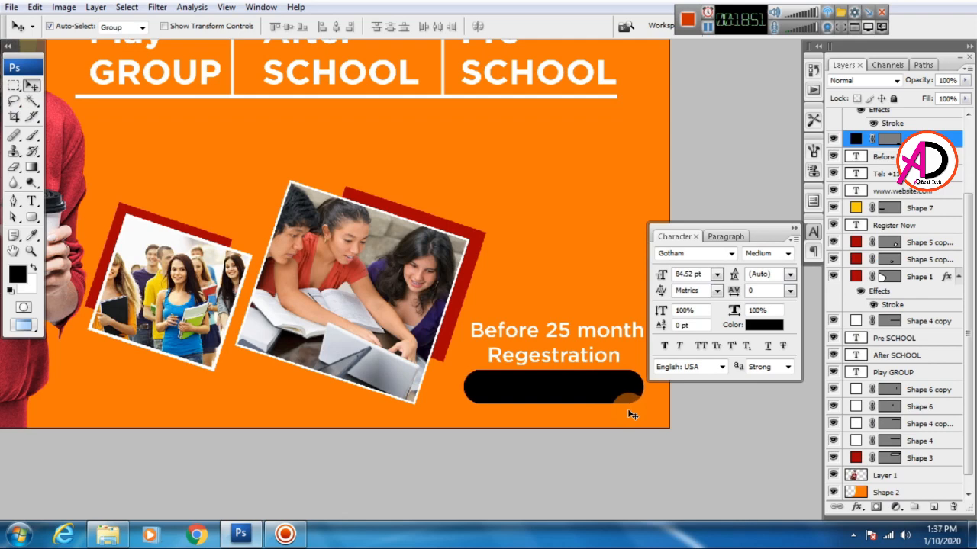
Review the whole banner layout and the area around the registration note and black bar
key("ctrl+minus")
key("ctrl+minus")
key("ctrl+minus")
key("ctrl+minus")
key("ctrl+minus")
key("ctrl+plus")
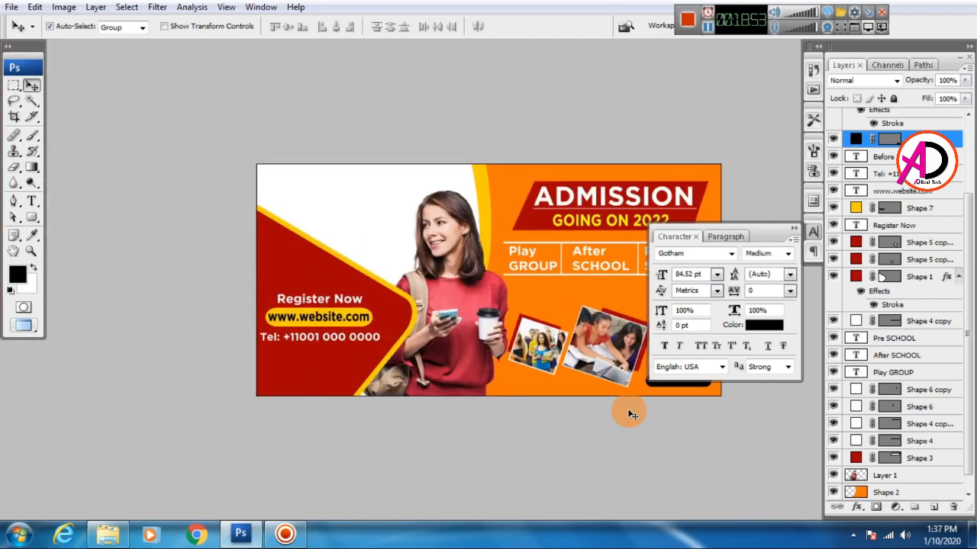
left_click_drag(502, 320, 343, 284)
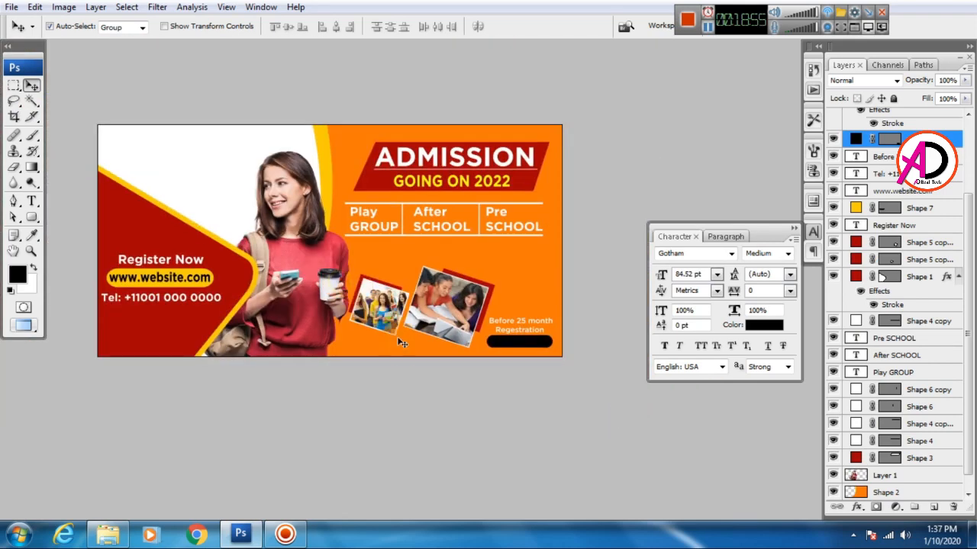
scroll(407, 356, "up", 1)
scroll(427, 370, "up", 3)
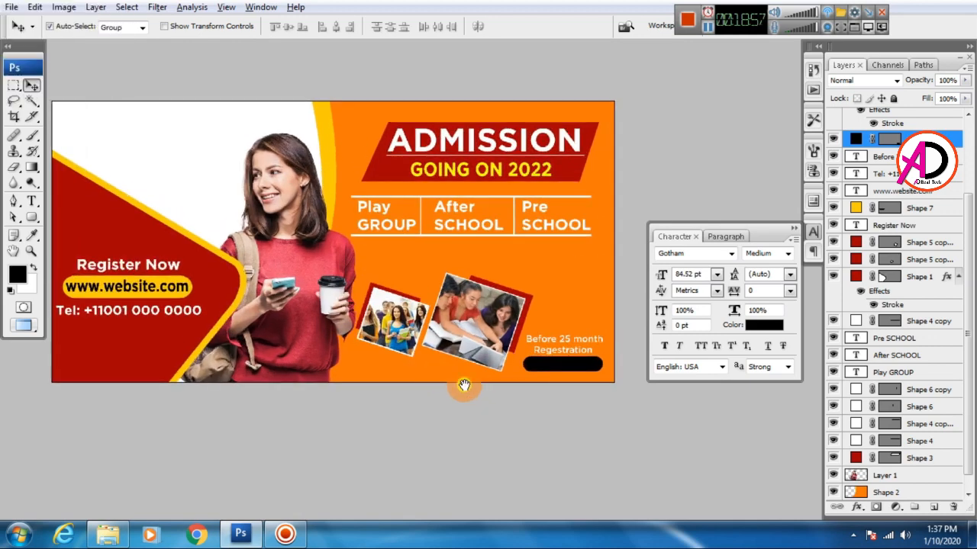
scroll(461, 387, "up", 1)
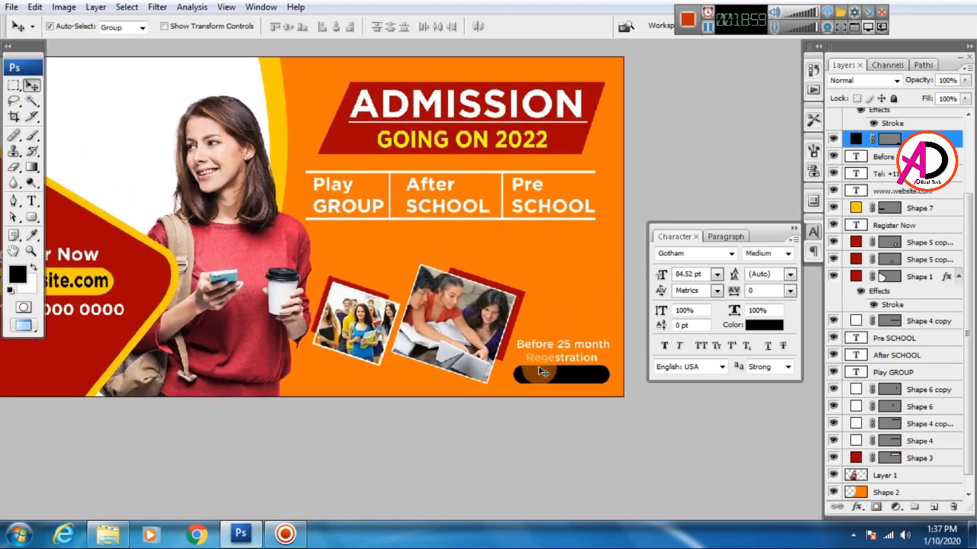
scroll(545, 379, "up", 3)
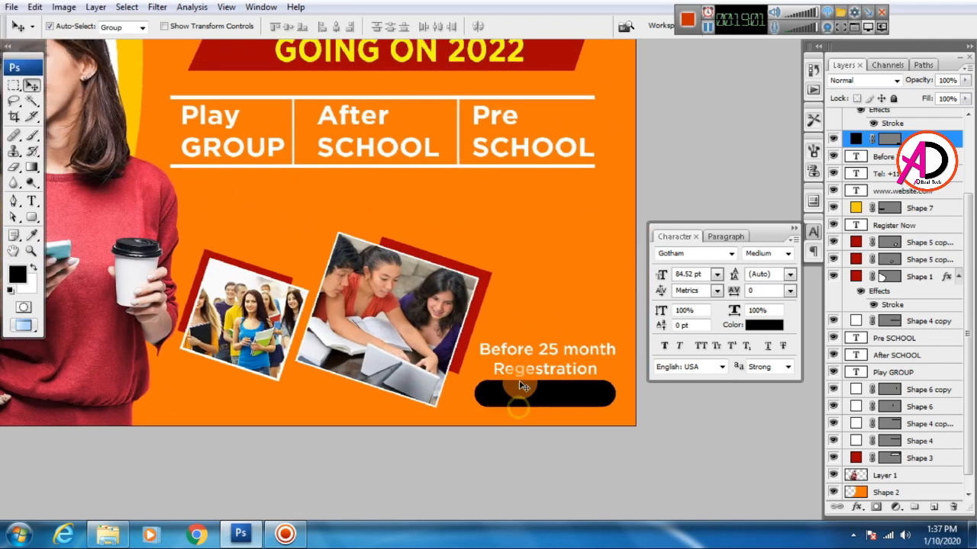
Nudge the two-line registration text upward to widen the gap above the black bar
left_click(527, 377)
key("Up")
key("Up")
key("Up")
key("Up")
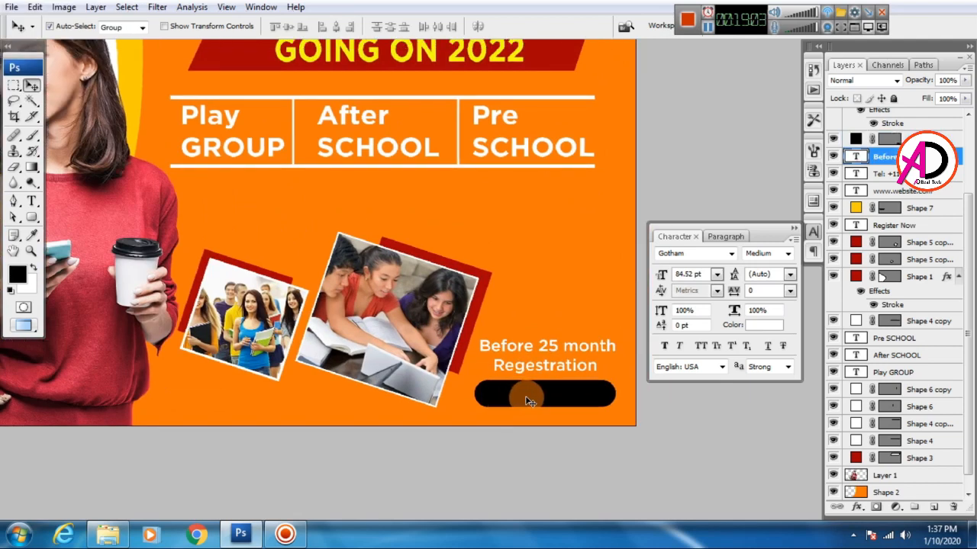
key("Up")
key("Up")
key("Up")
Stretch the black bar's upper edge toward the registration text and pull its lower edge up slightly
left_click(533, 398)
key("ctrl+t")
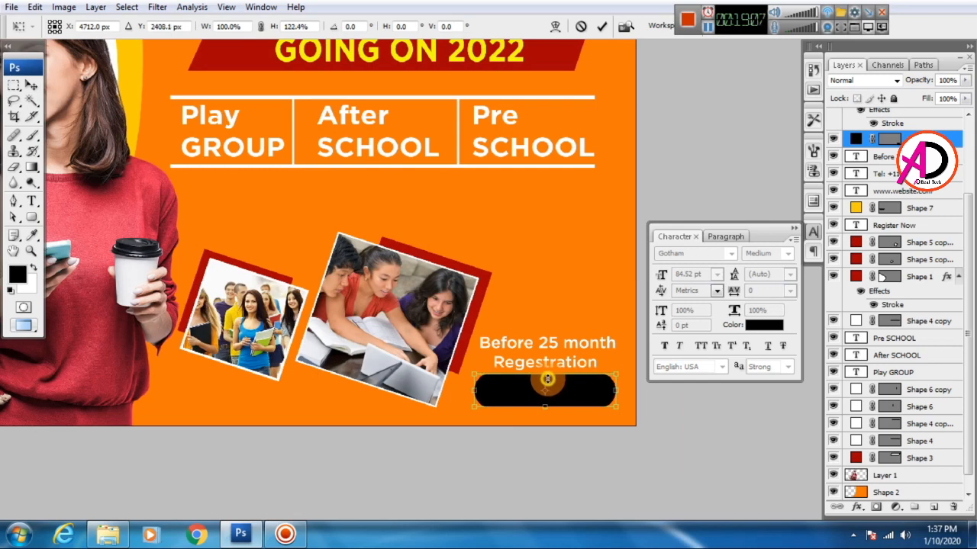
key("Return")
scroll(521, 408, "up", 2)
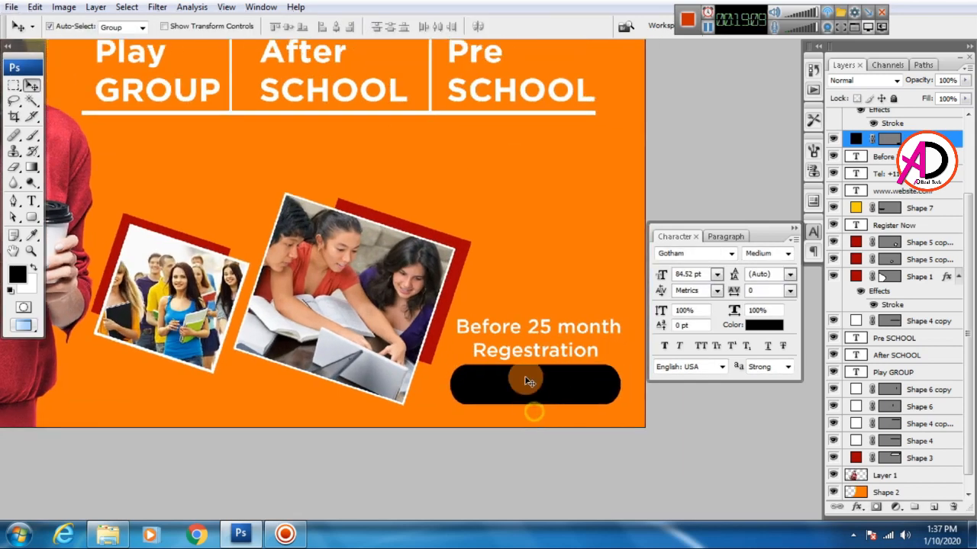
key("ctrl+t")
left_click_drag(533, 403, 534, 397)
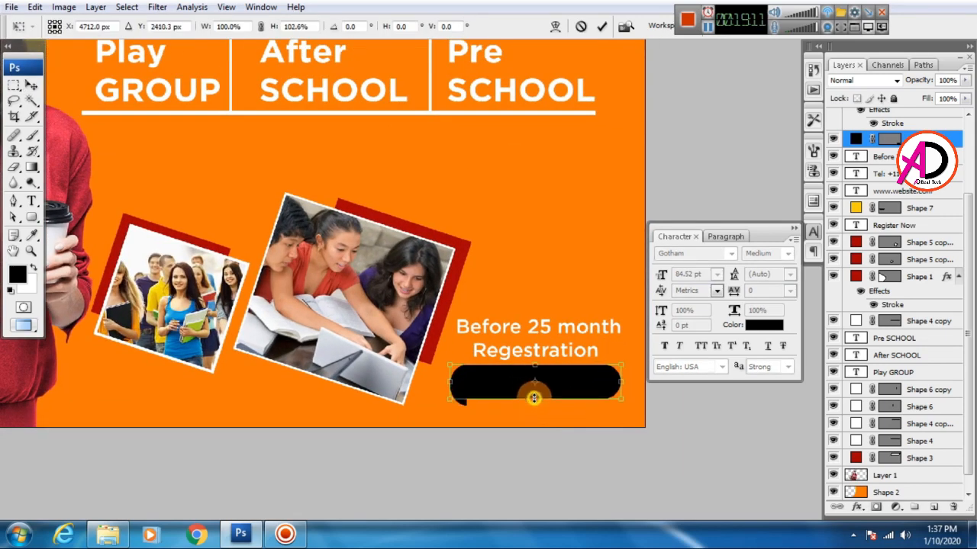
double_click(544, 375)
Add the text "Get 25% Off" in black 188 pt Gotham Medium above the tilted photos
left_click(32, 201)
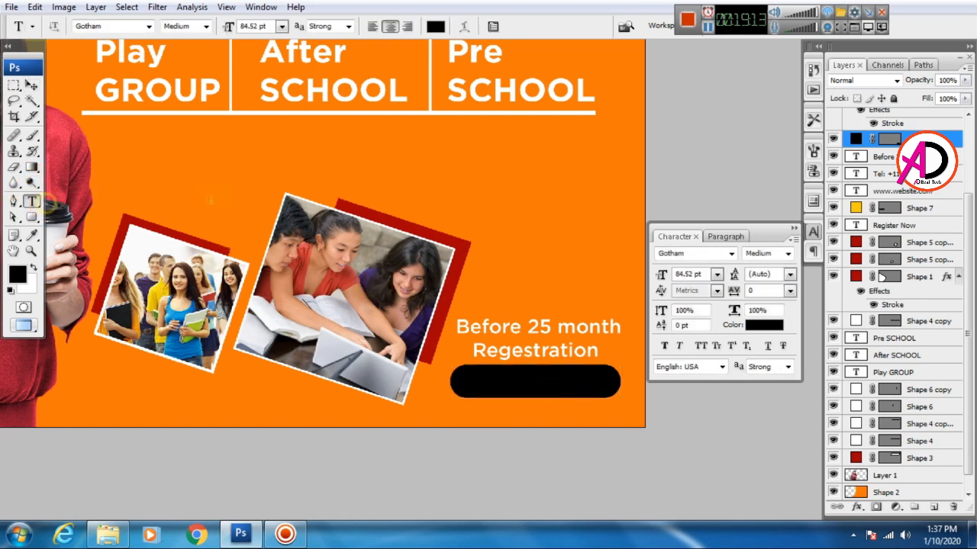
left_click(218, 189)
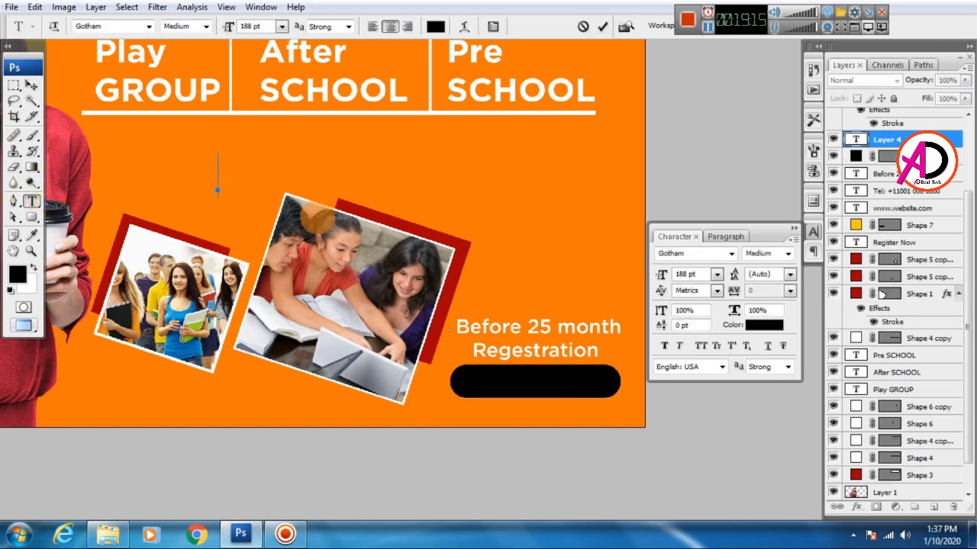
type("Get 25% Off")
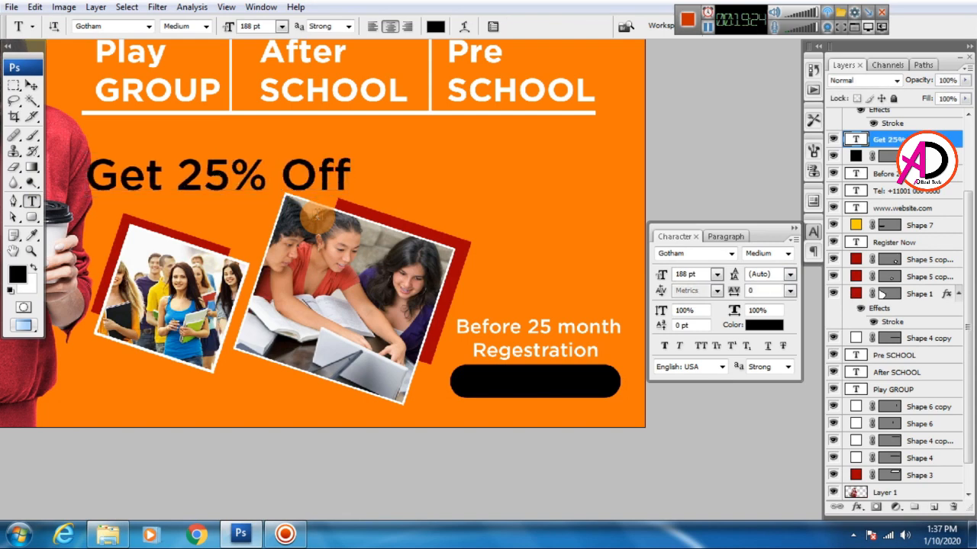
Scale the Get 25% Off text down to fit centred on the black bar and recolour it white
key("ctrl+t")
left_click_drag(353, 152, 567, 378)
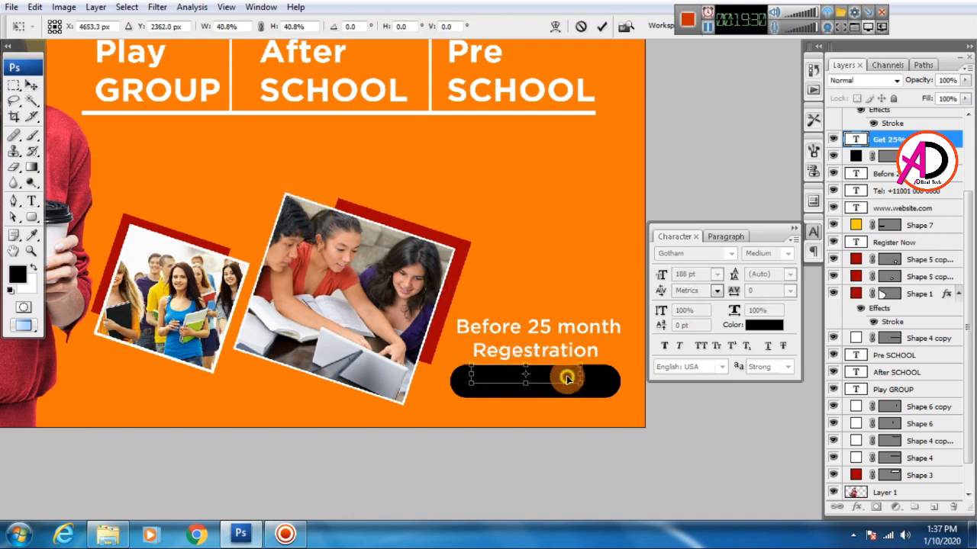
double_click(567, 377)
left_click(753, 328)
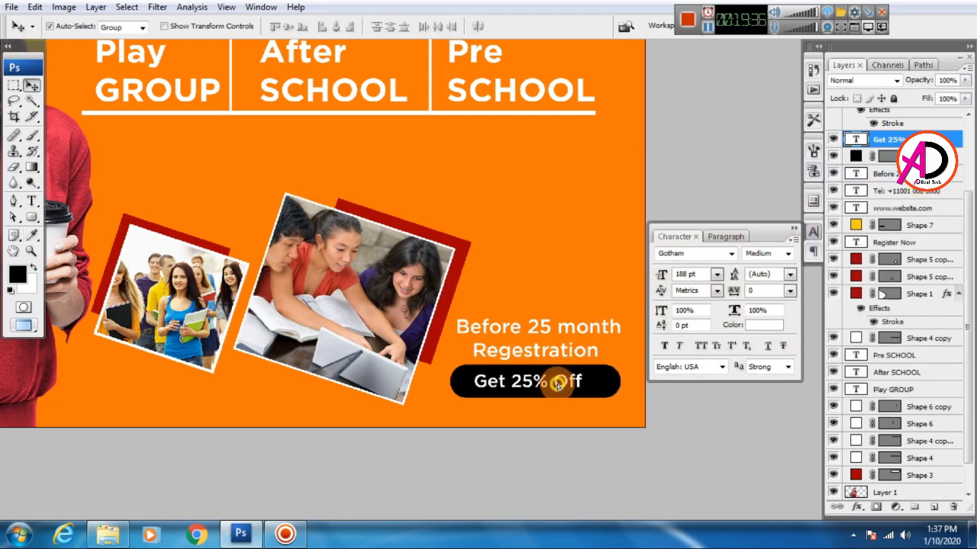
key("ctrl+t")
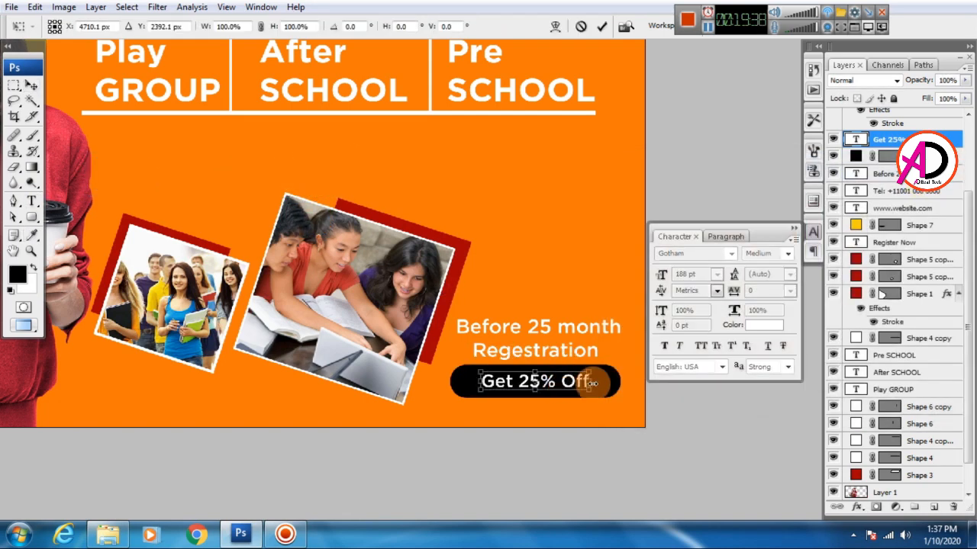
double_click(580, 384)
Switch to the file explorer and open the logo global touch image from Local Disk (E:) in Photoshop
key("ctrl+minus")
key("ctrl+minus")
key("ctrl+minus")
key("ctrl+minus")
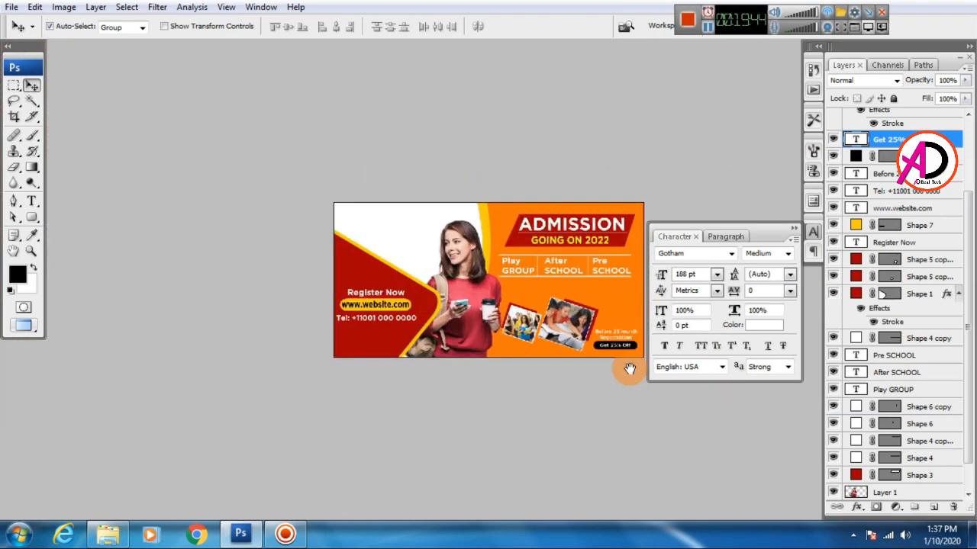
key("ctrl+plus")
left_click_drag(467, 294, 358, 296)
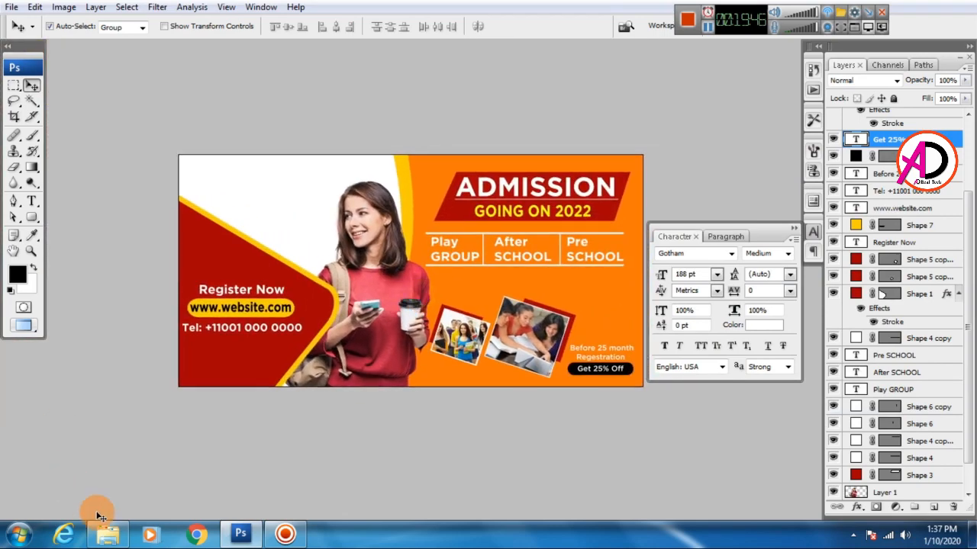
left_click(108, 534)
left_click(389, 354)
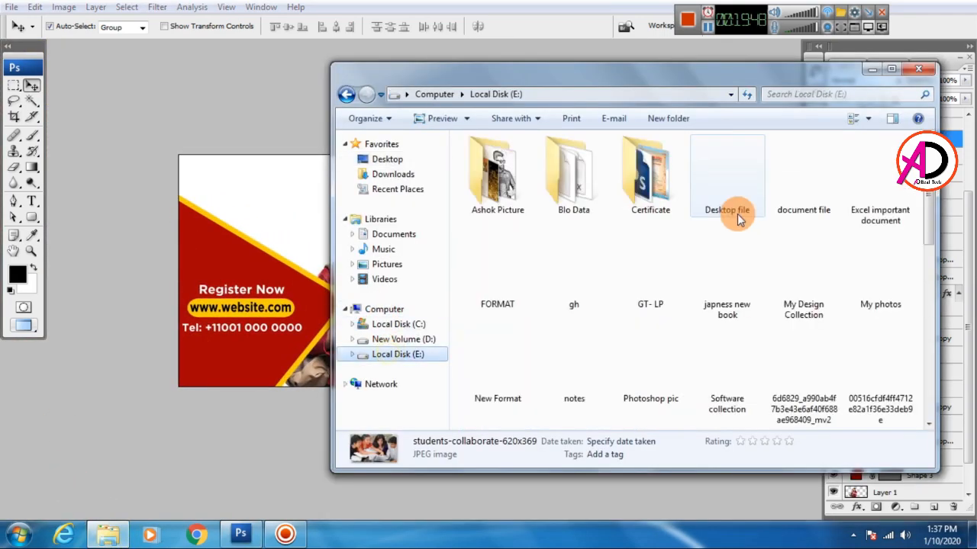
scroll(920, 351, "down", 5)
scroll(917, 355, "down", 2)
scroll(885, 336, "up", 2)
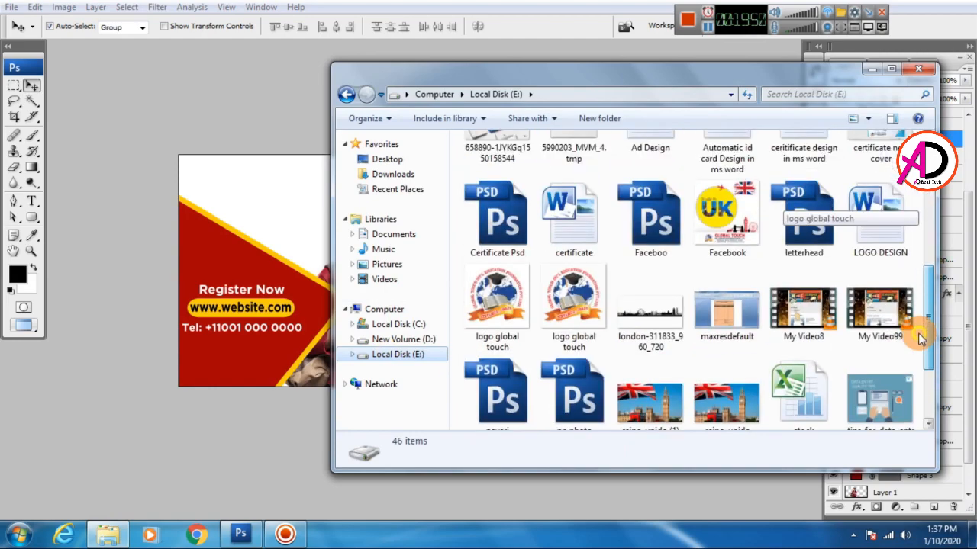
left_click(560, 321)
double_click(555, 319)
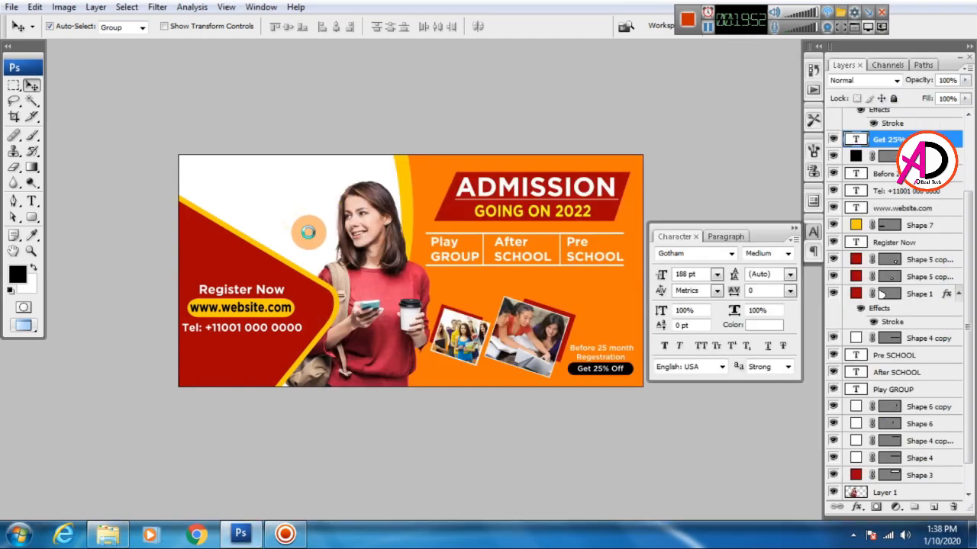
Copy the entire logo image and paste it into the banner document directly above the Background layer
key("ctrl+a")
key("ctrl+c")
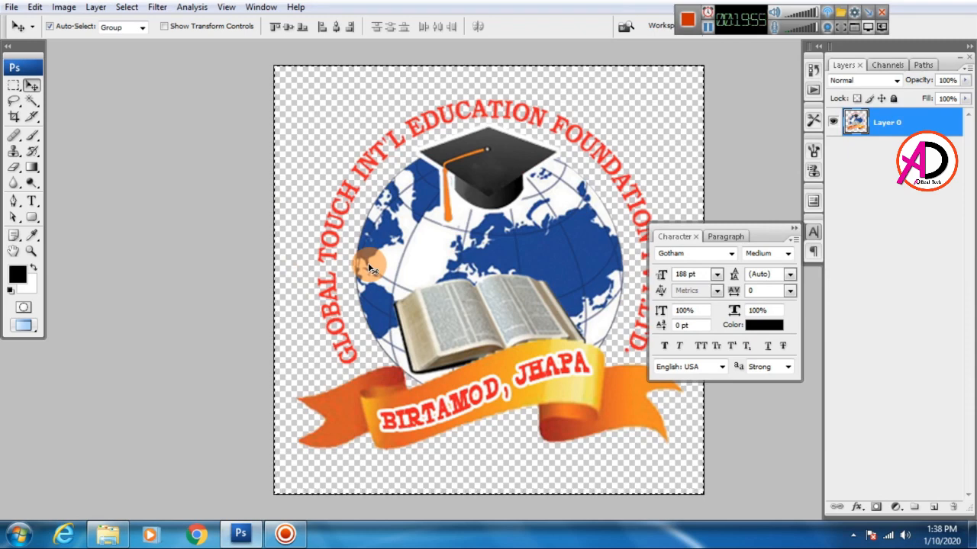
key("ctrl+Tab")
left_click(303, 228)
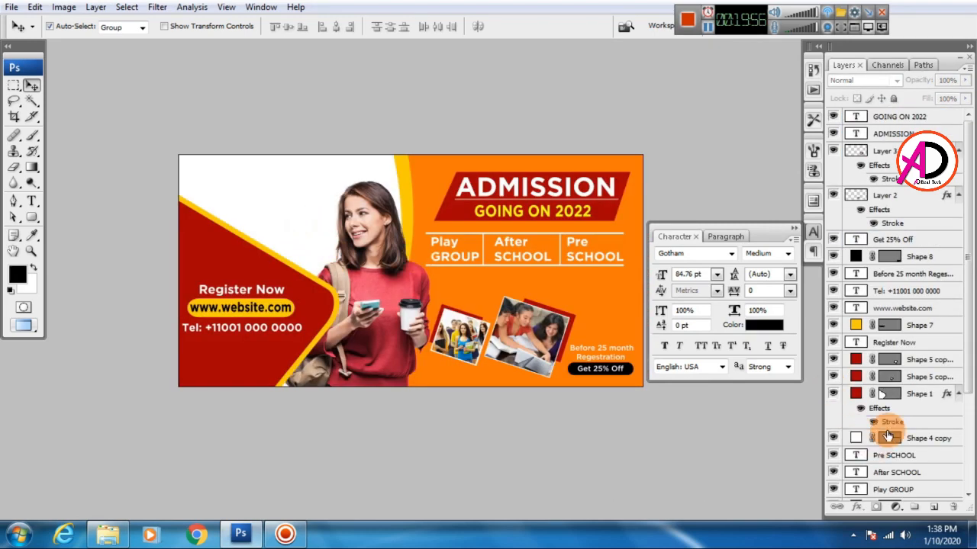
scroll(889, 442, "down", 5)
left_click(901, 494)
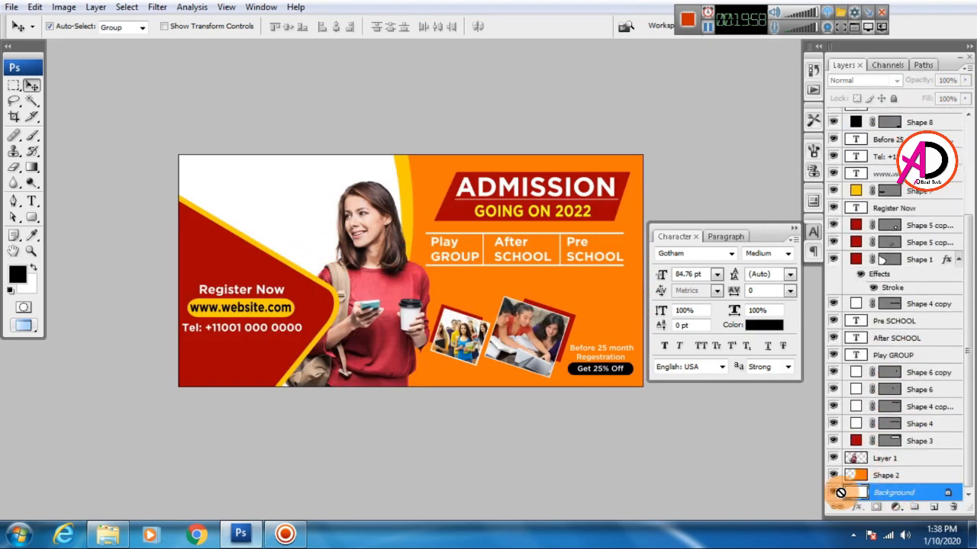
key("ctrl+v")
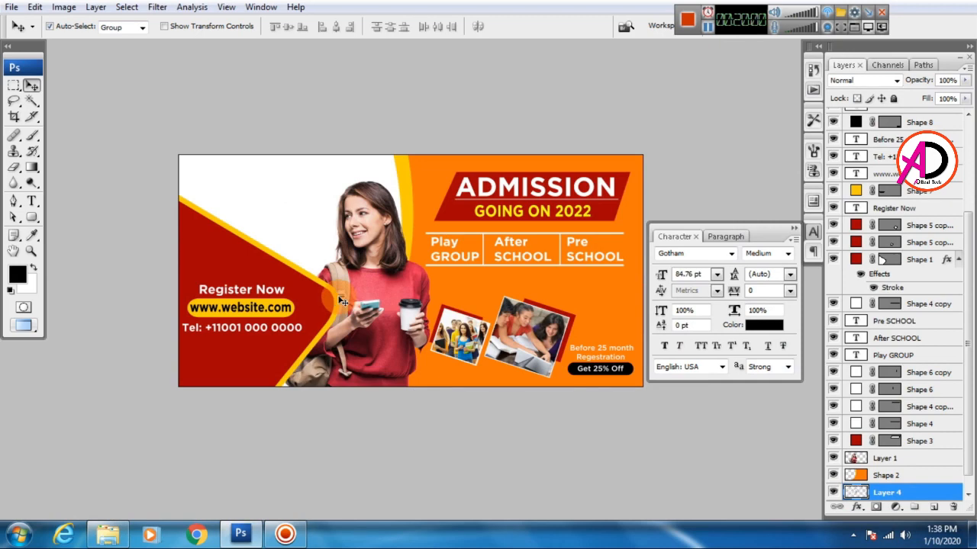
Paste the logo above the red Shape 1 layer and place it in the banner's upper-left white corner
left_click(320, 297)
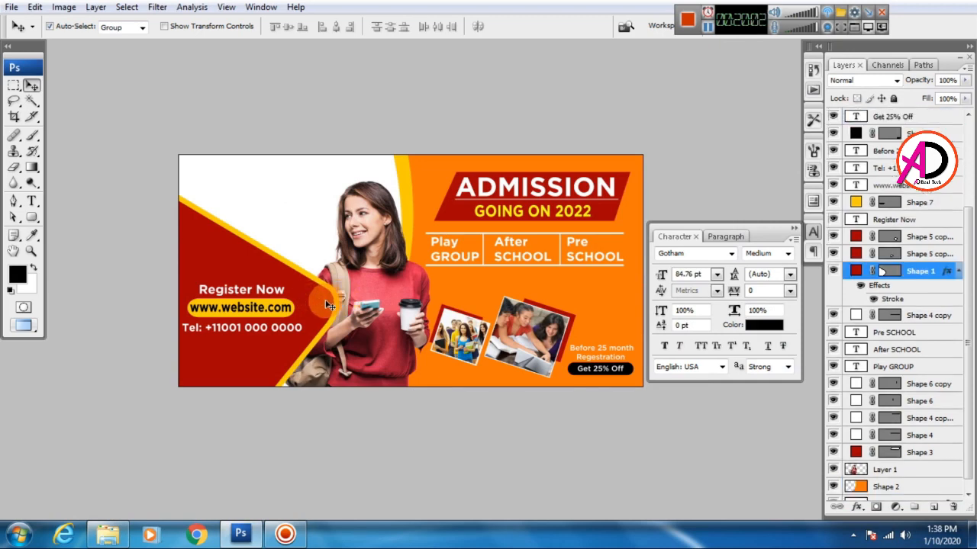
key("ctrl+v")
left_click_drag(415, 273, 233, 185)
scroll(300, 231, "up", 1)
left_click_drag(308, 260, 364, 292)
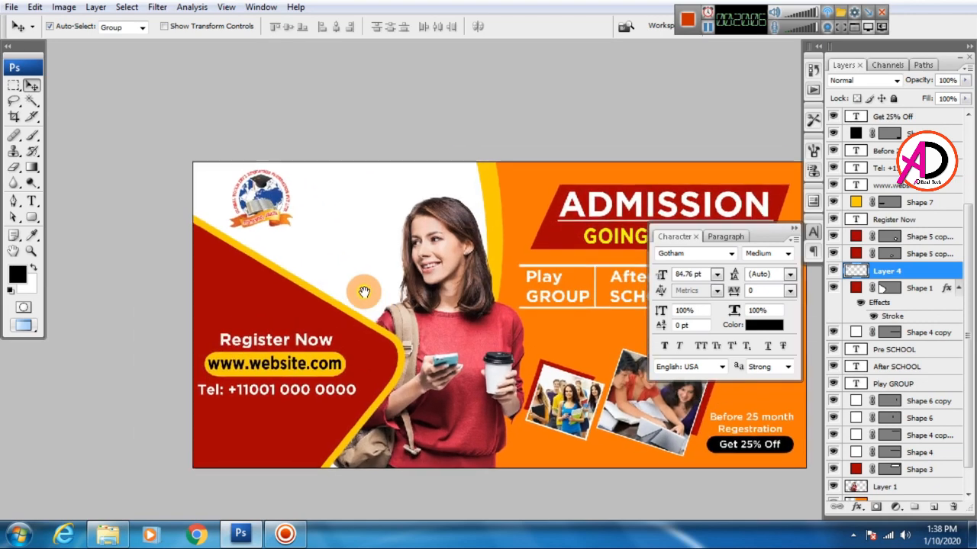
left_click_drag(264, 203, 242, 205)
Scale the logo down to 83.7% proportionally and shift it slightly closer to the banner's upper-left corner
key("ctrl+t")
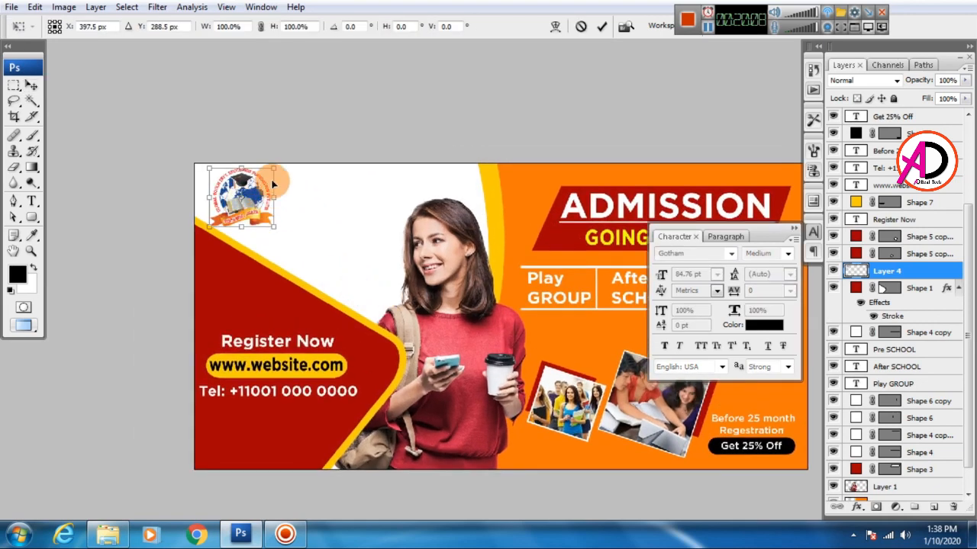
left_click_drag(276, 166, 266, 183)
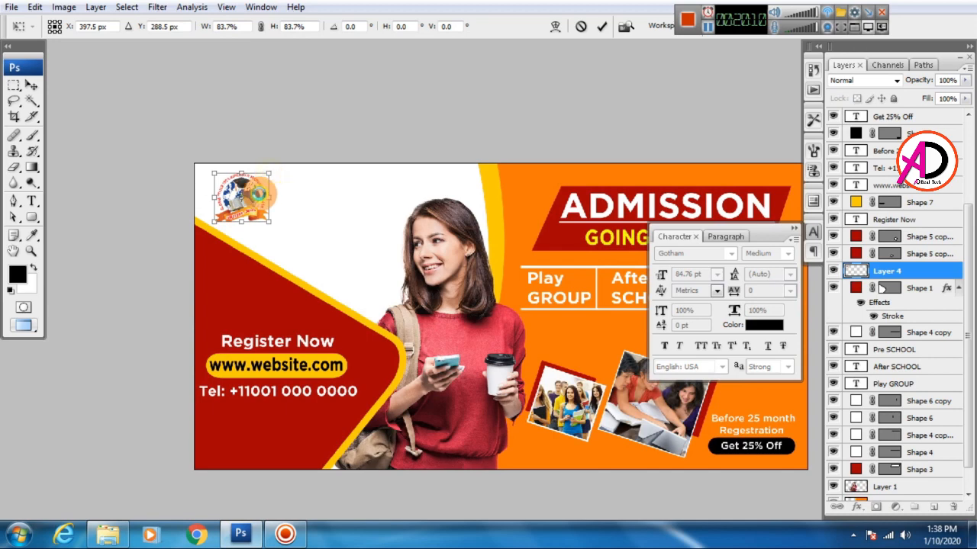
key("Return")
left_click_drag(254, 218, 242, 214)
Add the text "GLOBAL TOUCH" in black 188 pt Gotham Bold just below the logo
scroll(283, 261, "up", 4)
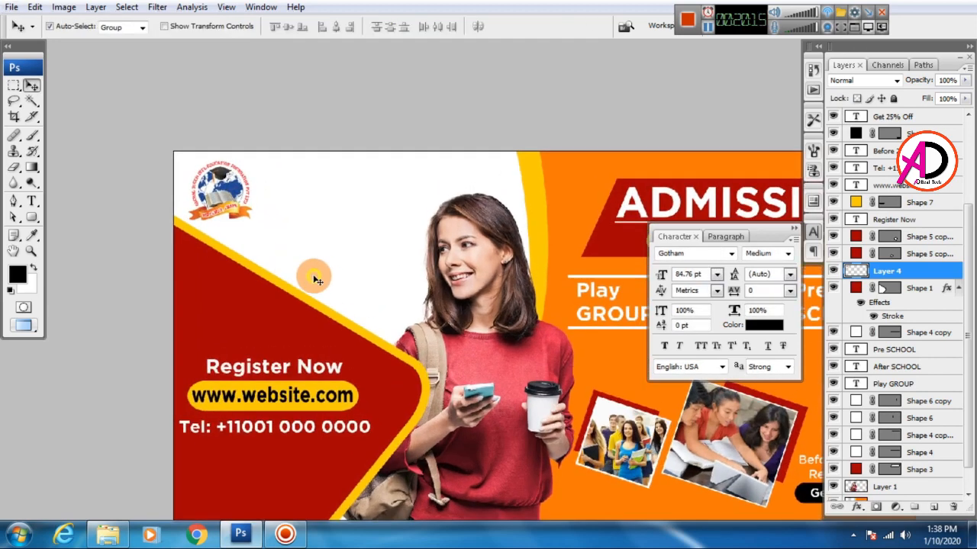
scroll(279, 276, "up", 3)
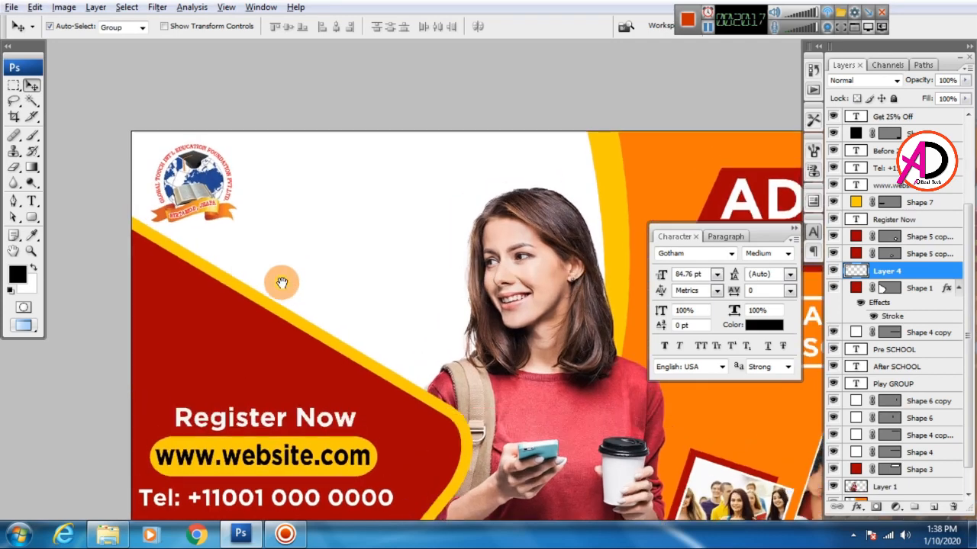
left_click(32, 201)
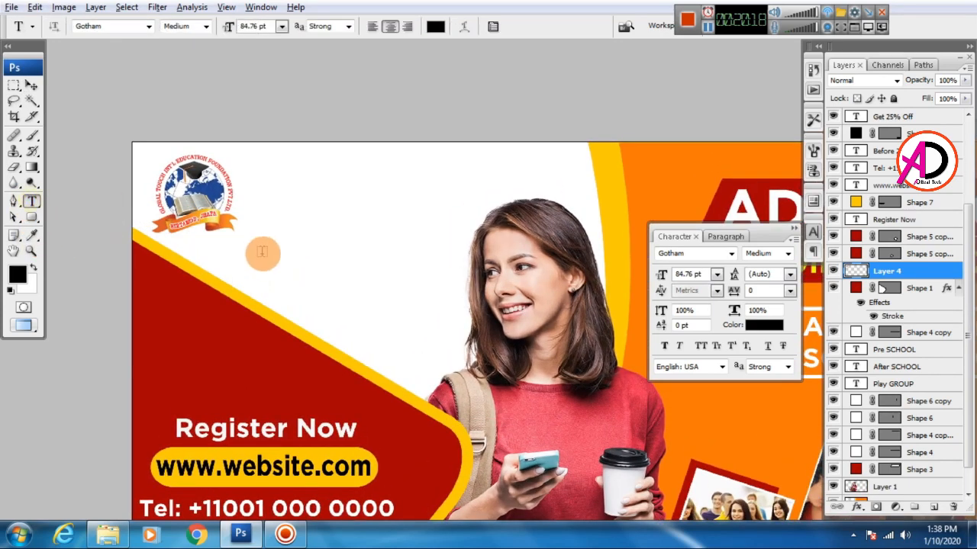
left_click(265, 252)
type("GLOBAL TOUCH")
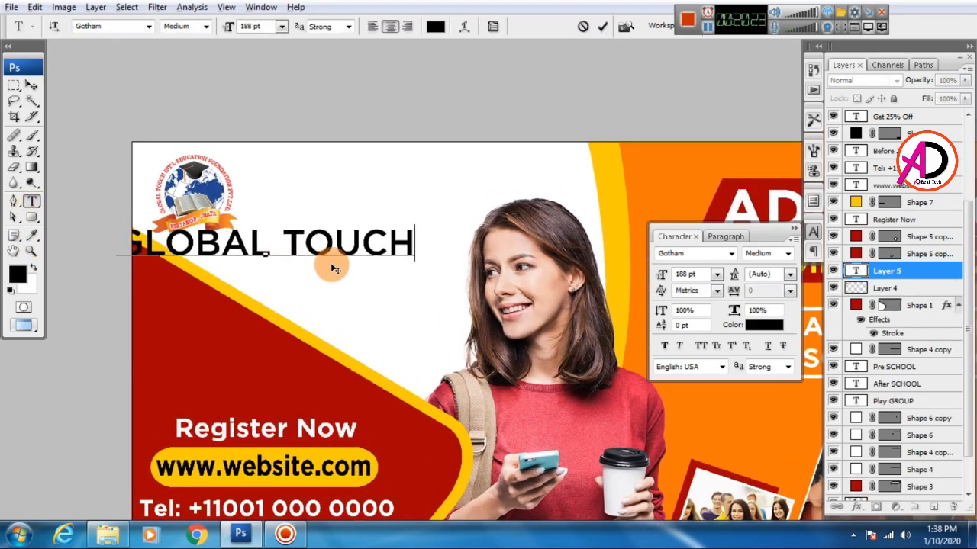
key("ctrl+a")
left_click(204, 26)
left_click(205, 122)
left_click(205, 27)
left_click(196, 108)
left_click(31, 85)
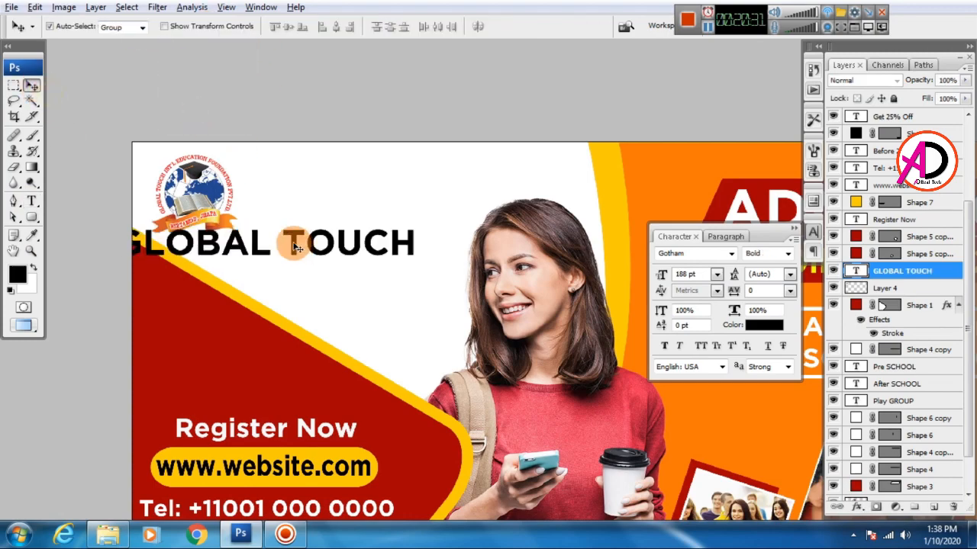
Move the GLOBAL TOUCH text to the right of the logo and scale it down slightly to fit there
left_click_drag(292, 244, 415, 168)
key("ctrl+t")
left_click_drag(537, 151, 516, 154)
left_click_drag(458, 179, 437, 183)
key("Return")
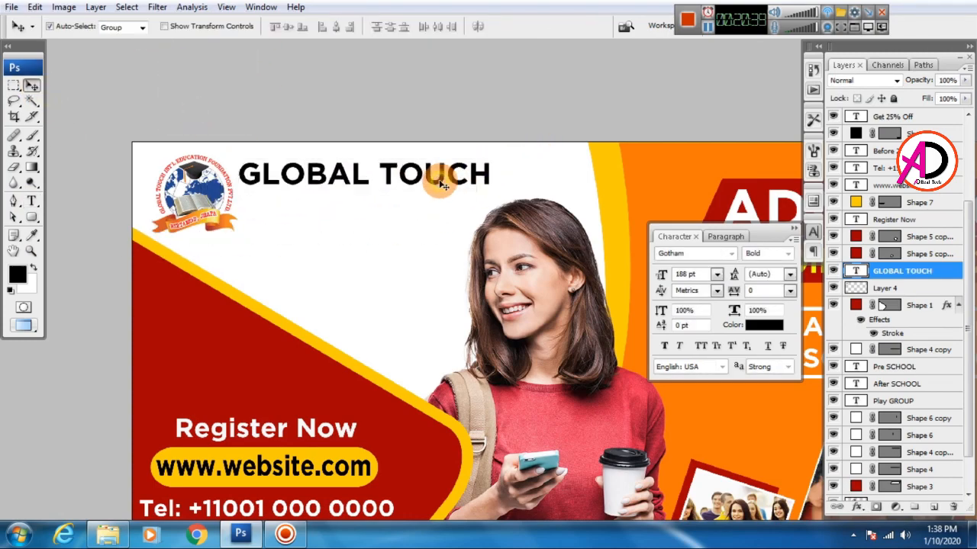
Stretch the GLOBAL TOUCH text slightly taller and wider beside the logo
key("ctrl+minus")
key("ctrl+minus")
key("ctrl+plus")
left_click_drag(296, 224, 347, 265)
key("ctrl+t")
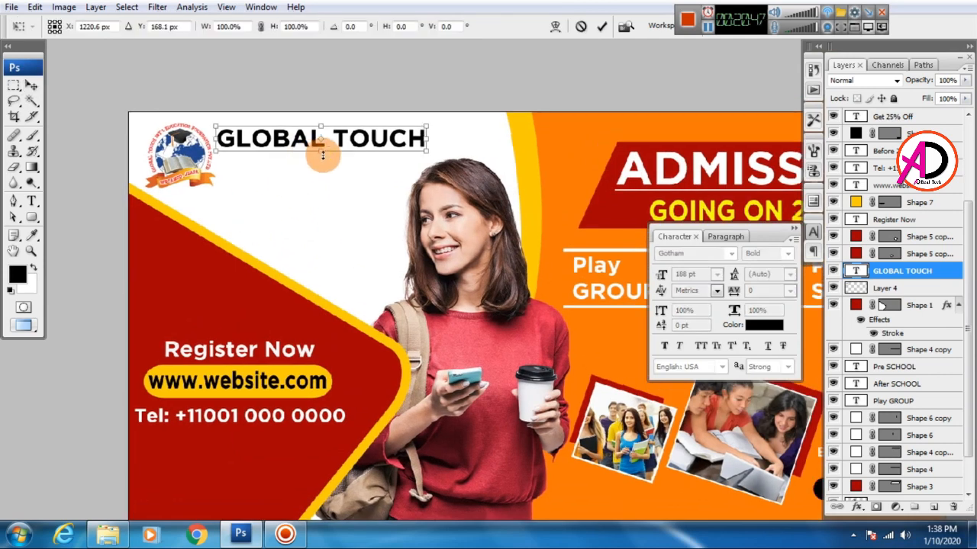
left_click_drag(323, 153, 323, 158)
left_click_drag(429, 139, 434, 138)
key("Return")
Duplicate the GLOBAL TOUCH text directly below the original and reduce the copy's font size to 92.09 pt
left_click_drag(335, 156, 336, 185)
key("t")
triple_click(305, 171)
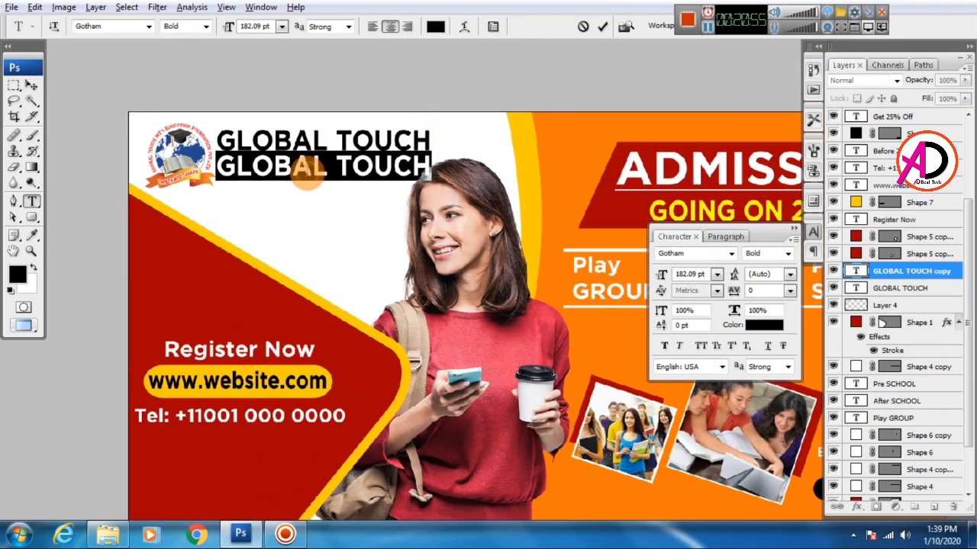
key("ctrl+shift+comma")
key("ctrl+shift+comma")
key("ctrl+shift+comma")
key("ctrl+shift+comma")
key("ctrl+shift+comma")
key("ctrl+shift+comma")
key("ctrl+shift+comma")
key("ctrl+shift+comma")
key("ctrl+shift+comma")
key("ctrl+shift+comma")
key("ctrl+shift+comma")
Replace the copy's text with "INT'L EDUCATION FOUNDATION" and adjust its size and position to fit under GLOBAL TOUCH
type(".")
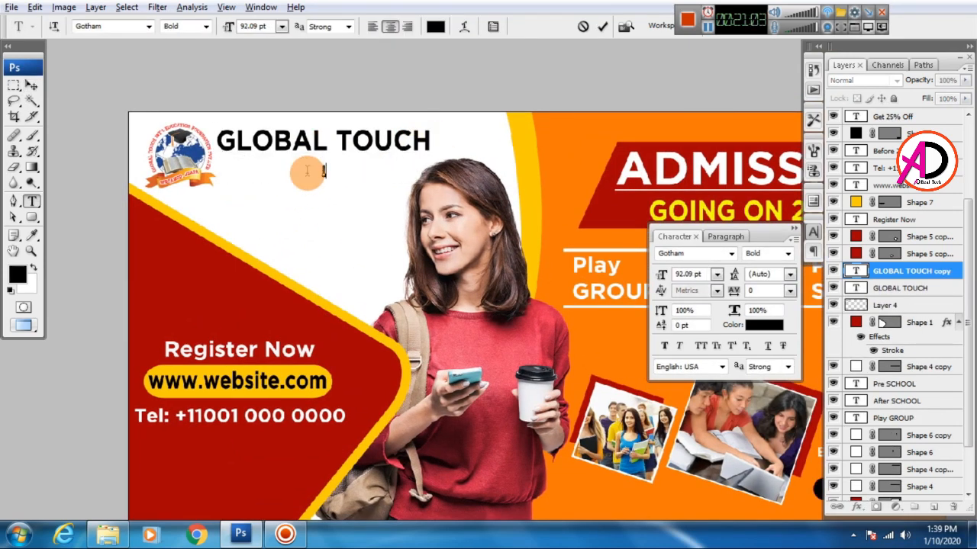
type("NT'L EDUCATION FOUNDATION")
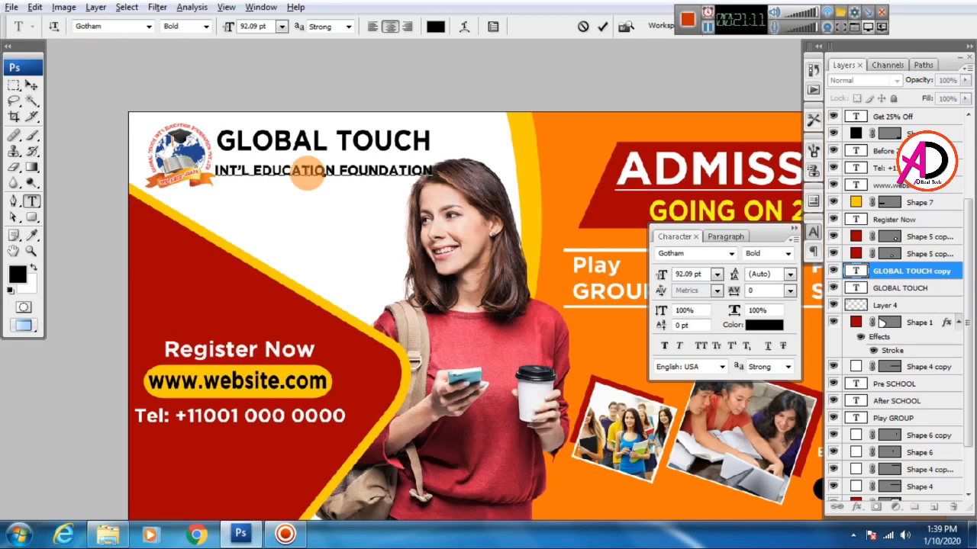
key("ctrl+Return")
key("ctrl+t")
left_click_drag(435, 170, 388, 164)
key("Return")
Recolour GLOBAL TOUCH with the dark red sampled from the red shape and keep the INT'L EDUCATION FOUNDATION line black (000000)
scroll(380, 217, "up", 1)
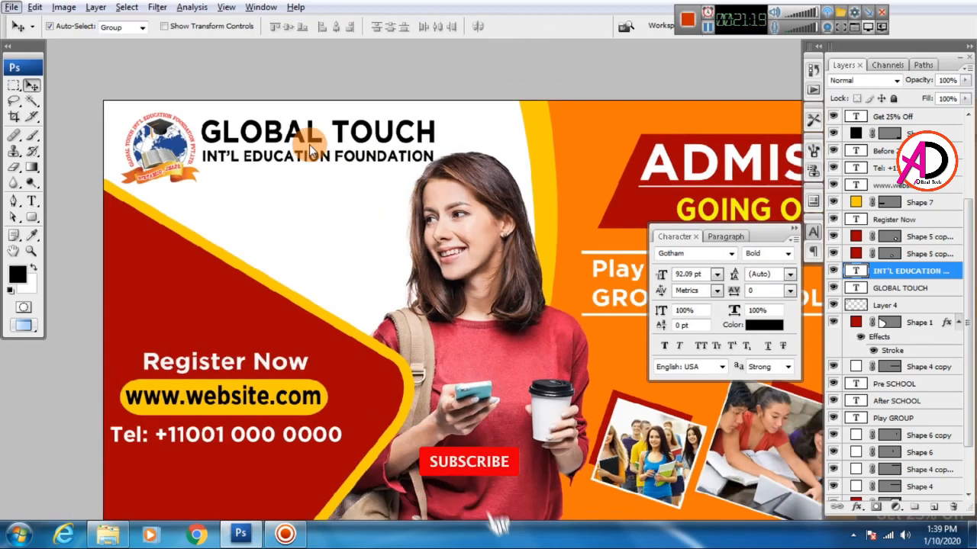
left_click(309, 143)
left_click(763, 325)
left_click(341, 357)
key("Return")
left_click(305, 155)
left_click(766, 325)
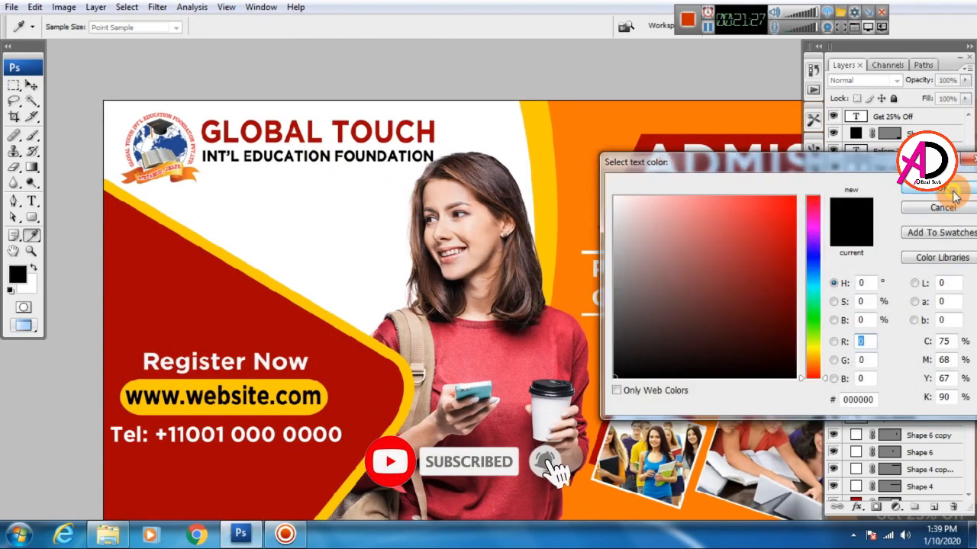
left_click(948, 201)
Add the text "Birtamode Jhapa" in black Gotham Bold on the white area below the foundation line
scroll(366, 267, "down", 2)
left_click_drag(413, 294, 369, 310)
left_click(199, 225)
left_click(218, 203)
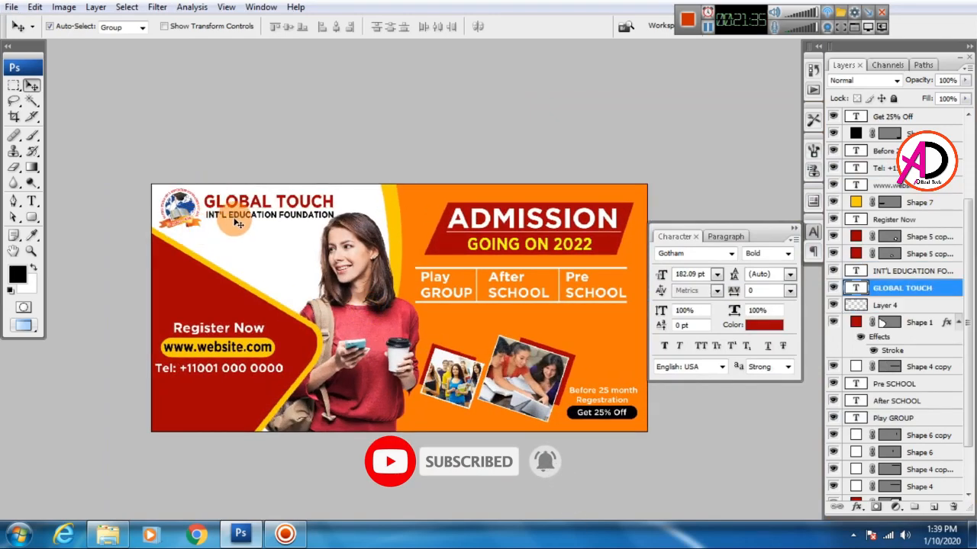
left_click(229, 215)
scroll(267, 276, "up", 1)
key("t")
left_click(273, 247)
type("bIRTAMODE")
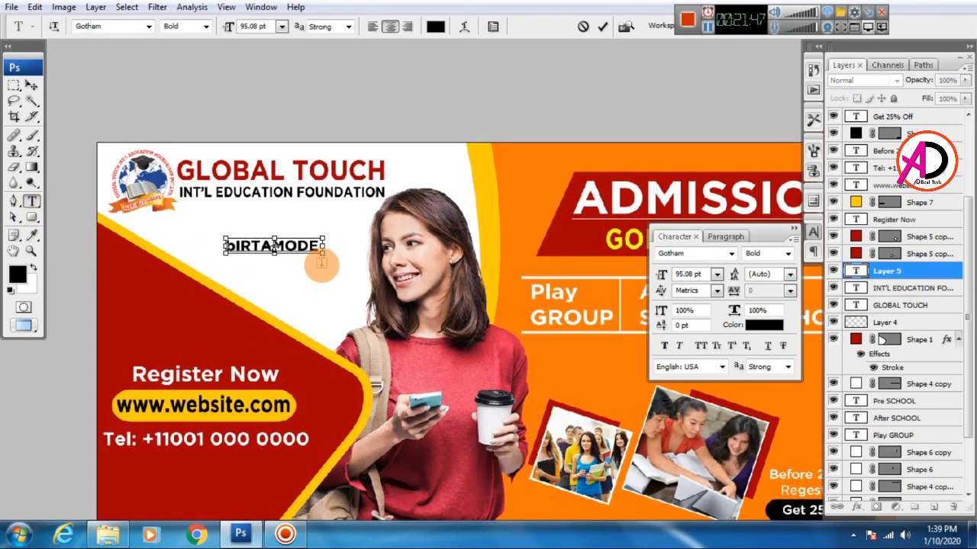
key("ctrl+a")
type("Birt")
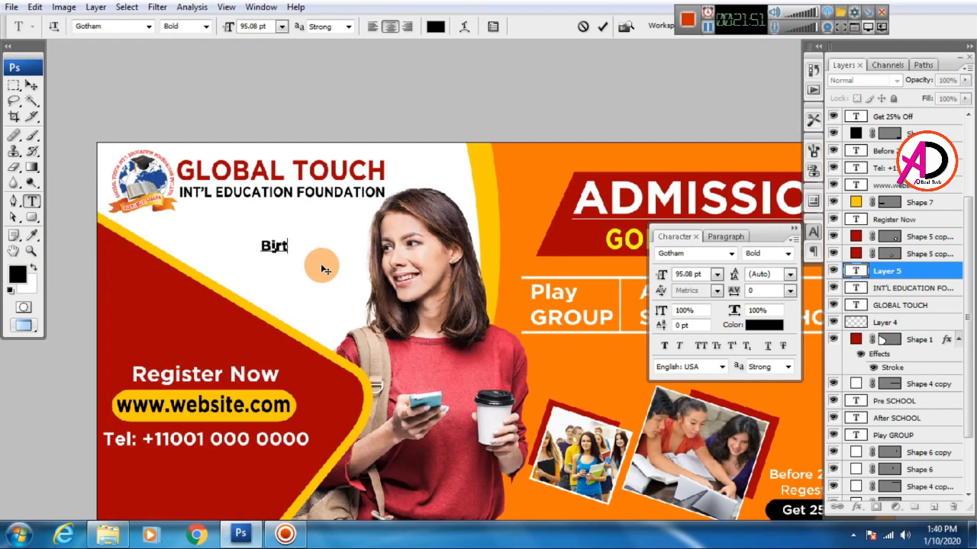
key("ctrl+Return")
Scale the Birtamode Jhapa text down to 75.71 pt and centre it directly under the INT'L EDUCATION FOUNDATION line
key("ctrl+t")
left_click_drag(339, 240, 324, 244)
left_click_drag(309, 248, 313, 211)
key("Return")
Try the Light and Bold weights on the Birtamode Jhapa text and settle on Gotham Medium
left_click(189, 26)
left_click(183, 41)
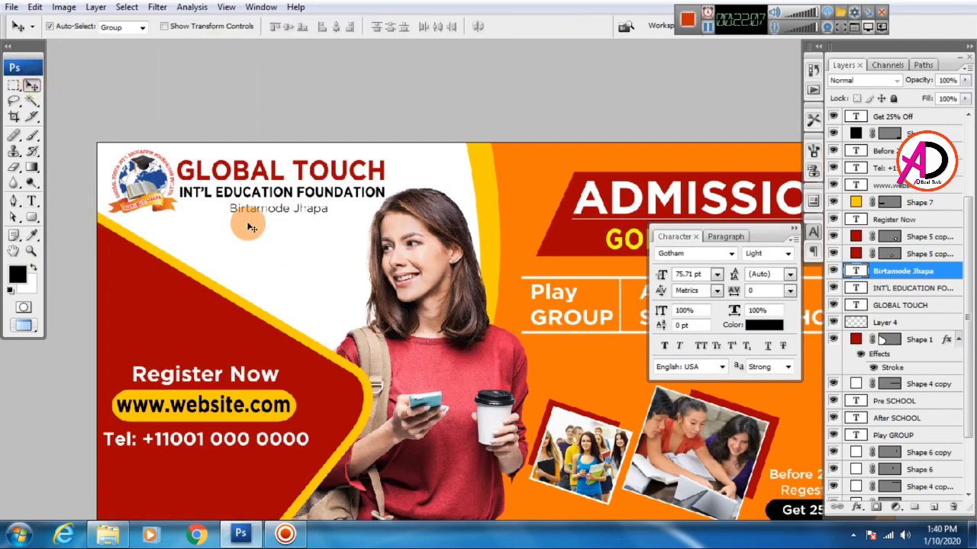
left_click(281, 209)
key("ctrl+a")
left_click(206, 26)
left_click(193, 108)
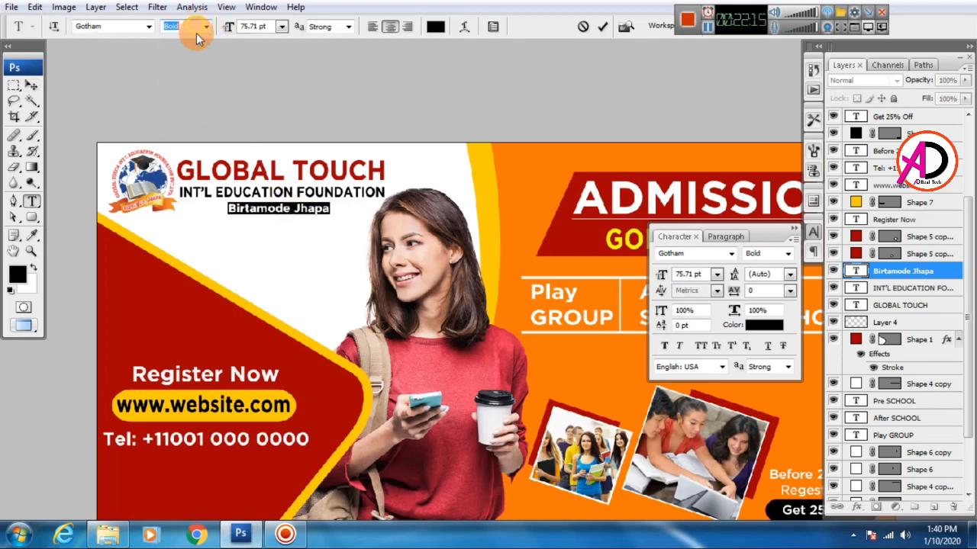
left_click(204, 28)
left_click(192, 95)
left_click(31, 85)
left_click(206, 99)
Review the complete banner layout at several magnifications, with the character settings collapsed out of the way
key("ctrl+minus")
key("ctrl+minus")
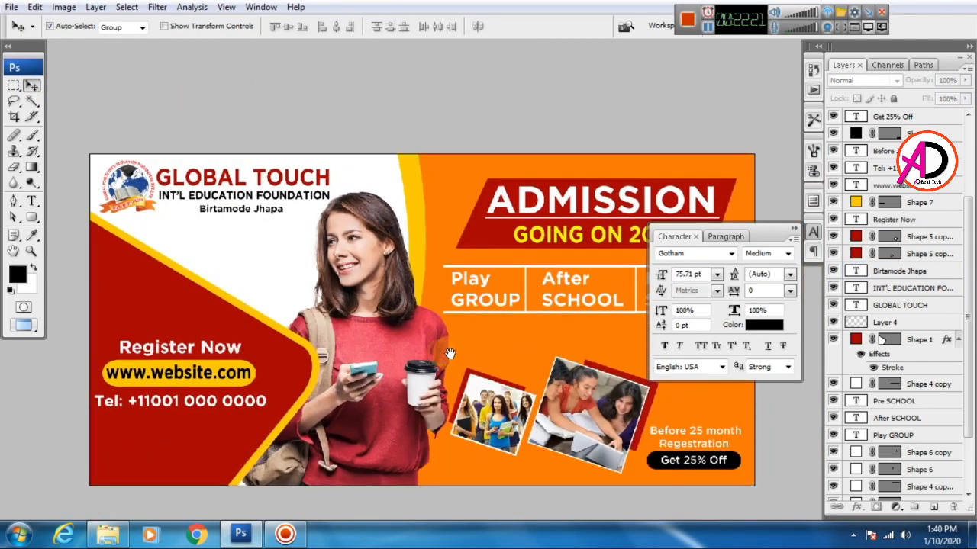
scroll(451, 355, "down", 1)
scroll(451, 356, "up", 1)
left_click_drag(500, 383, 487, 318)
scroll(491, 348, "down", 2)
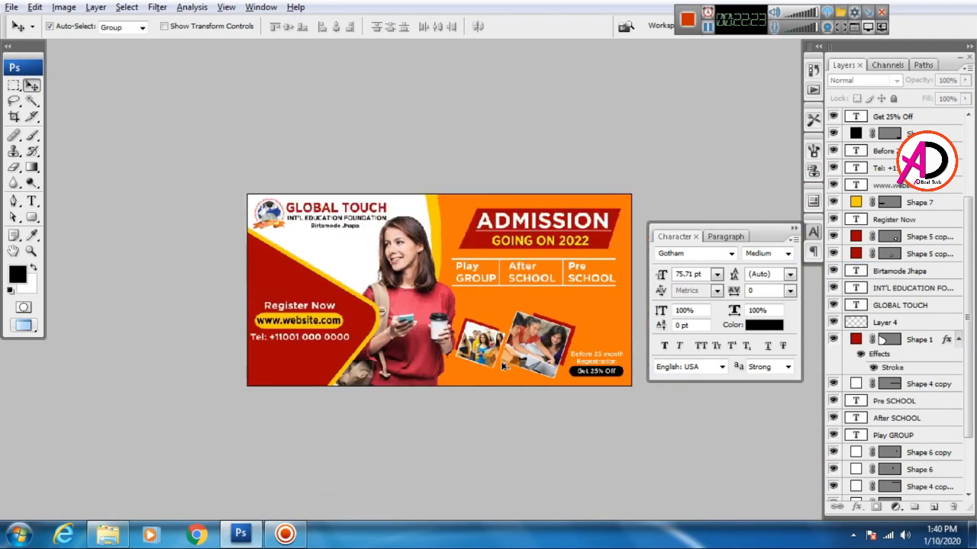
scroll(490, 353, "up", 1)
left_click_drag(572, 366, 547, 361)
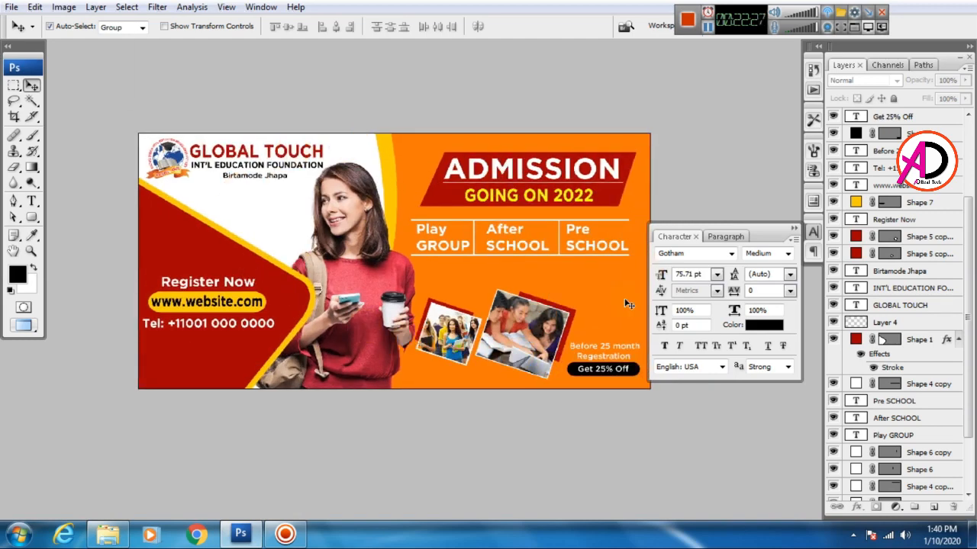
left_click(791, 229)
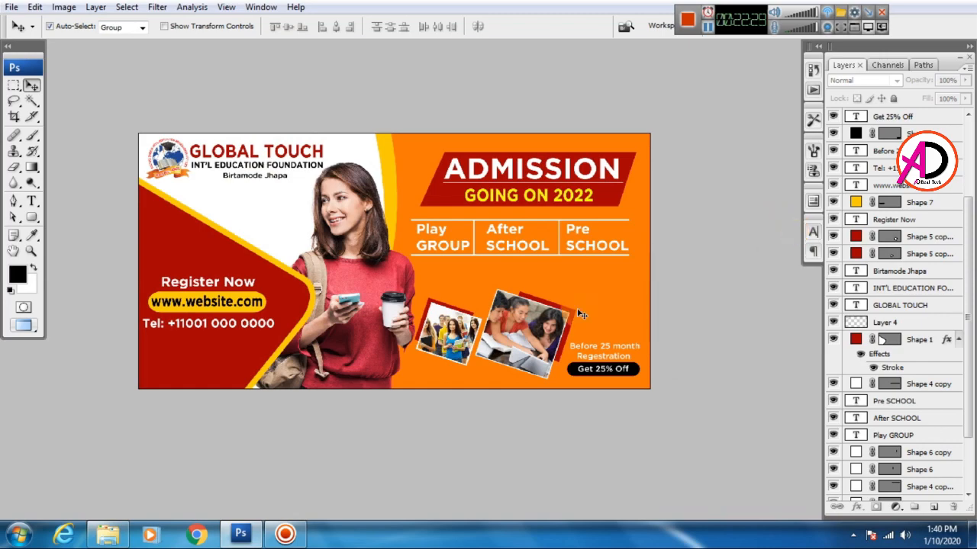
scroll(598, 315, "up", 2)
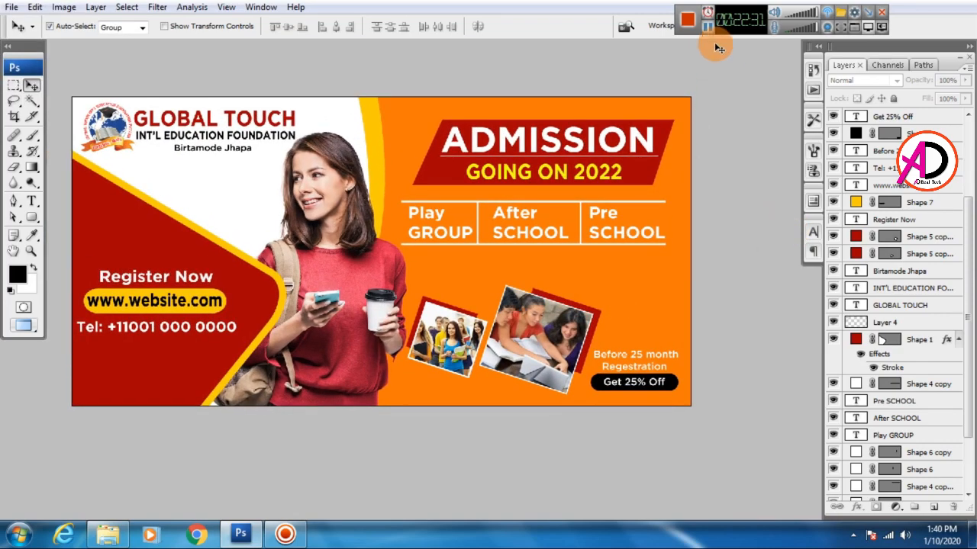